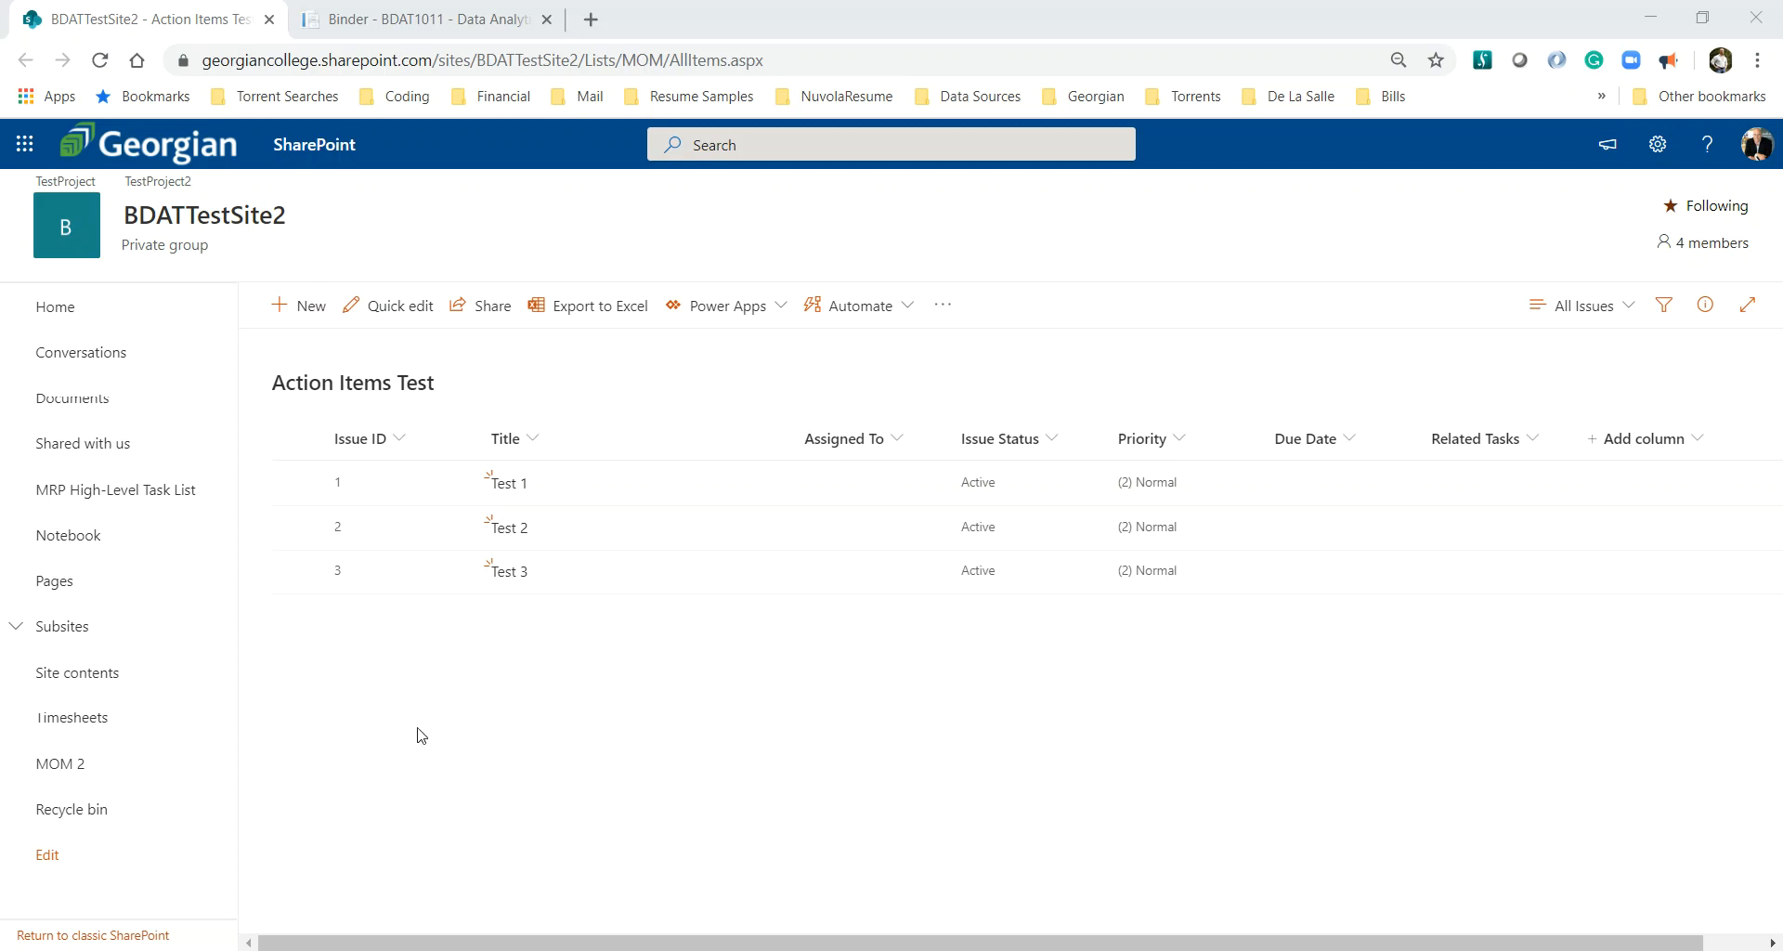
- Add the comment "It doesn't appear to be working" to the Test 1 item, review its fields and close it
click(510, 483)
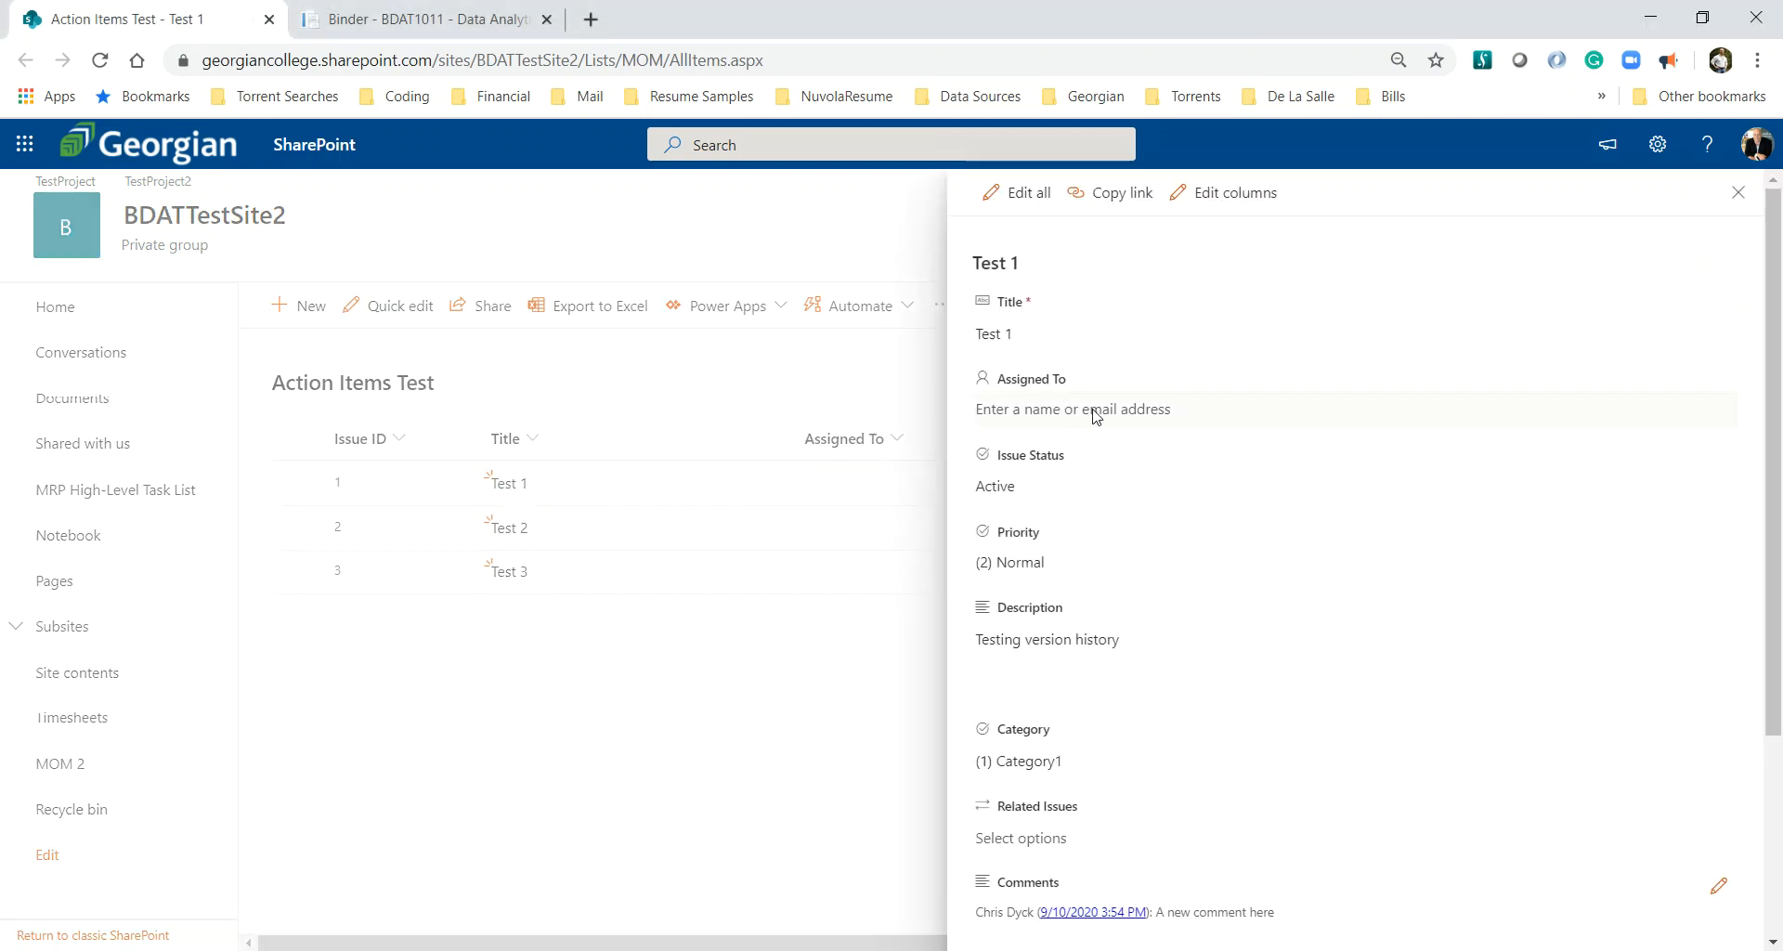
click(1031, 647)
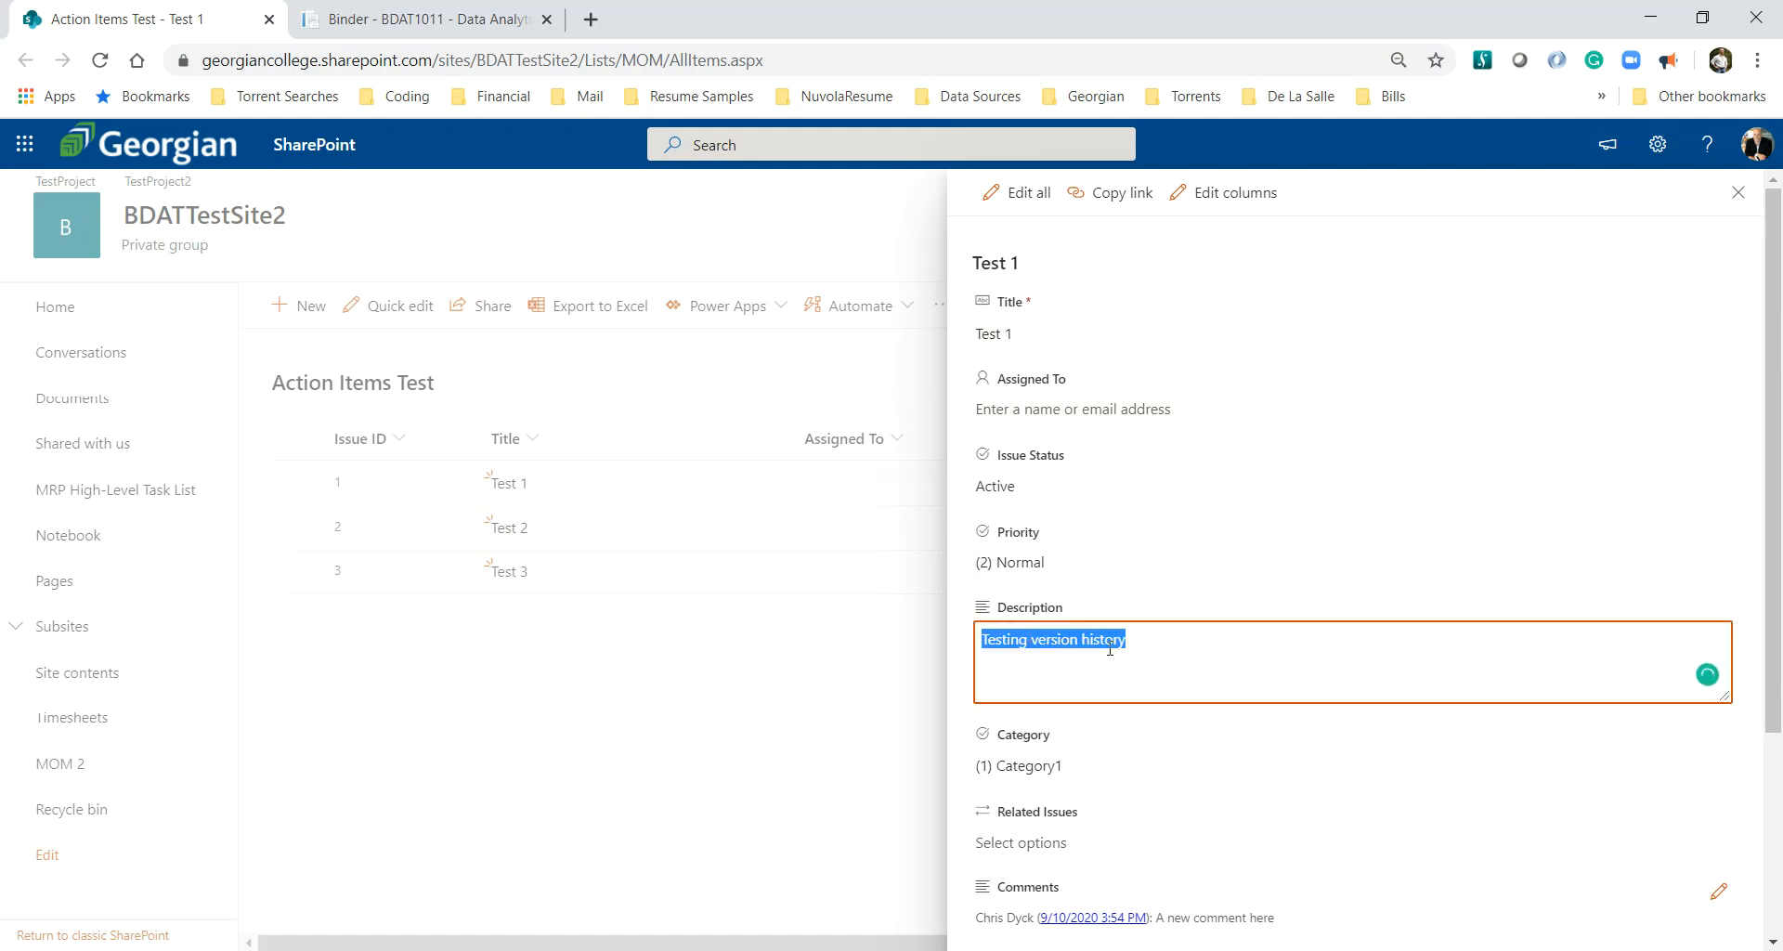
scroll(1182, 628, down, 1)
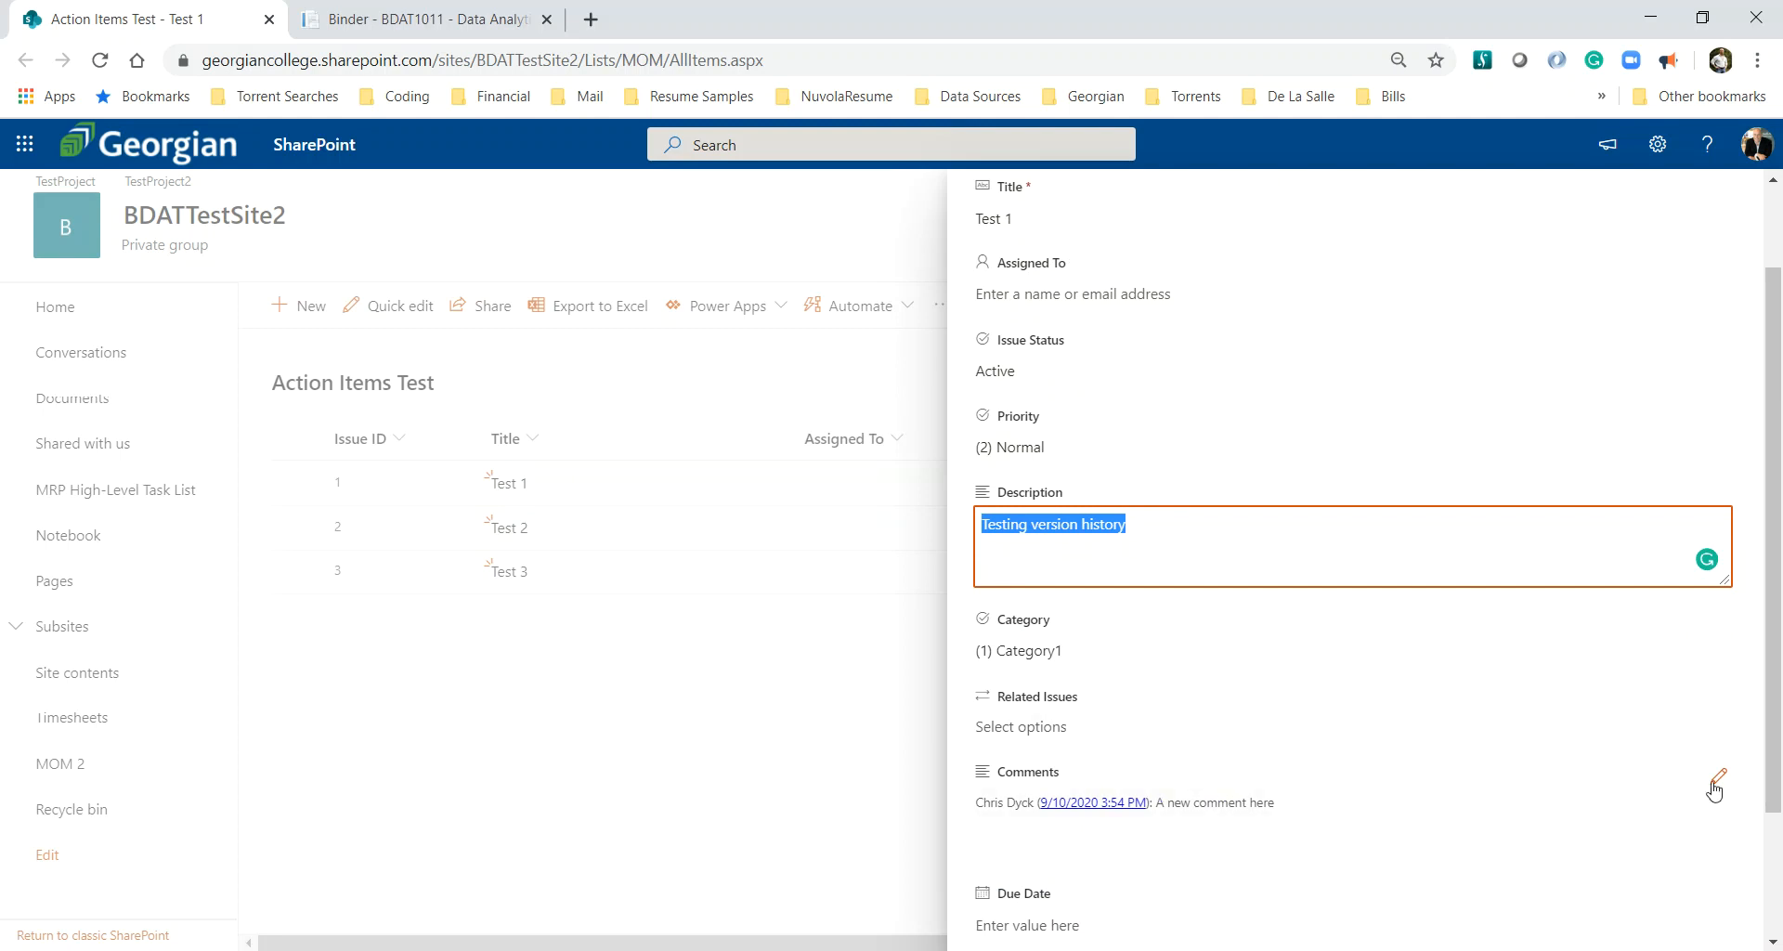
click(1718, 776)
click(1085, 800)
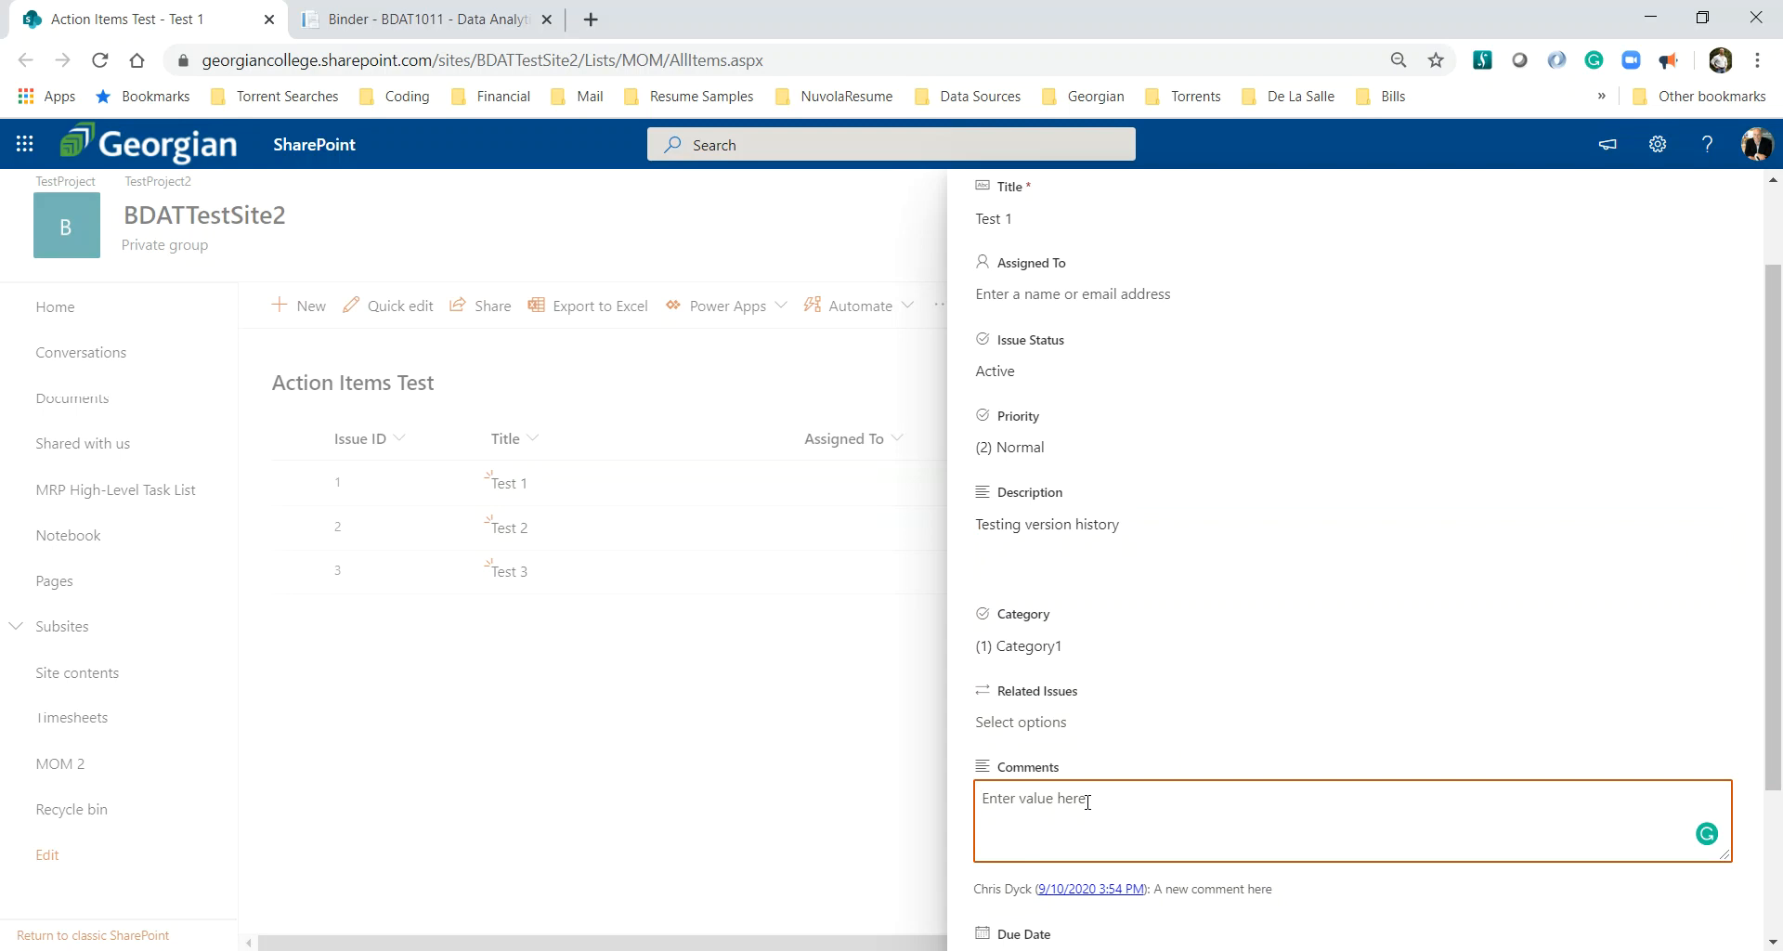
text(It doesn't appear to be working)
click(1125, 755)
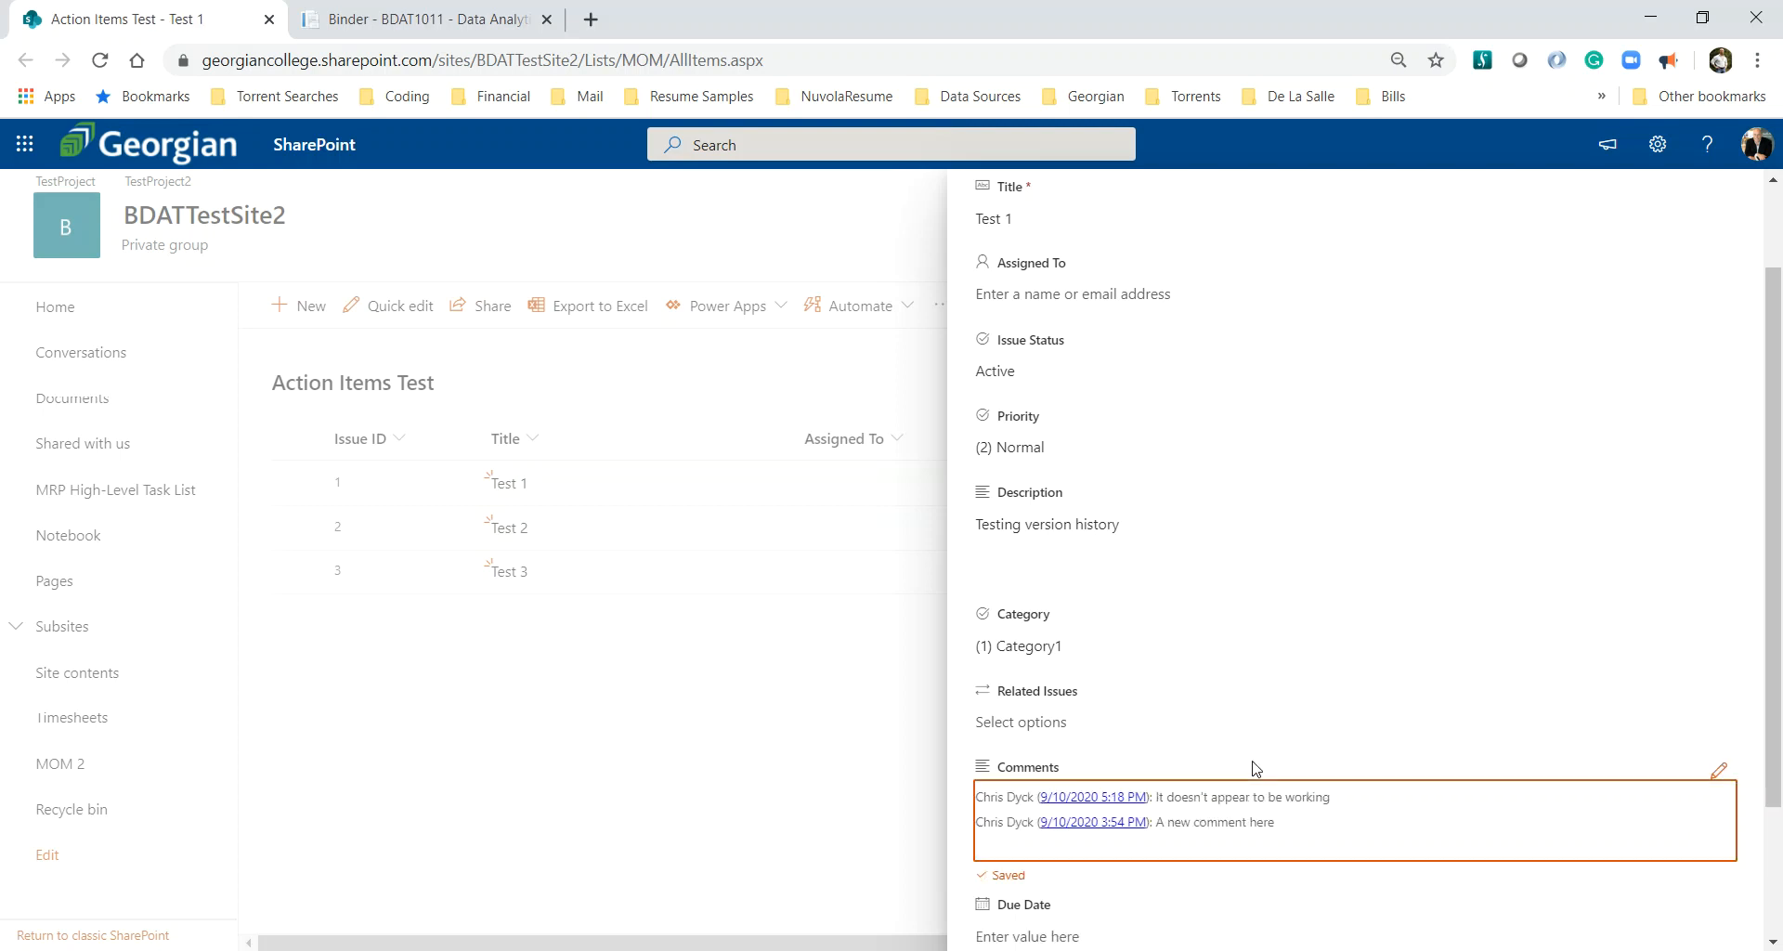
scroll(1255, 768, down, 1)
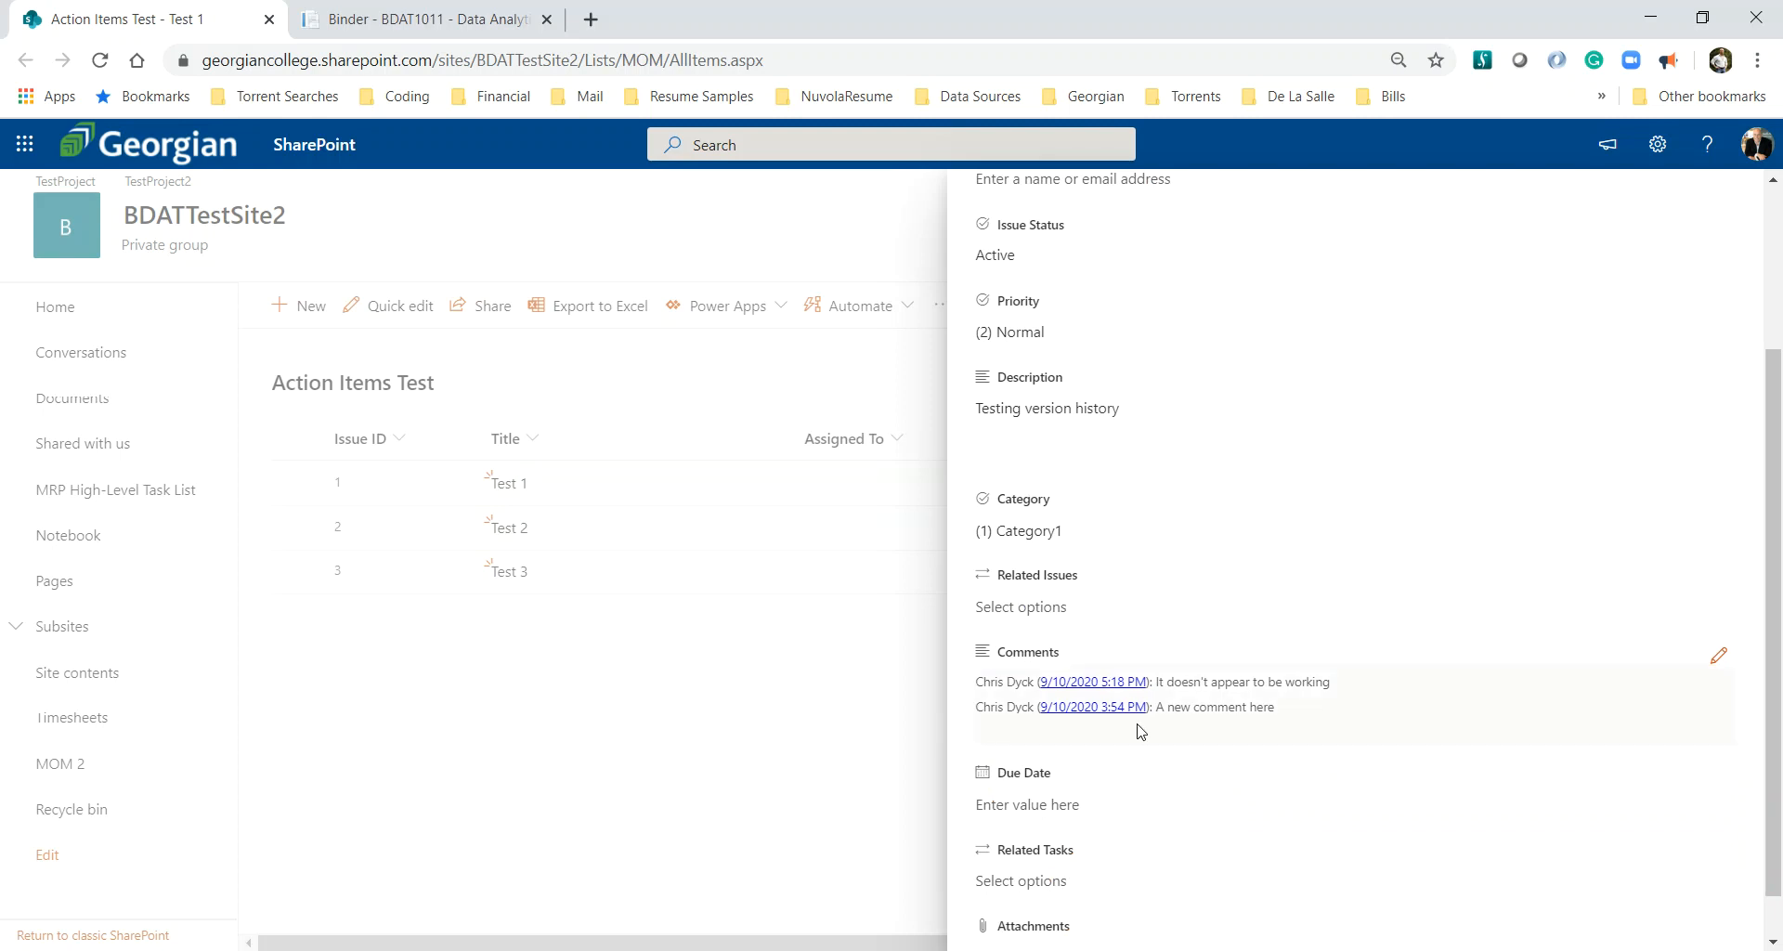
scroll(1166, 729, down, 1)
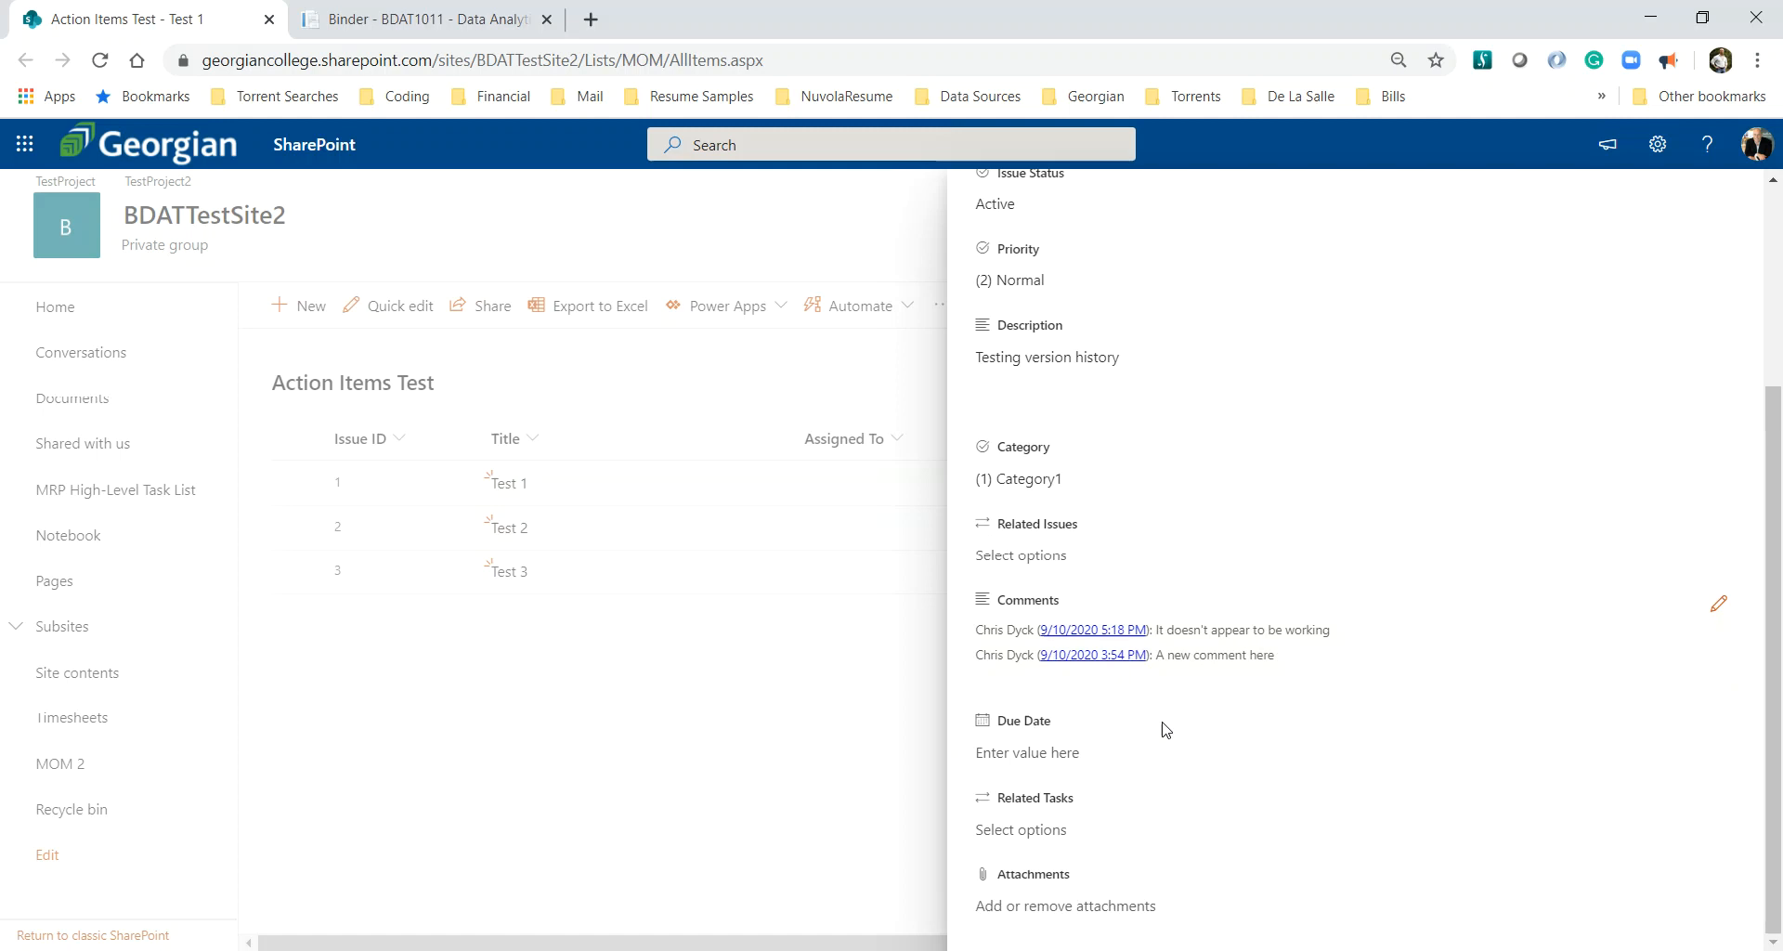
scroll(1357, 711, up, 5)
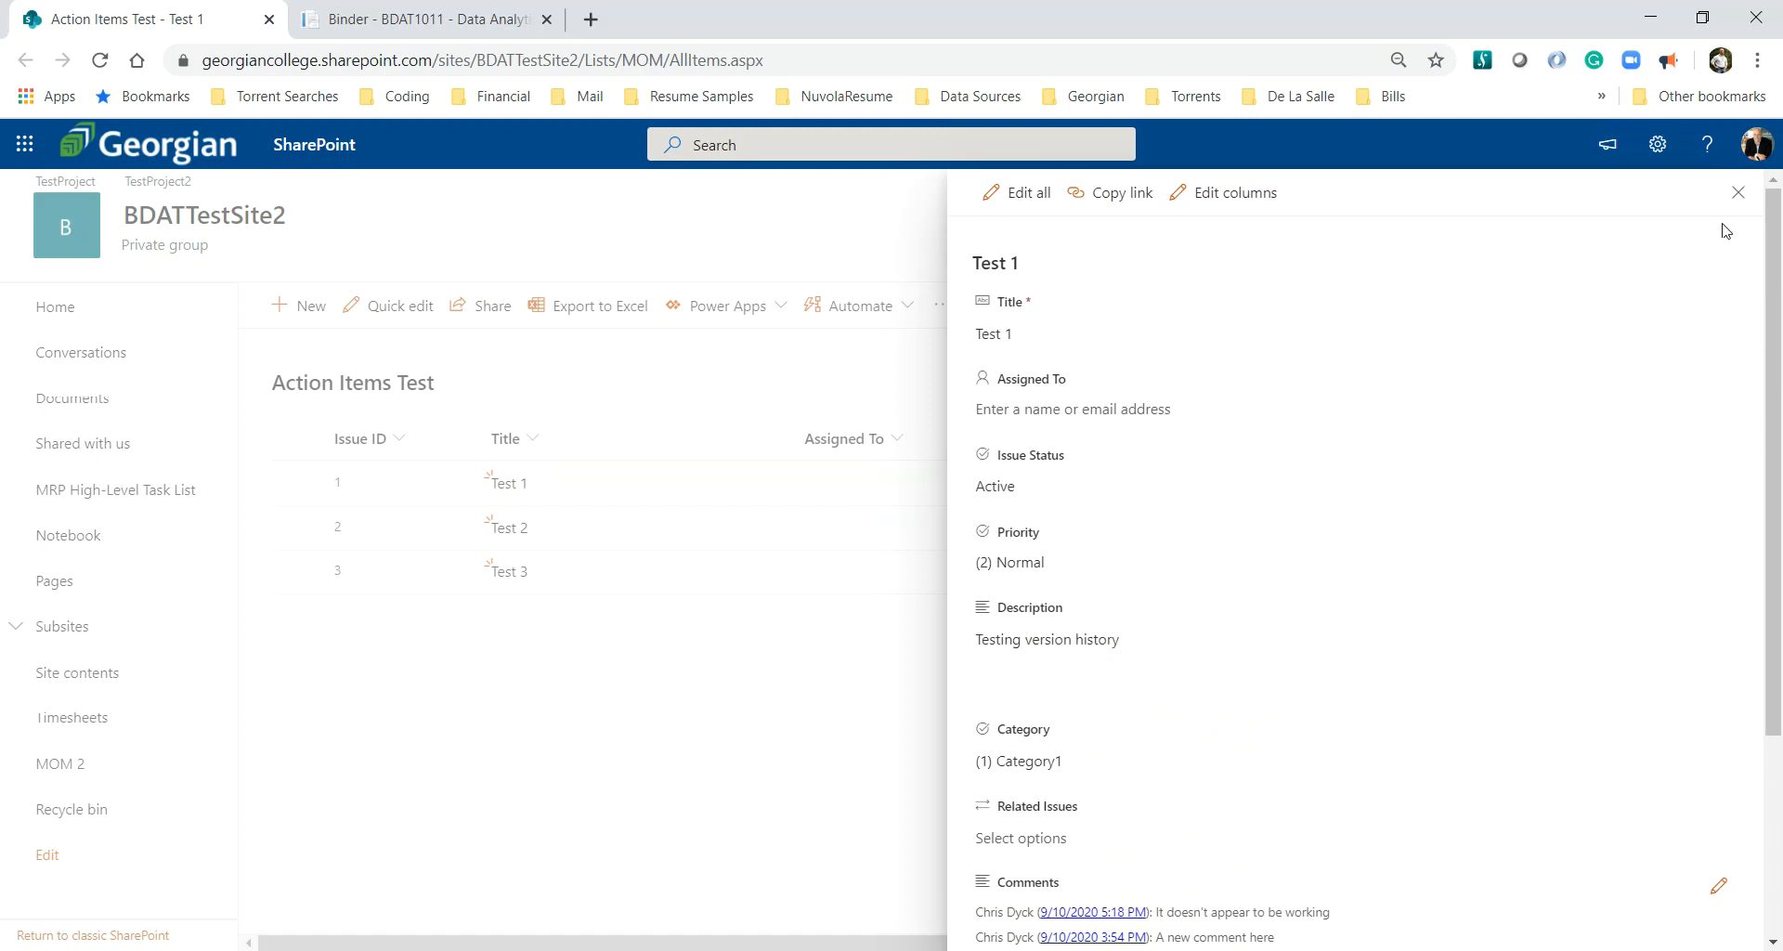
click(1737, 192)
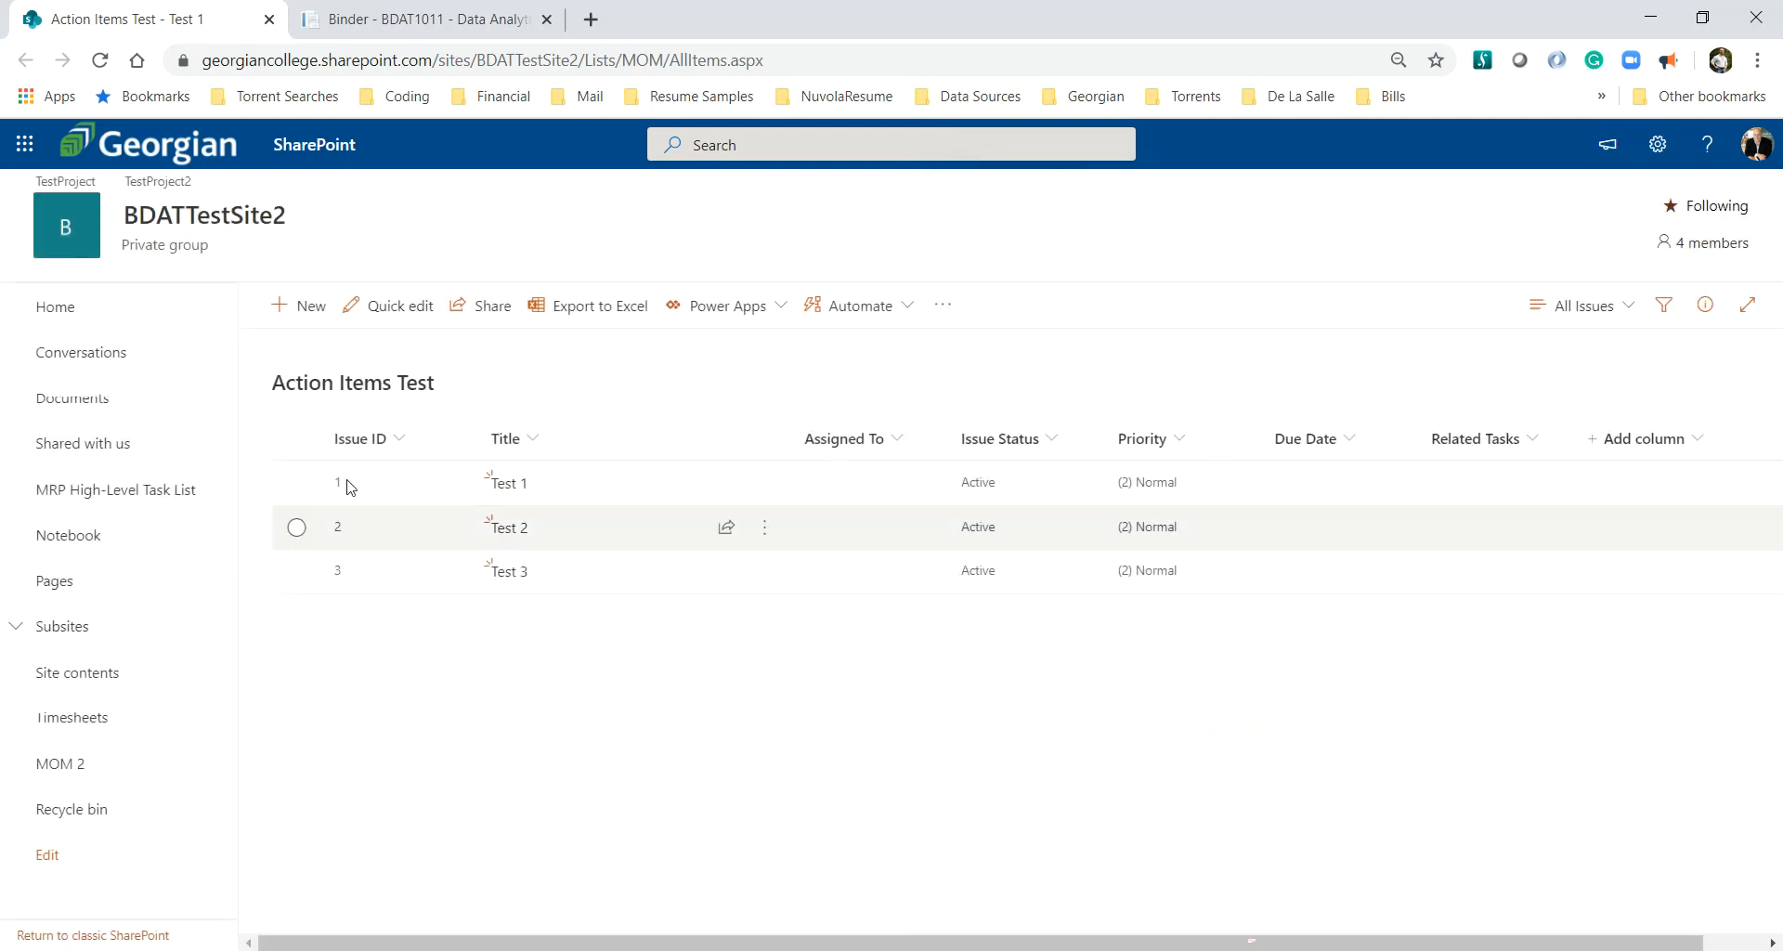
- Start a new action item titled "API" and assign it to the professor by searching for the person's first name
click(291, 314)
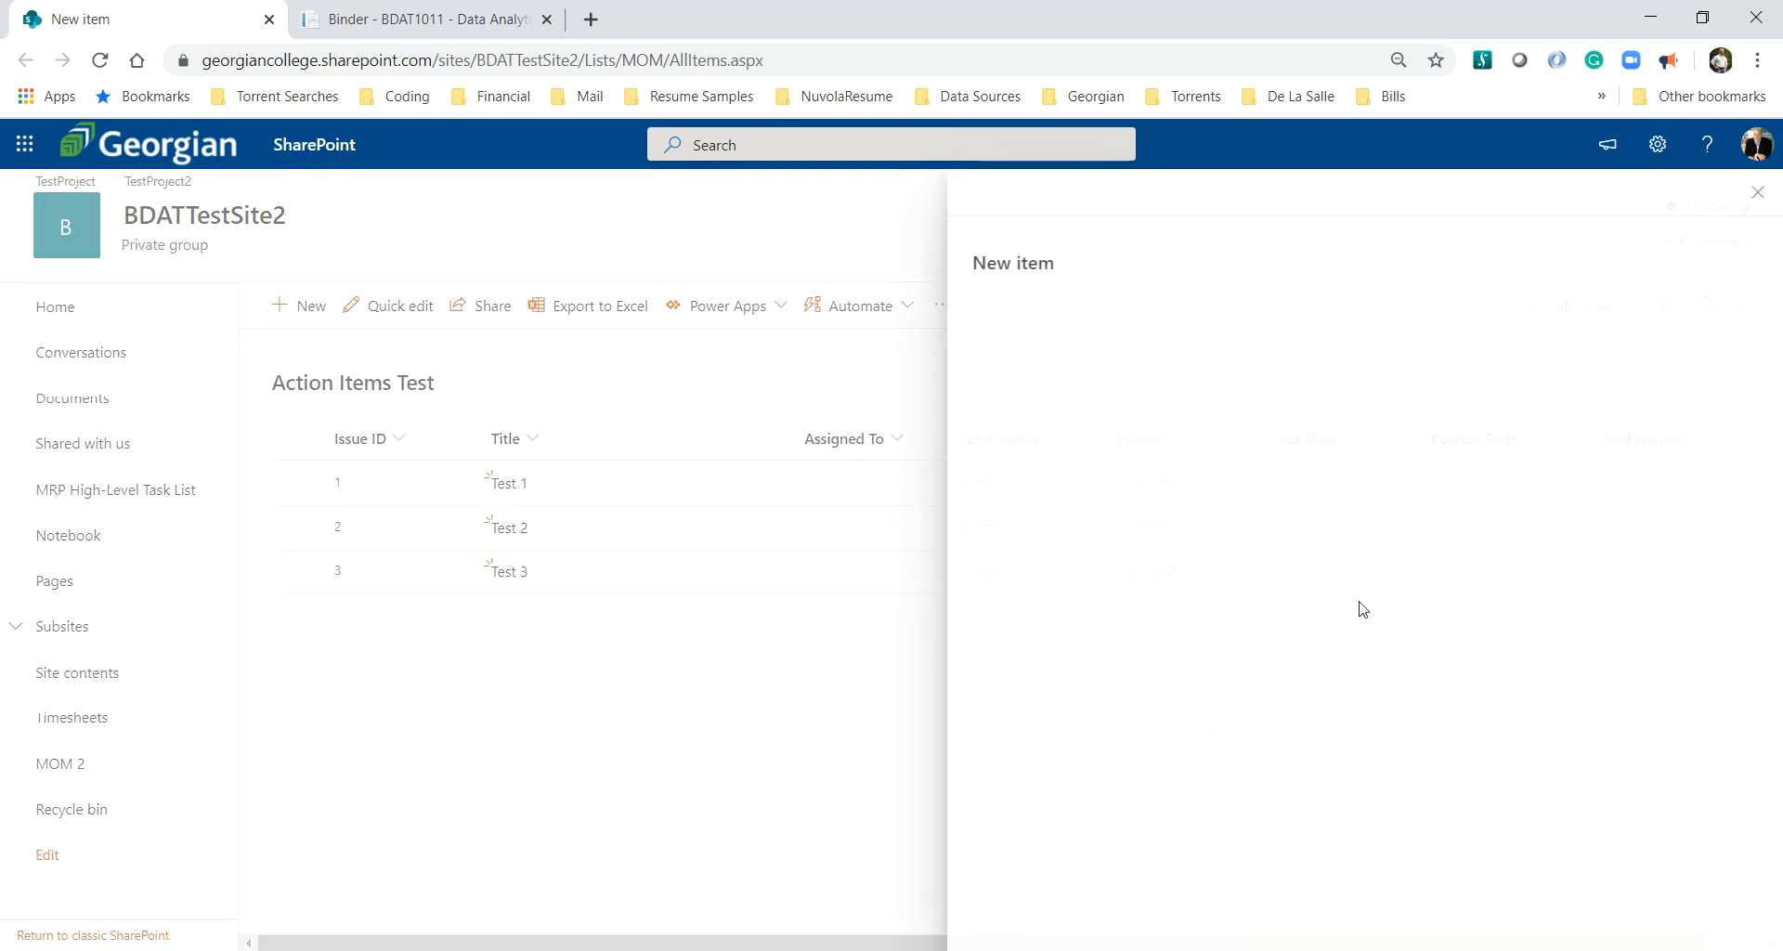
text(API)
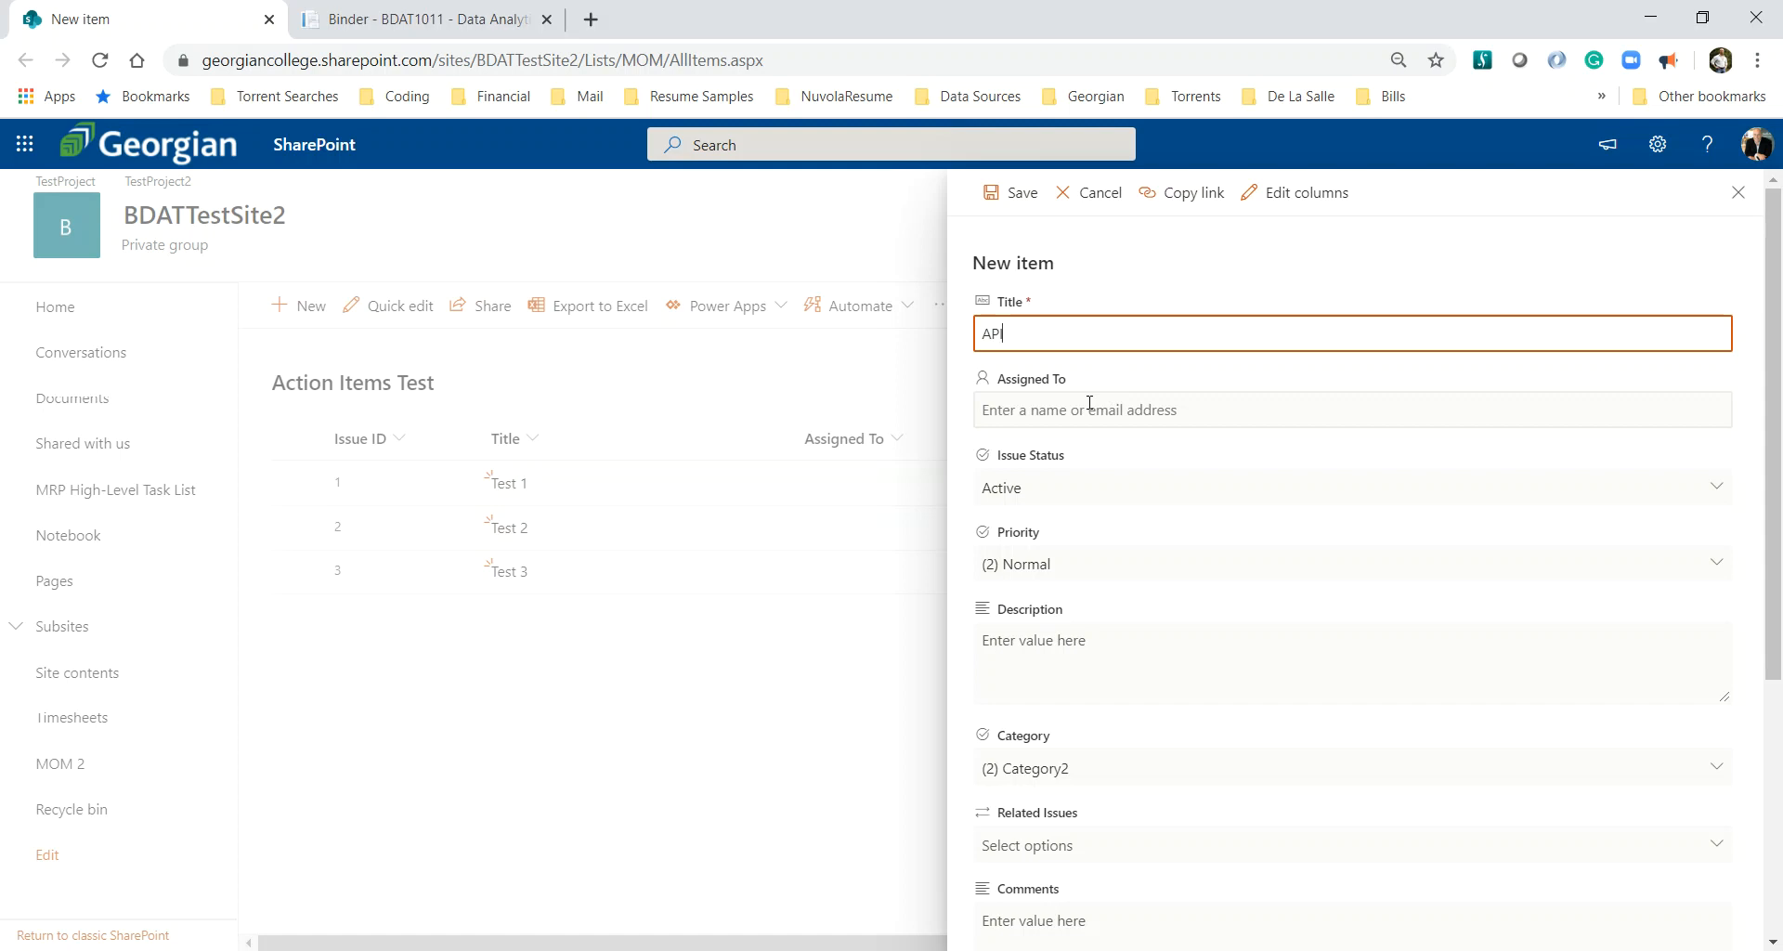
key(ctrl+a)
click(1098, 411)
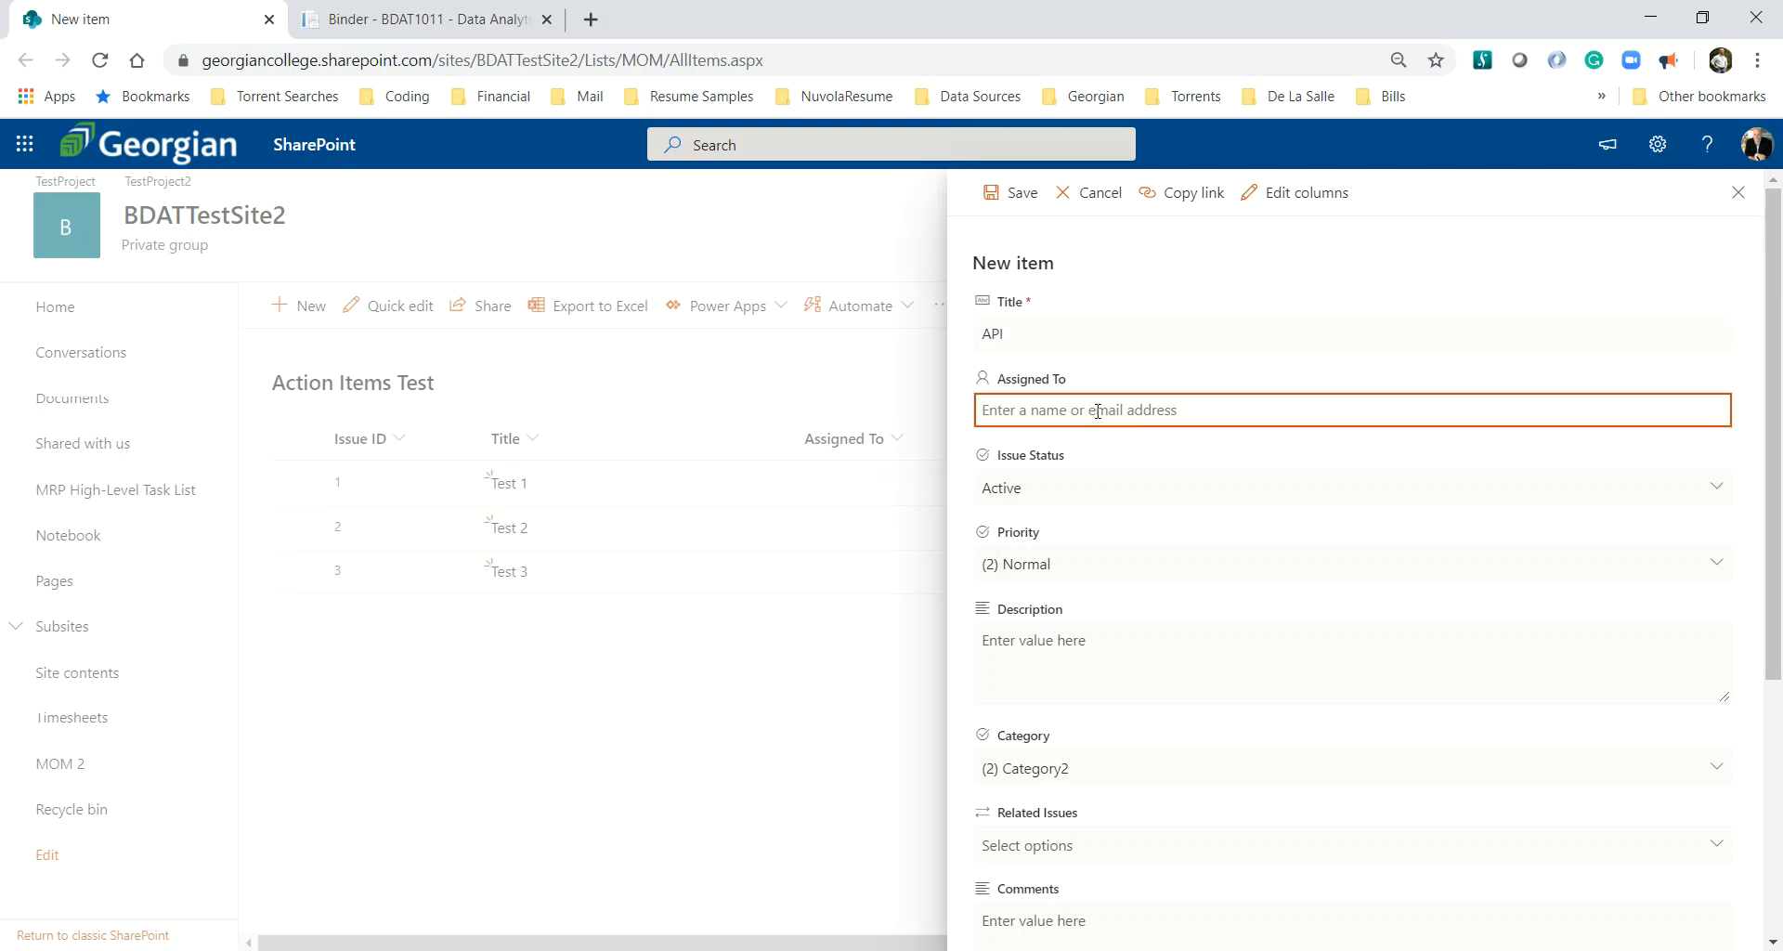
text(chris)
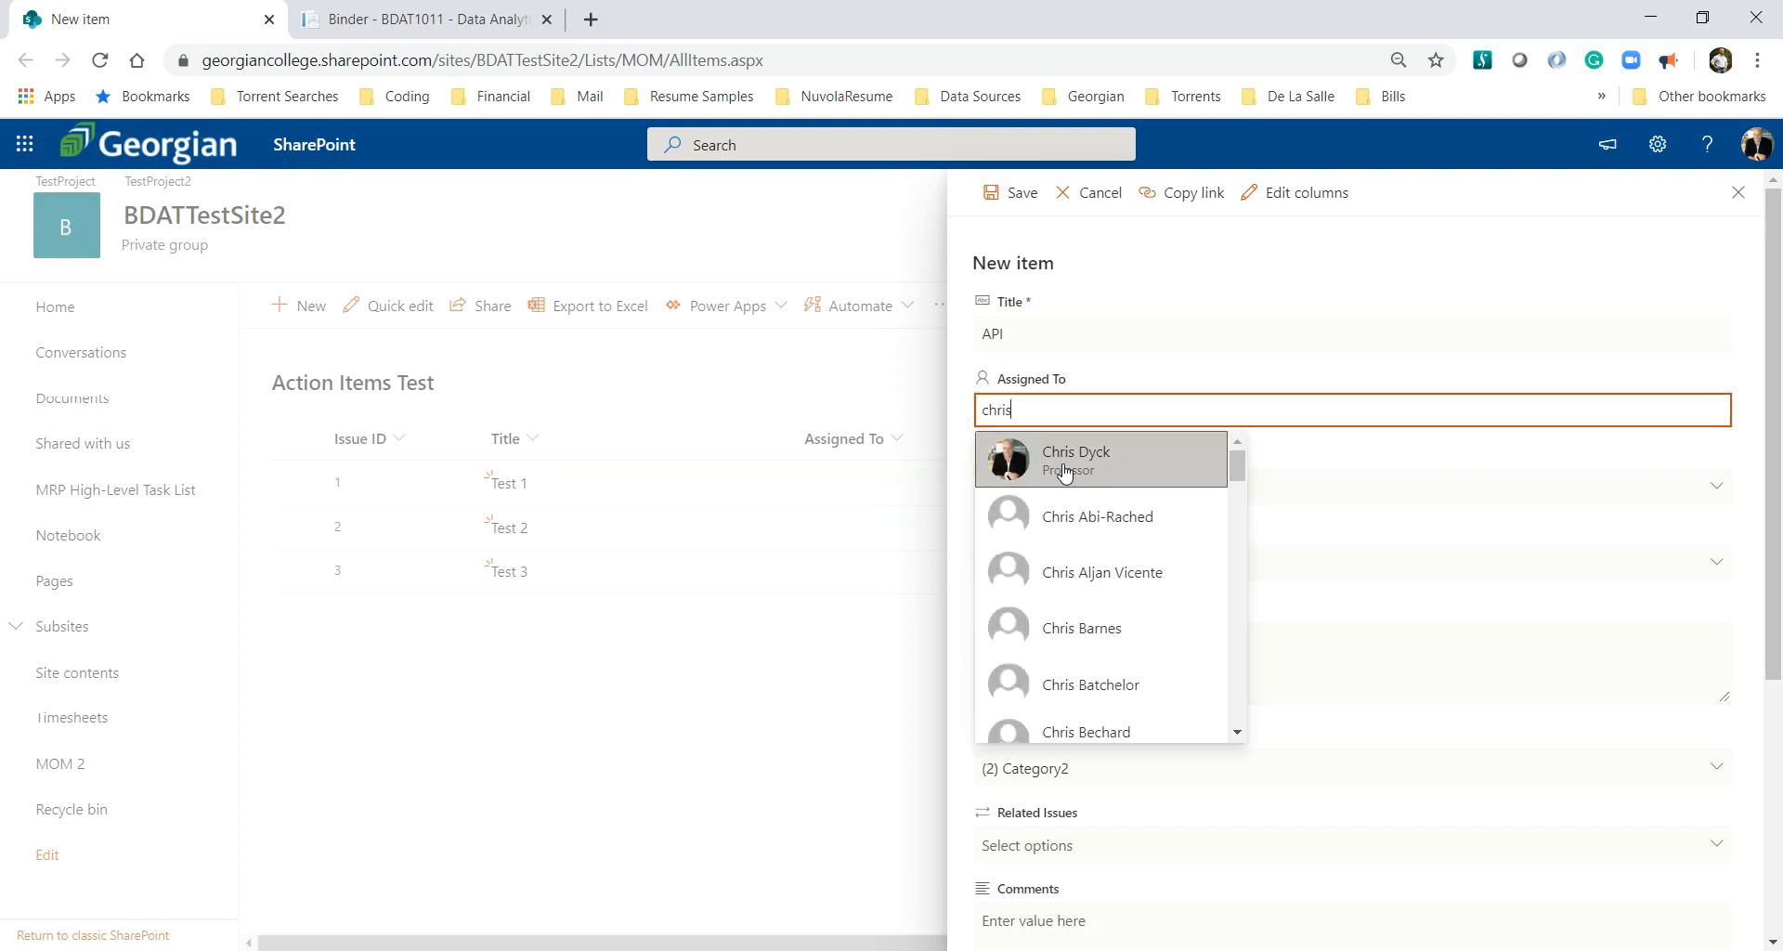
click(1066, 471)
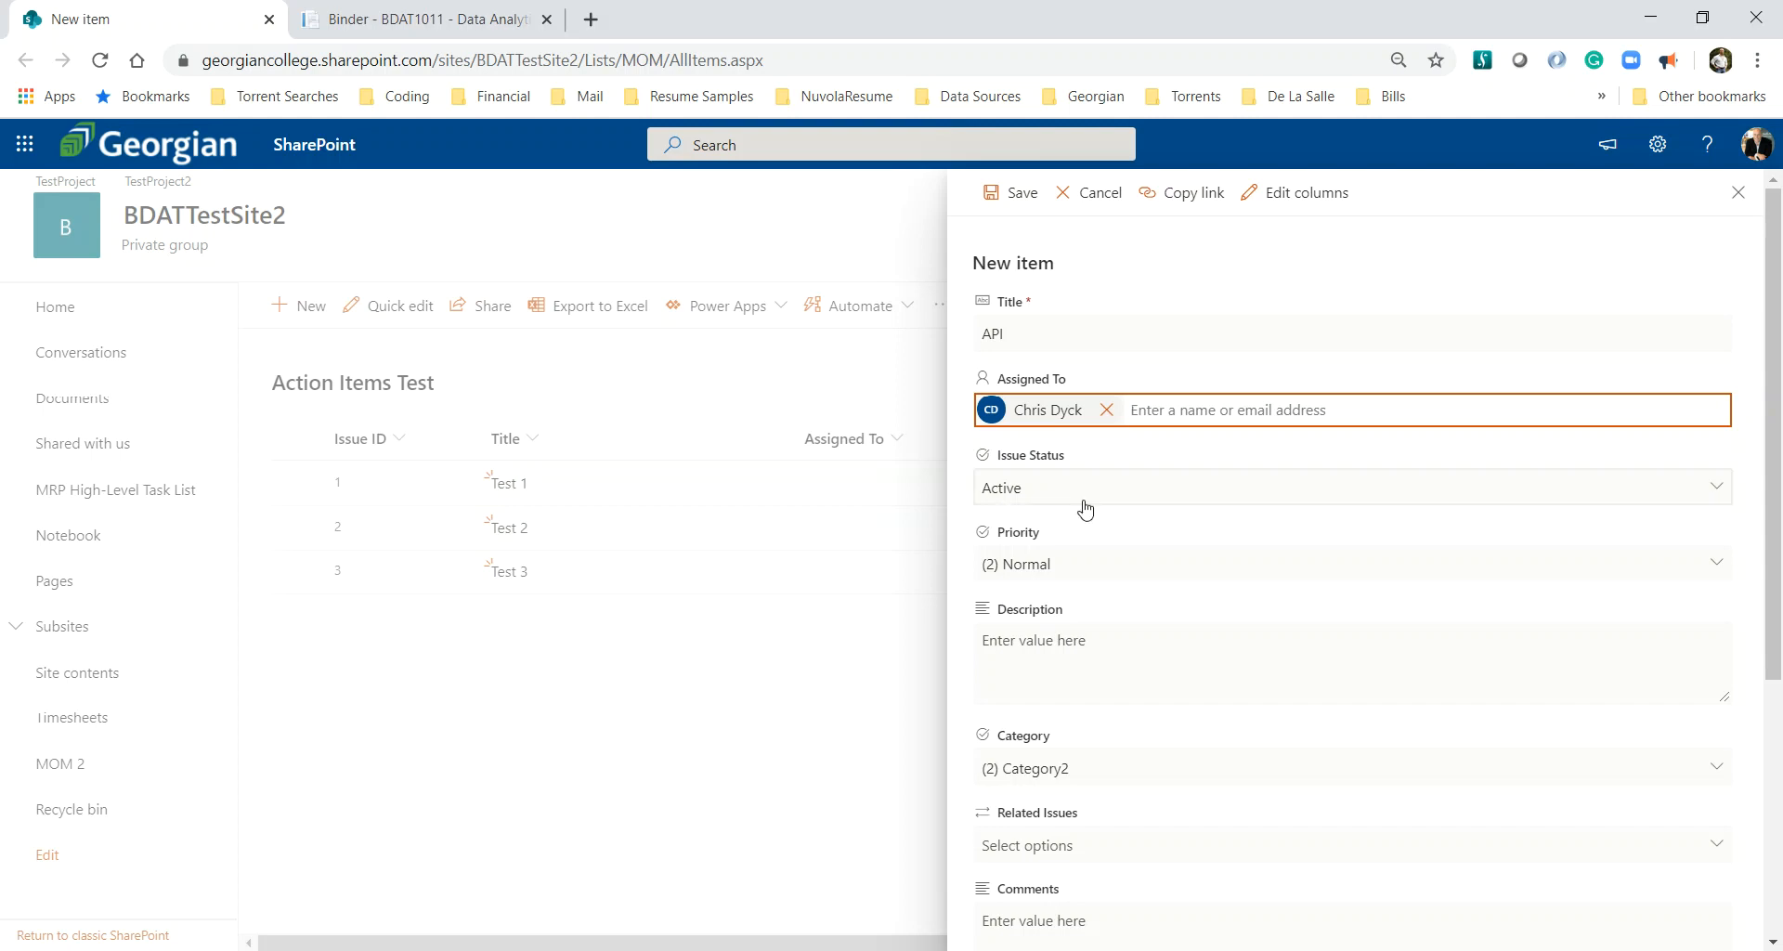
- Review the available Issue Status and Priority choices for the new item
click(1027, 497)
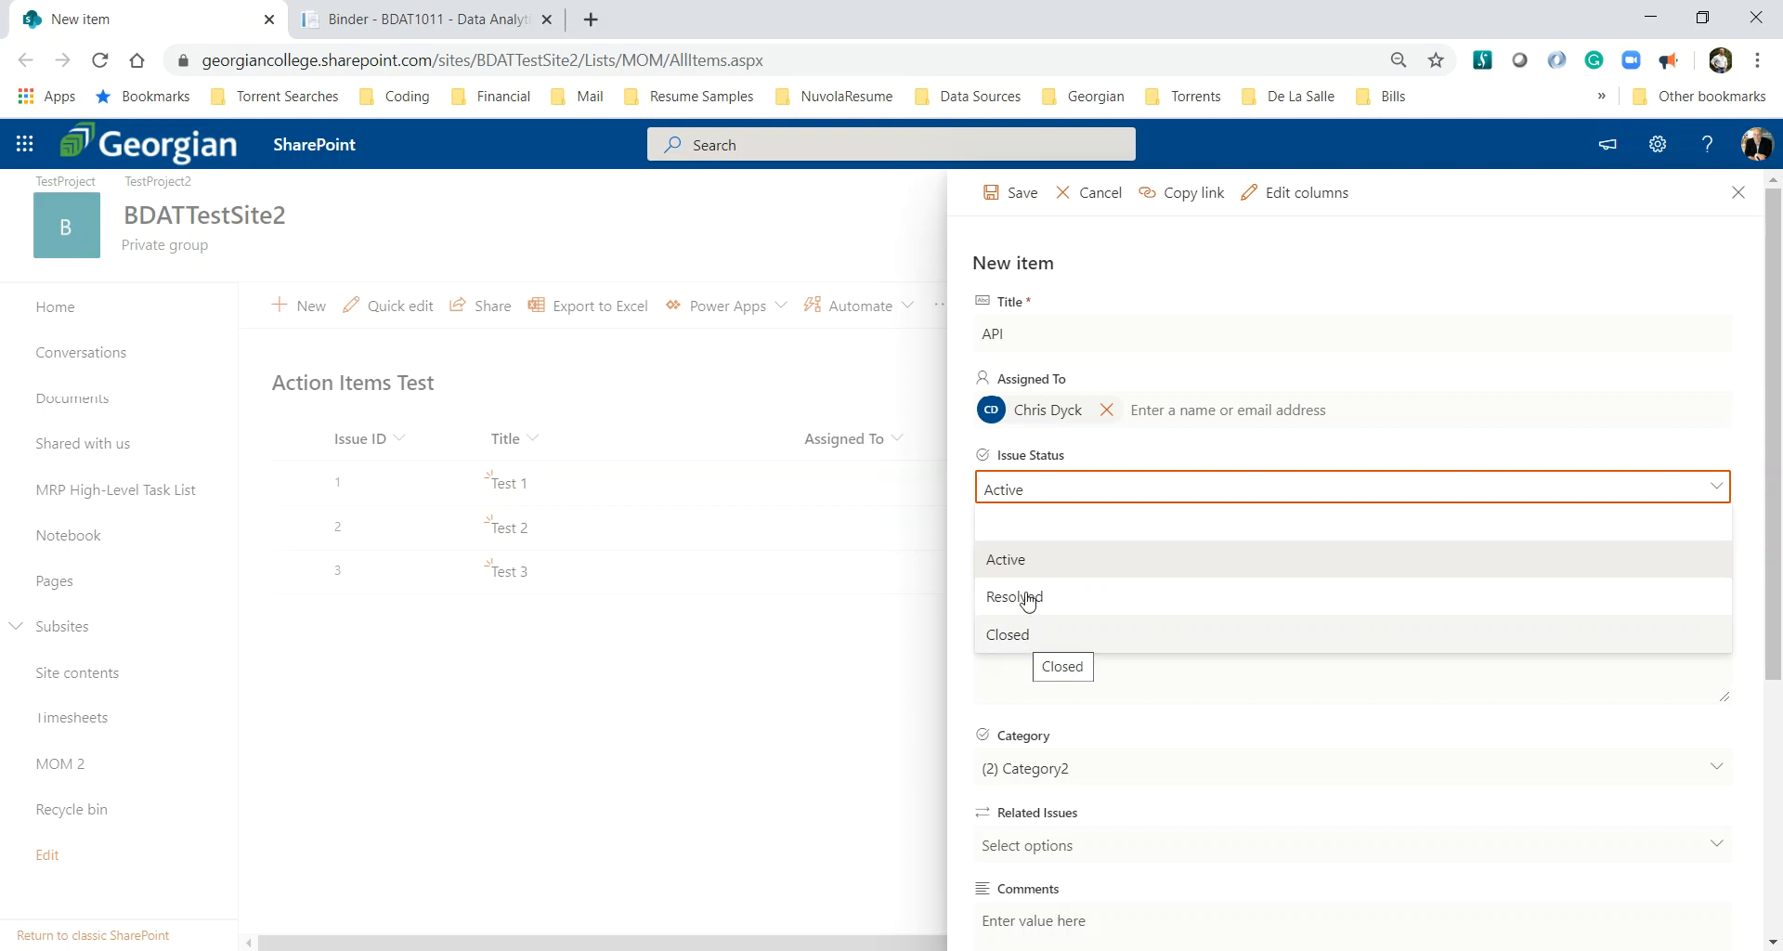
click(1030, 491)
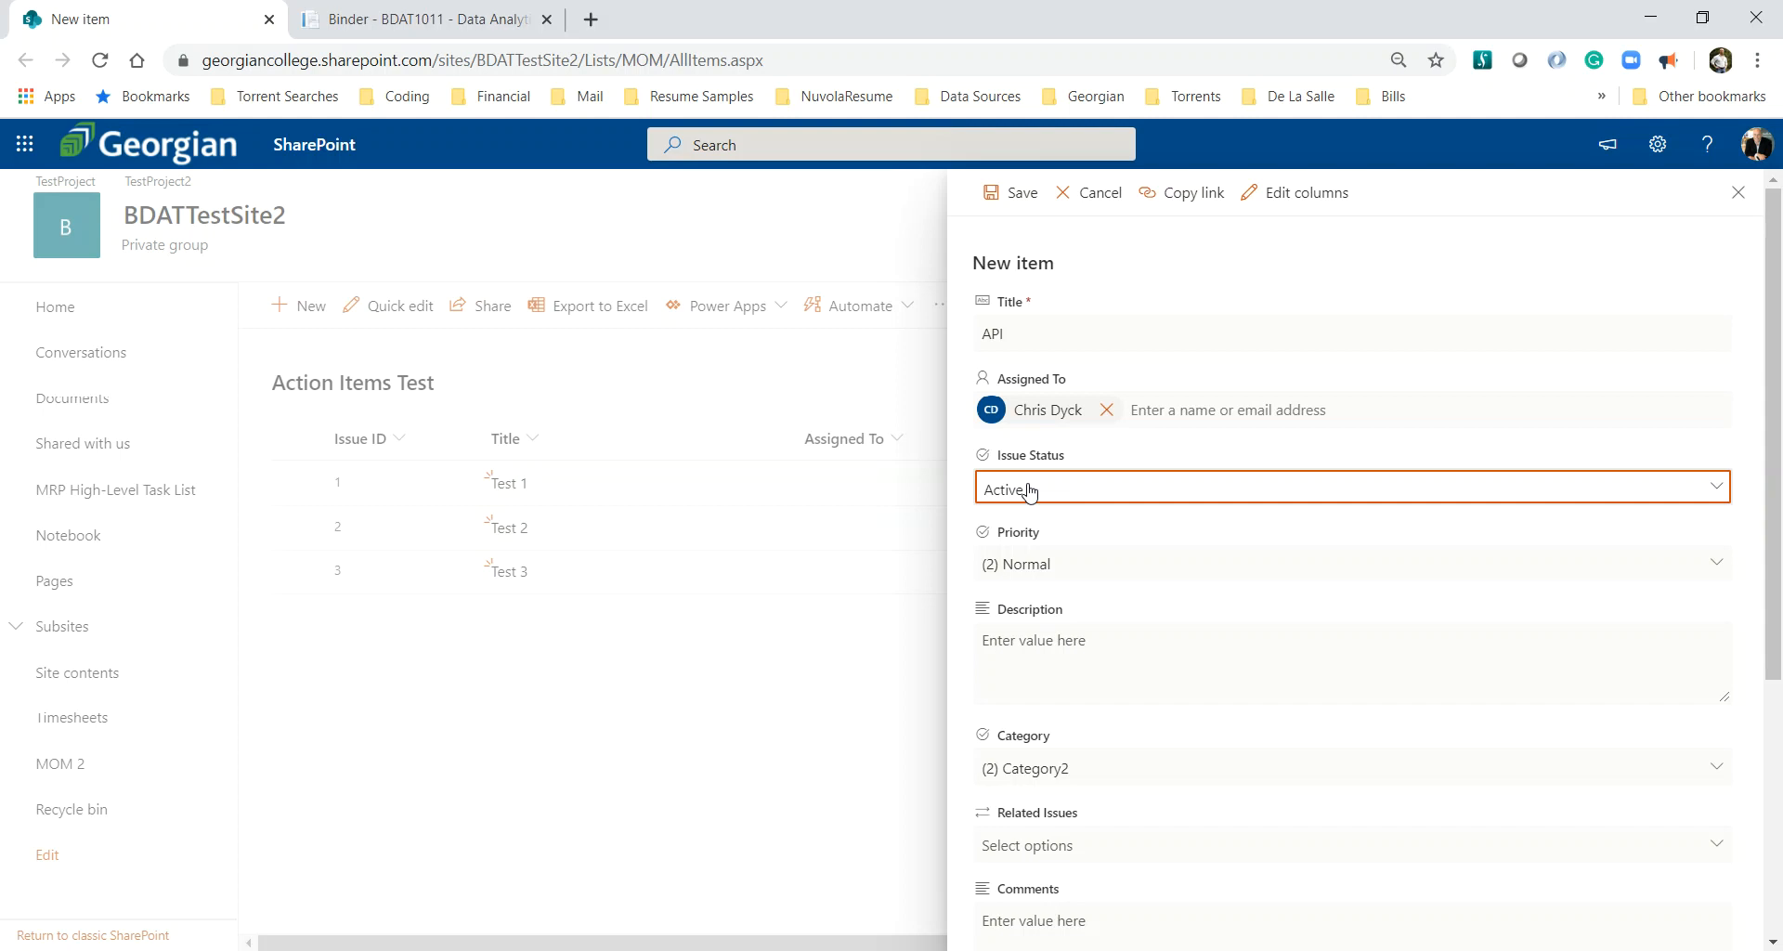
click(1033, 493)
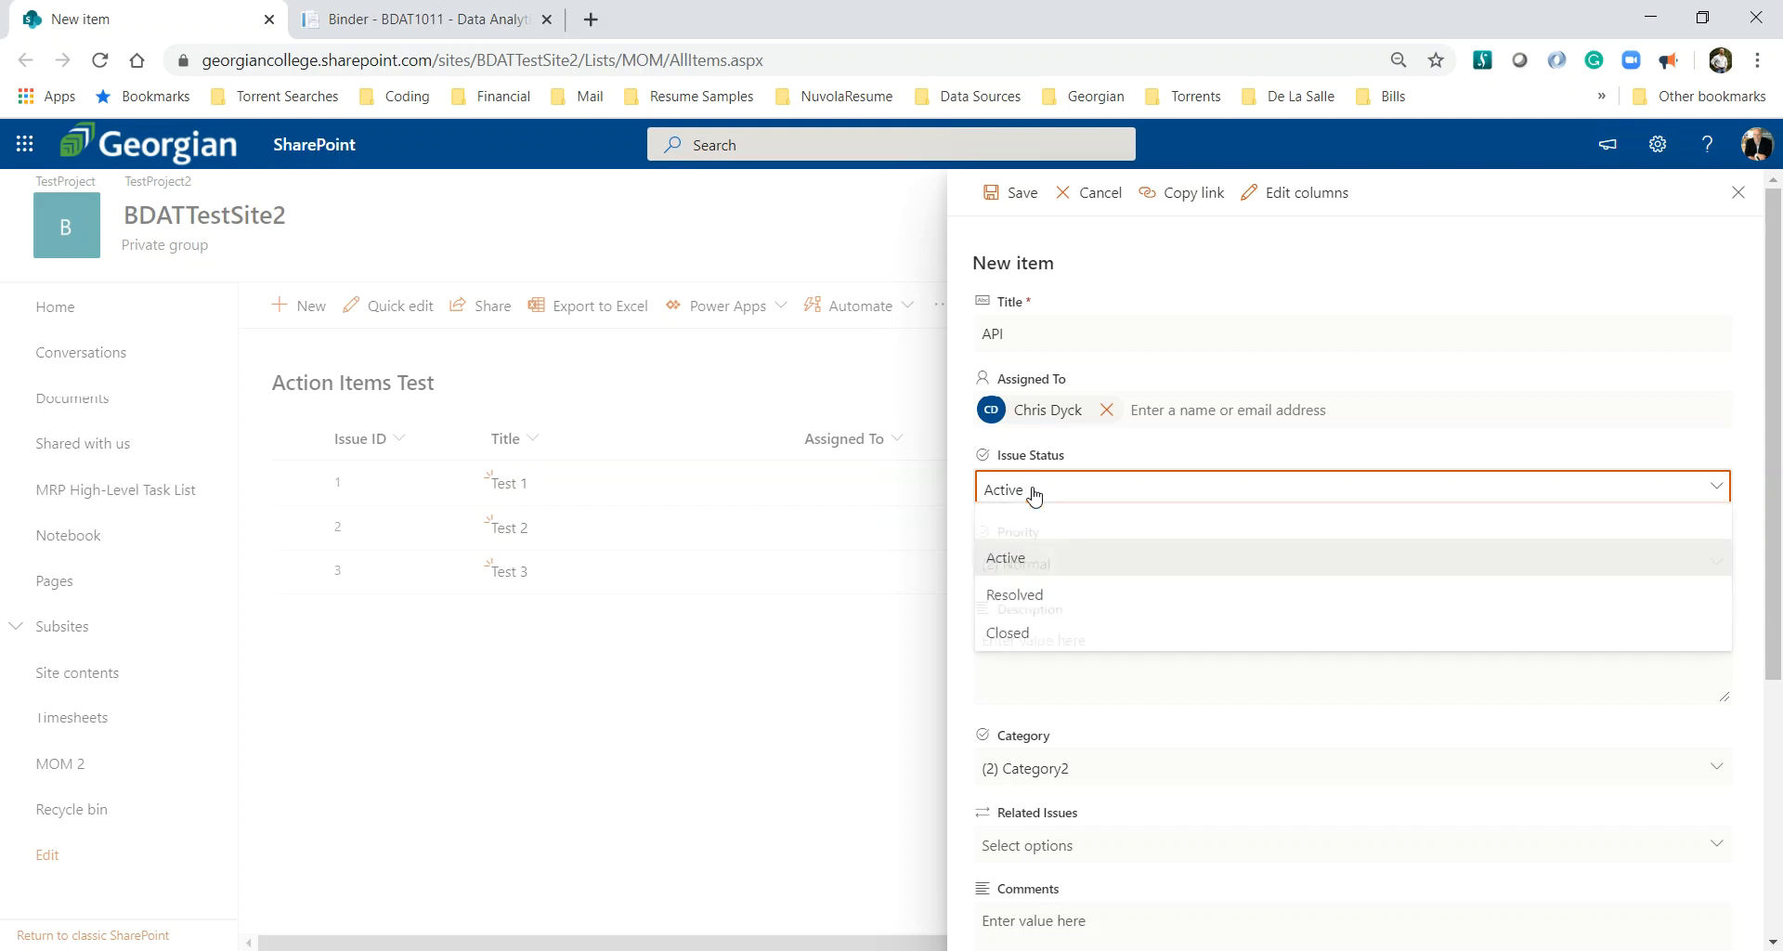
click(1035, 496)
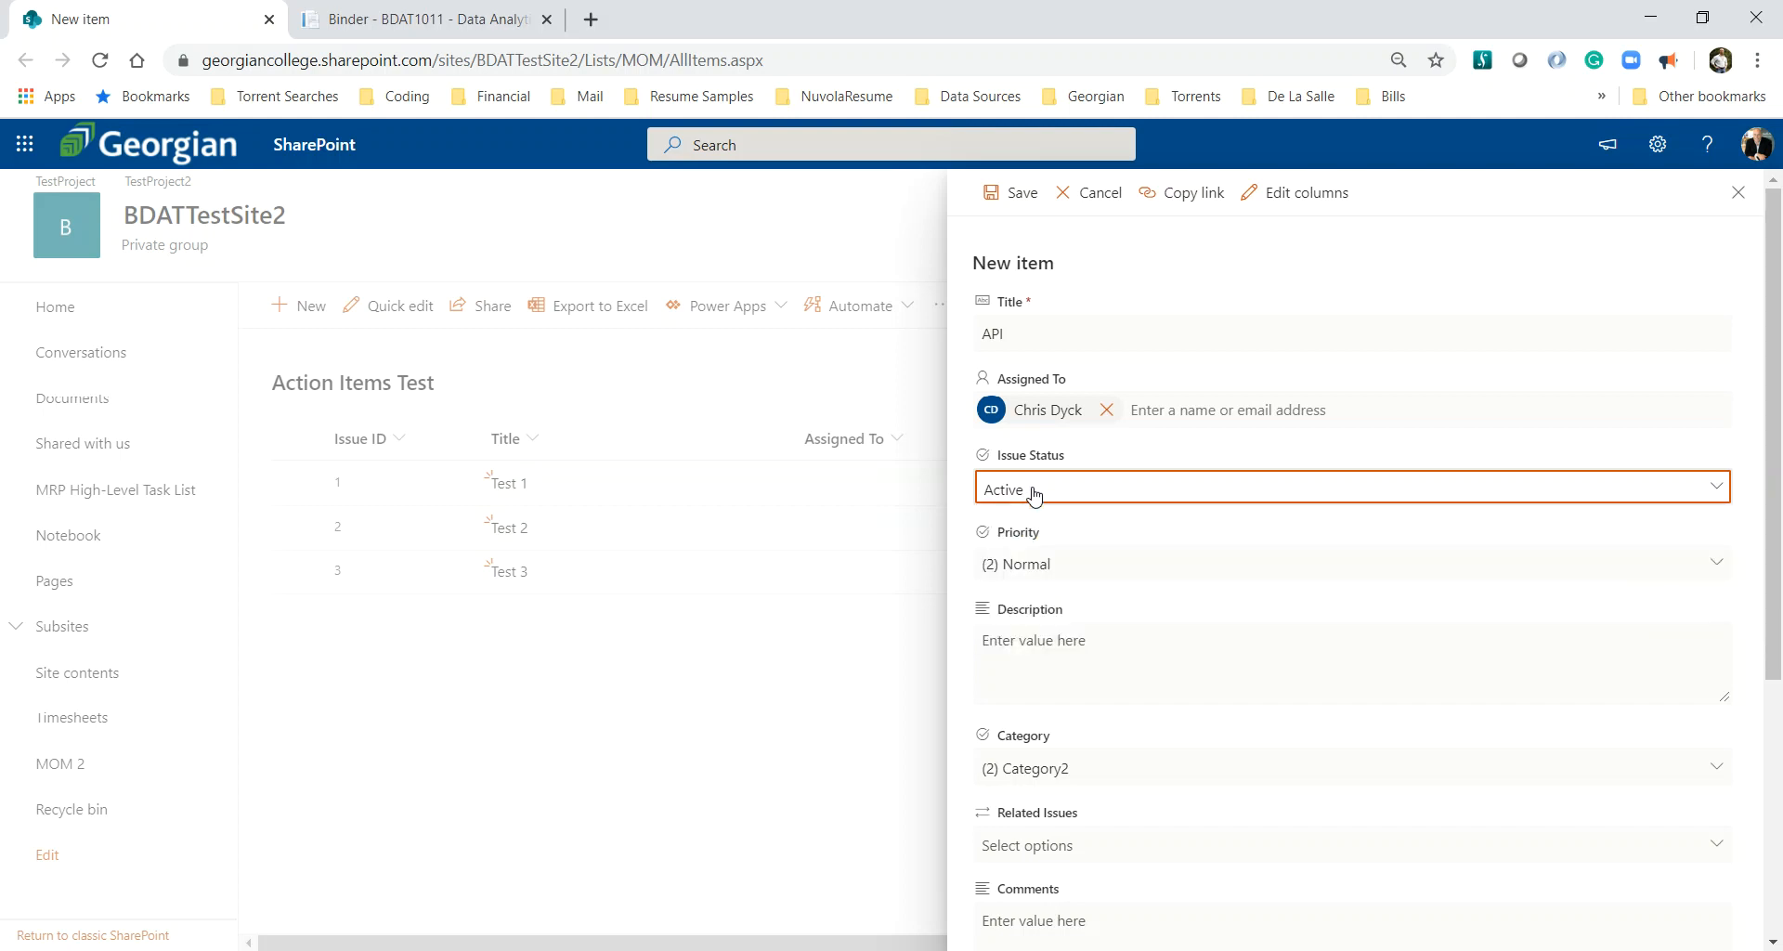
click(1010, 568)
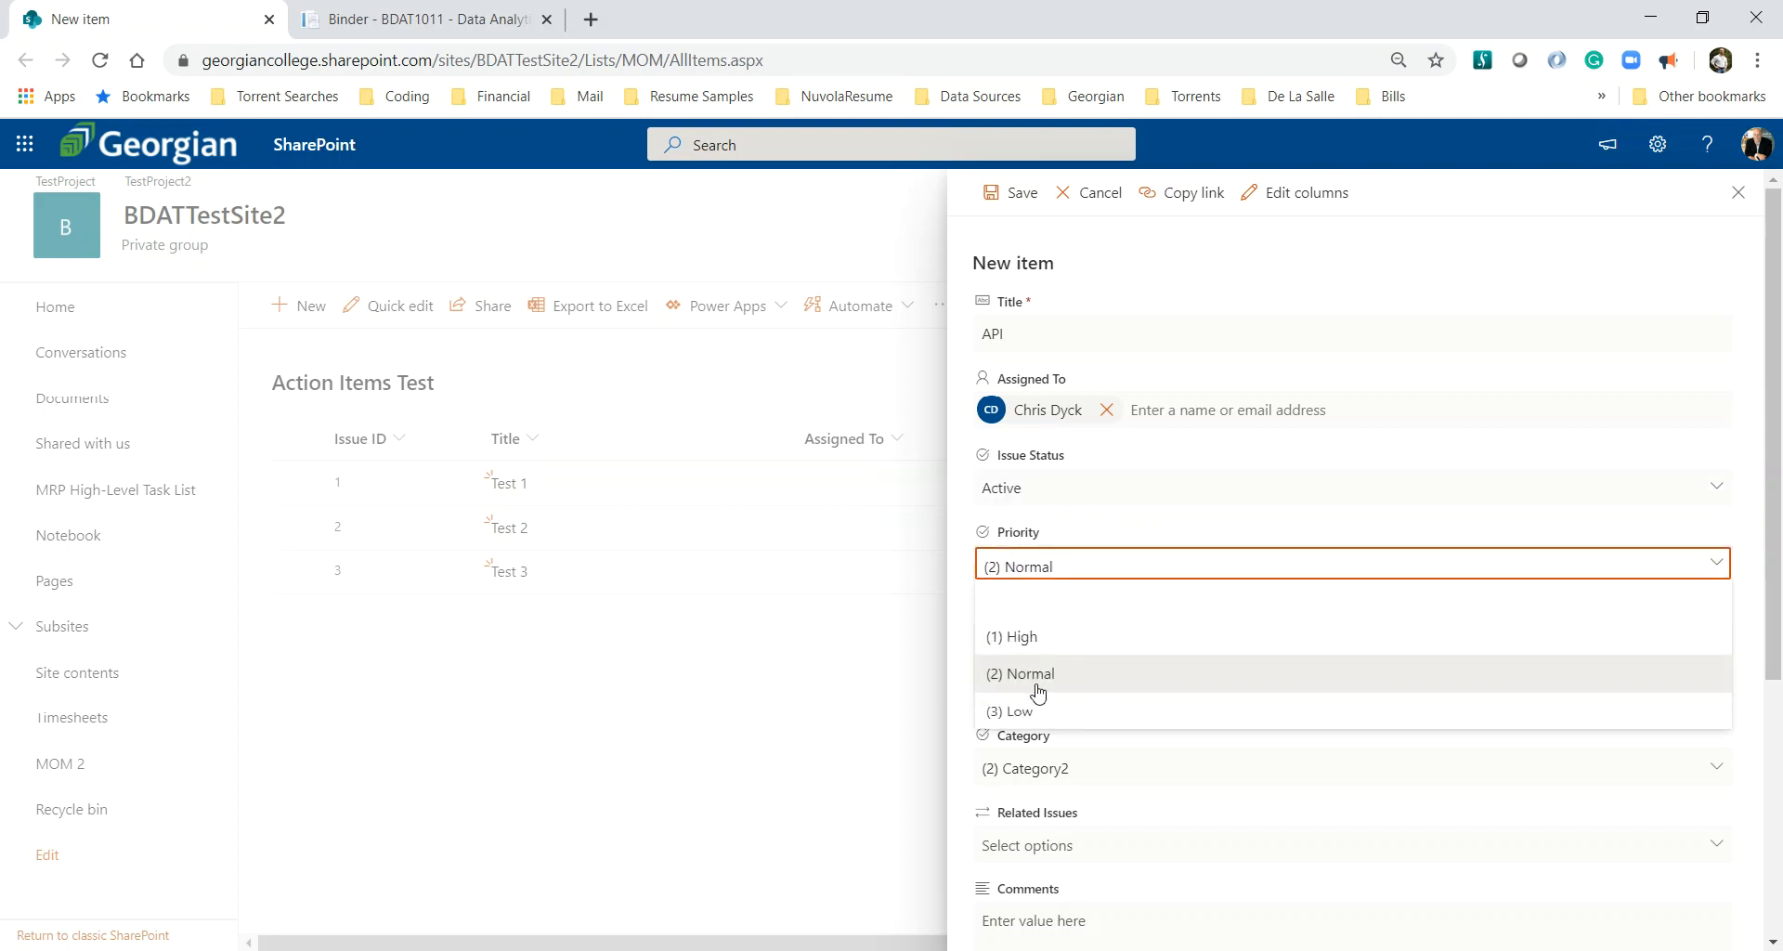
click(1044, 575)
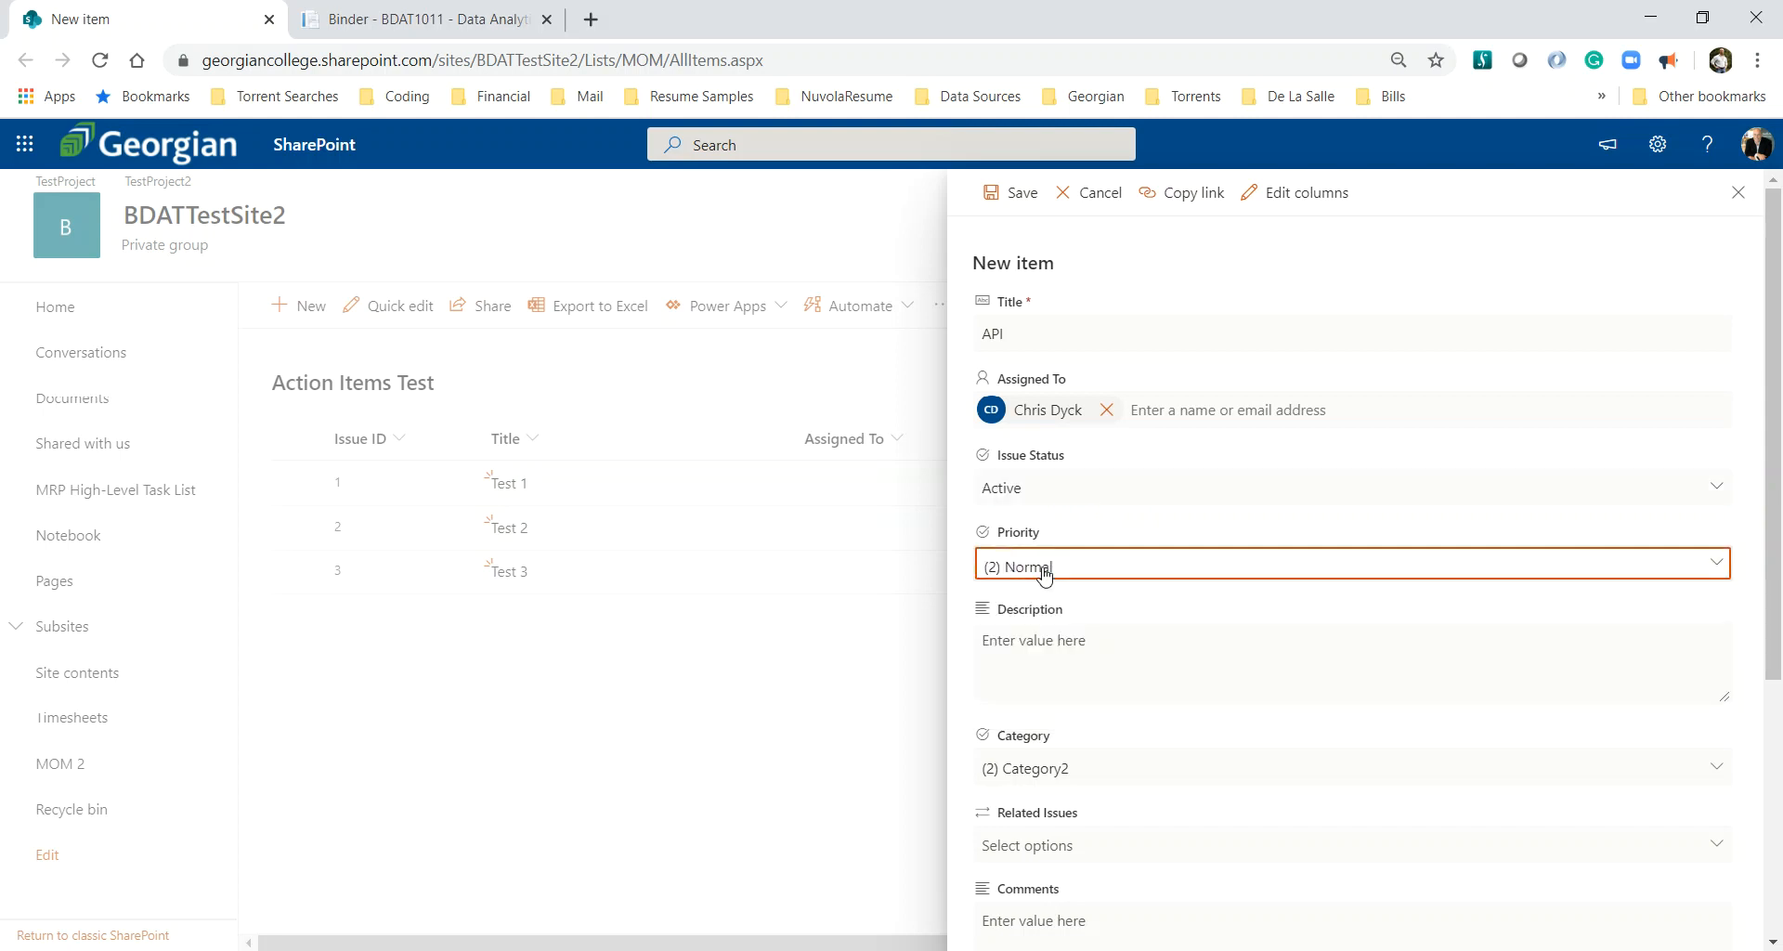
- Enter "Should we host the API on Azure?" as the new item's description
scroll(1201, 617, down, 1)
click(1100, 534)
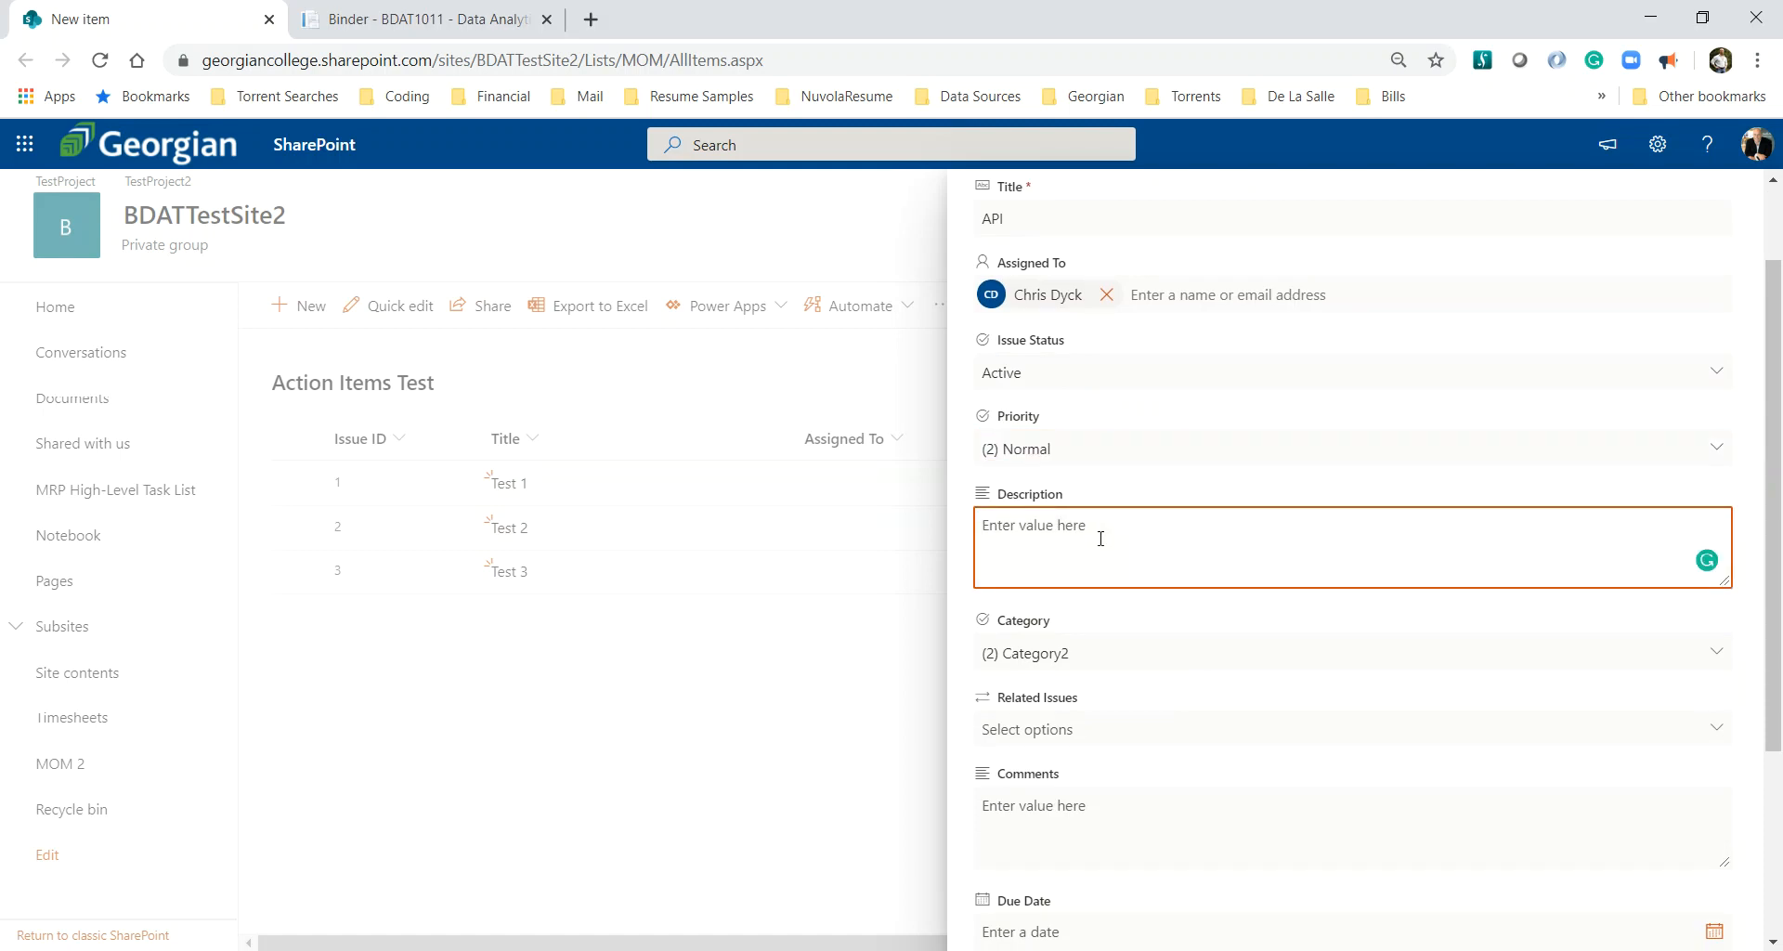
text(Should we host the api)
key(BackSpace)
key(BackSpace)
text(API)
text( in)
key(BackSpace)
key(BackSpace)
text(on Azure)
key(Left)
key(Left)
key(BackSpace)
text(?)
scroll(1297, 533, up, 2)
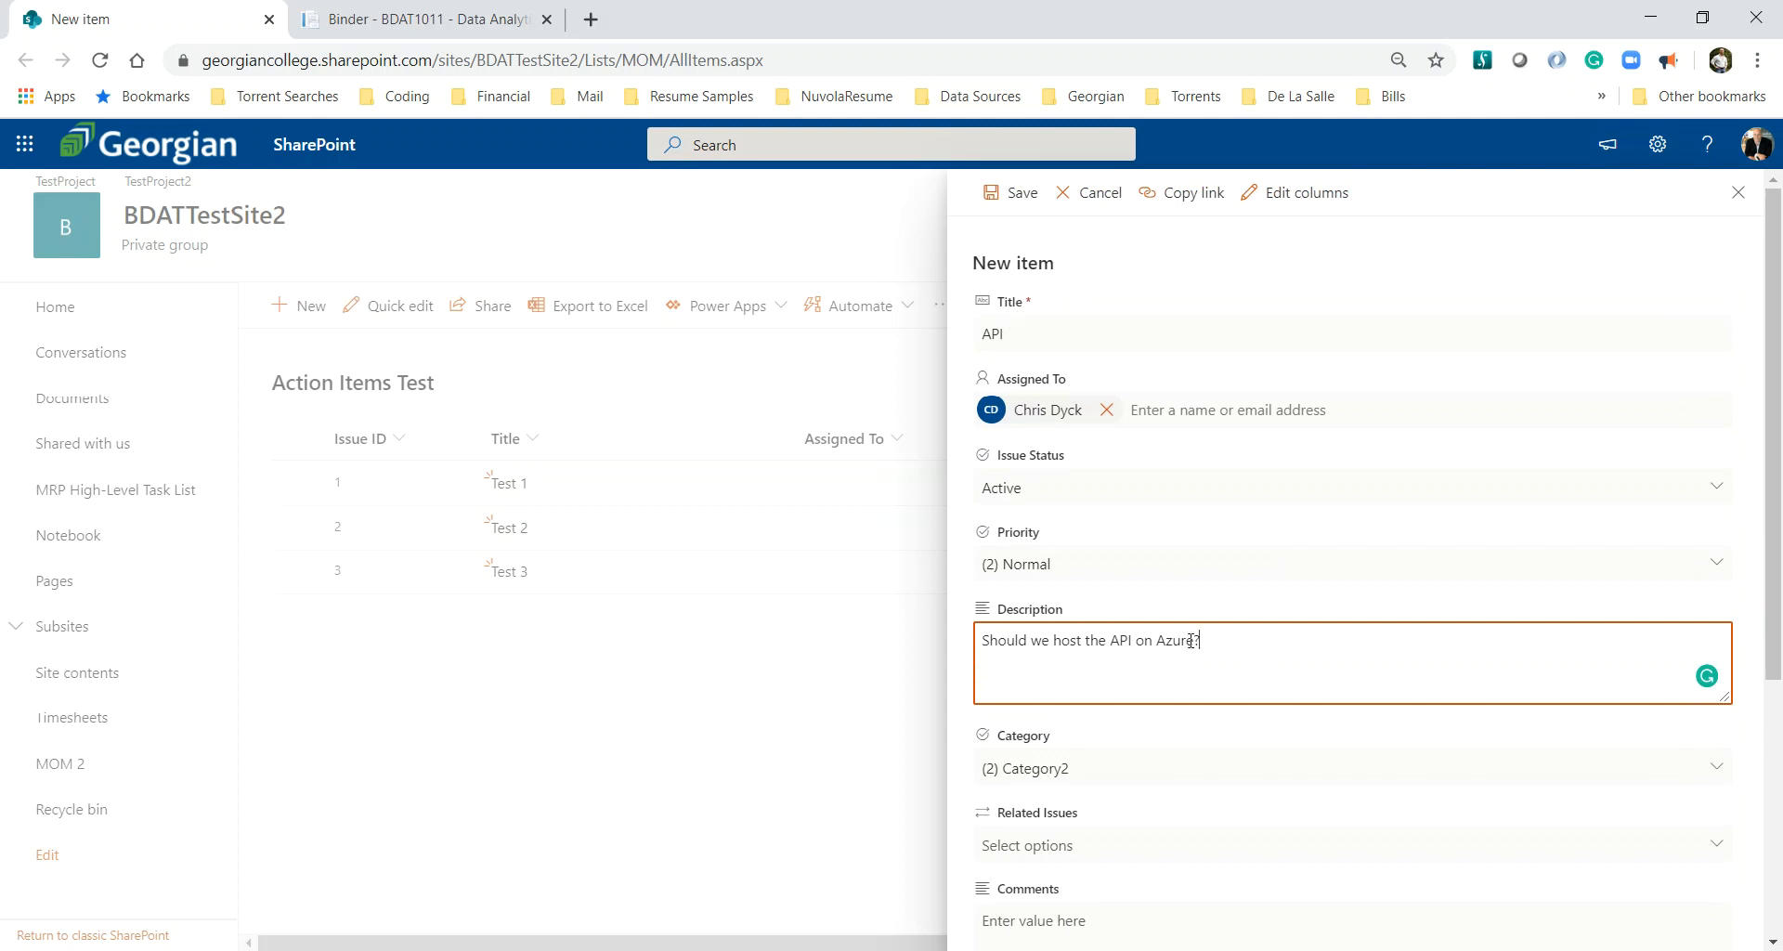
- Check the available Category choices and select Test 2 as the new item's related issue
scroll(1090, 449, down, 4)
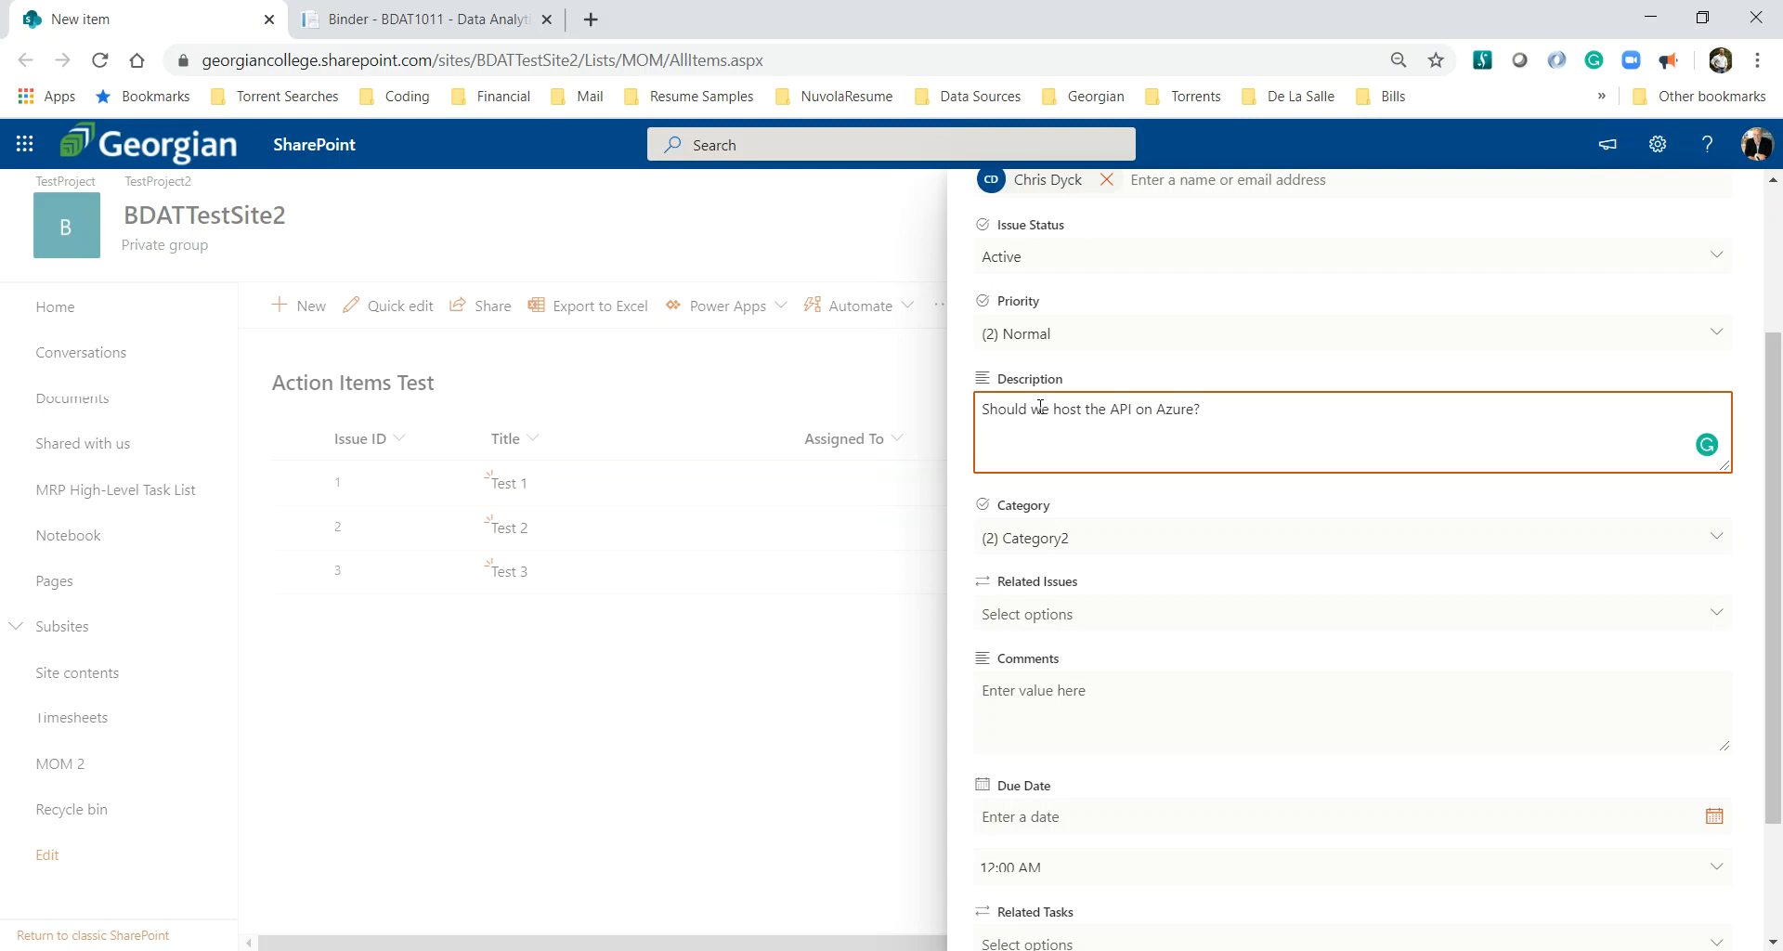
click(1062, 540)
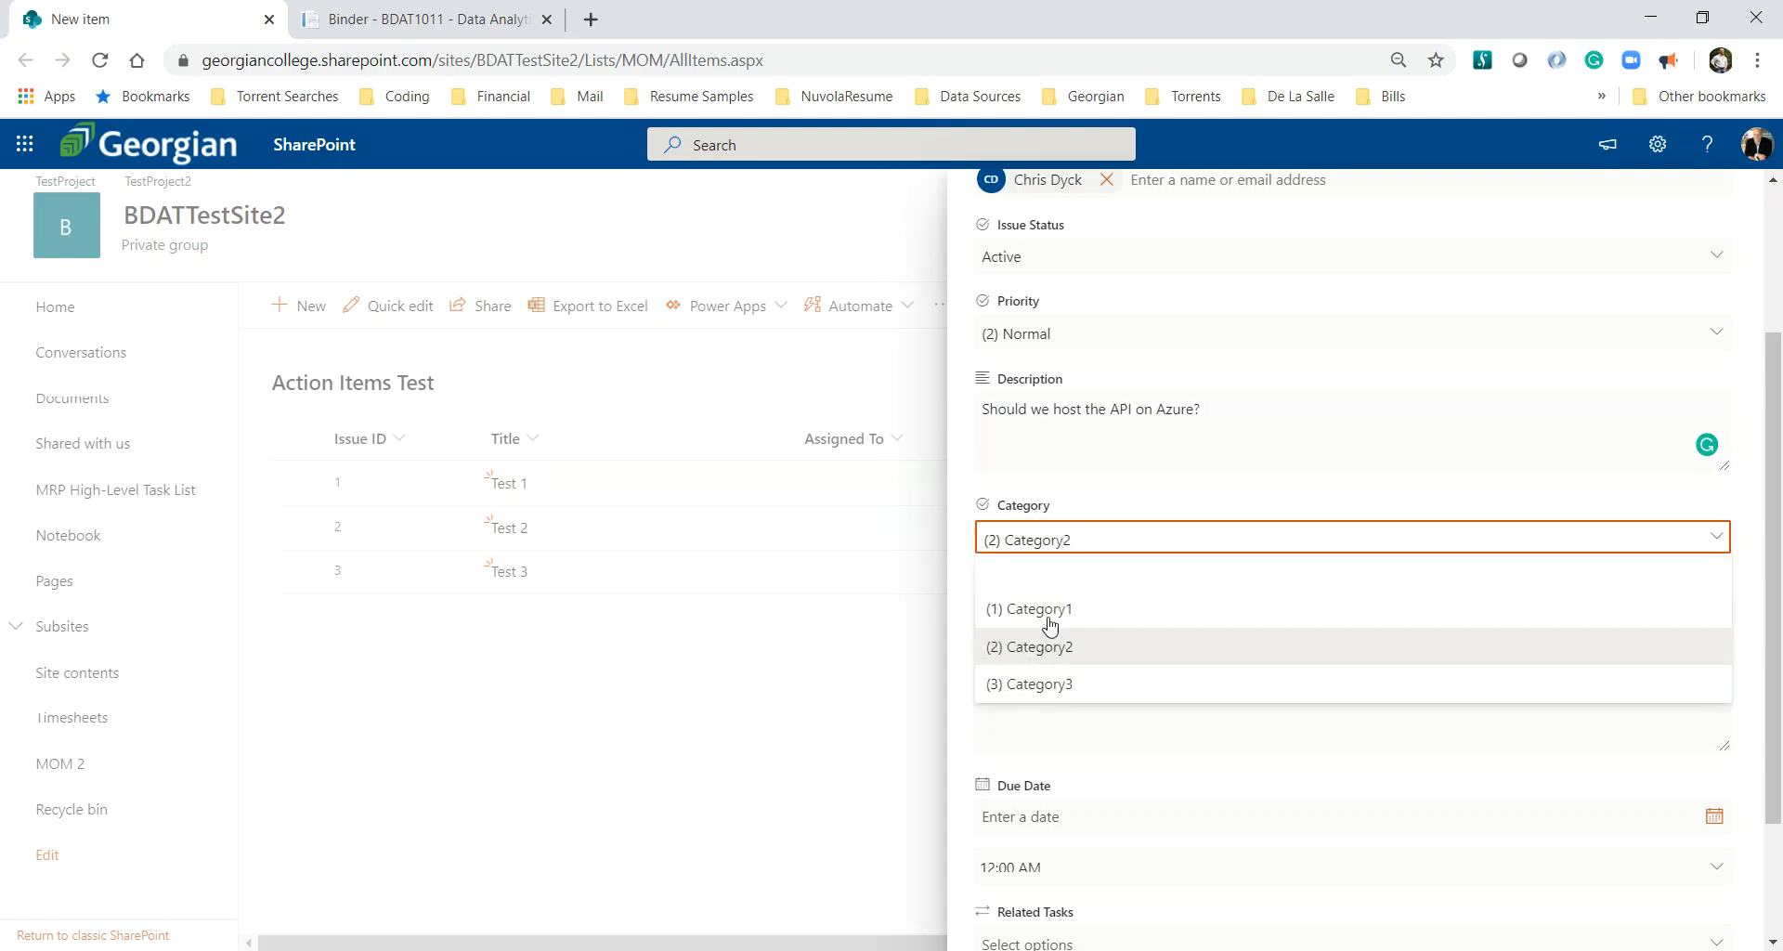
click(1040, 548)
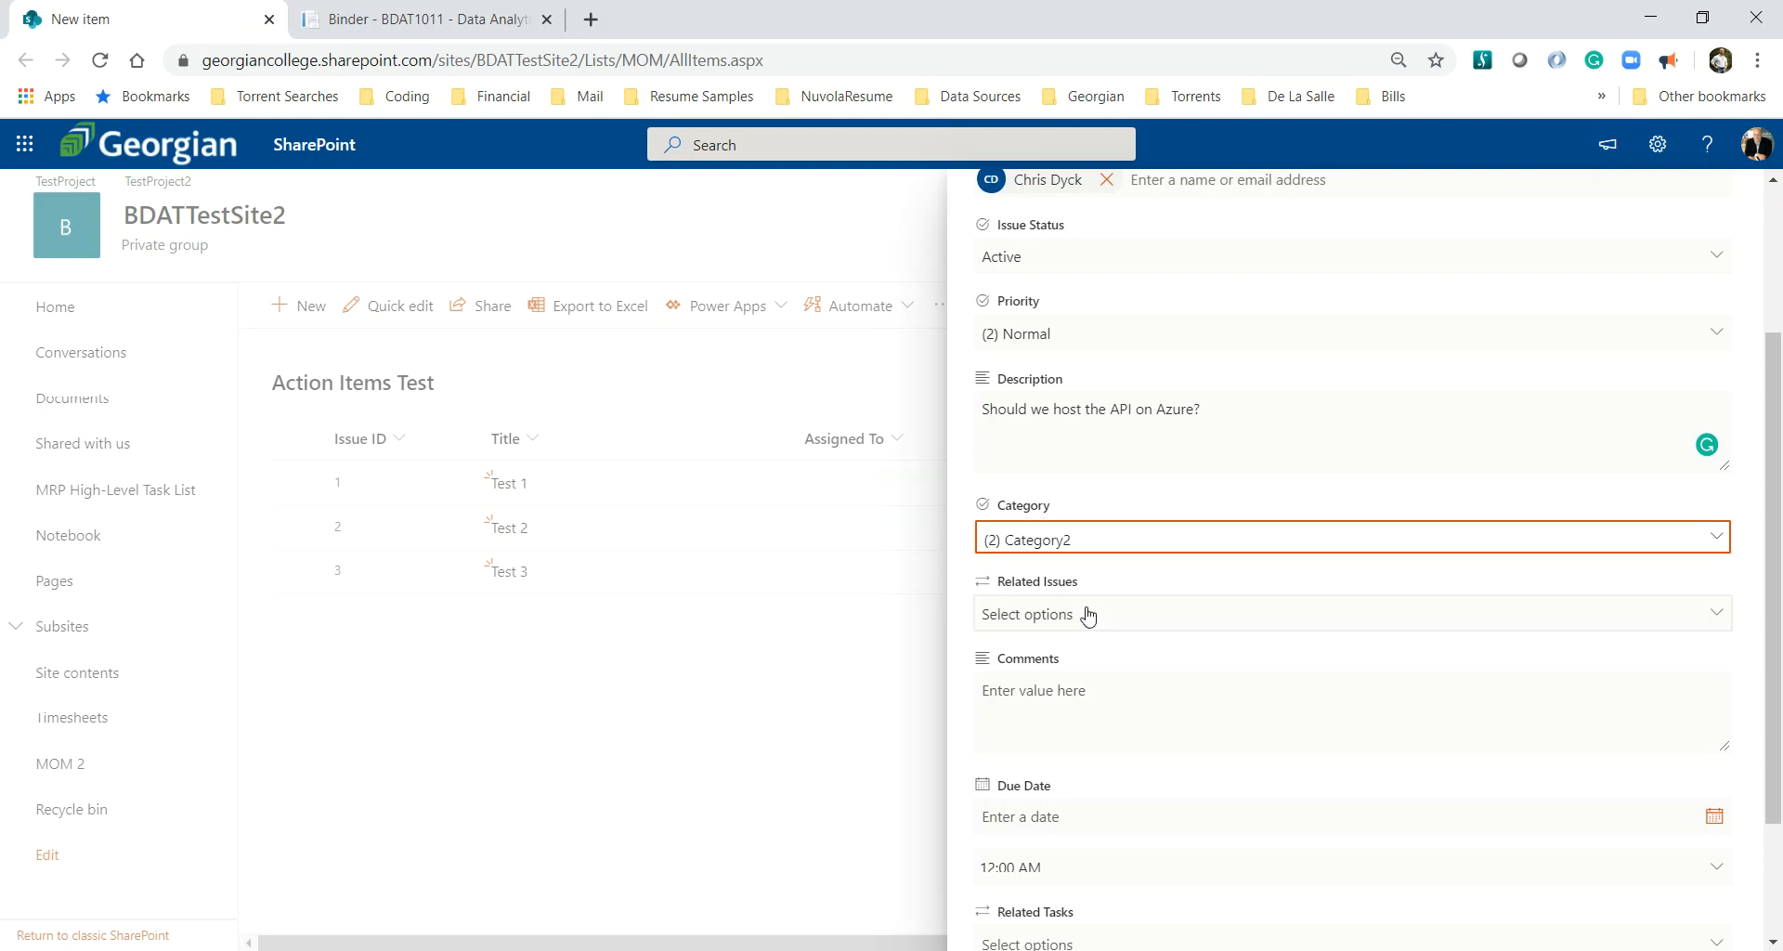
click(1018, 619)
click(1019, 657)
click(1018, 697)
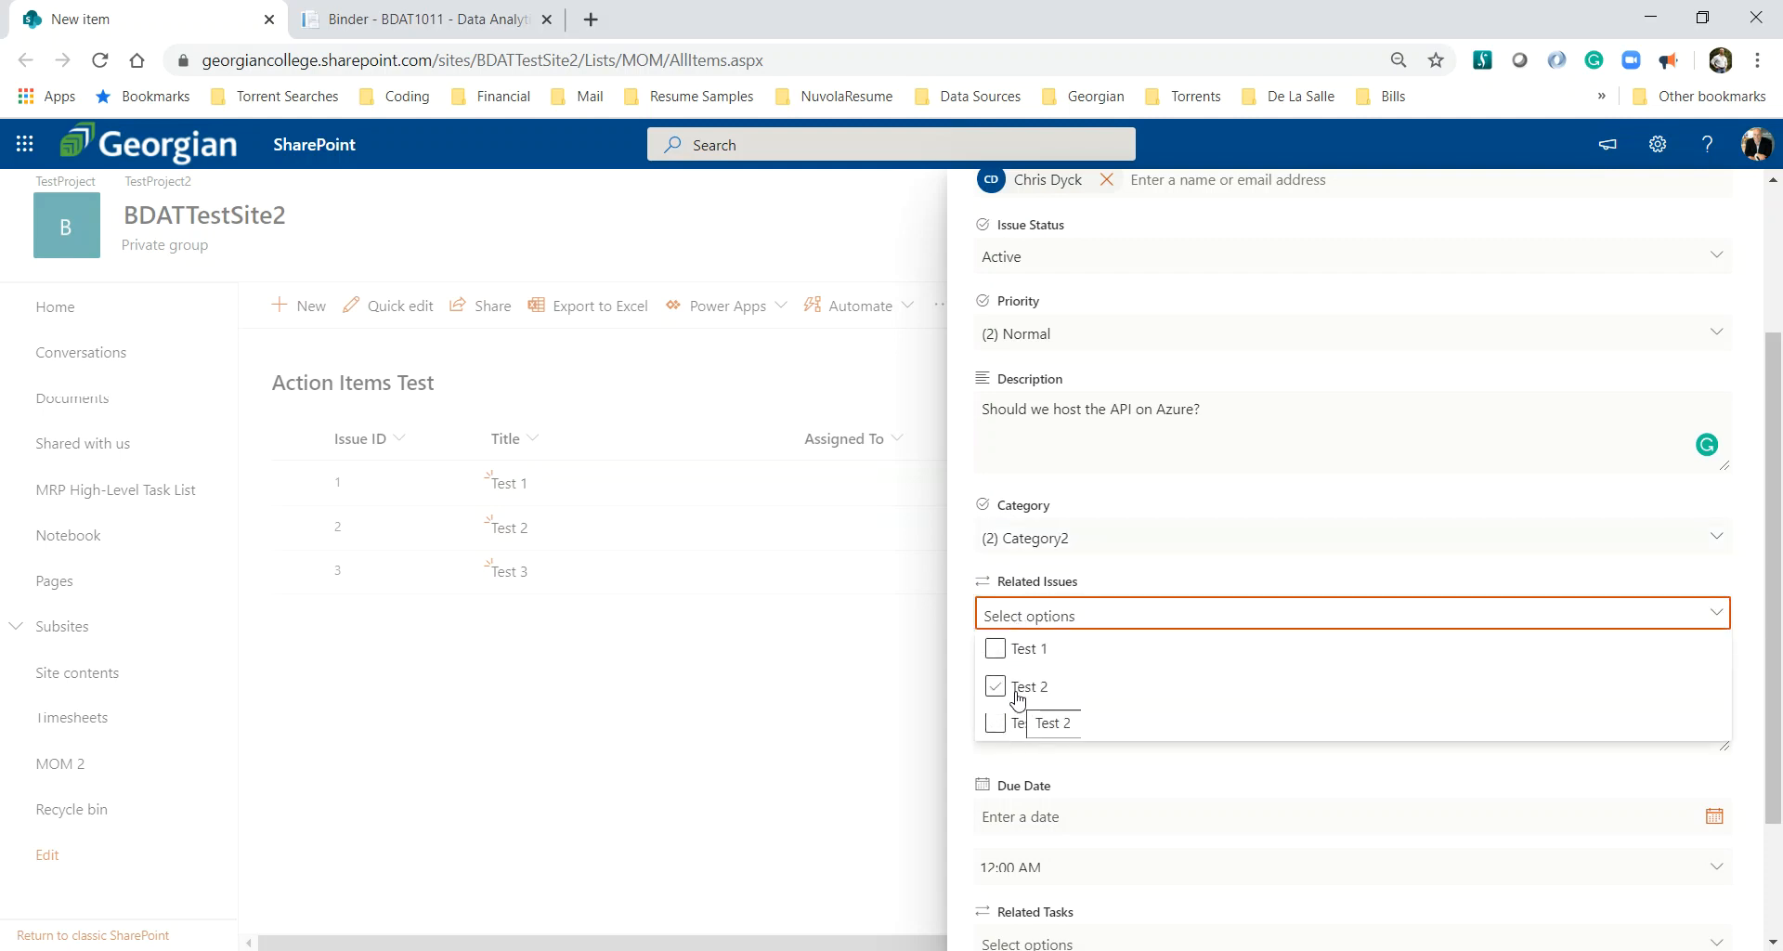
click(1018, 696)
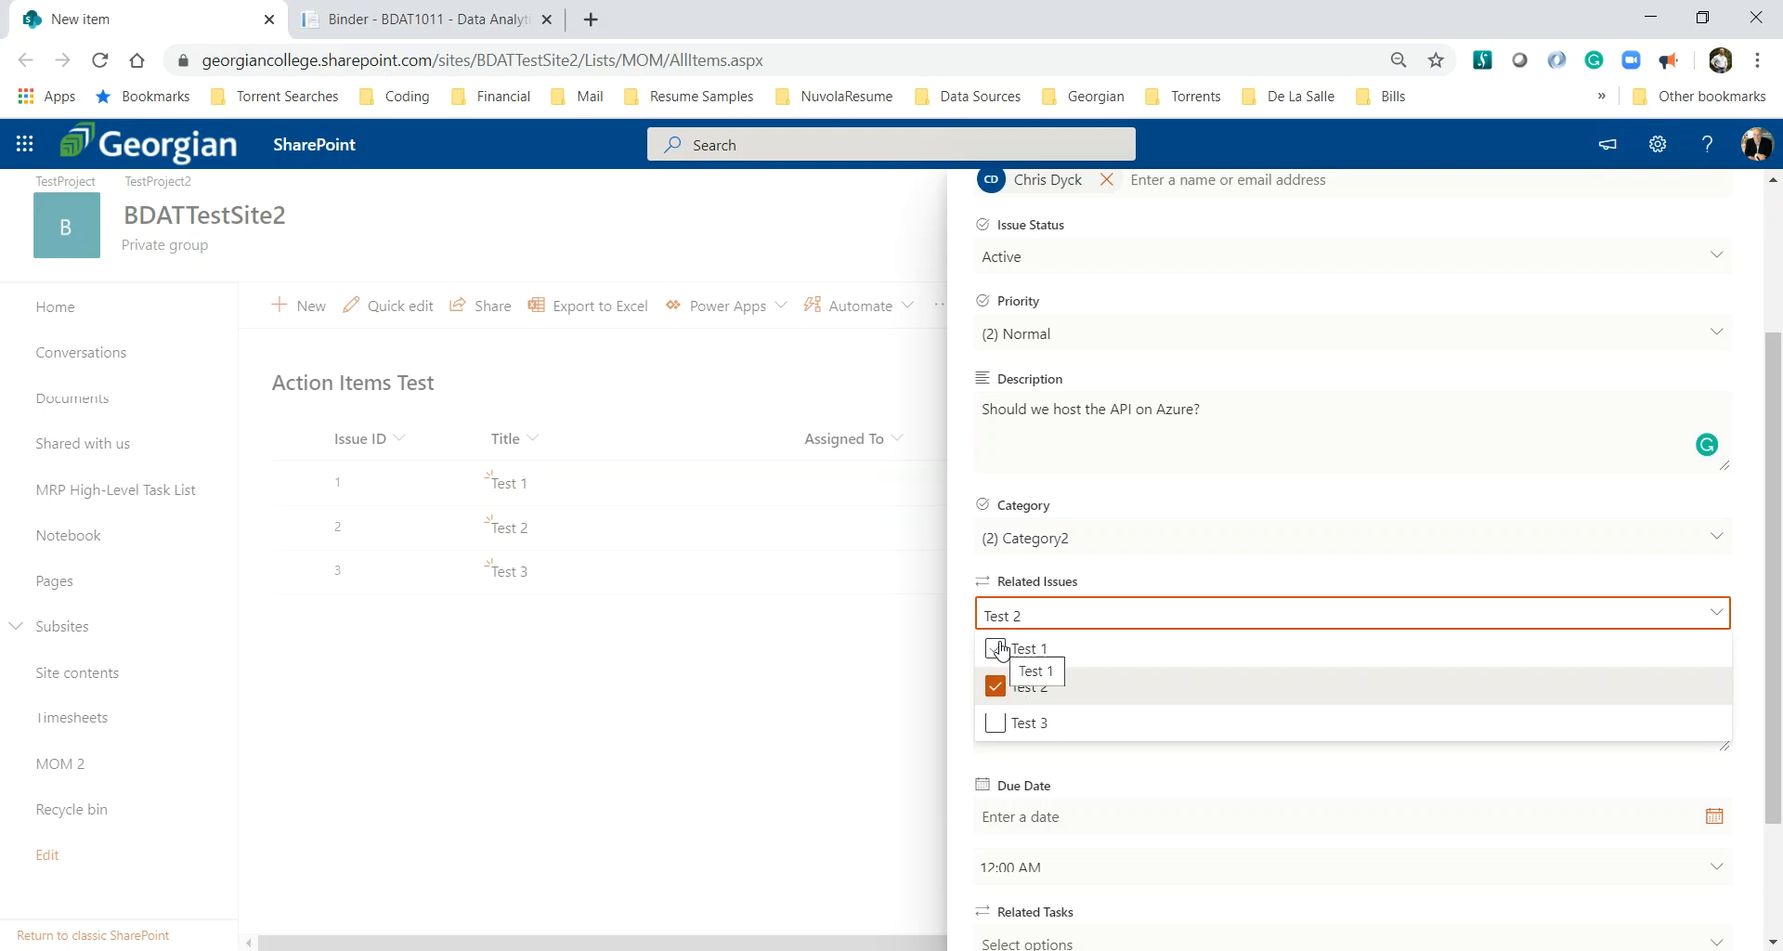
click(1235, 581)
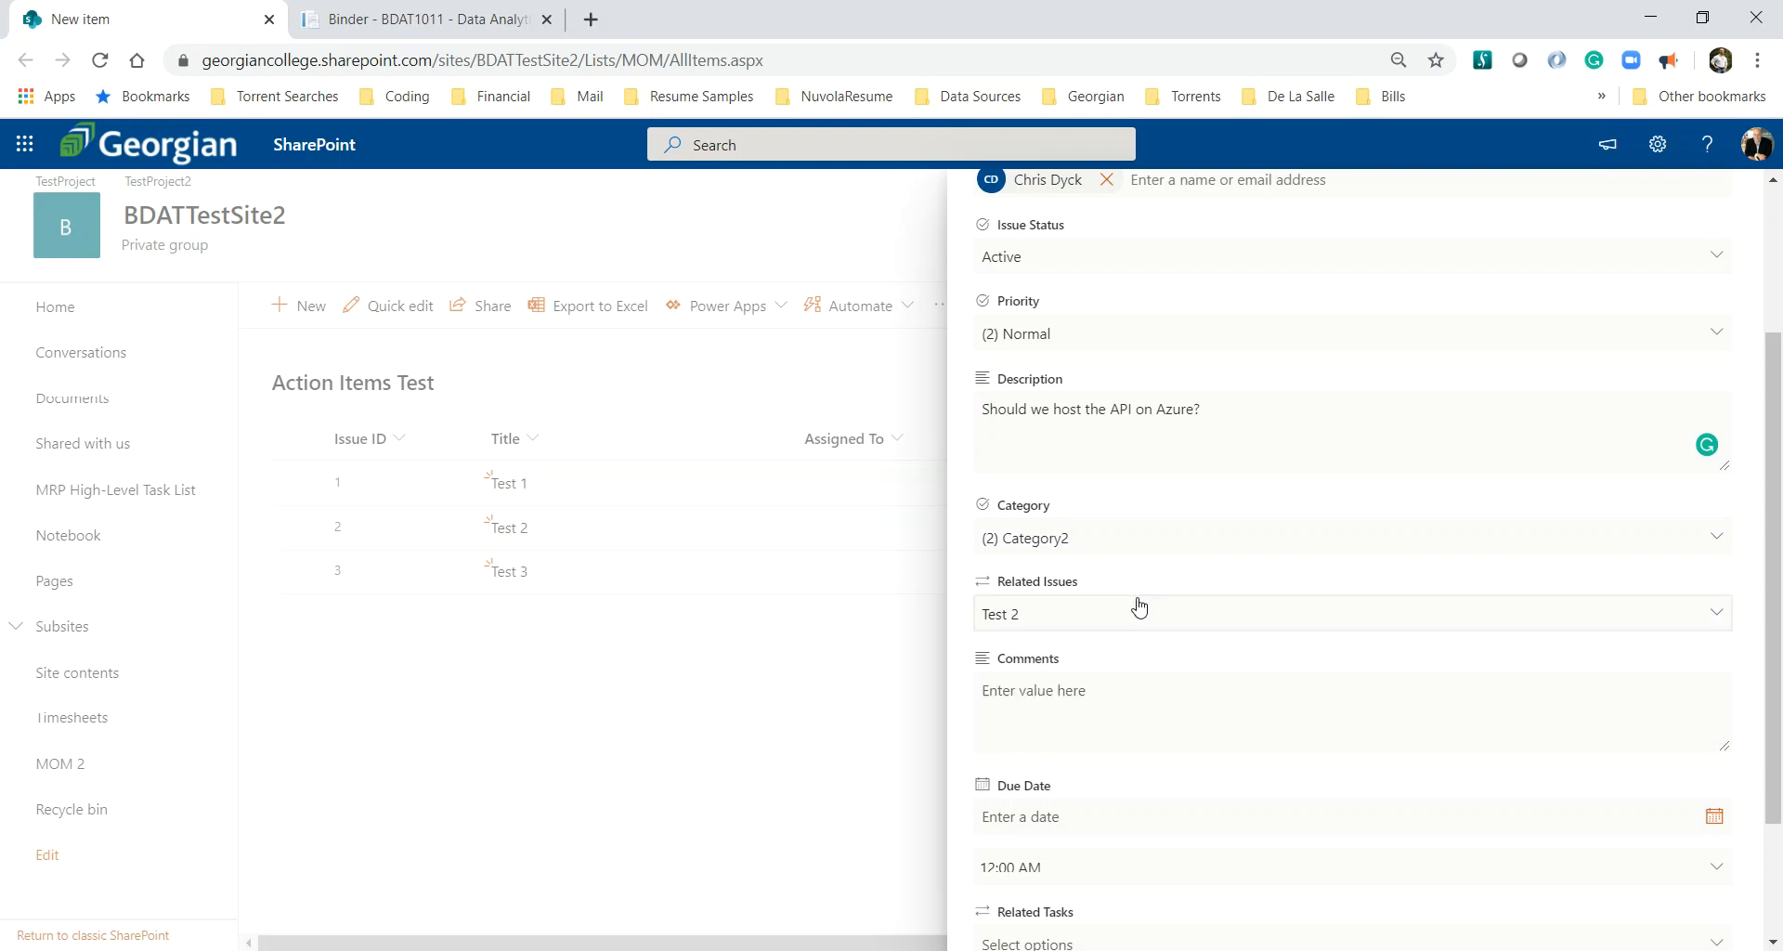
- Enter a comment made of the assignee's first name followed by ", will check costs"
click(1093, 692)
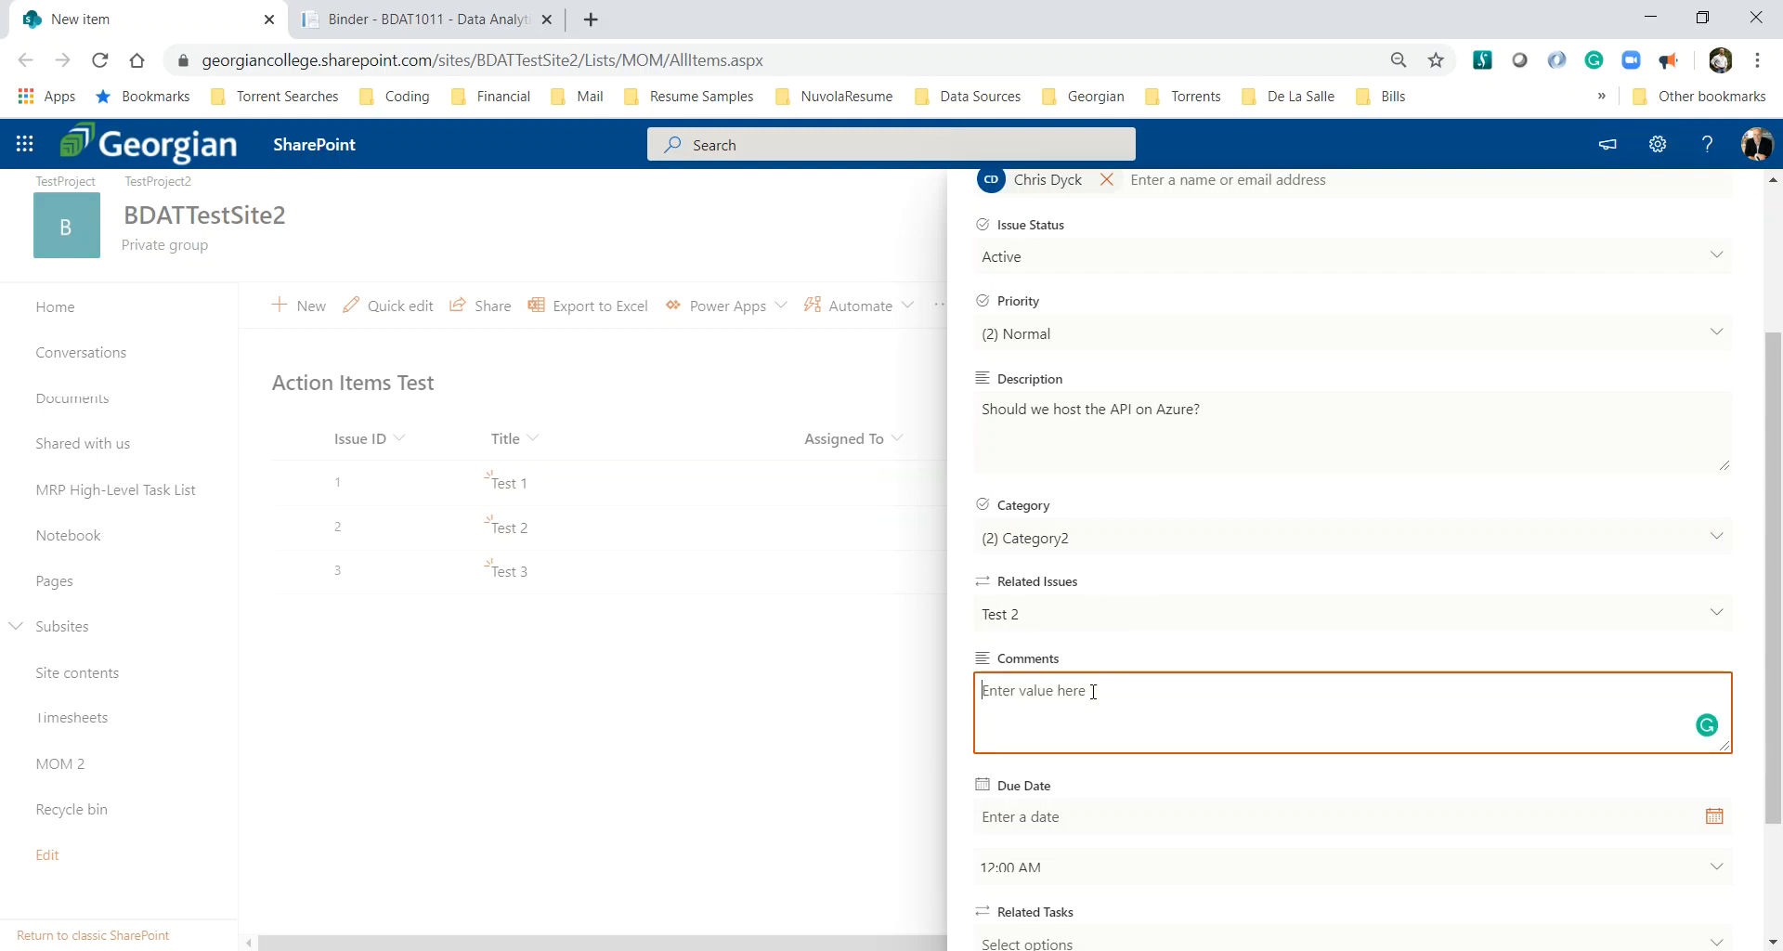
text(I will check costs)
scroll(1105, 691, down, 1)
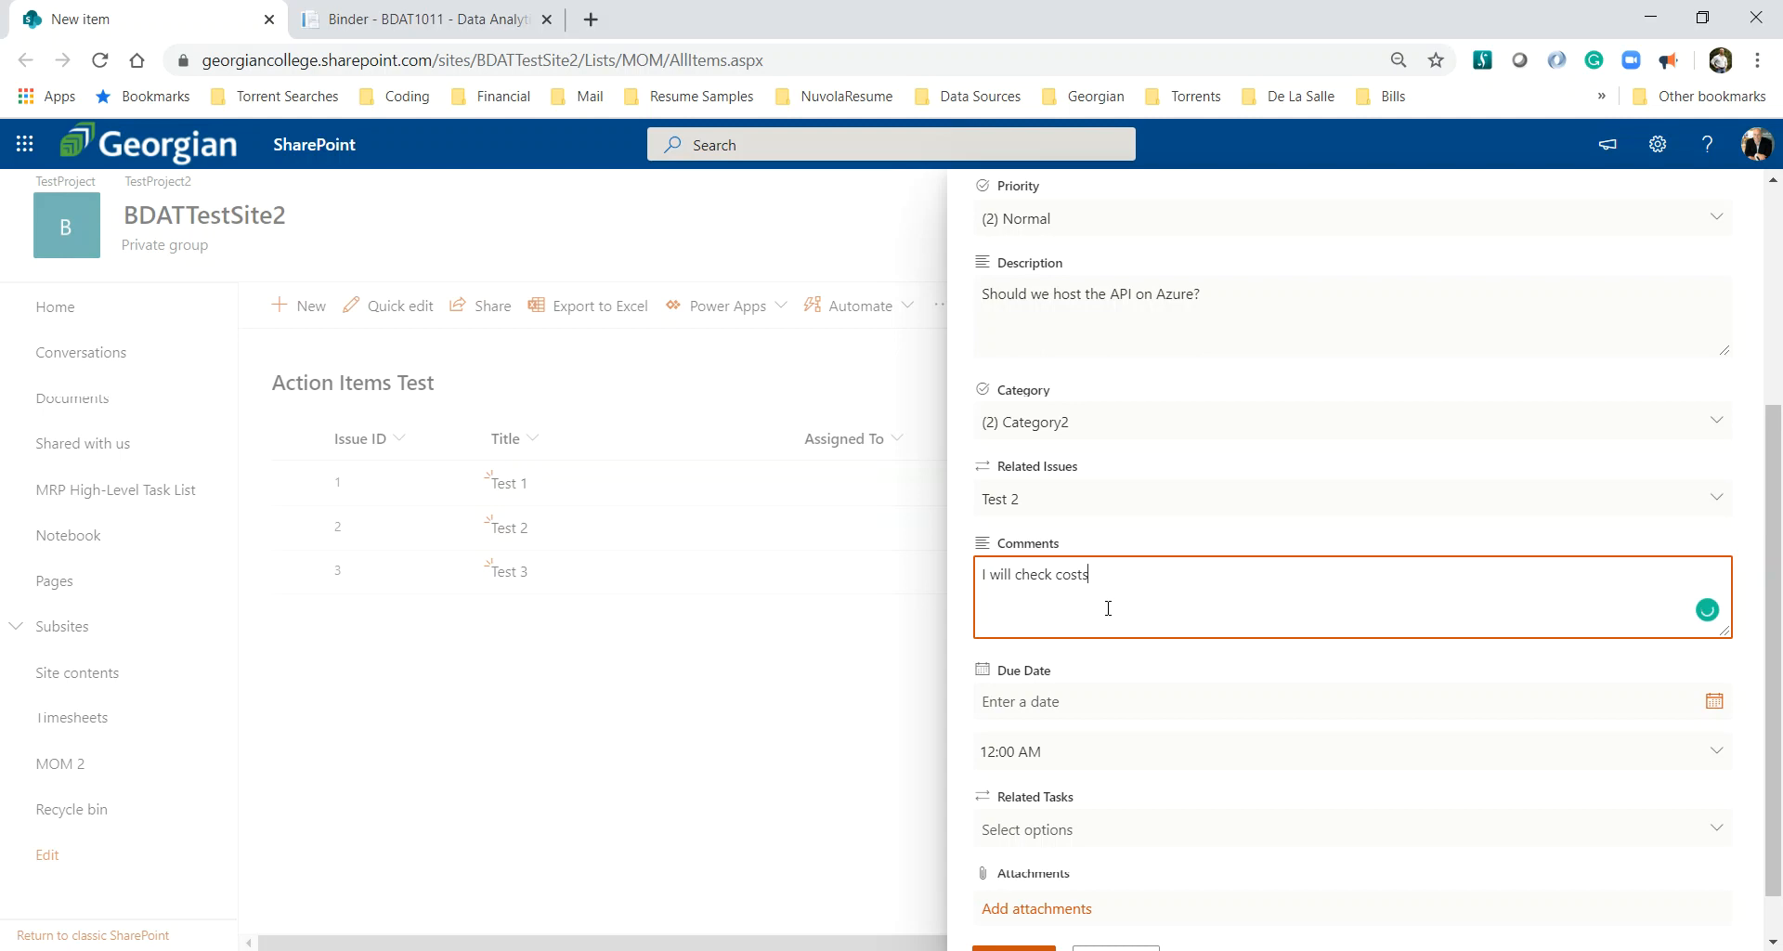
text(Chris)
key(BackSpace)
text(,)
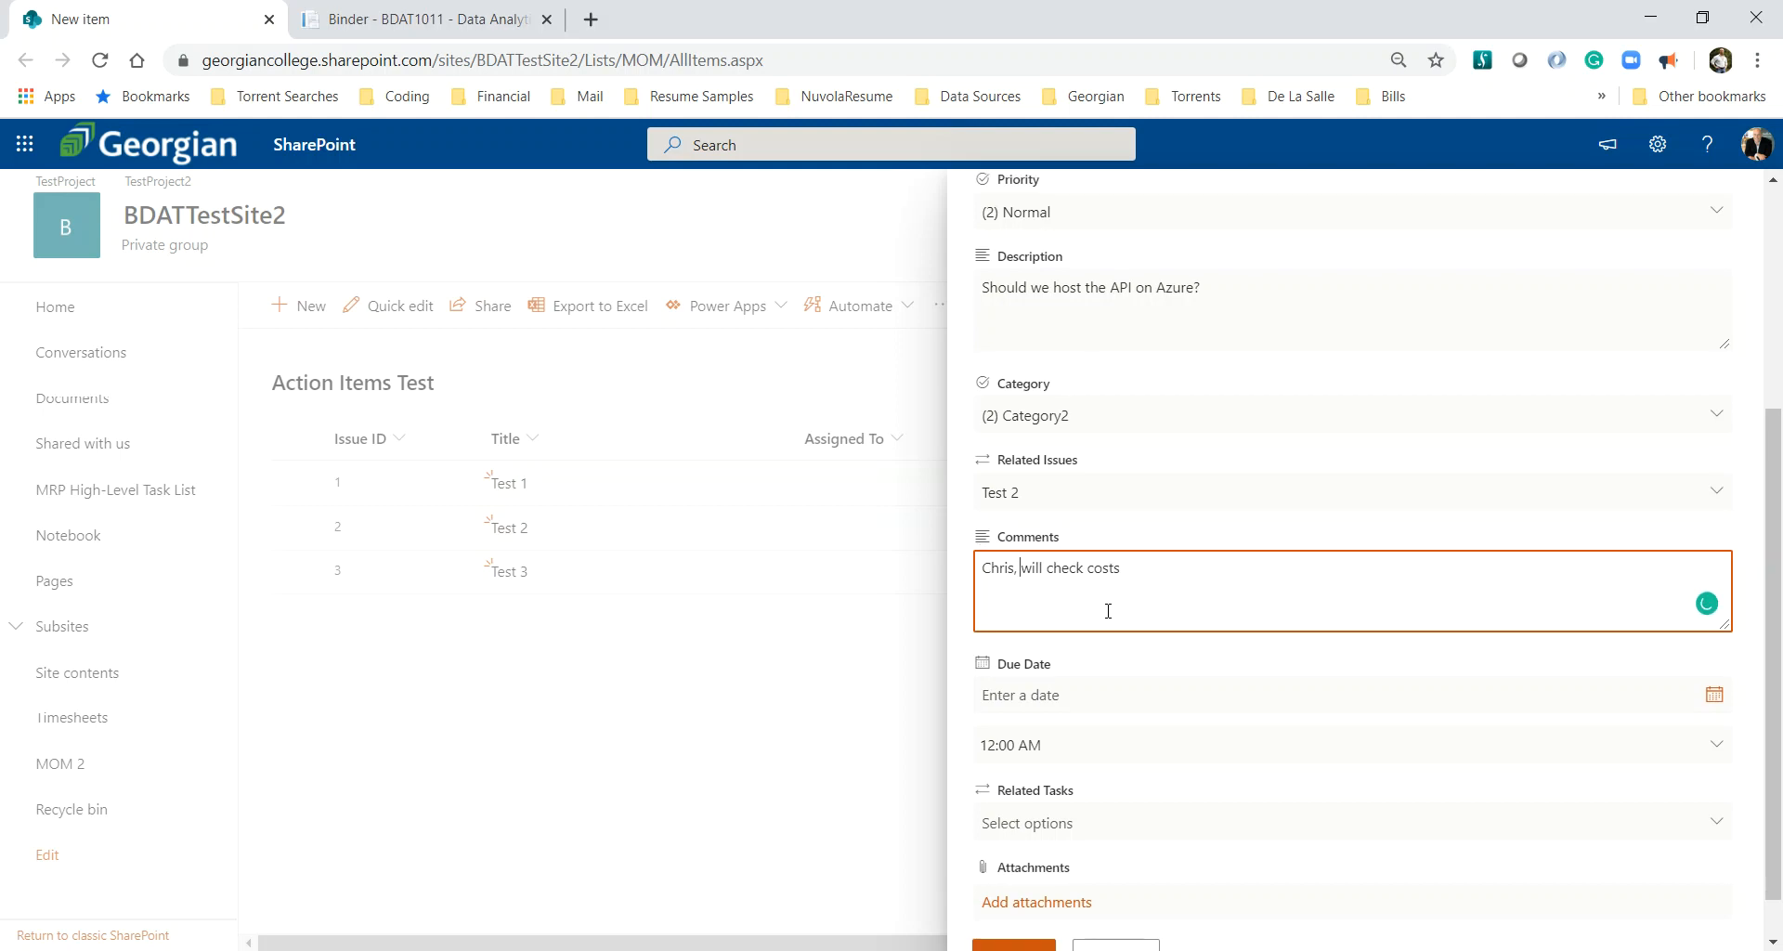
- Set the new item's due date to 9/17/2020 using the calendar
scroll(1108, 608, down, 1)
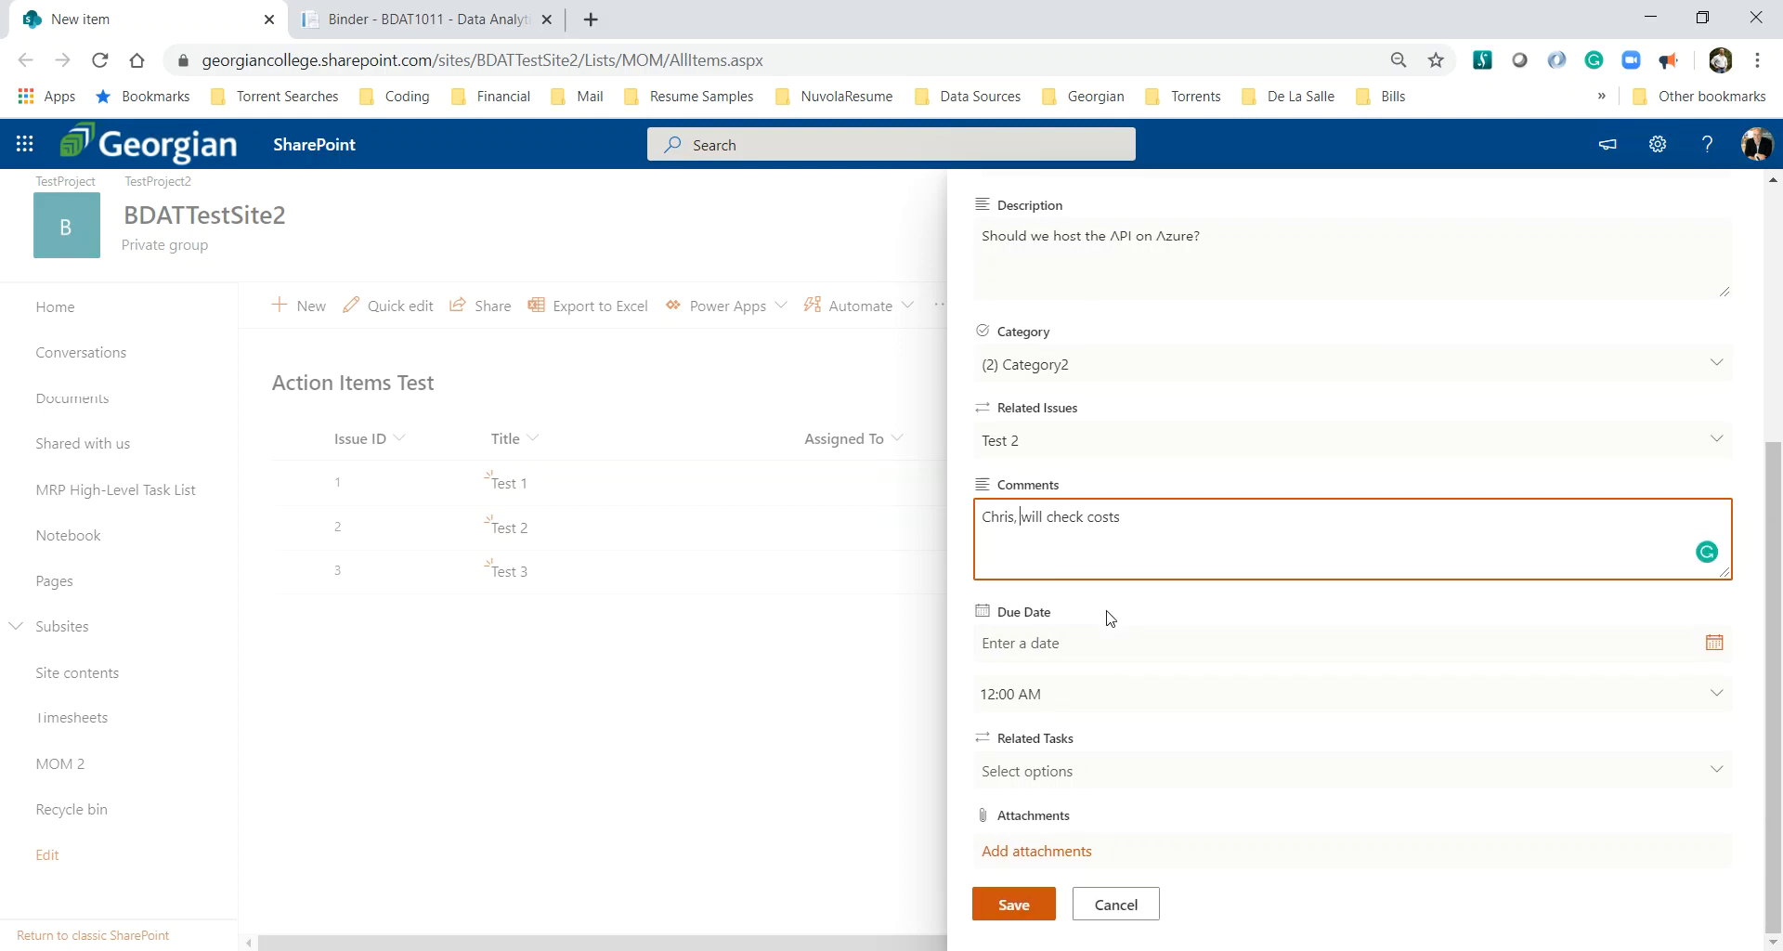
click(1029, 642)
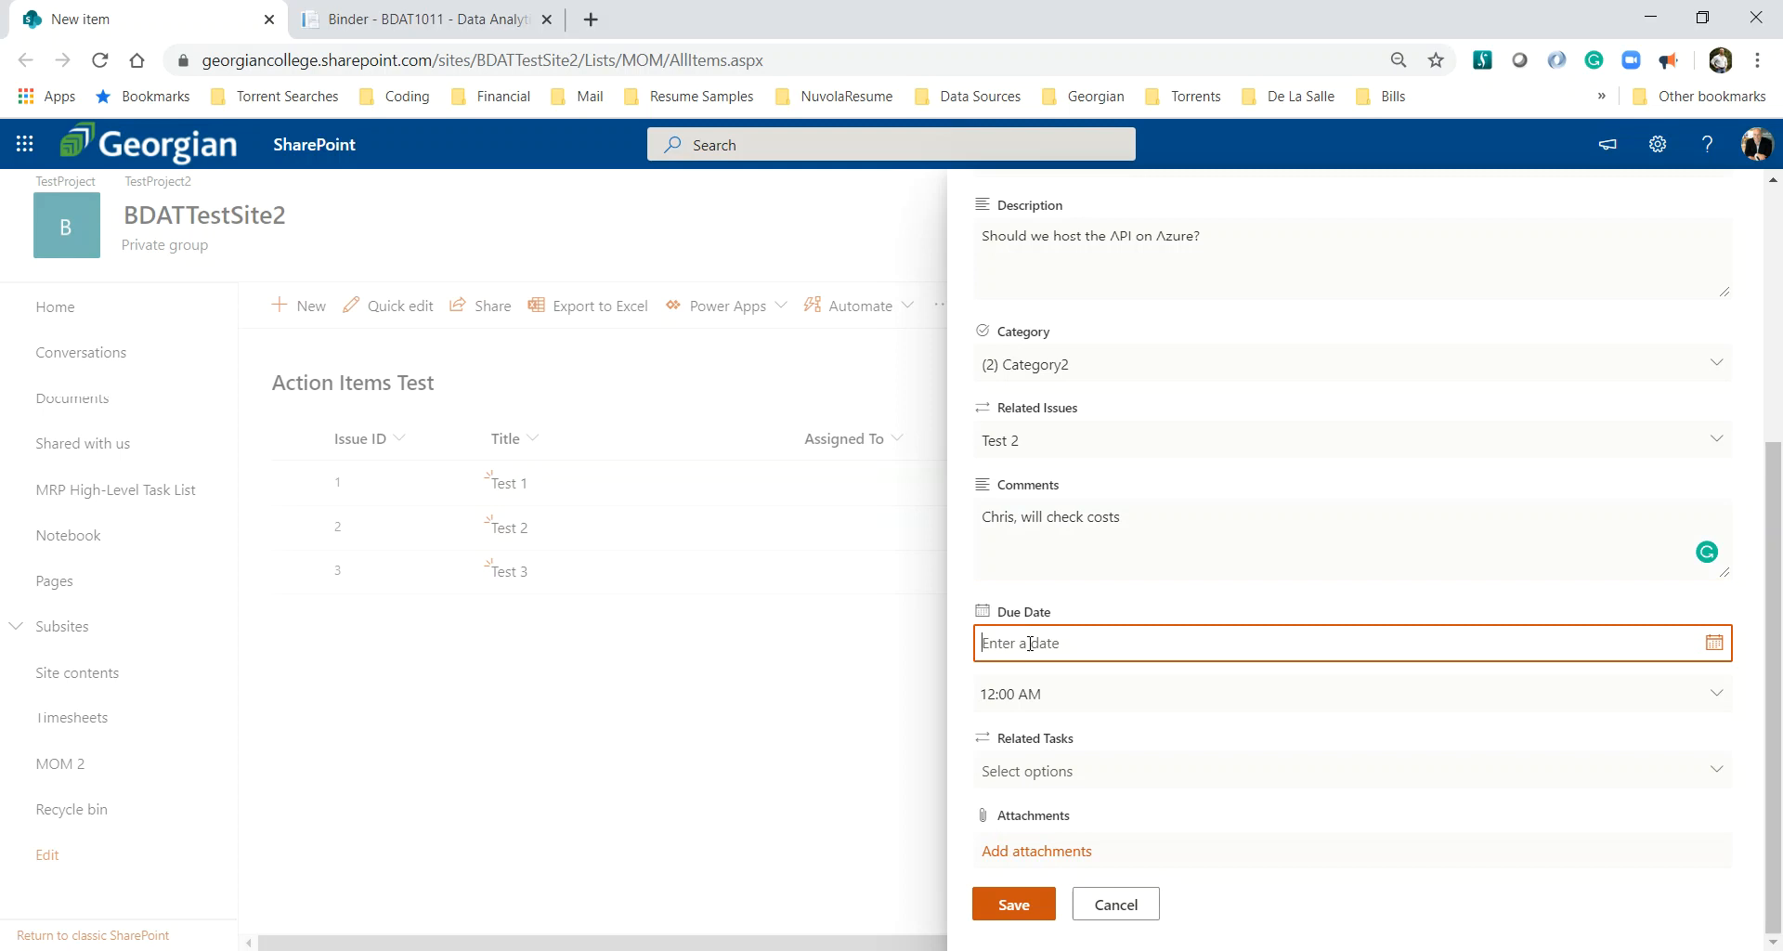
click(1722, 648)
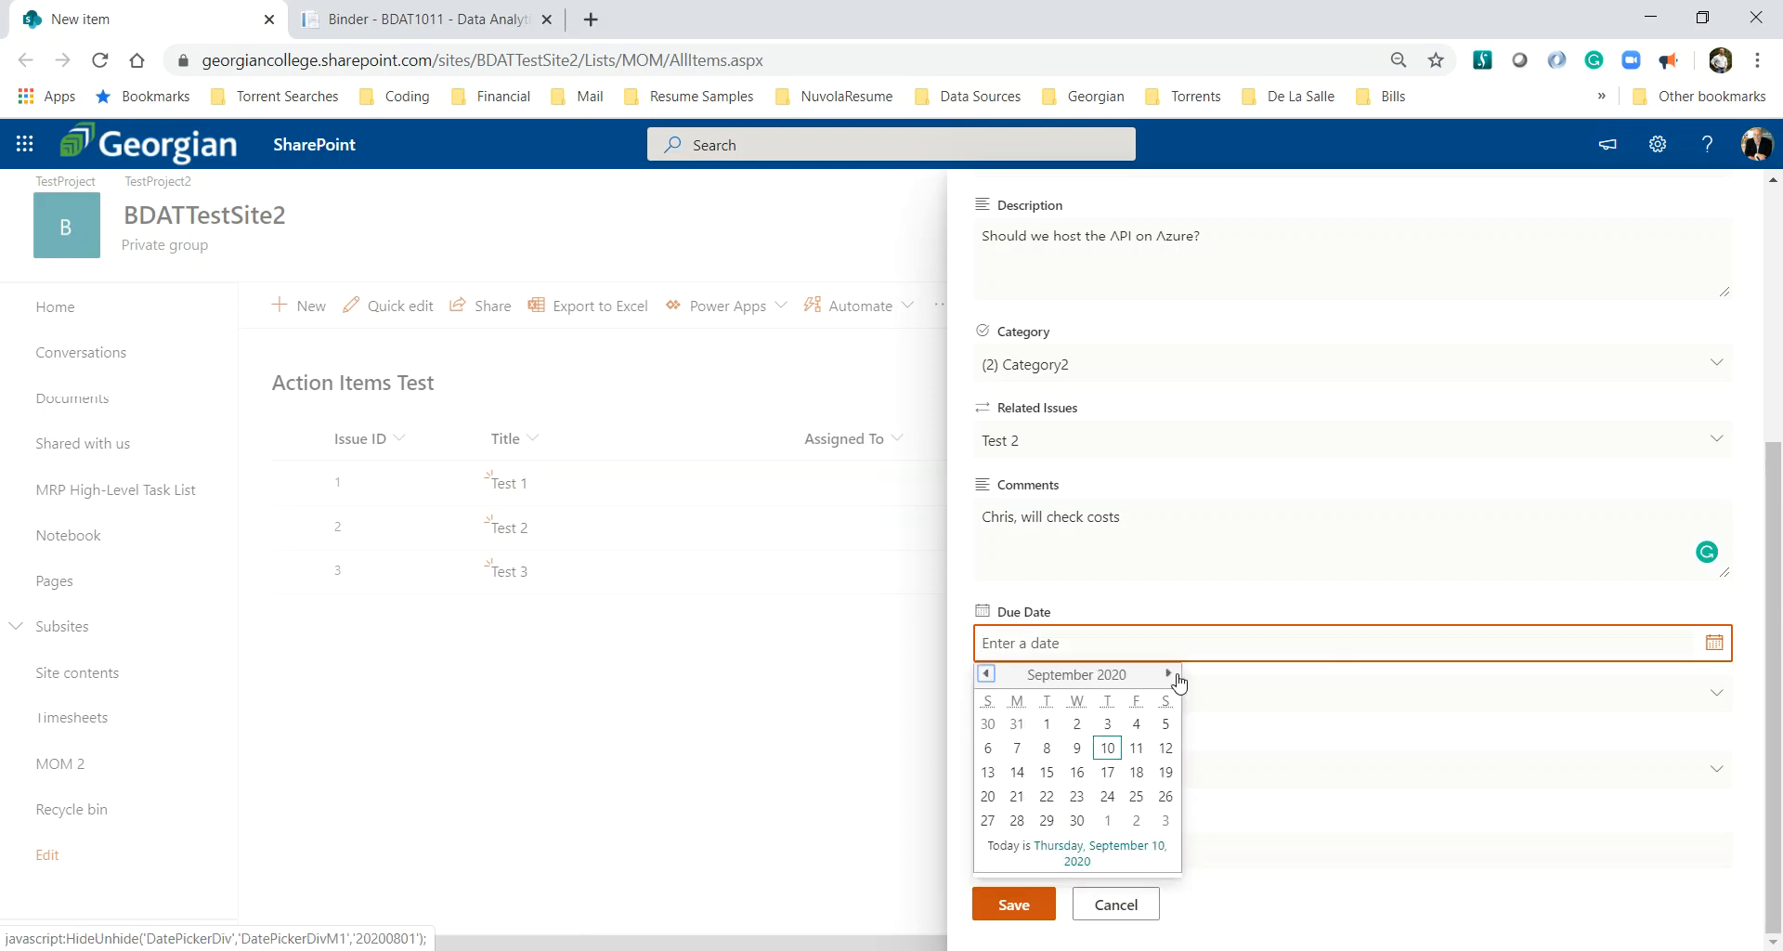
click(1108, 773)
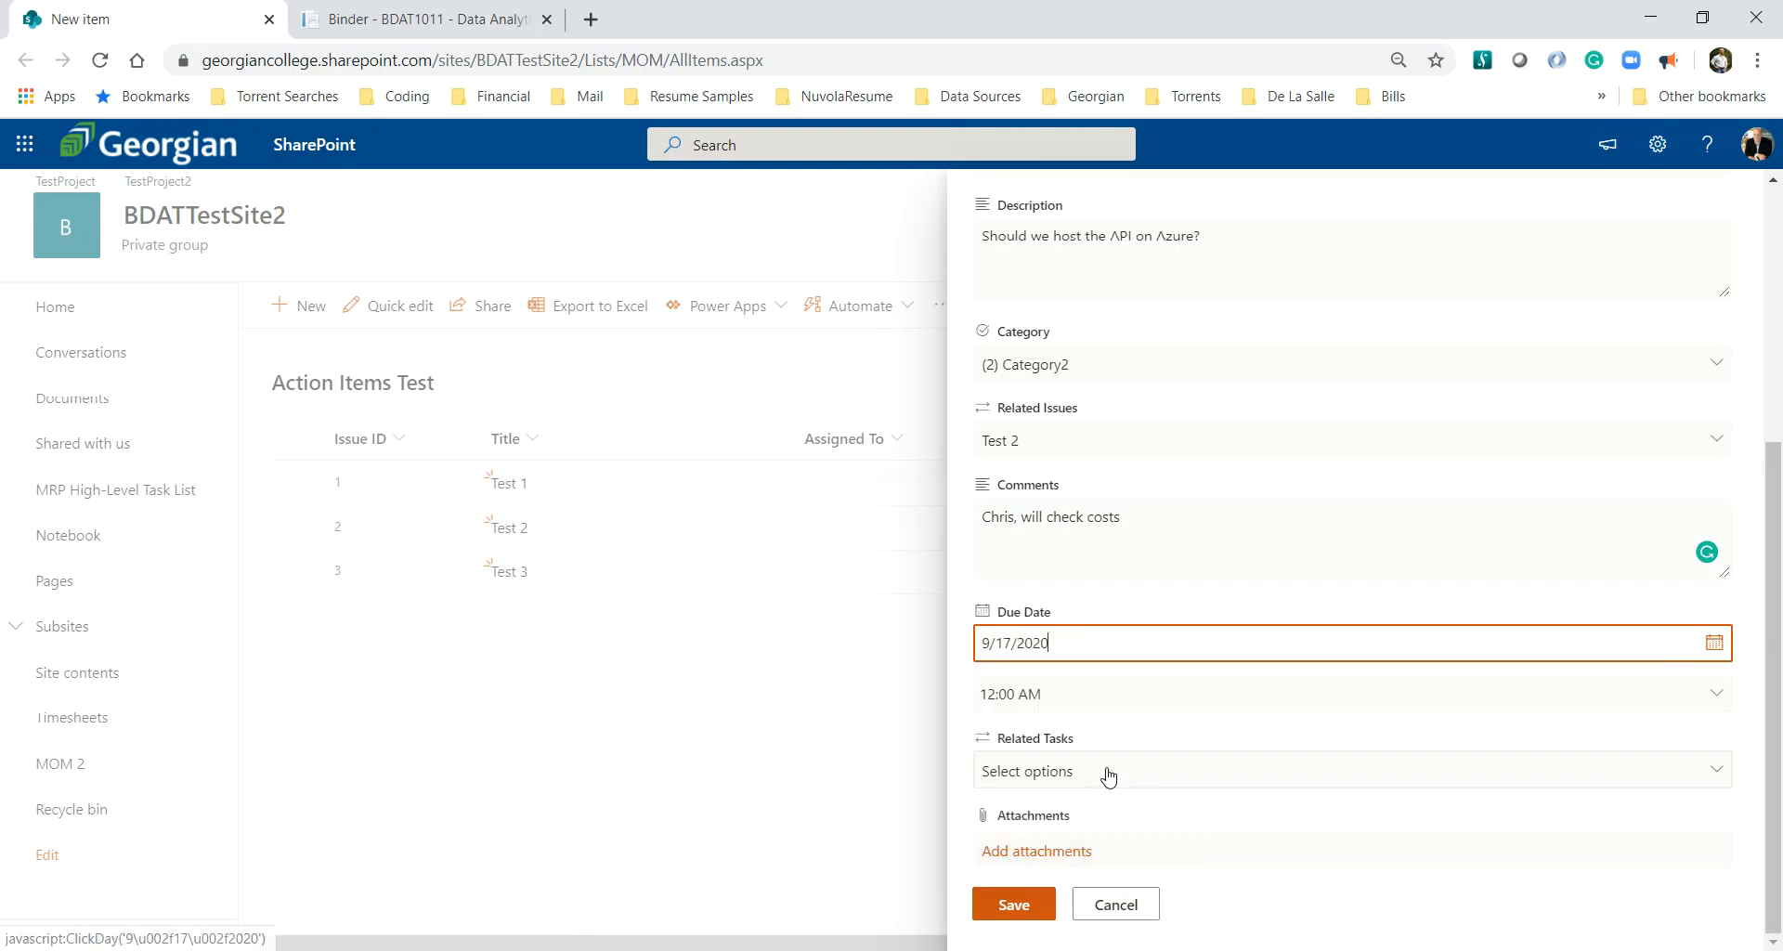
- Set the new item's due time to 4:00 PM
click(1058, 691)
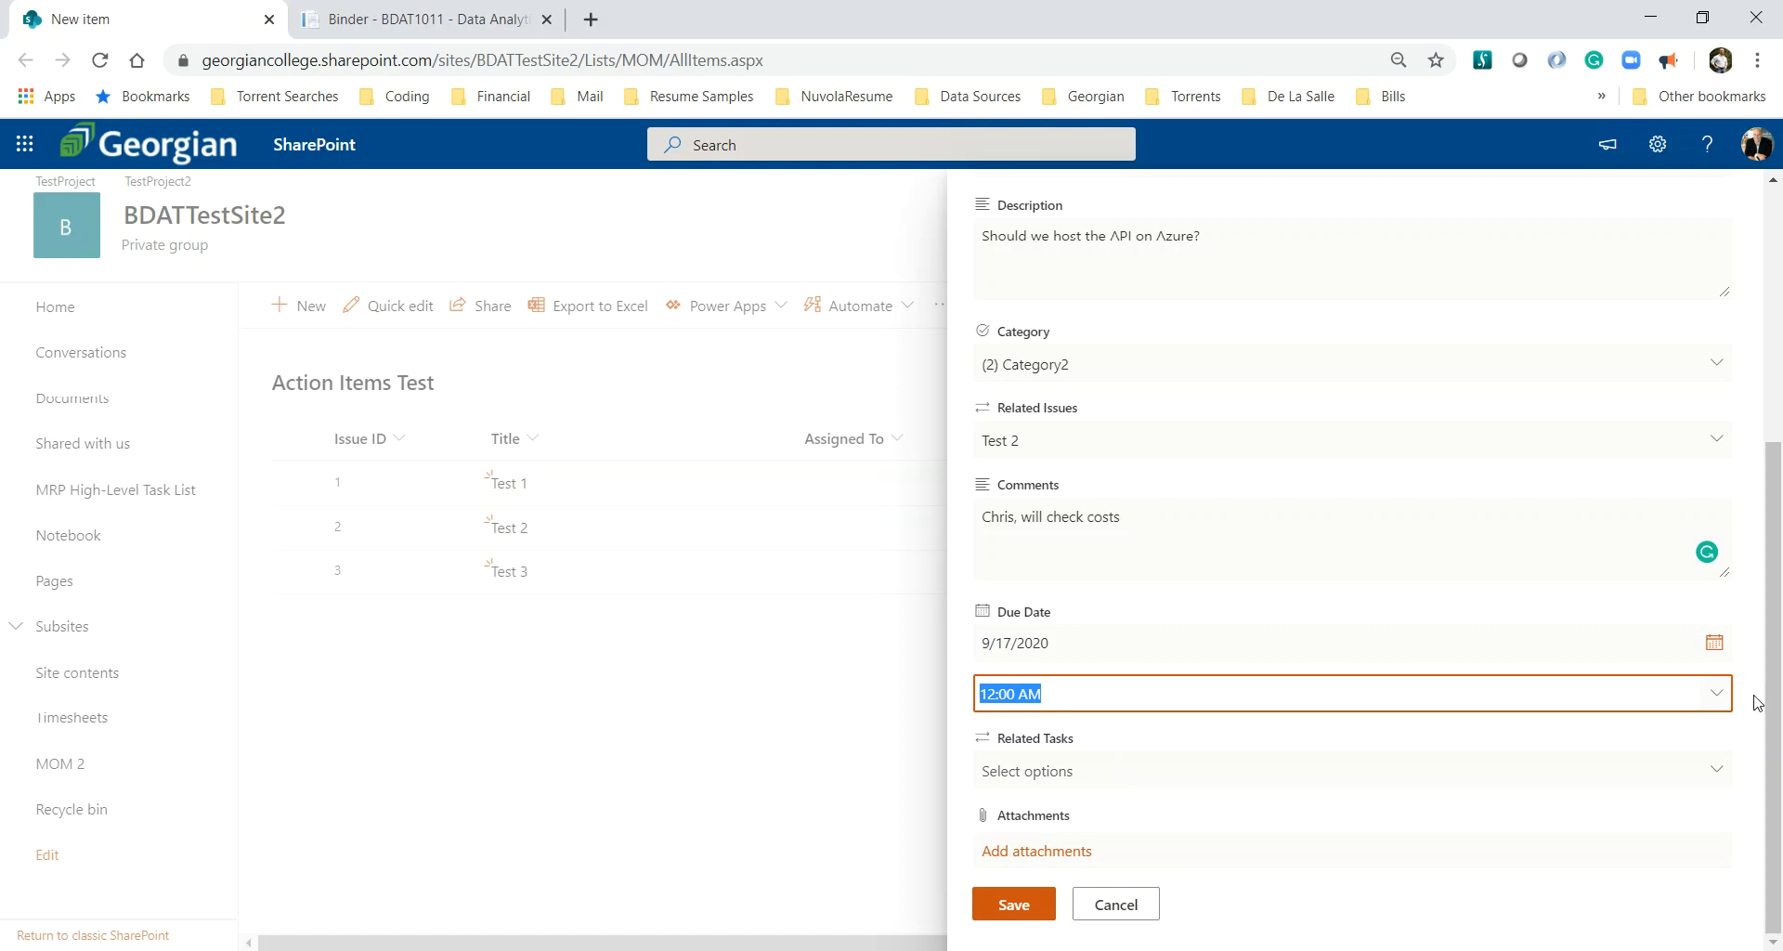
click(1716, 694)
scroll(910, 605, down, 6)
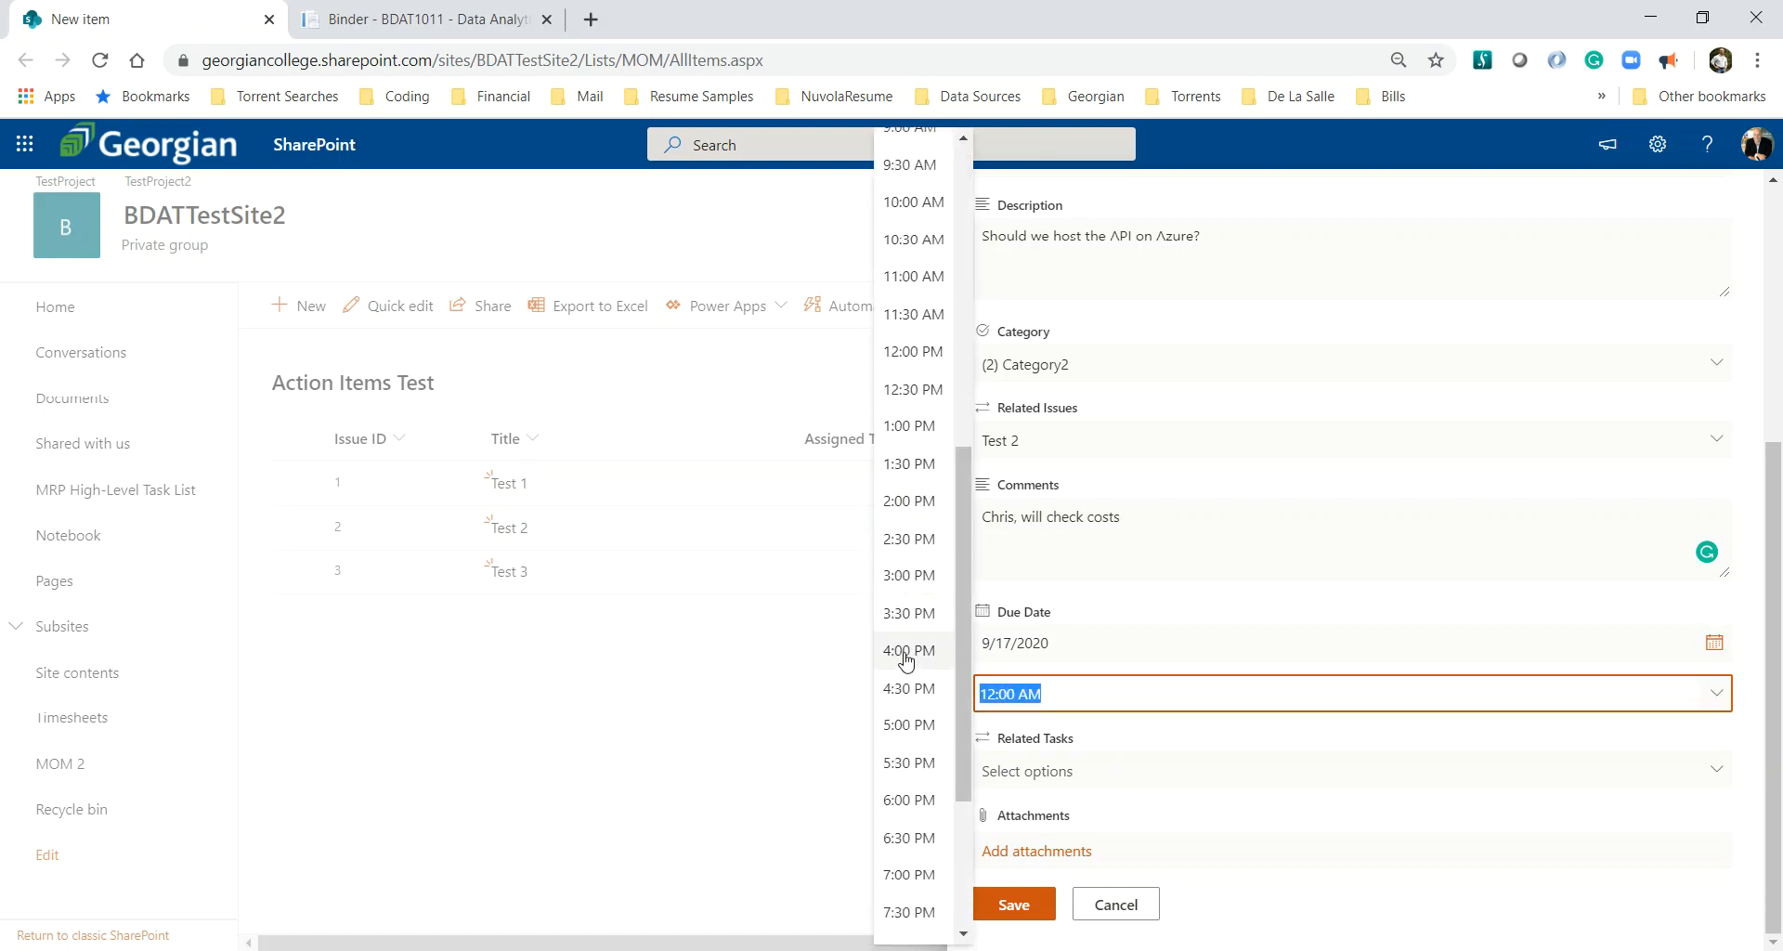
click(911, 656)
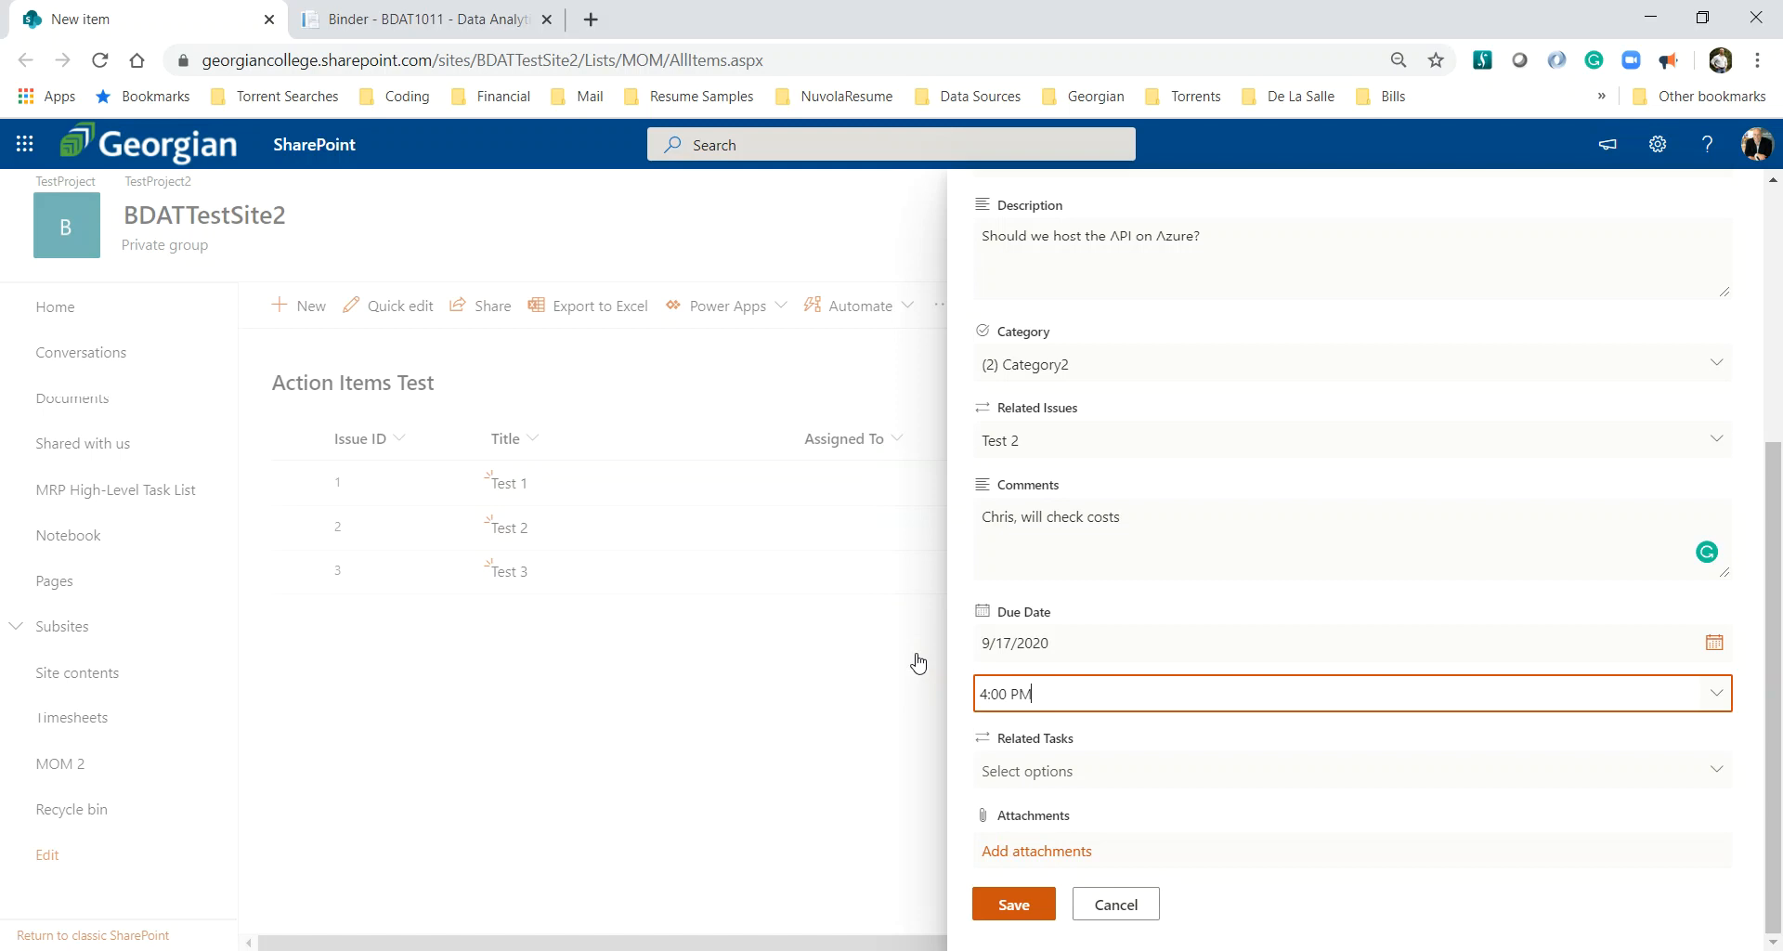
- Select the first Design entry as the new item's related task and save the item
click(1029, 773)
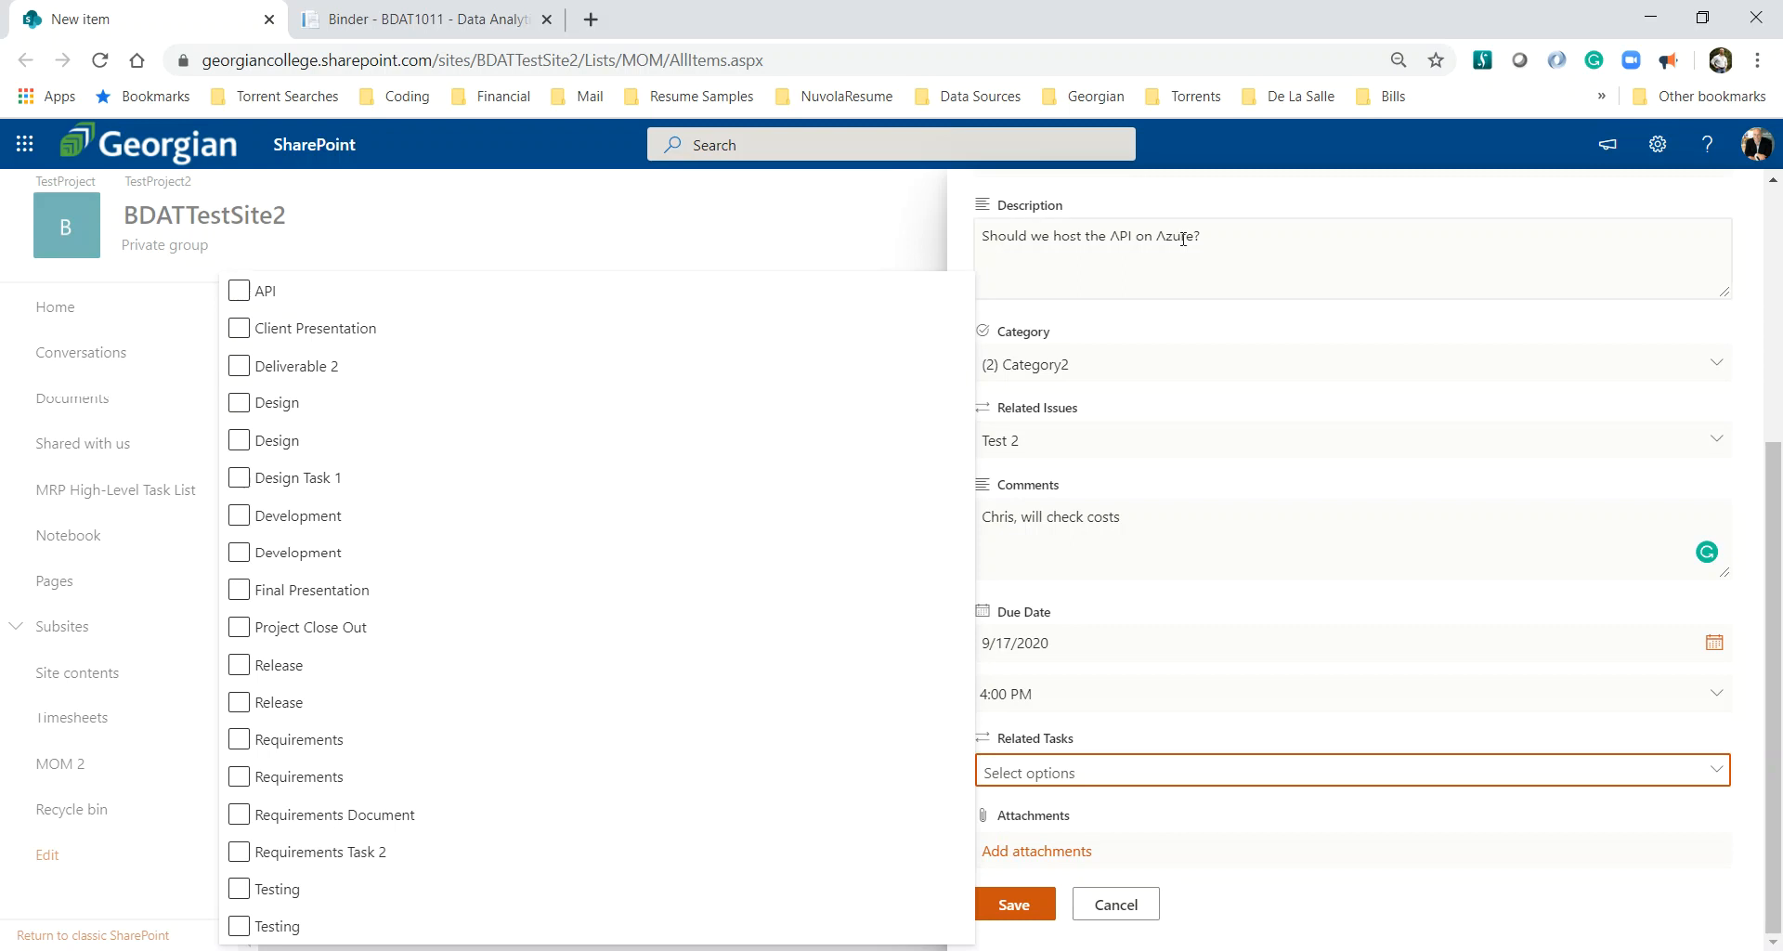
click(277, 405)
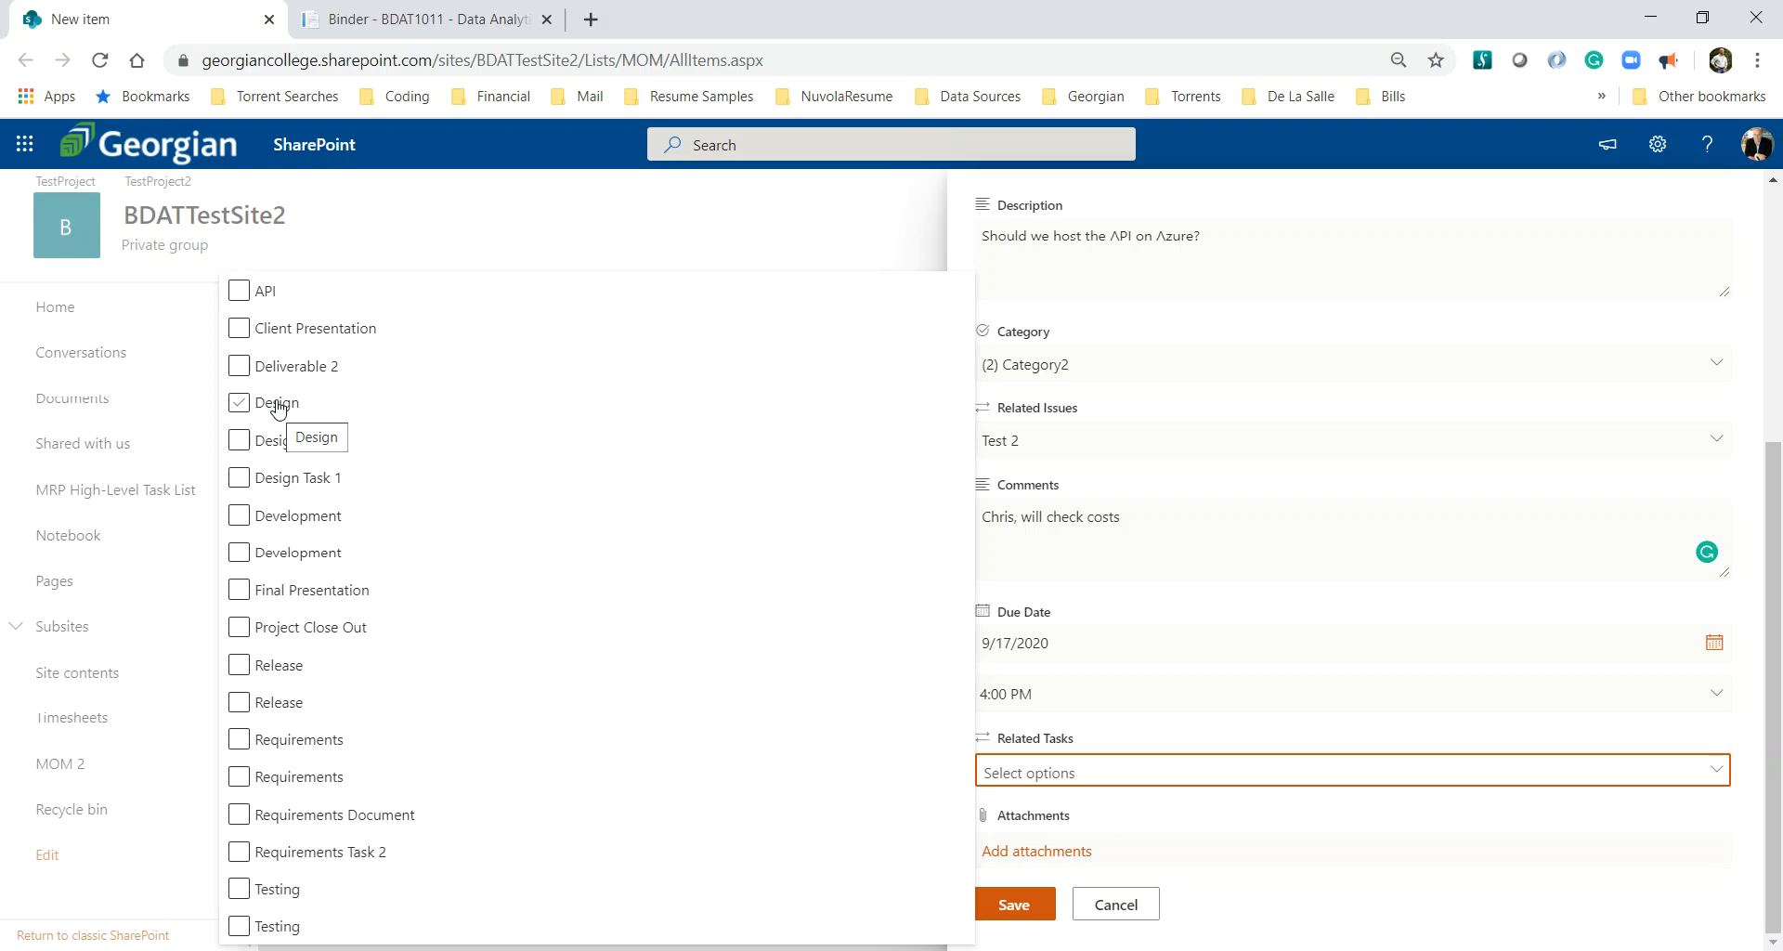
click(279, 407)
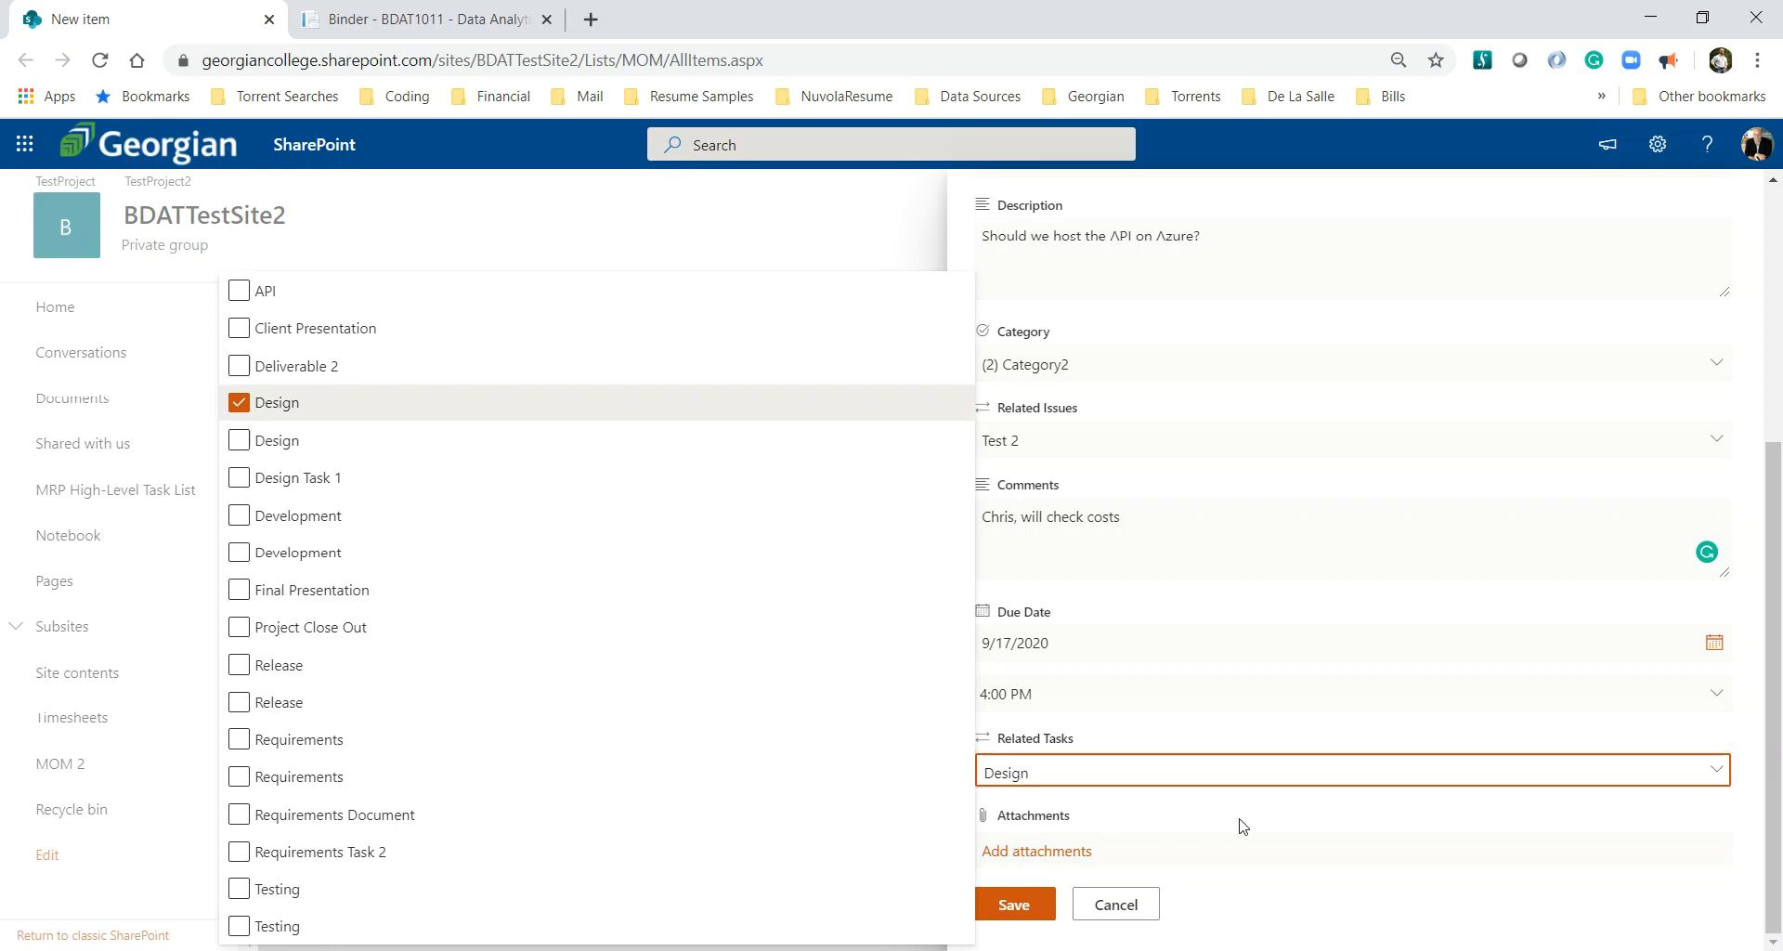
click(1279, 884)
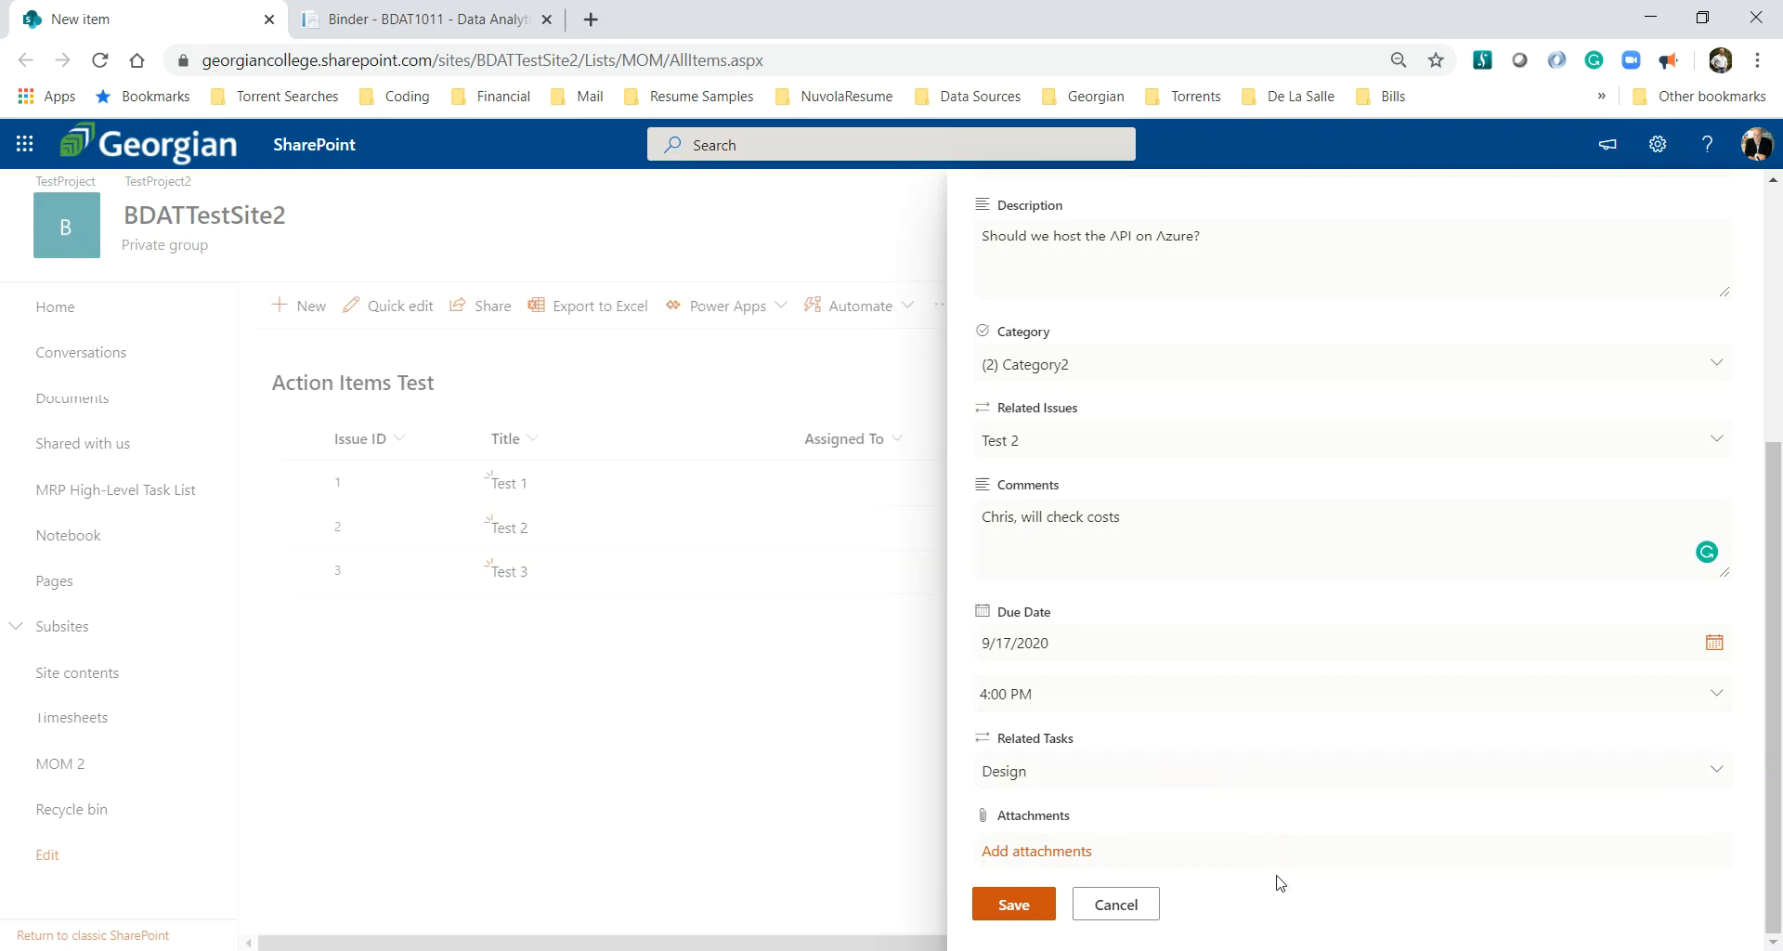
click(1002, 913)
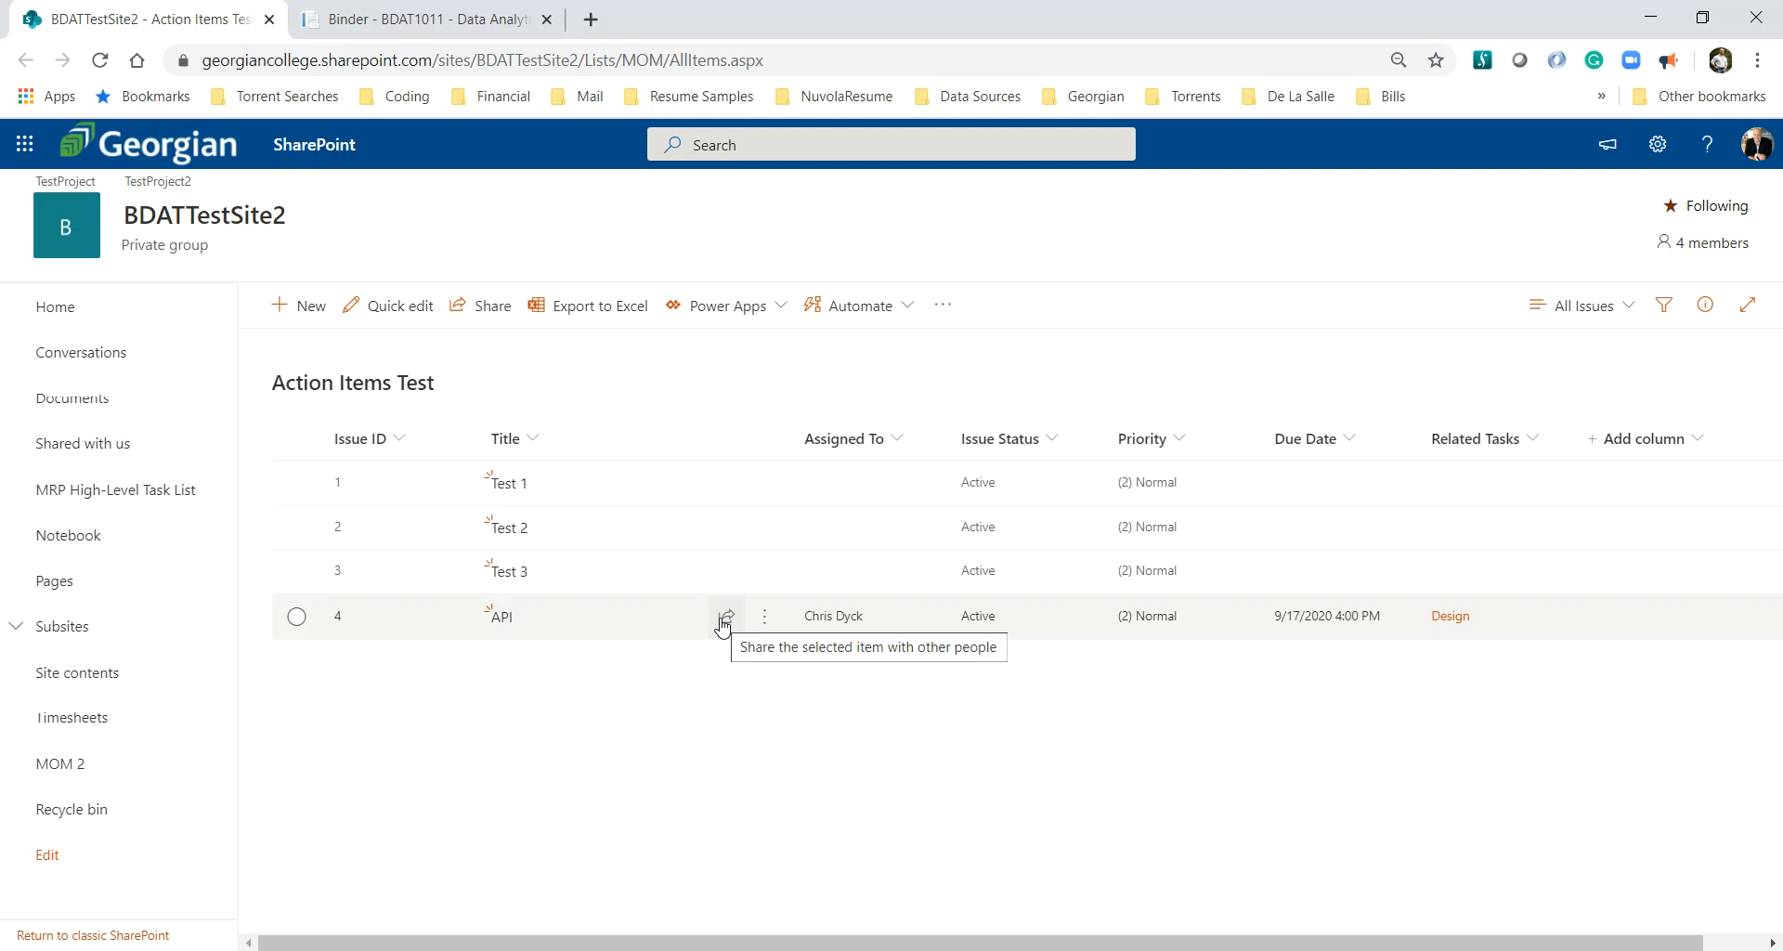
- Start adding a new app from the site contents, searching for "issue" and choosing Issue Tracking
click(50, 681)
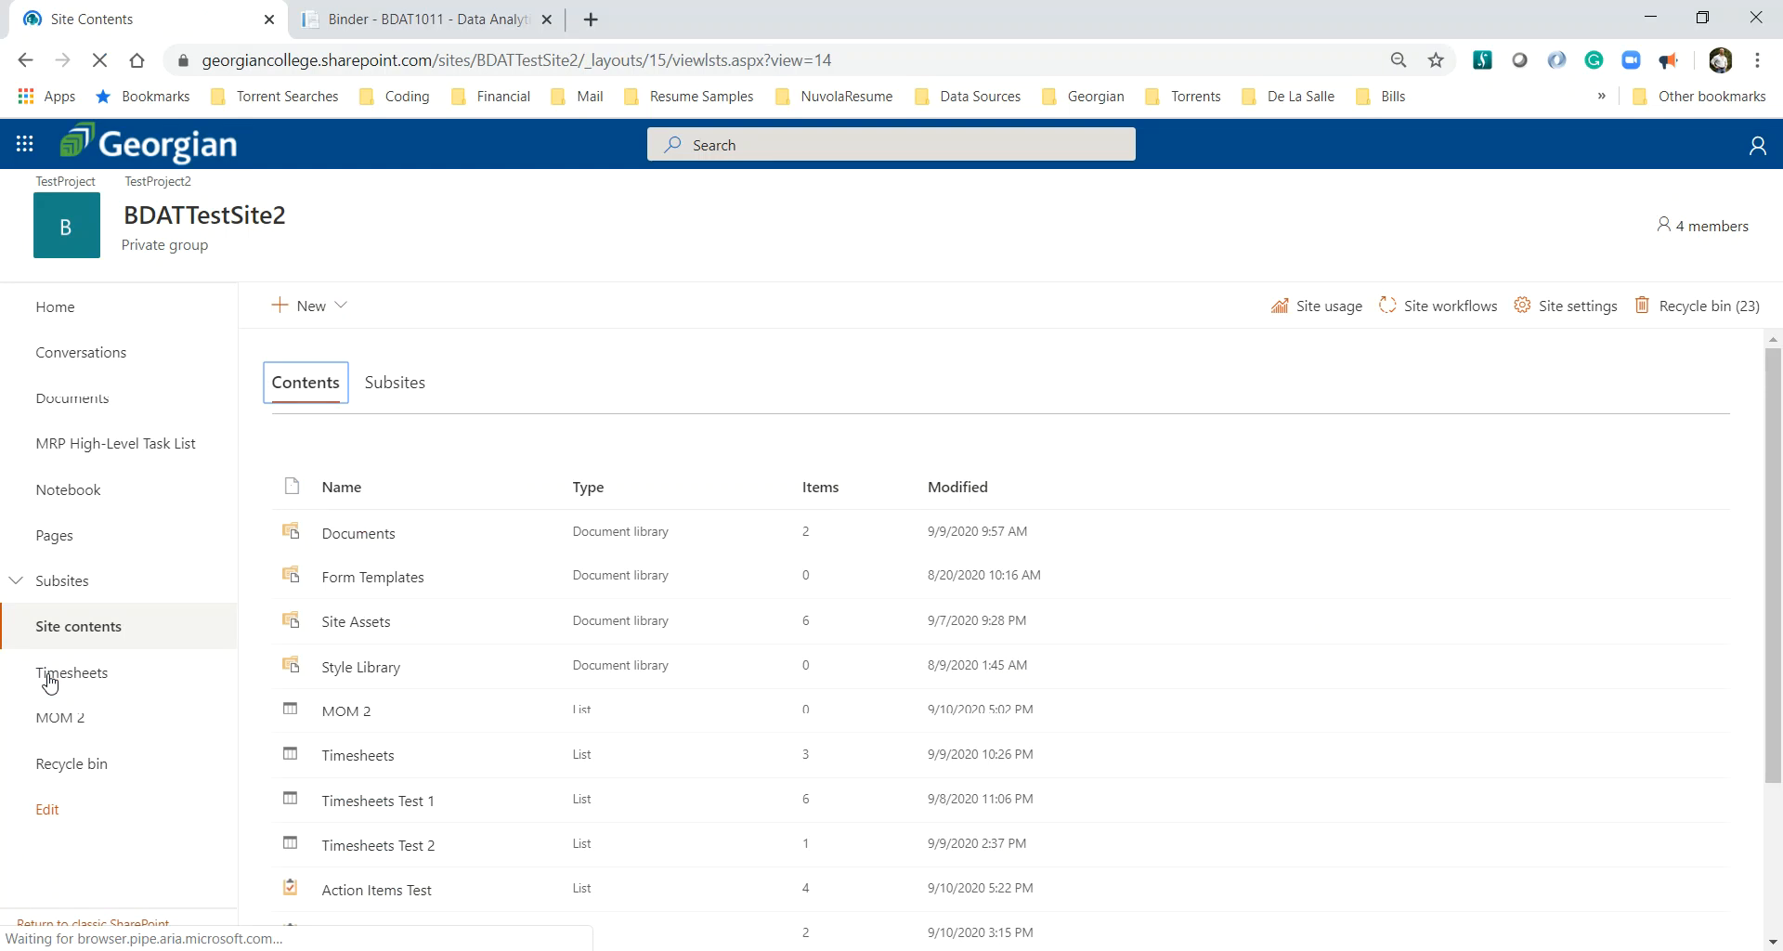
click(335, 314)
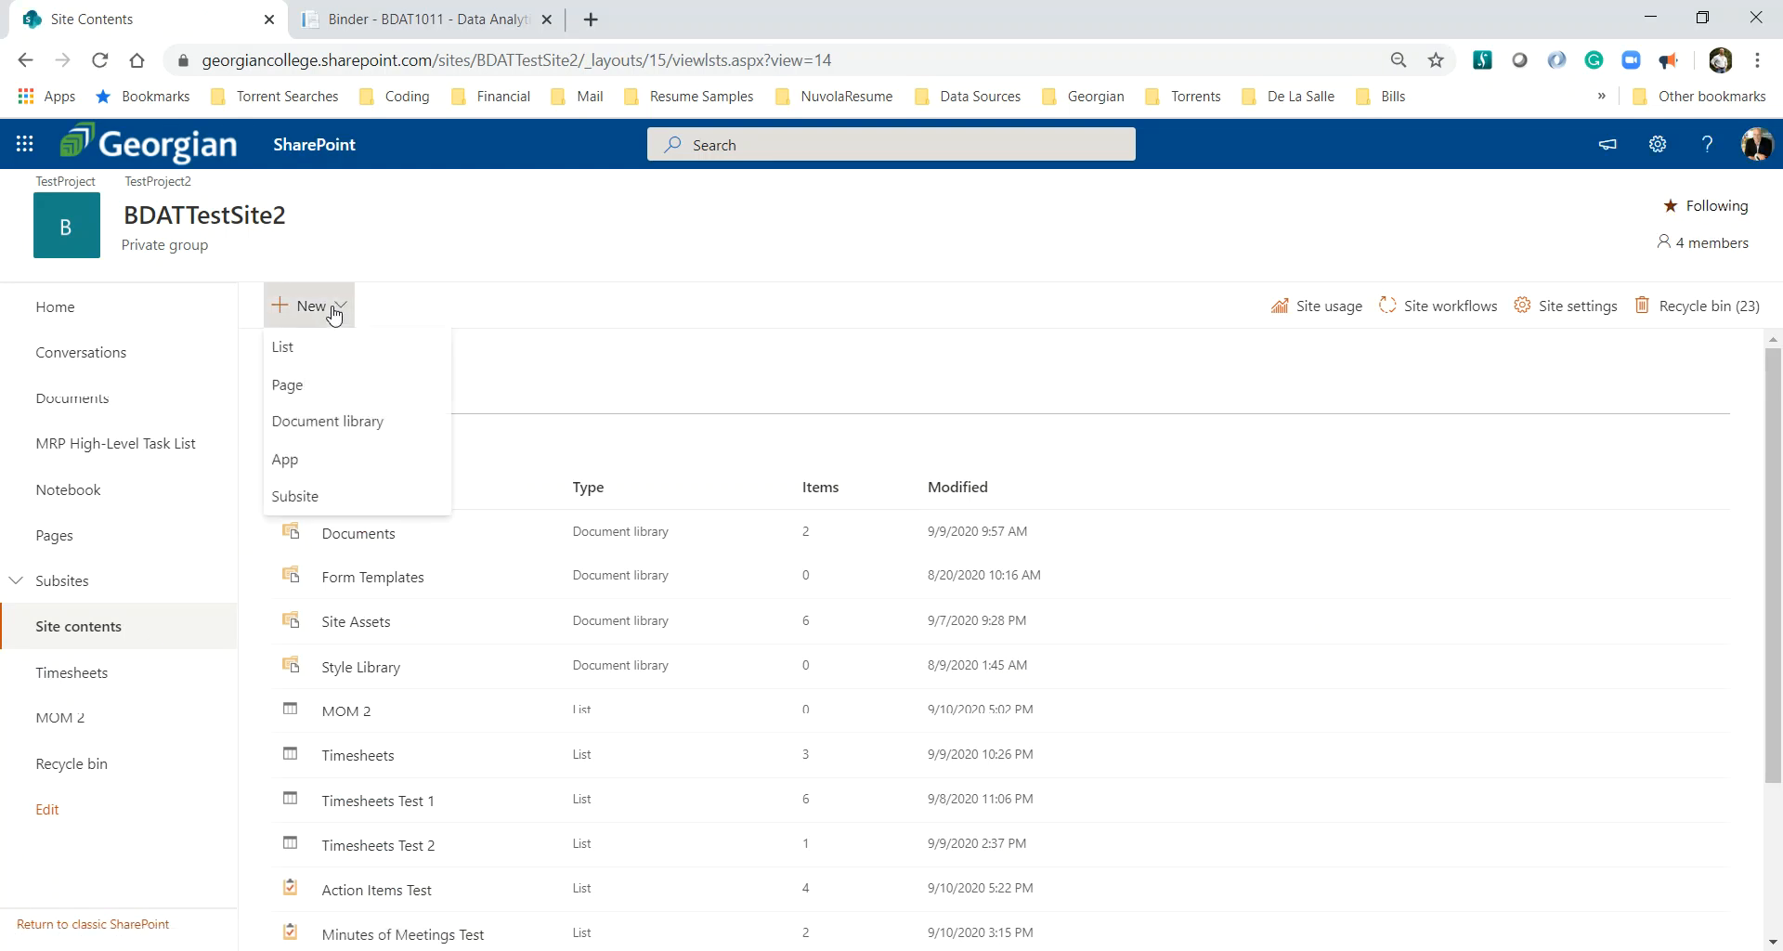
click(327, 456)
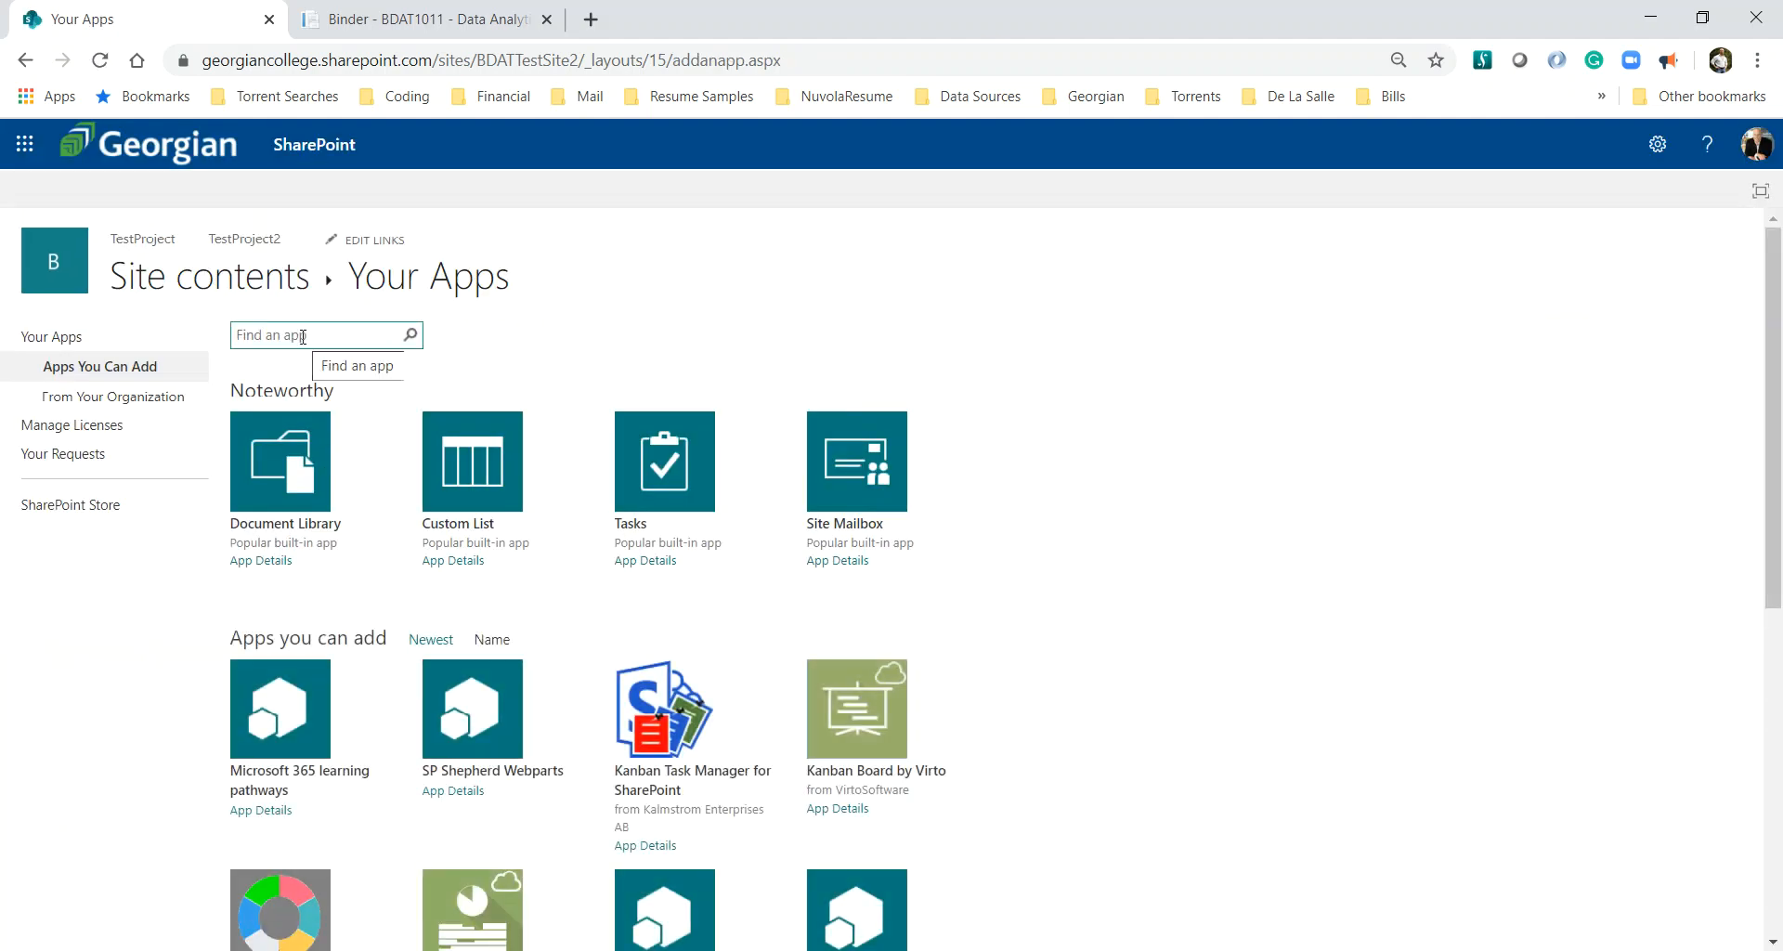
click(300, 336)
text(issue)
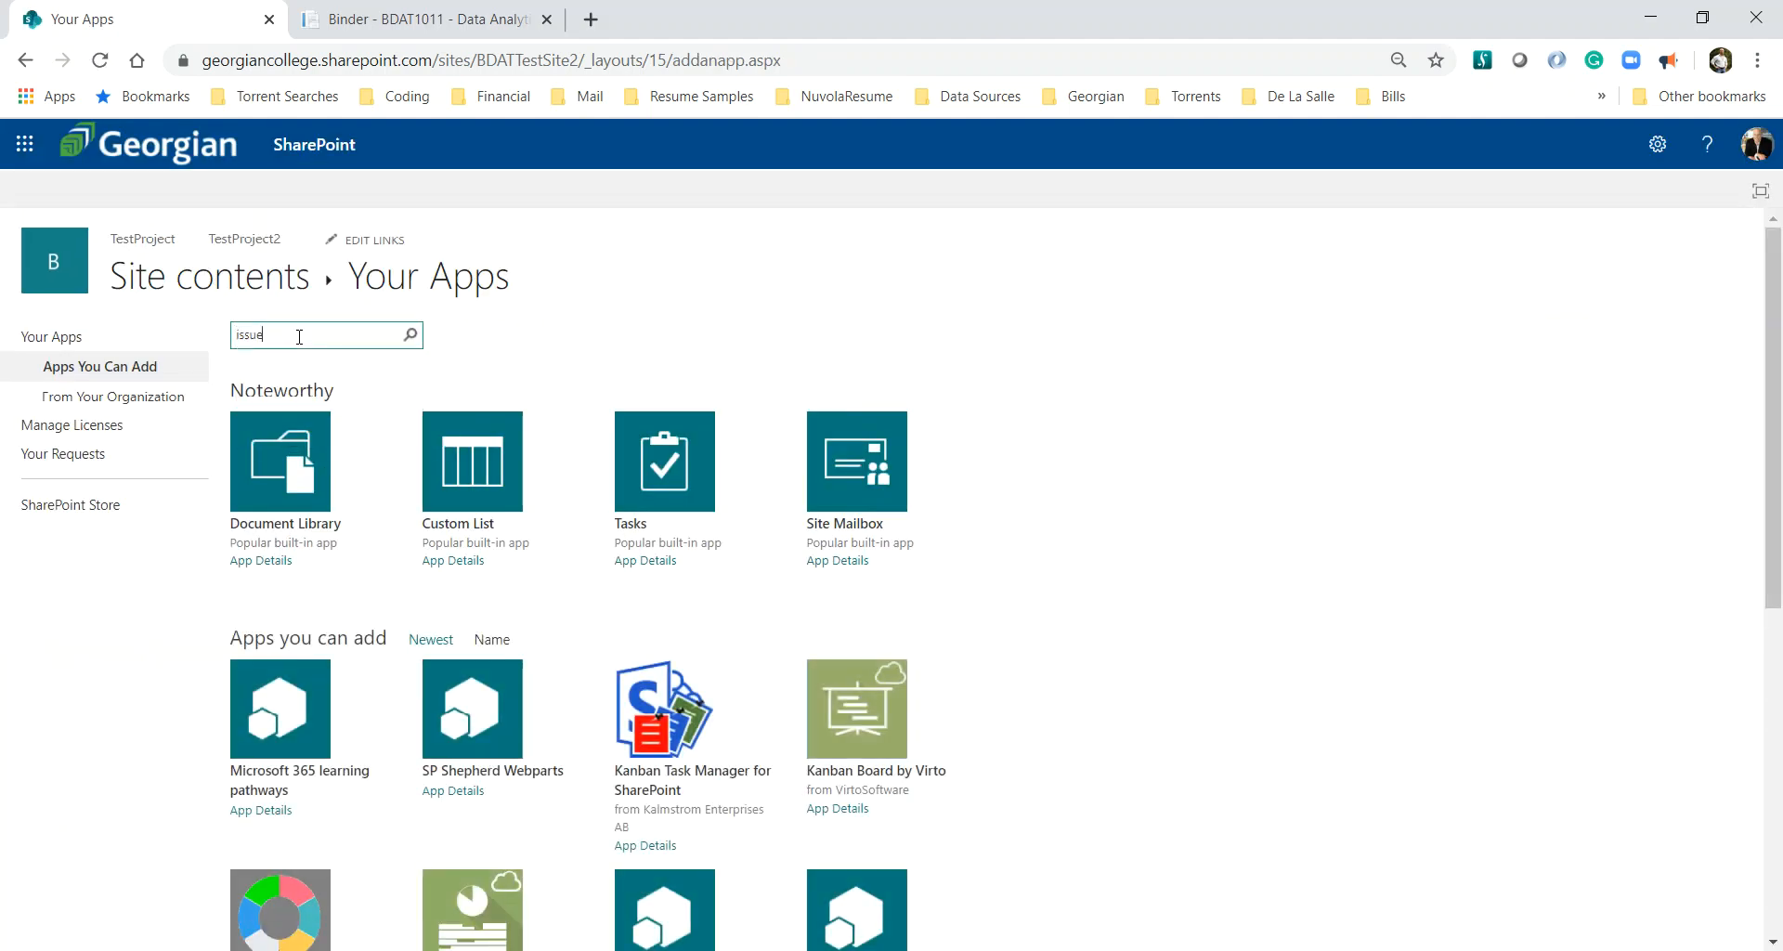
key(Return)
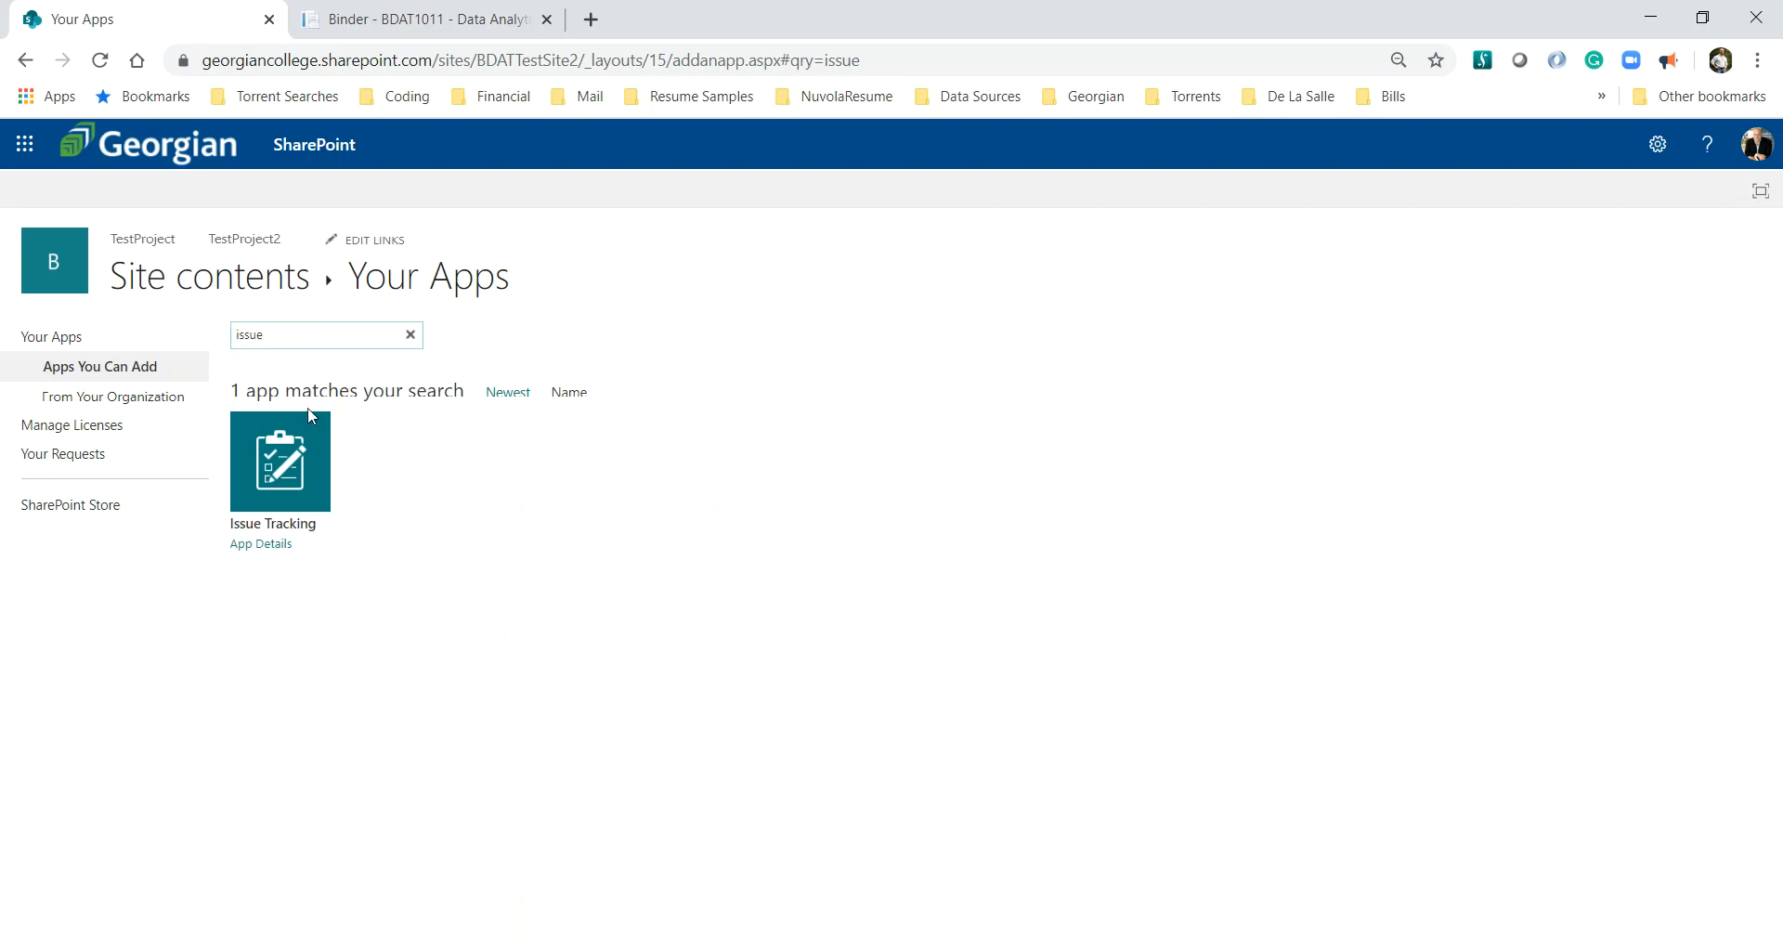
click(302, 457)
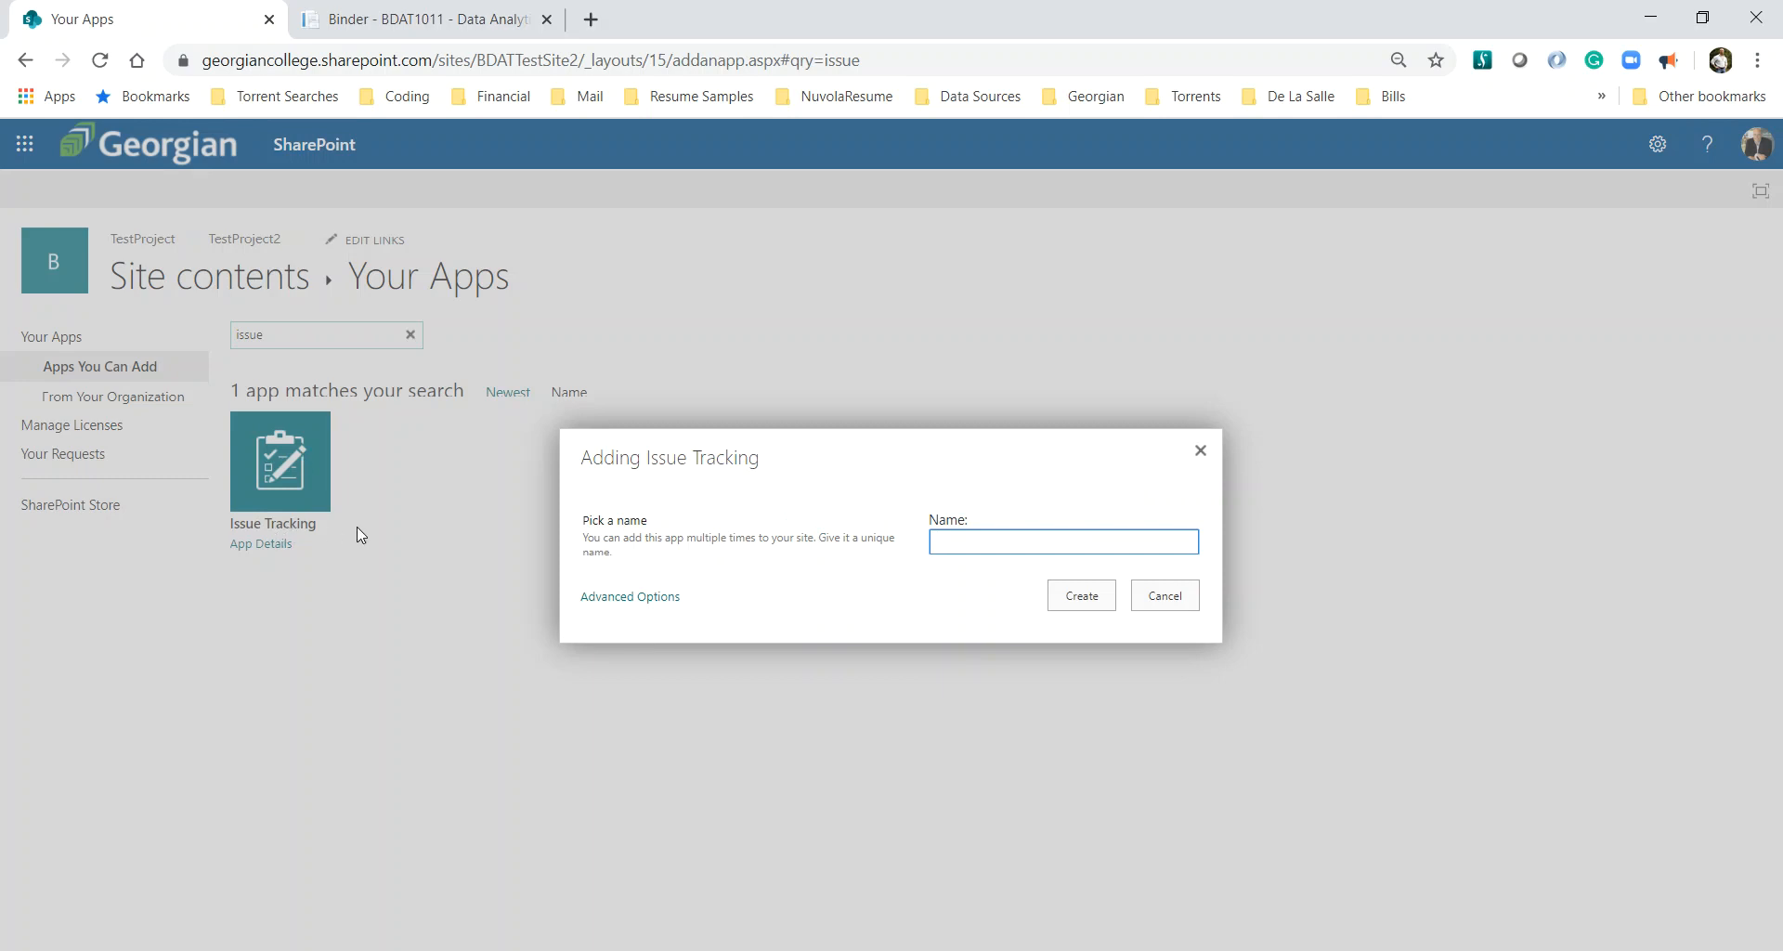
- Create the Issue Tracking app with the name Action Items copied from the lesson page, and open the new list
click(446, 27)
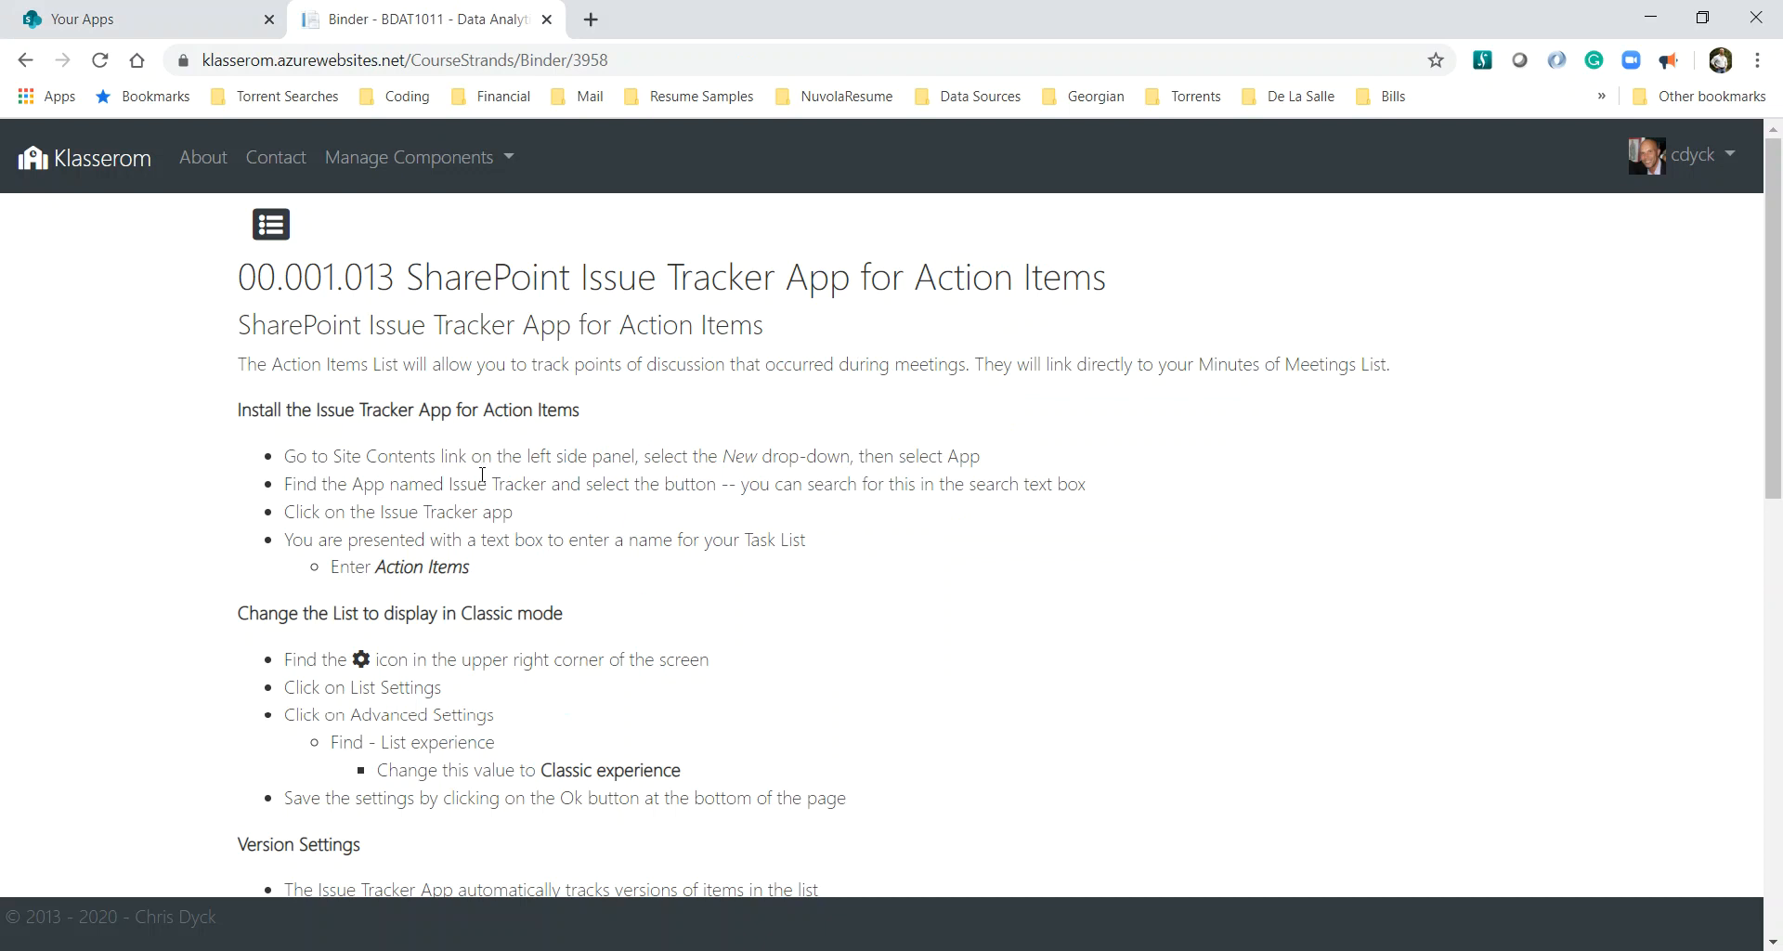
scroll(555, 468, down, 1)
drag(474, 457, 378, 452)
key(ctrl+c)
click(136, 15)
key(ctrl+v)
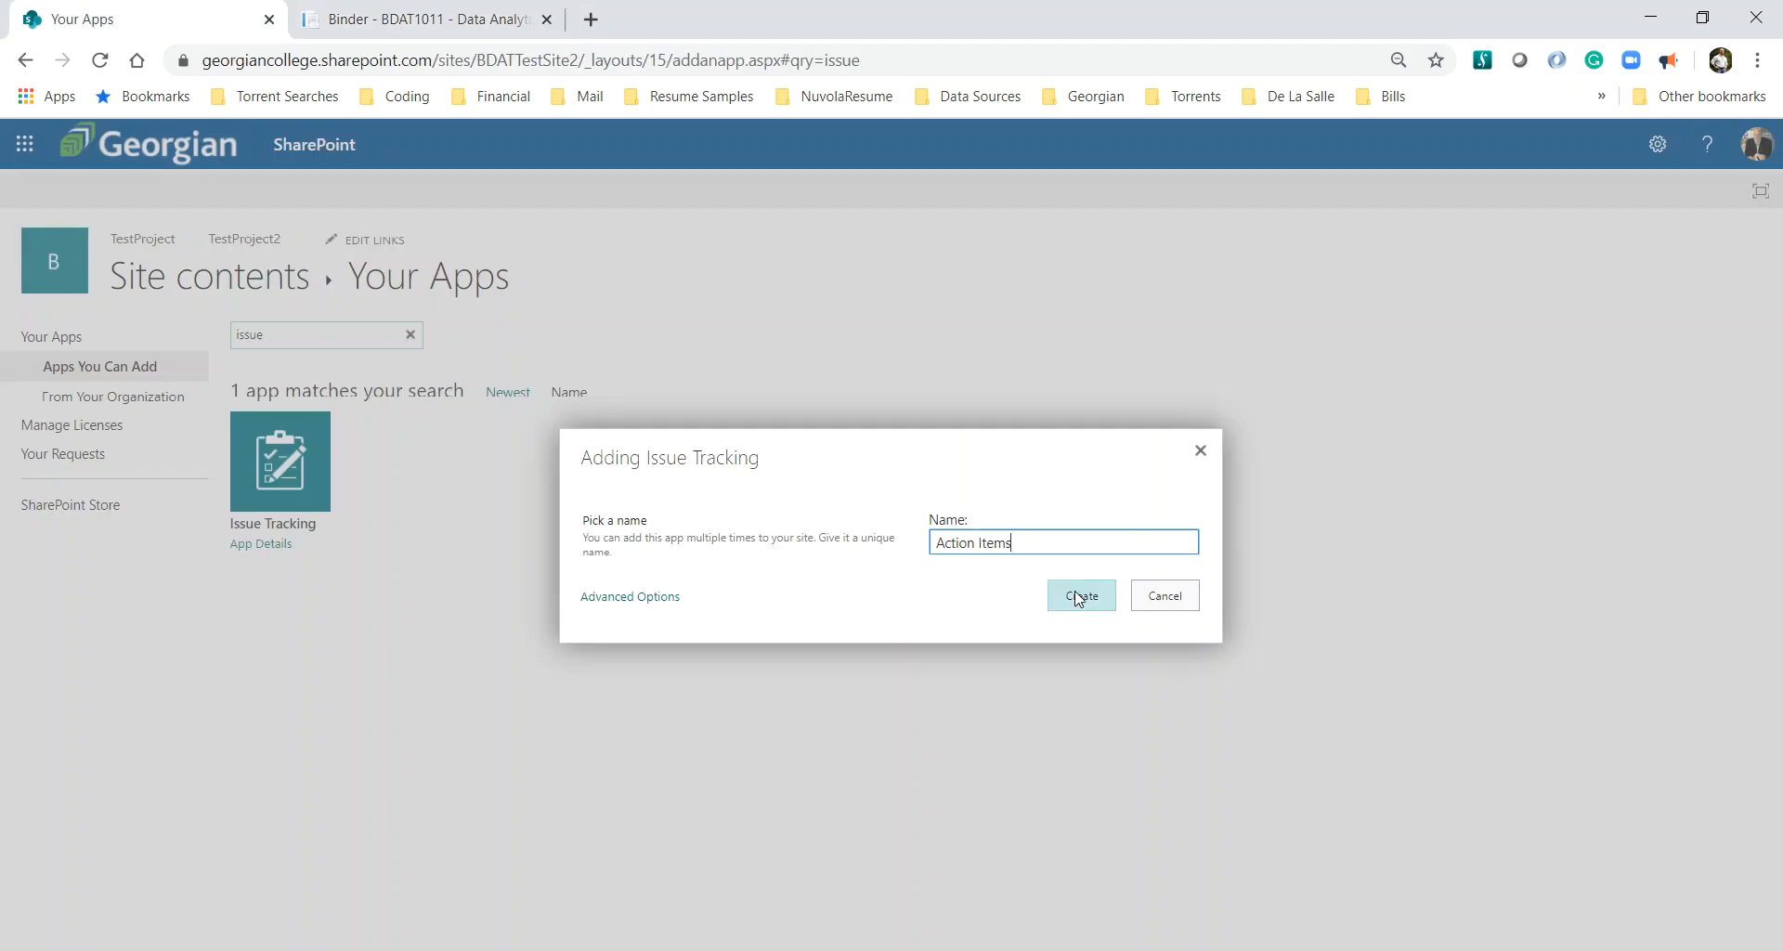
click(1073, 597)
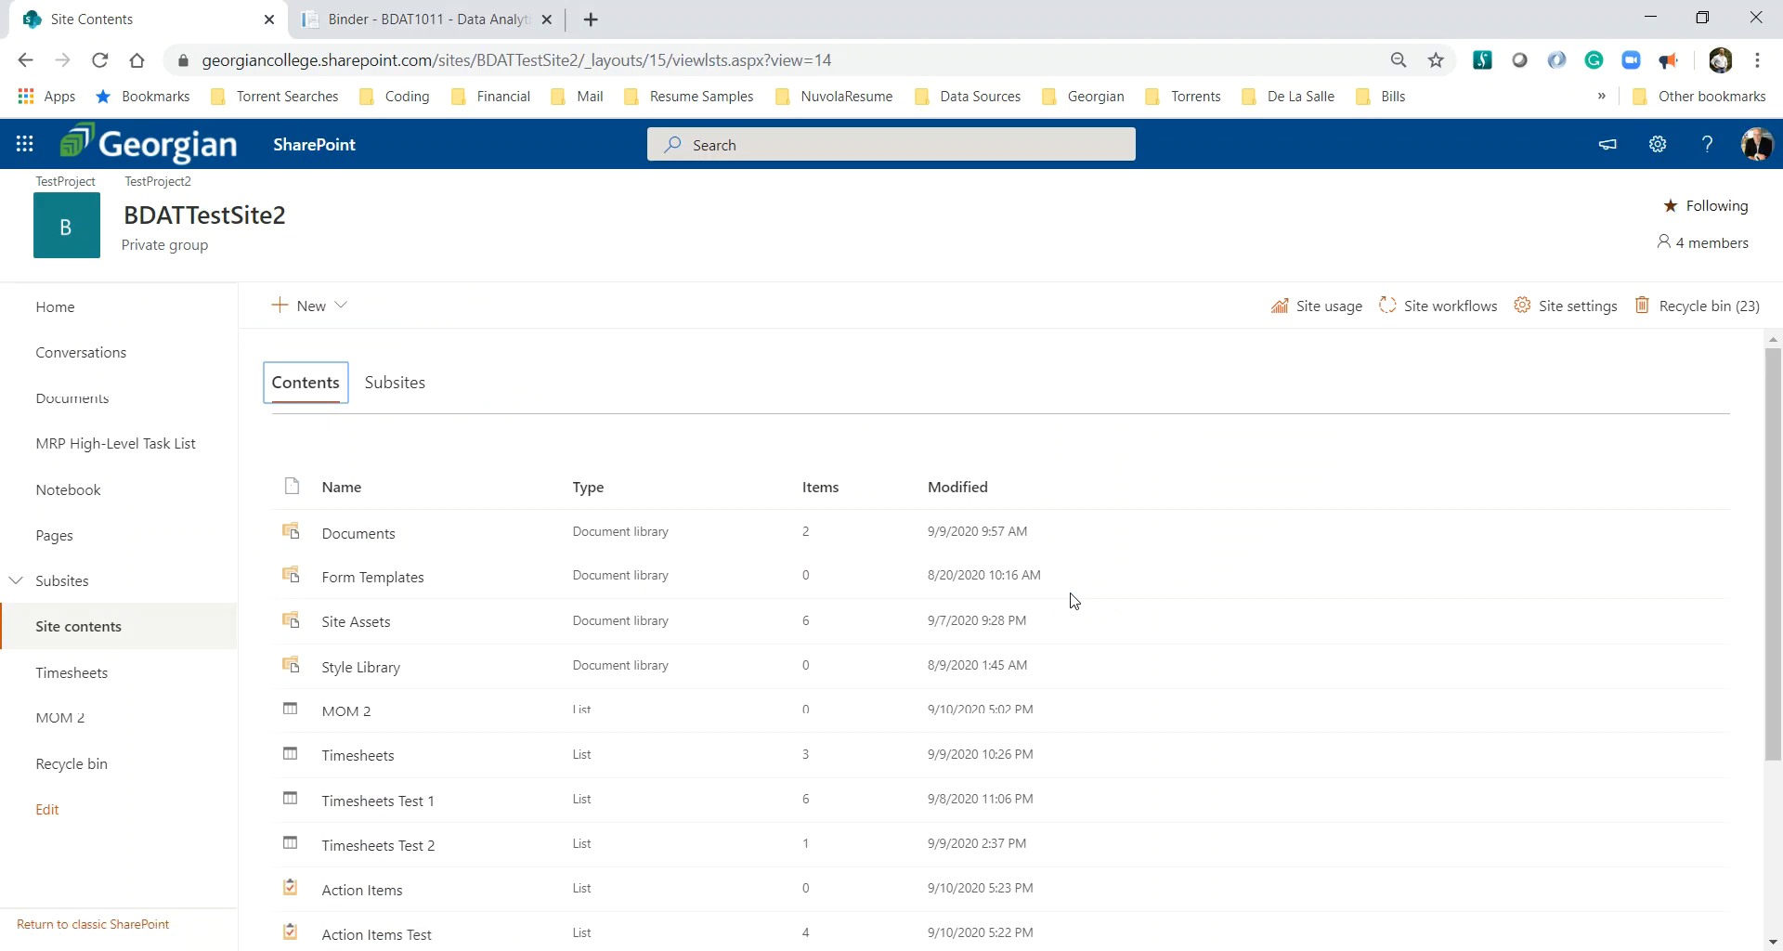
scroll(1073, 600, down, 1)
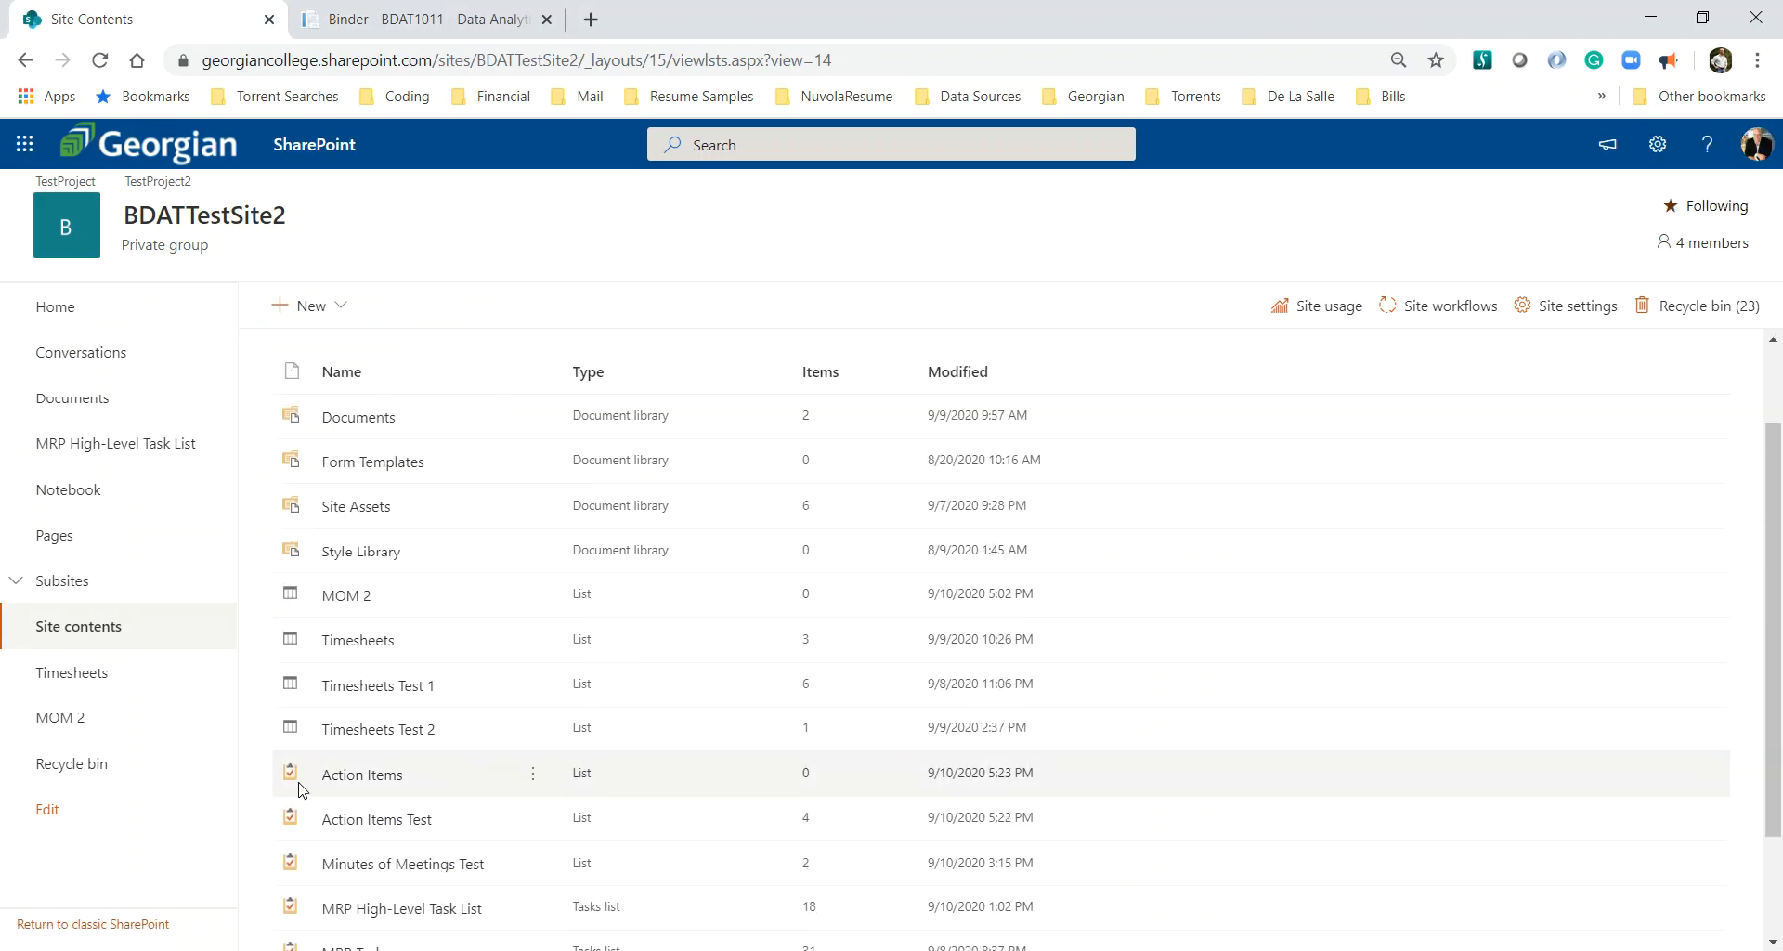
click(357, 778)
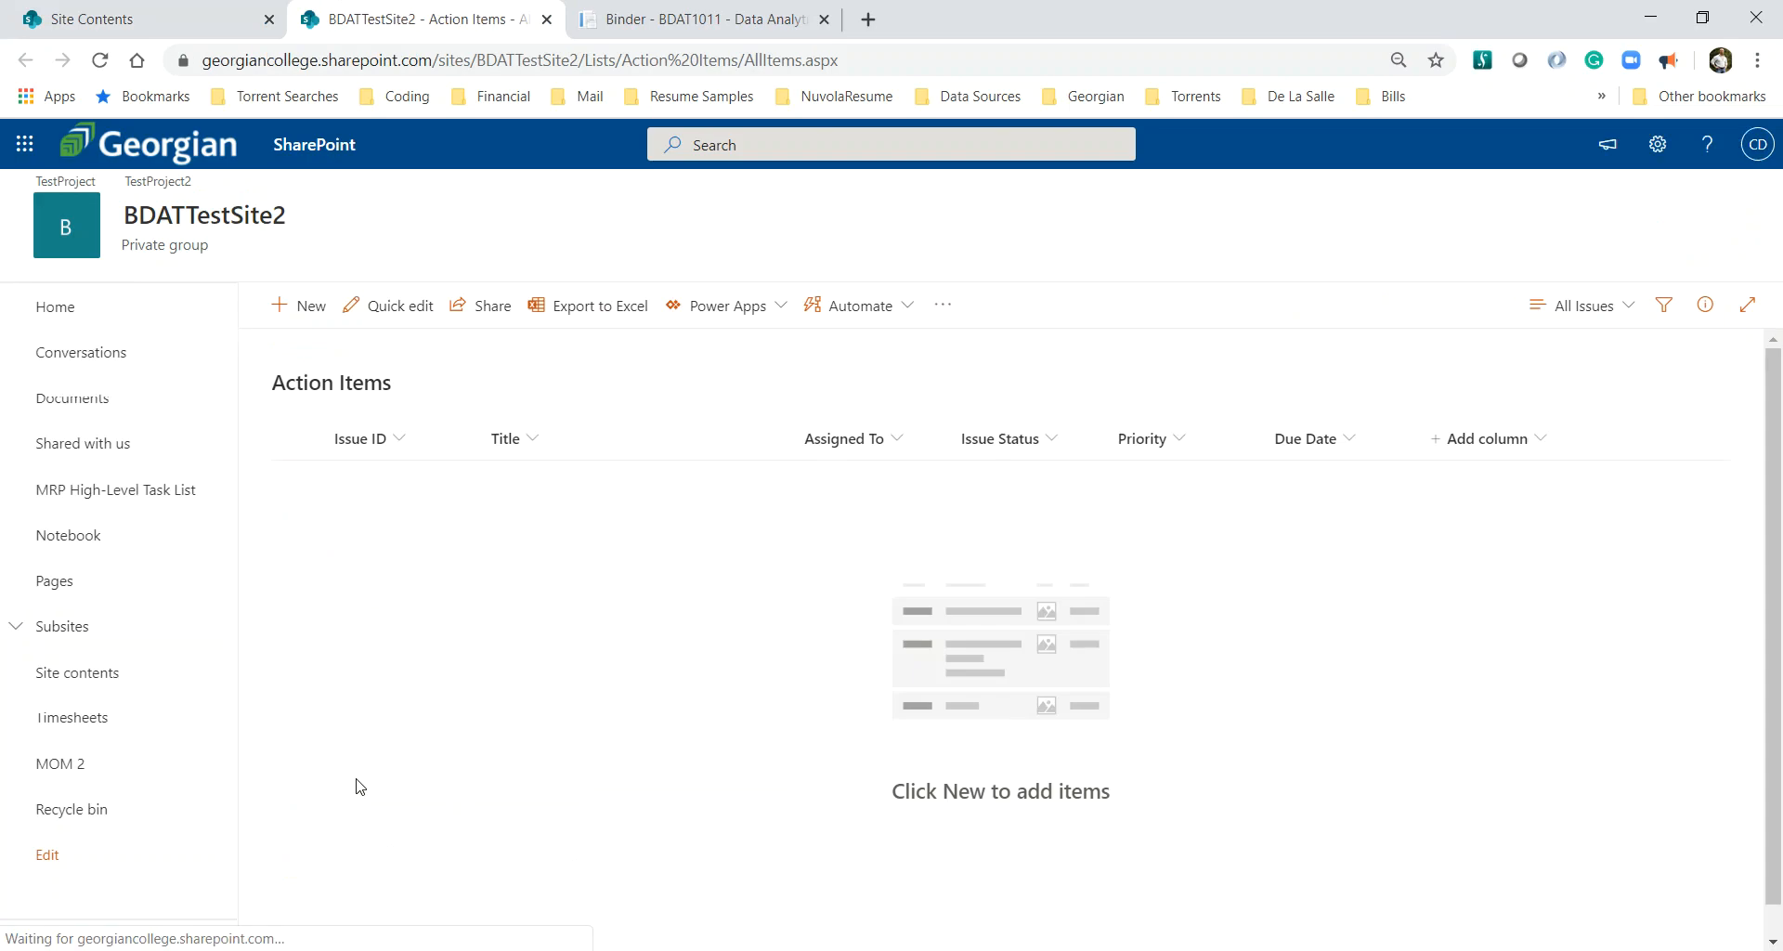
- Read the lesson page's instructions through Add Columns and copy the column name Related Task
click(635, 20)
scroll(725, 492, down, 3)
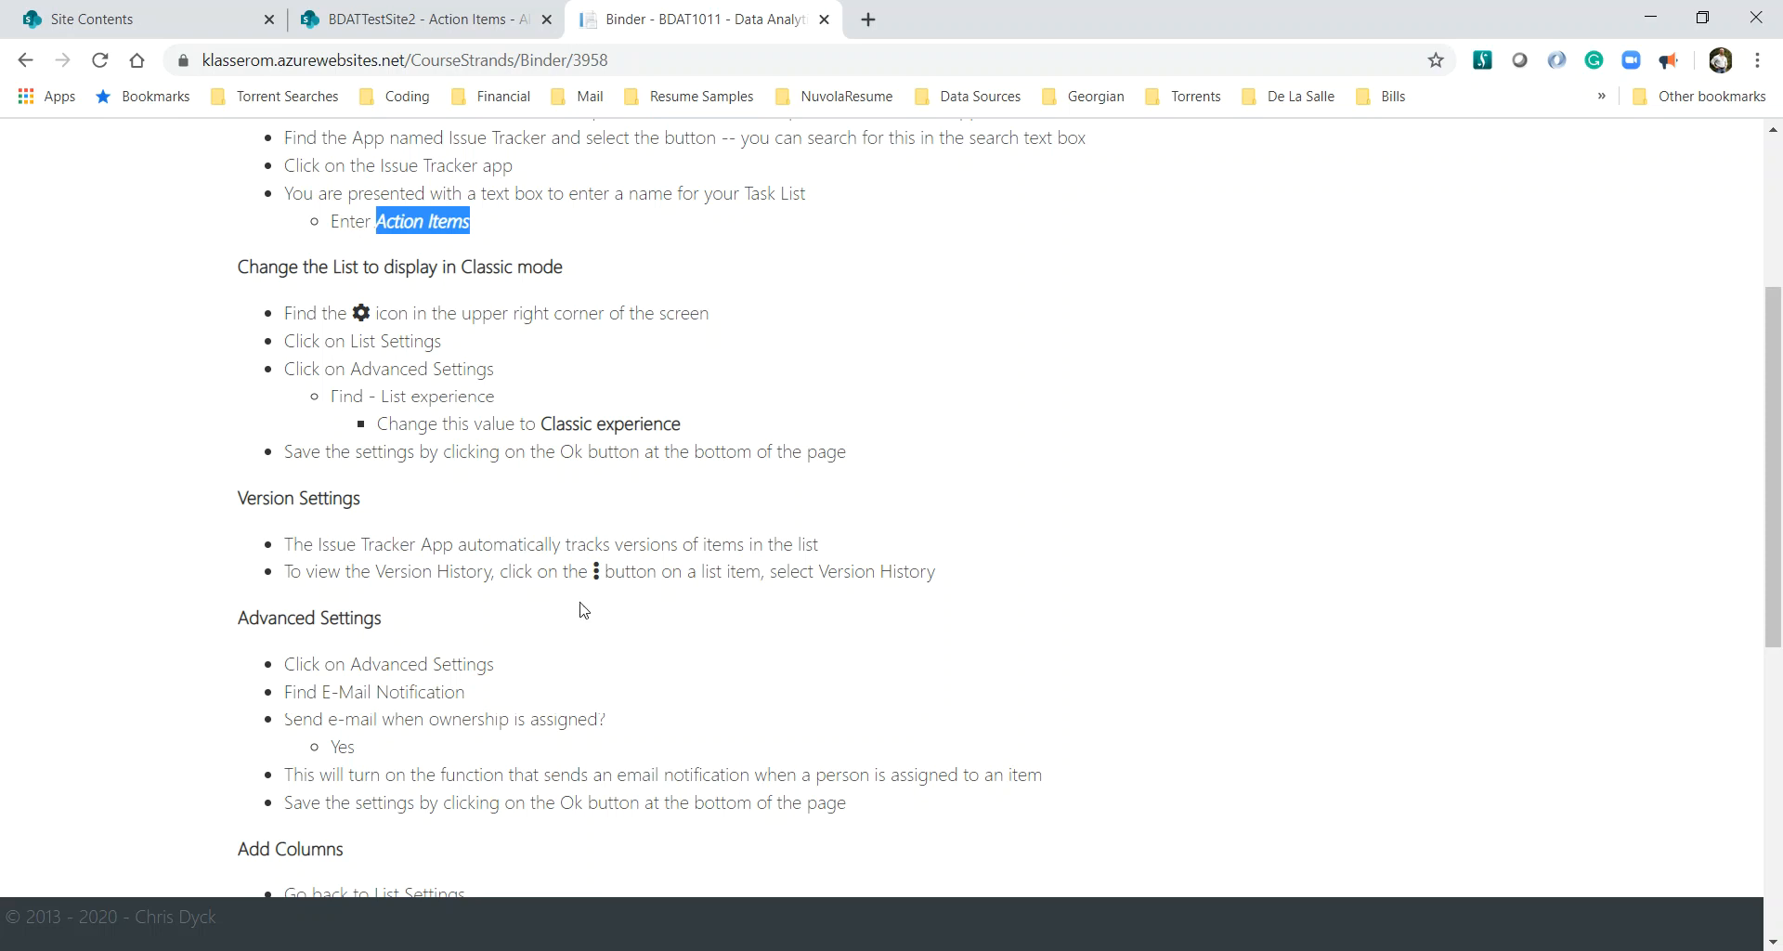
scroll(581, 603, down, 1)
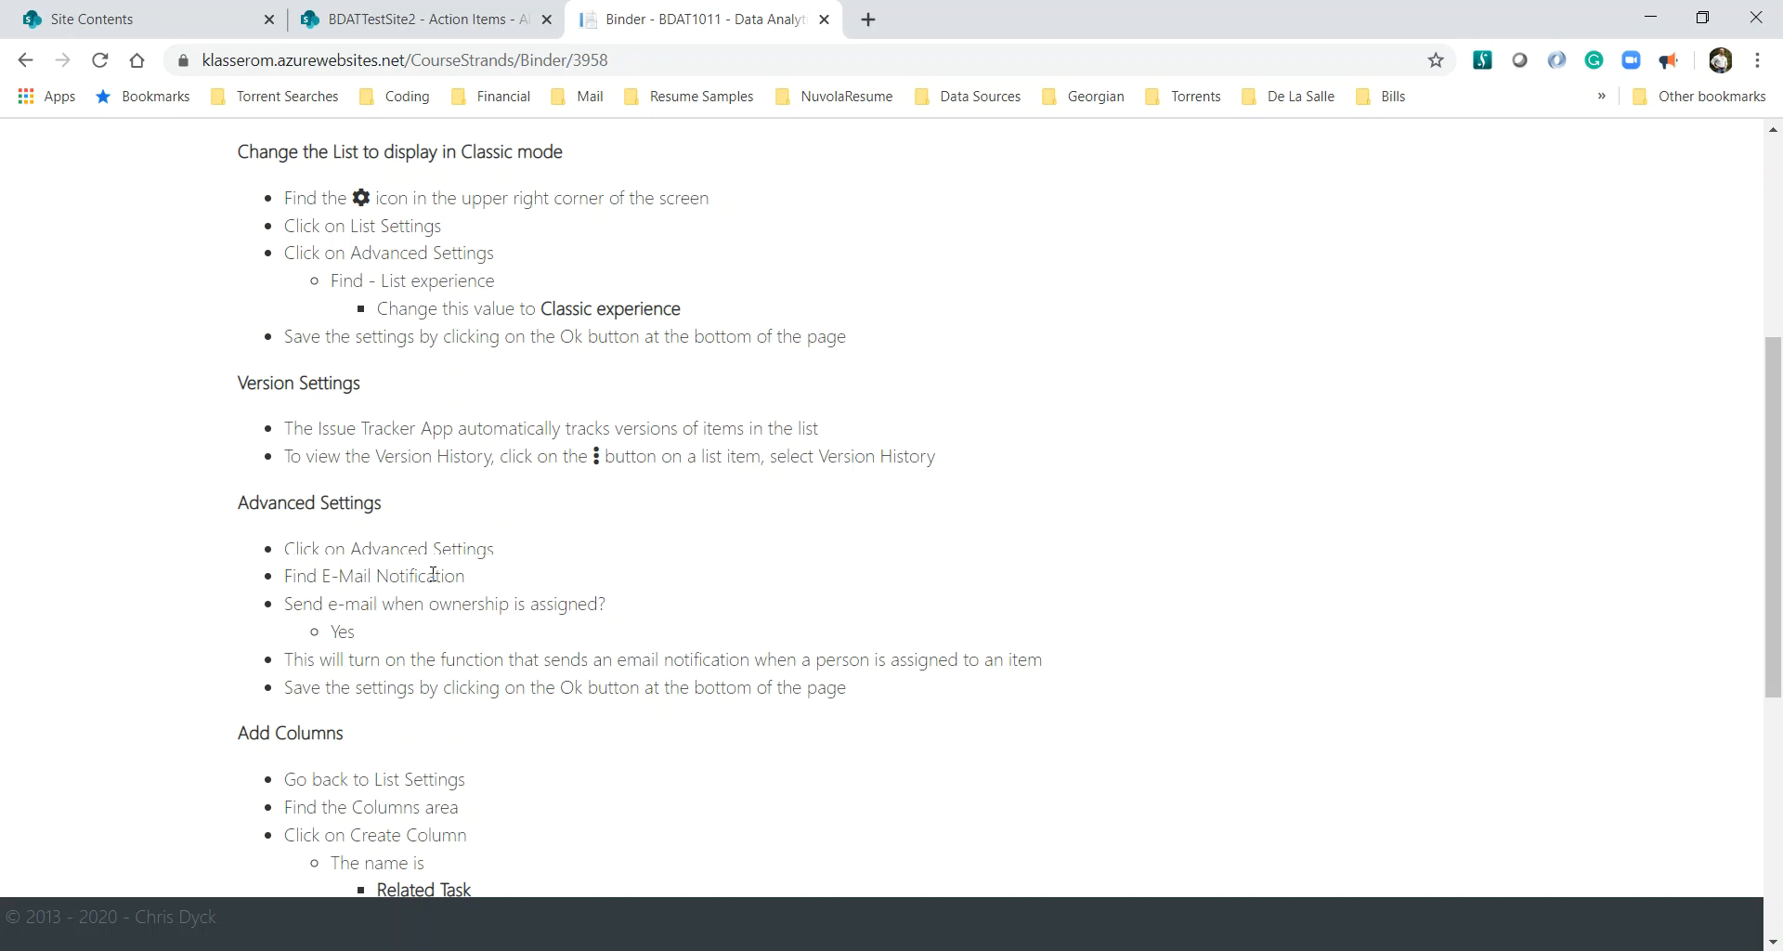
scroll(433, 574, down, 1)
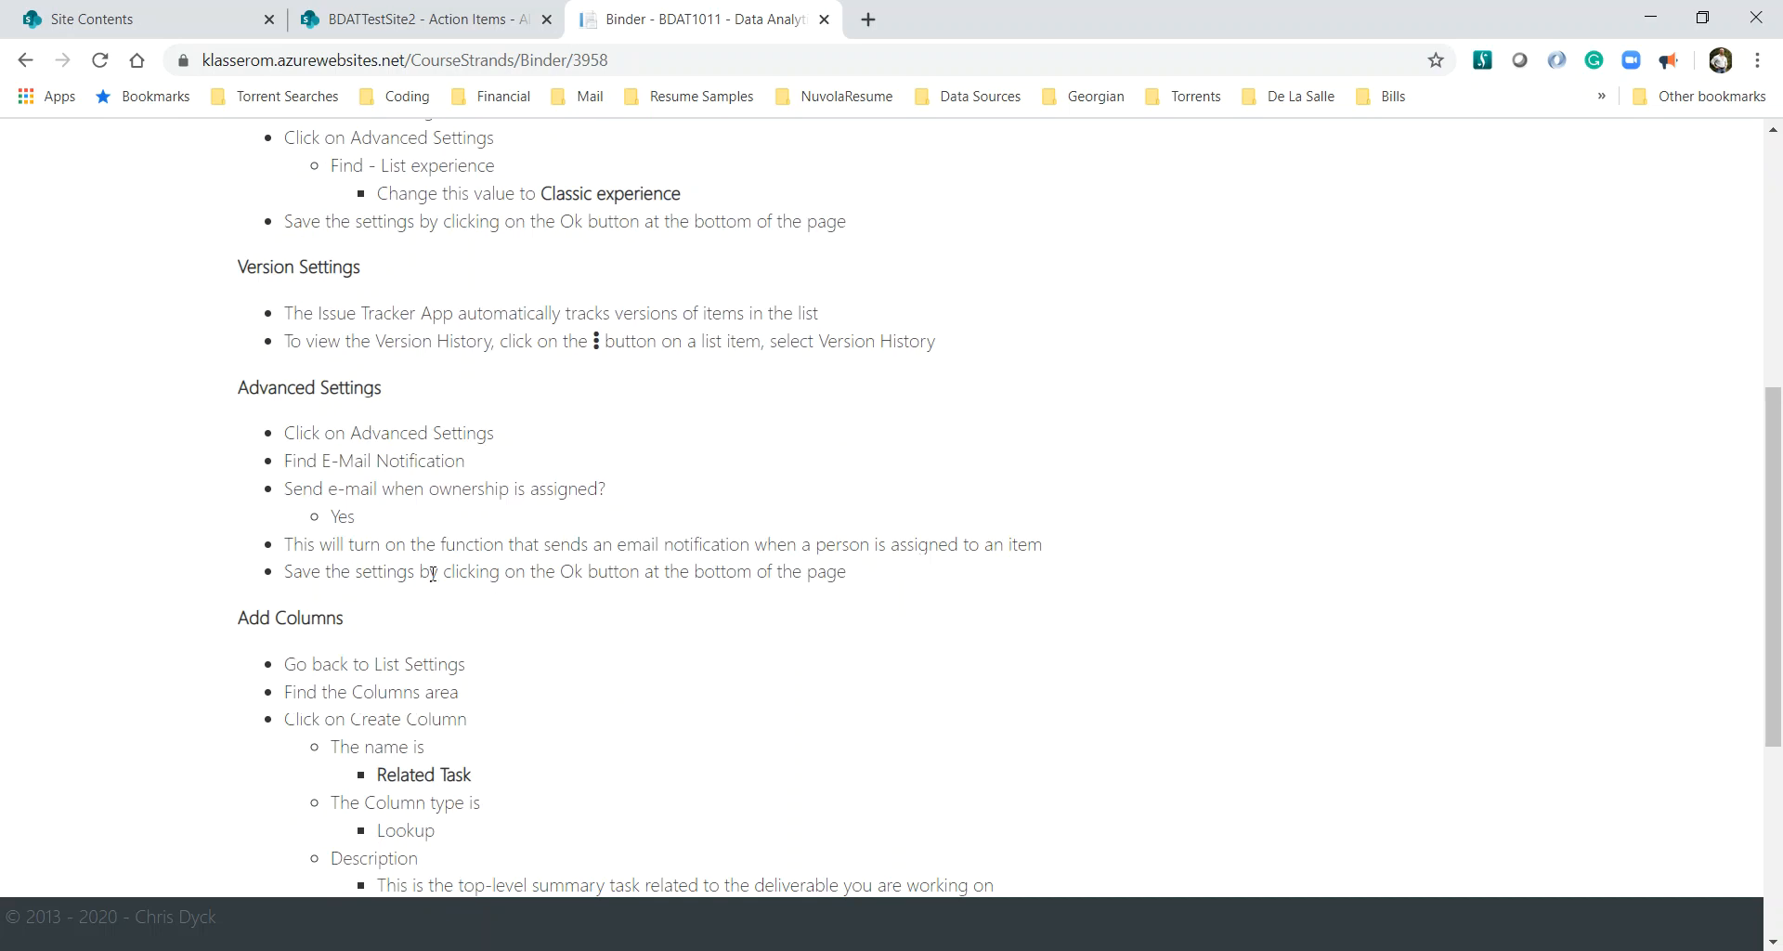
scroll(433, 575, down, 3)
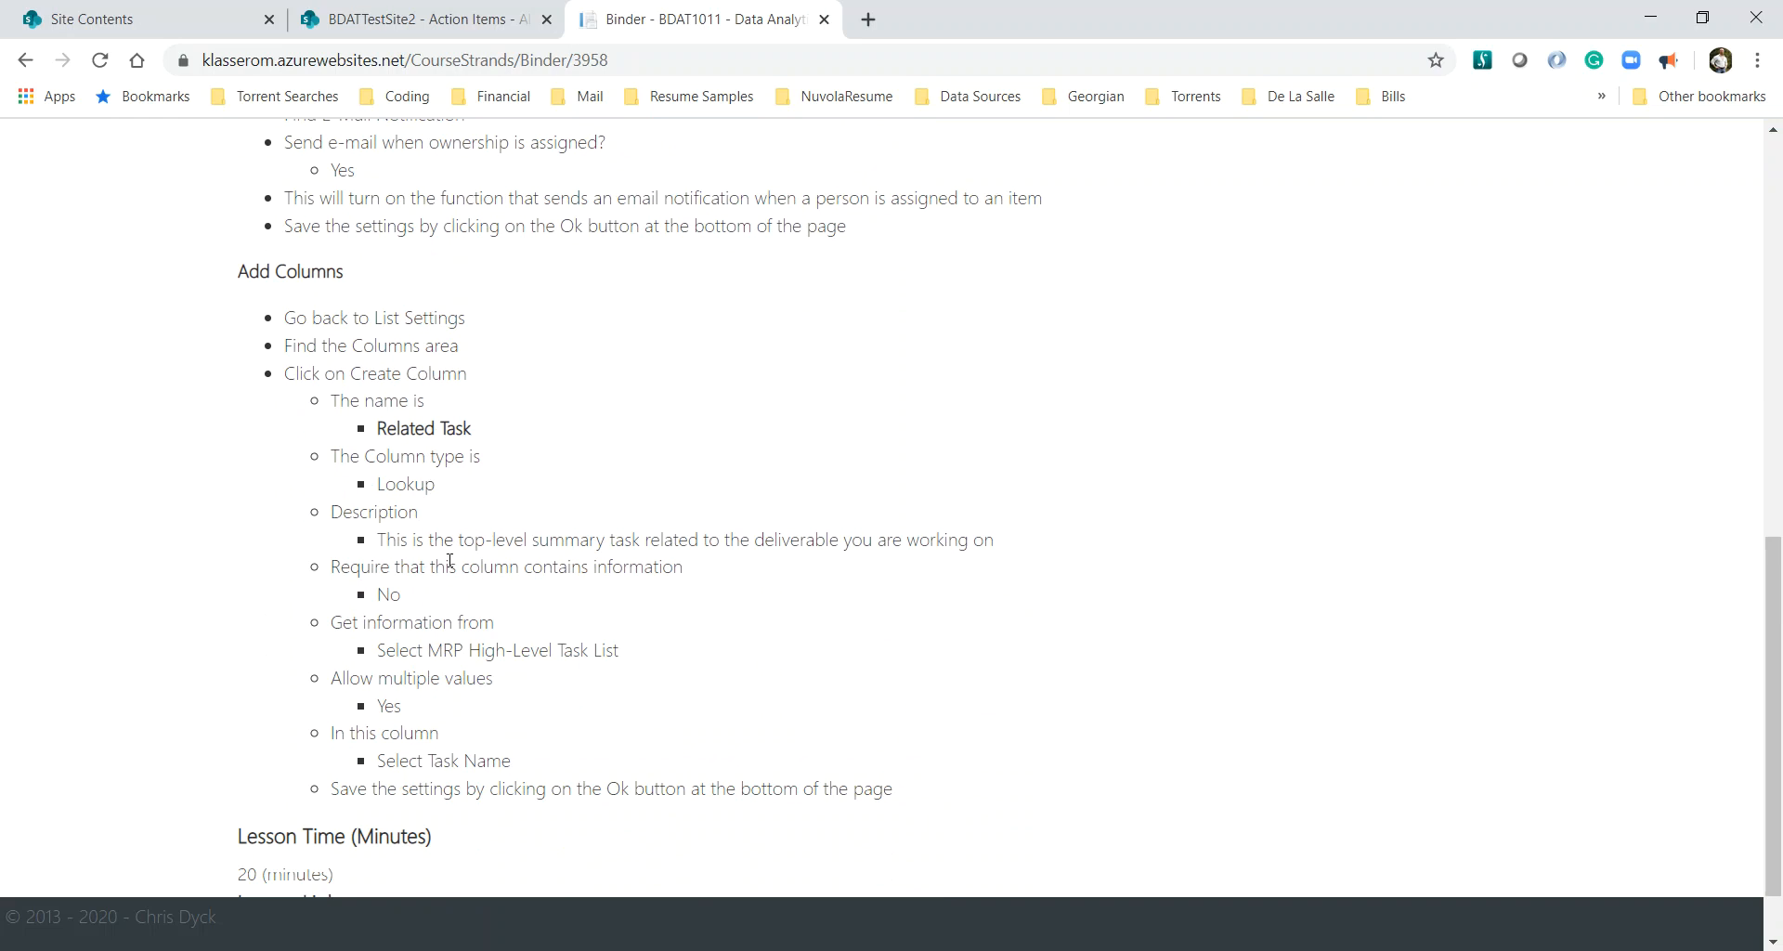
drag(493, 430, 352, 435)
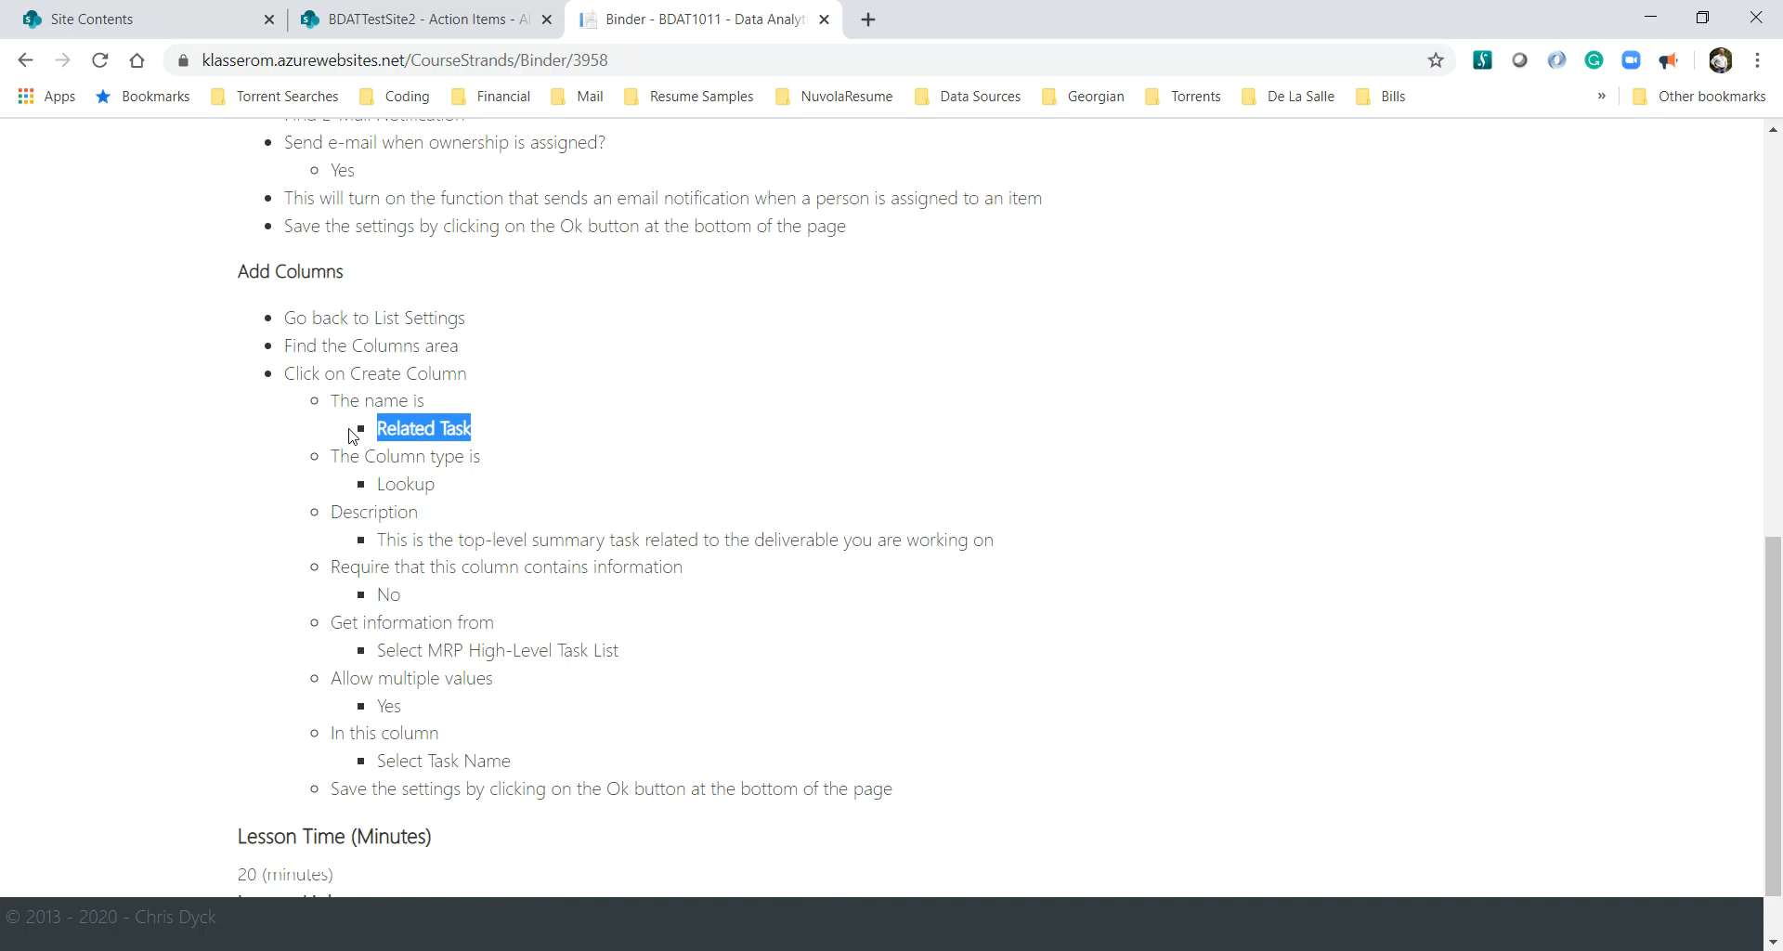
- Open the Action Items list's settings and start creating a new column
click(404, 34)
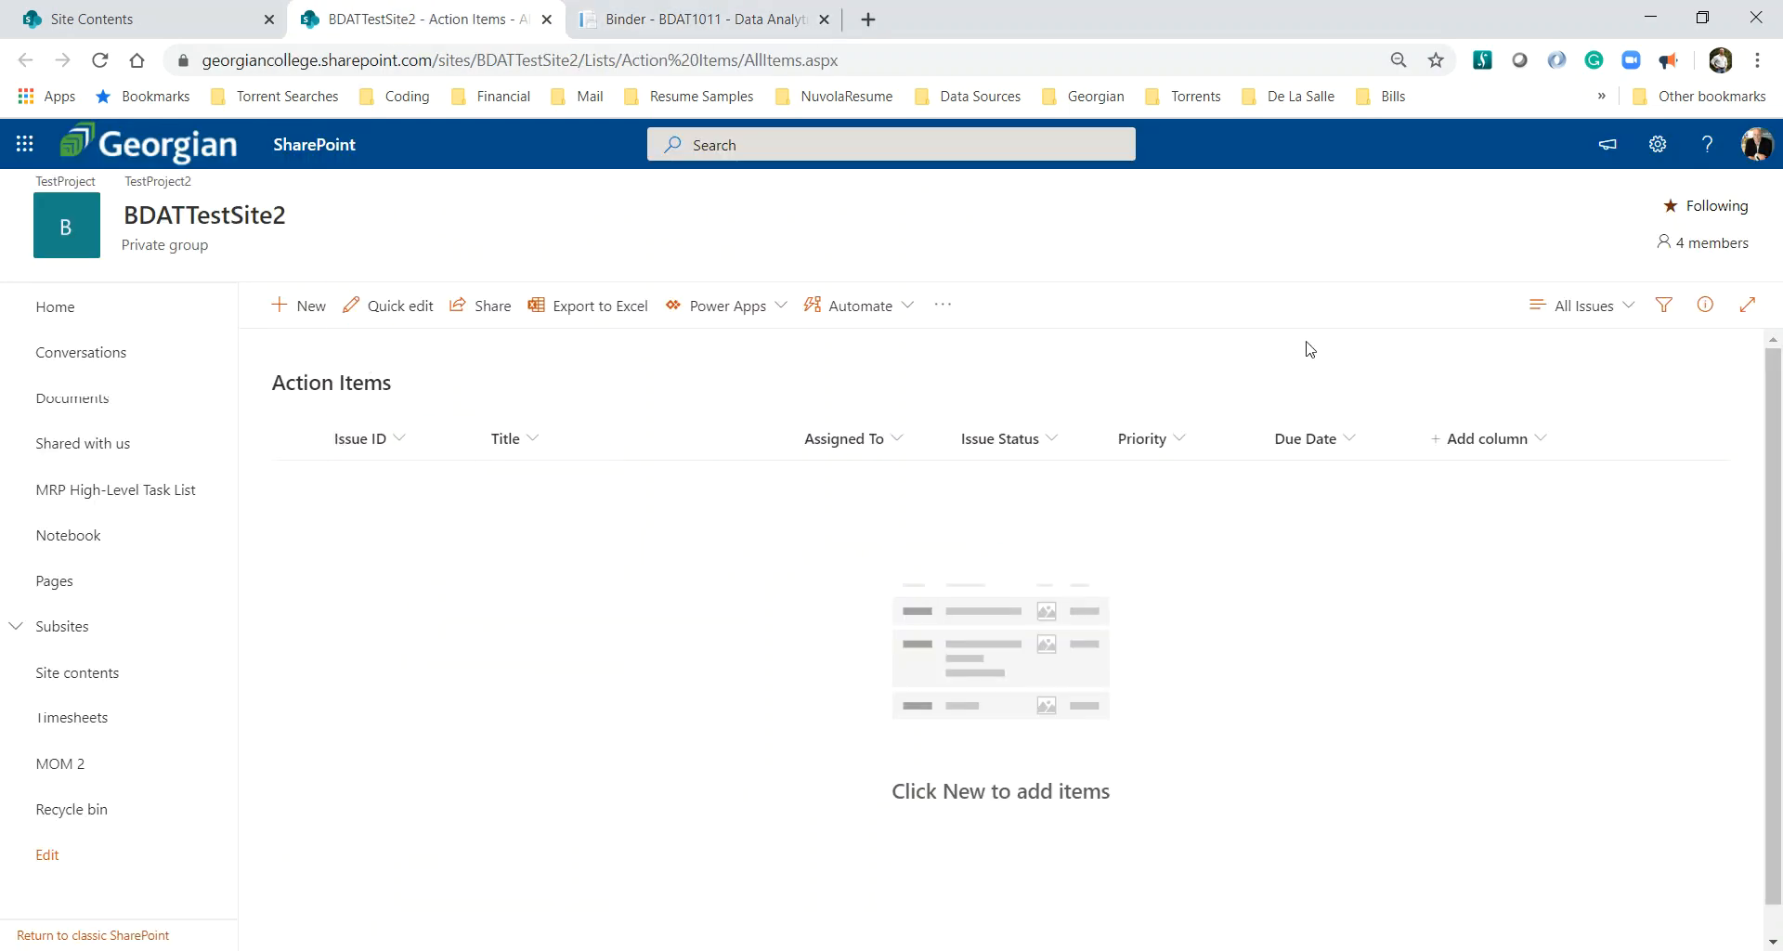
click(1659, 149)
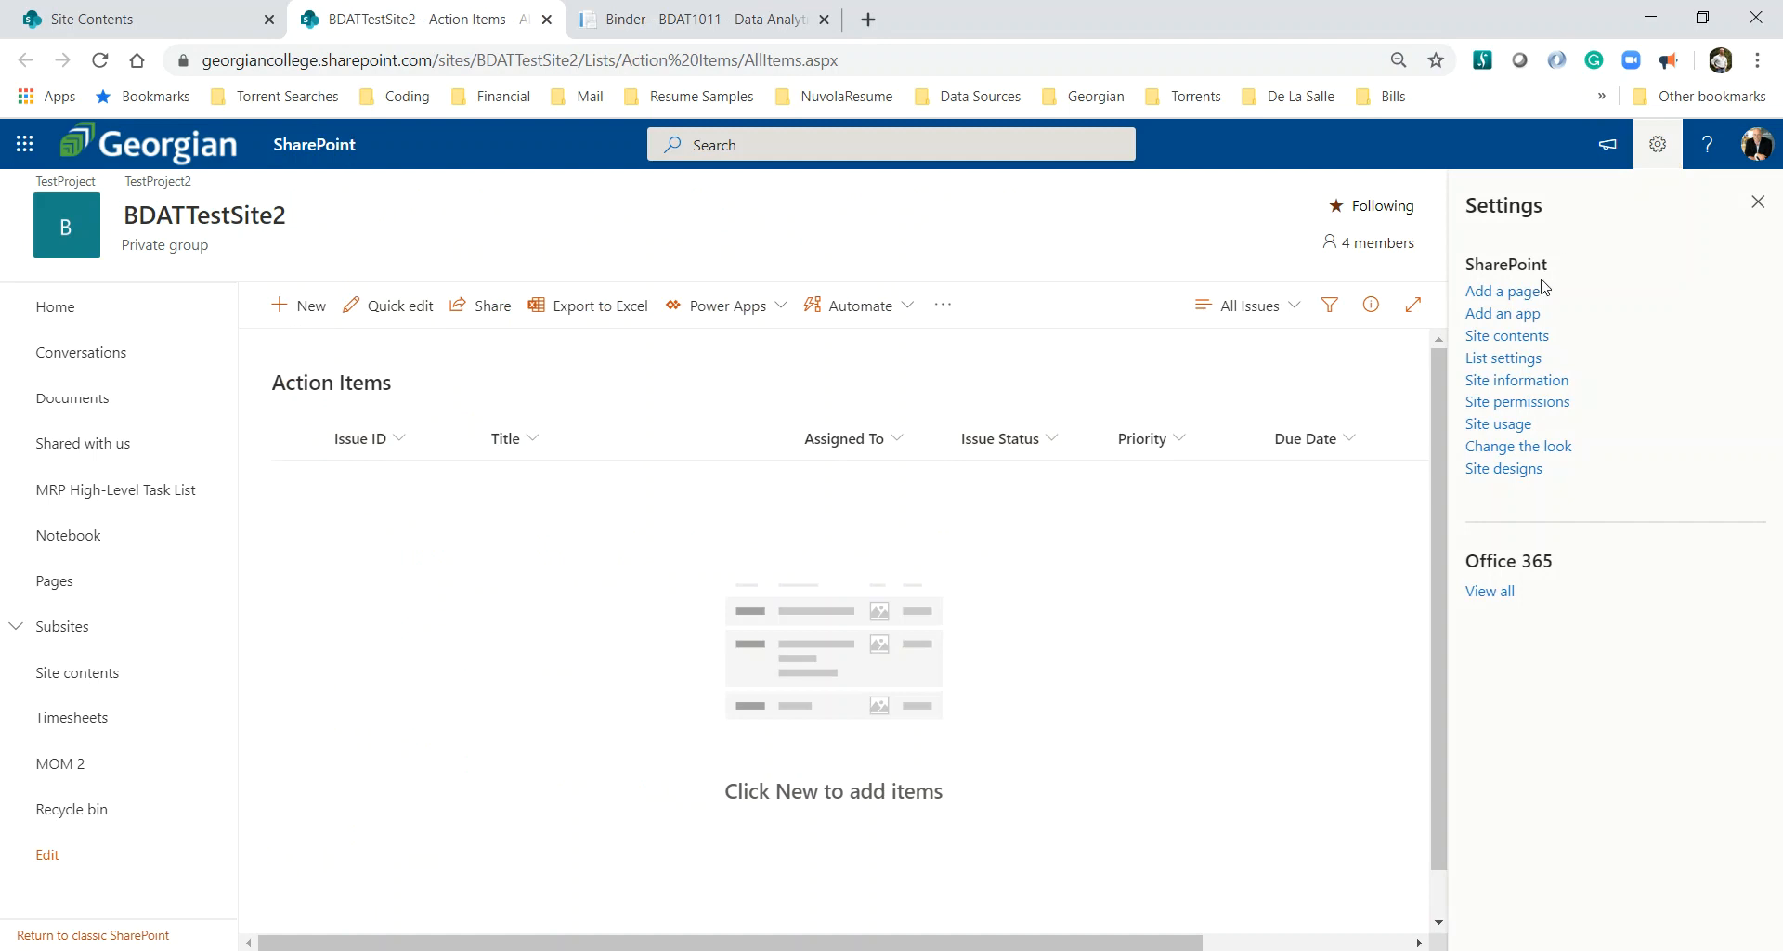
click(1498, 361)
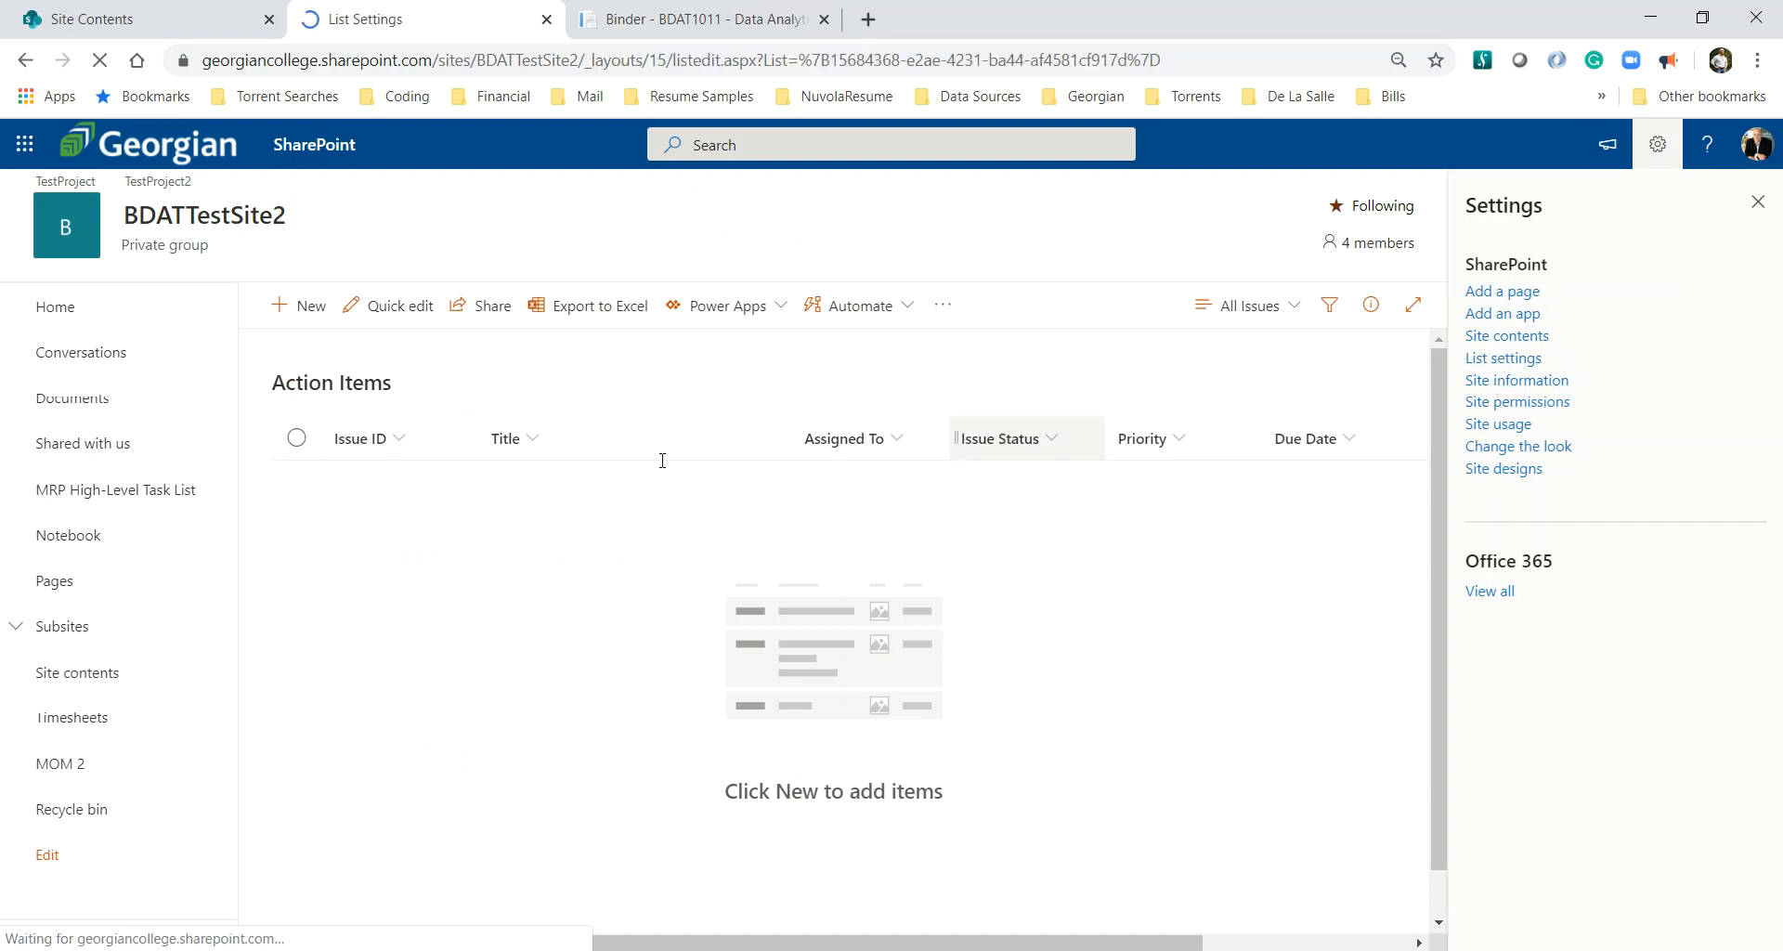
scroll(484, 454, down, 5)
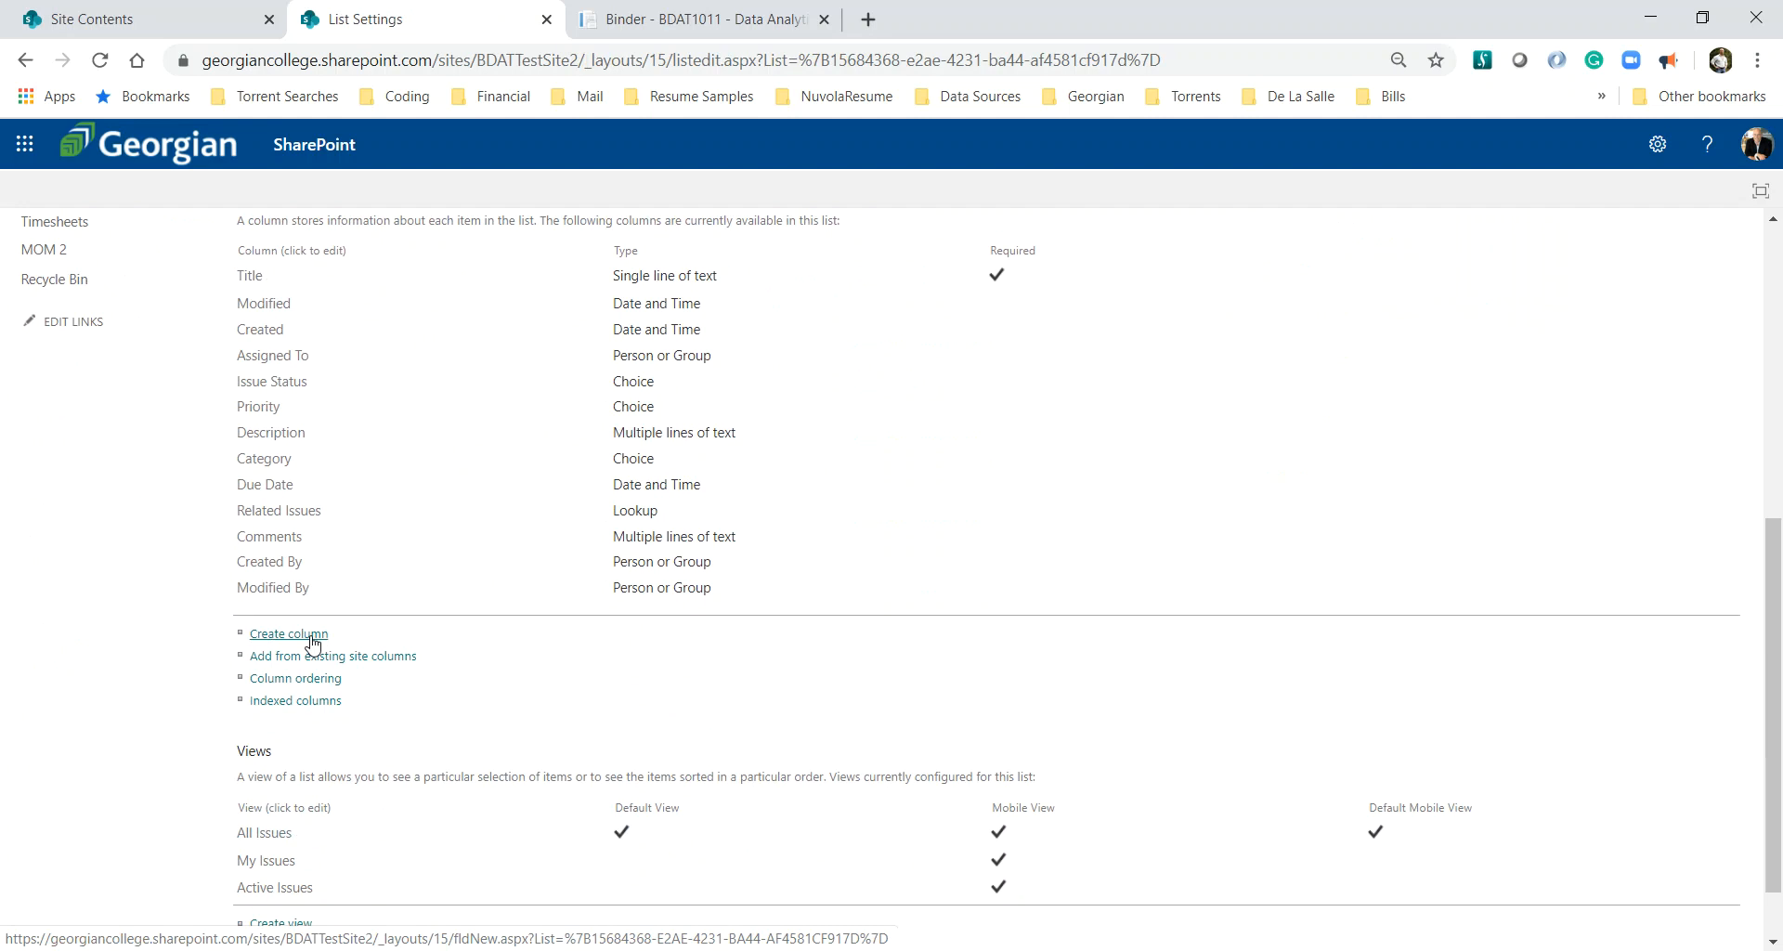
click(312, 637)
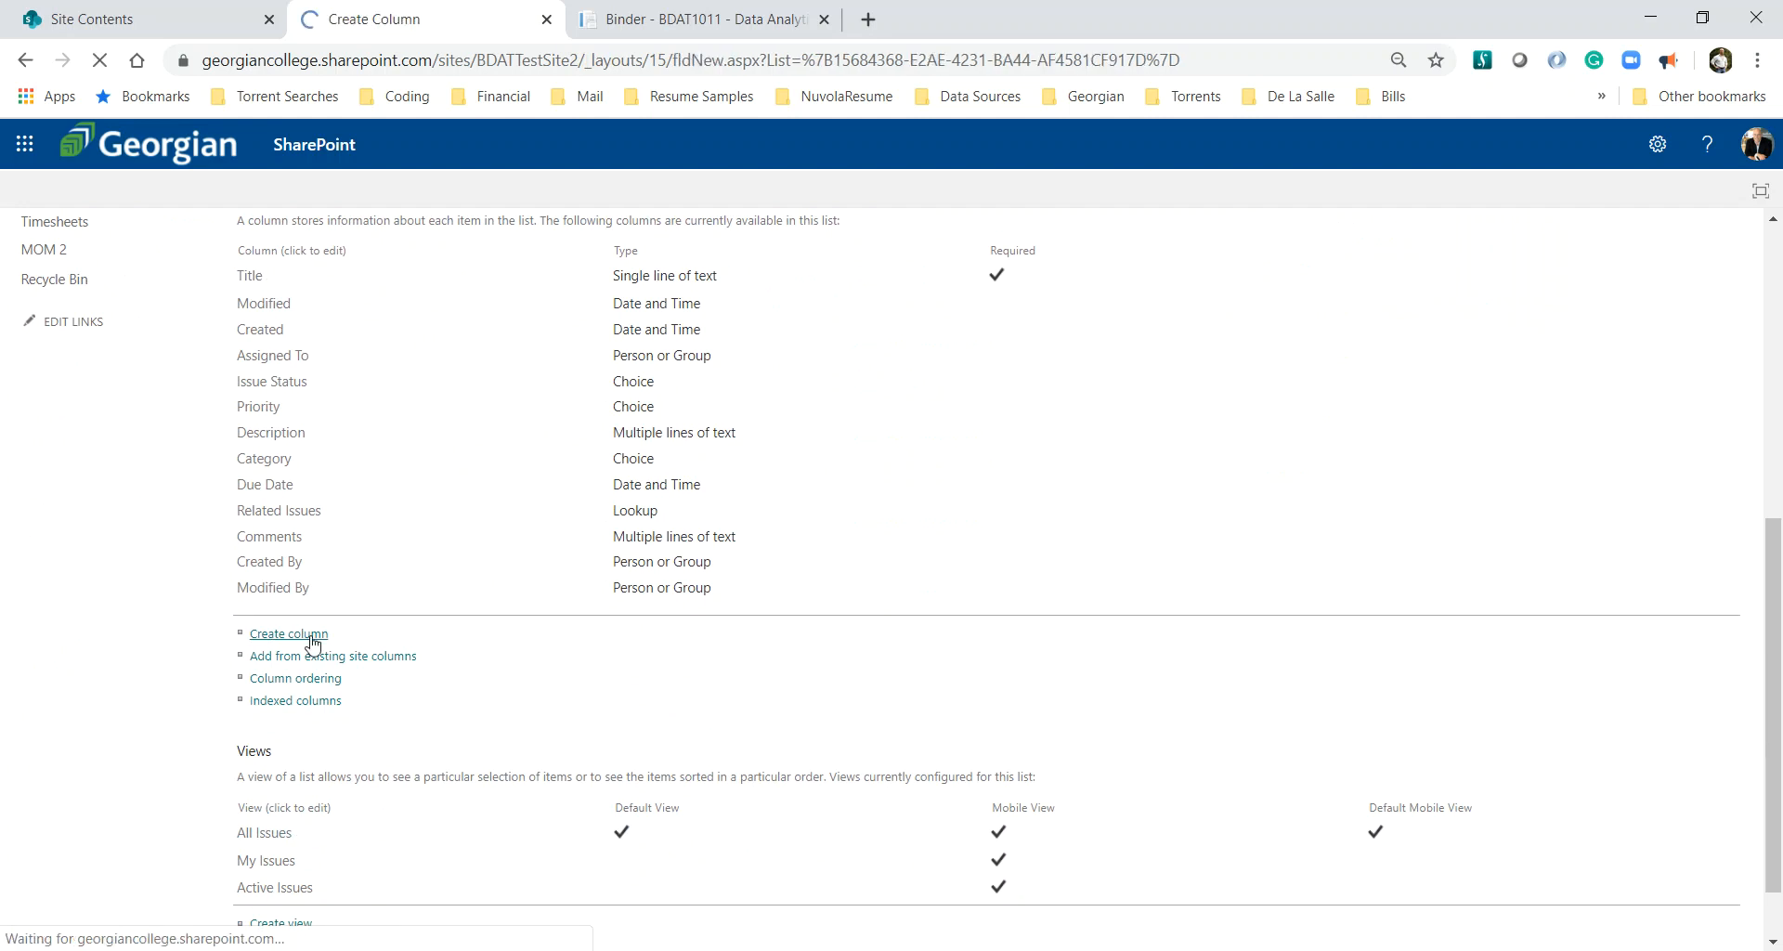
- Name the new column Related Task and set its type to Lookup (information already on this site)
text(Related Task)
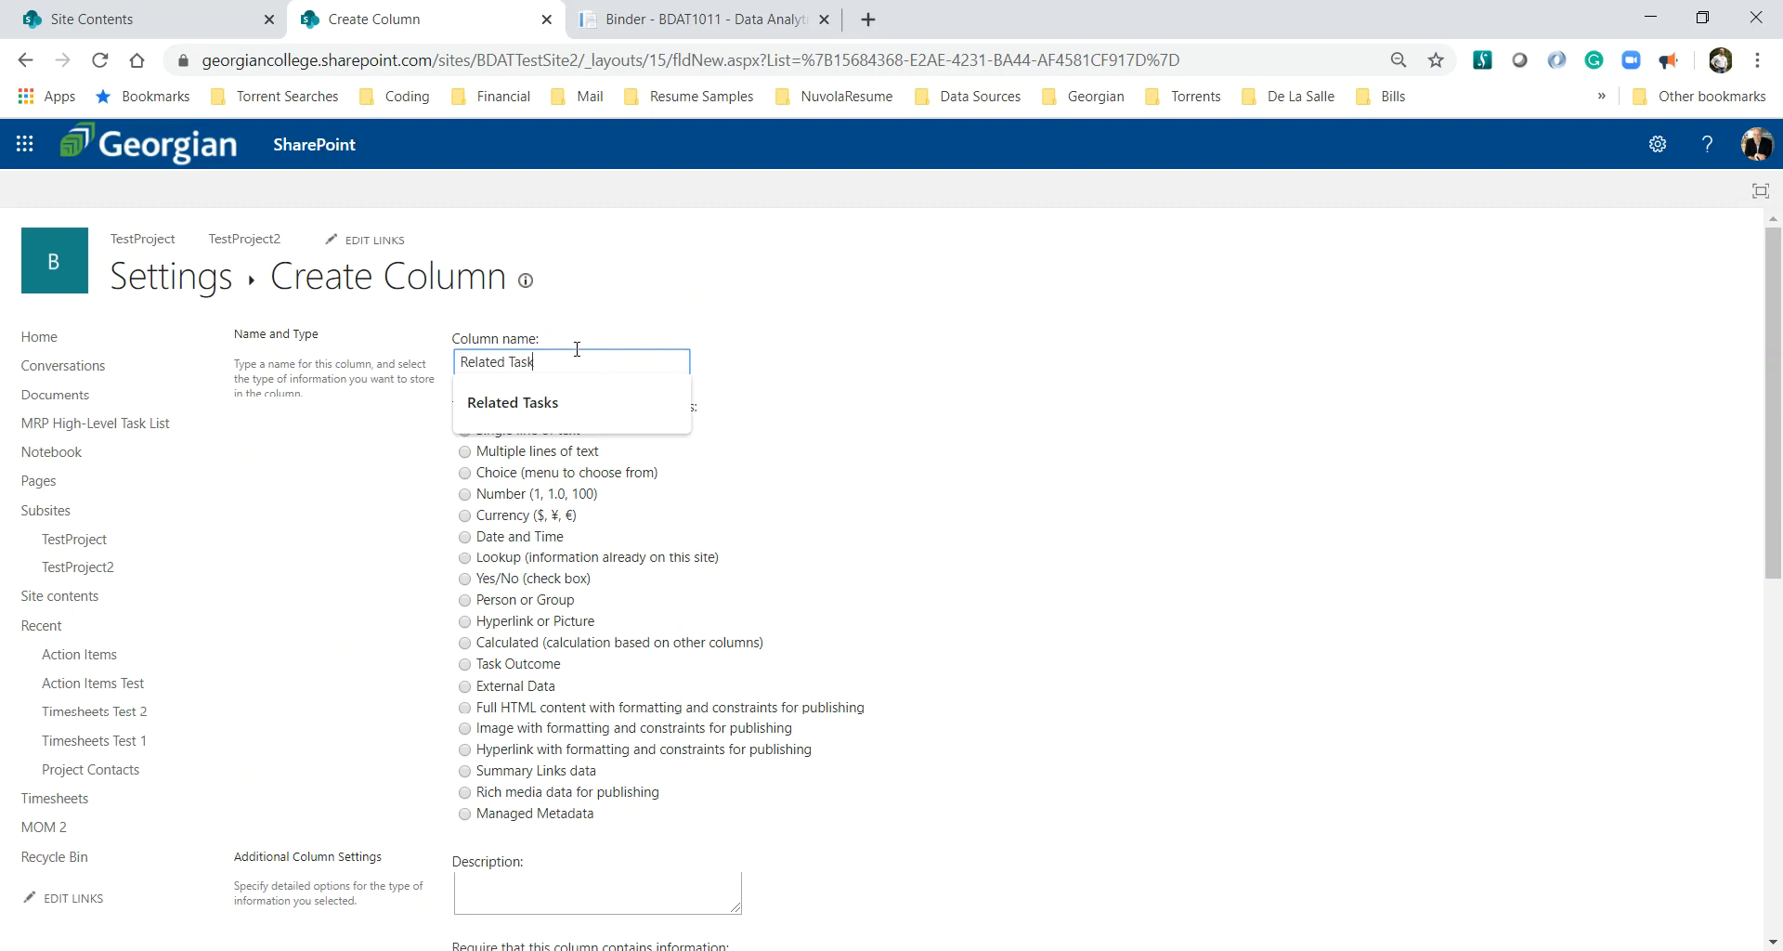
click(754, 390)
scroll(754, 390, down, 1)
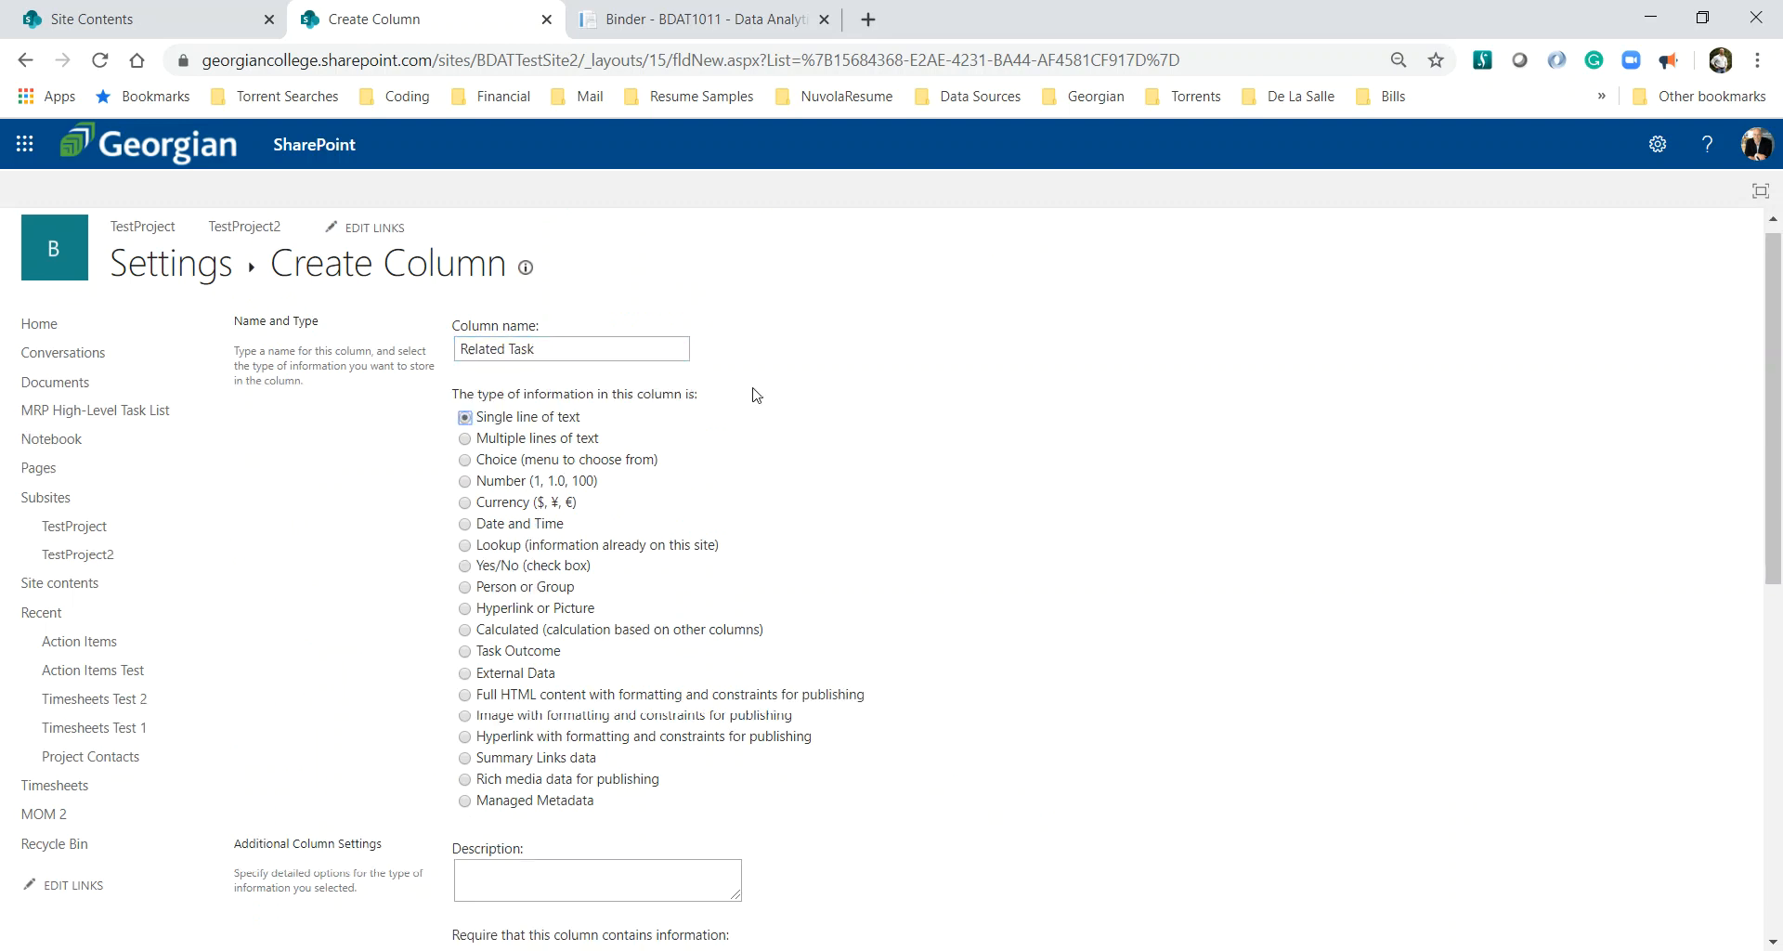
click(465, 442)
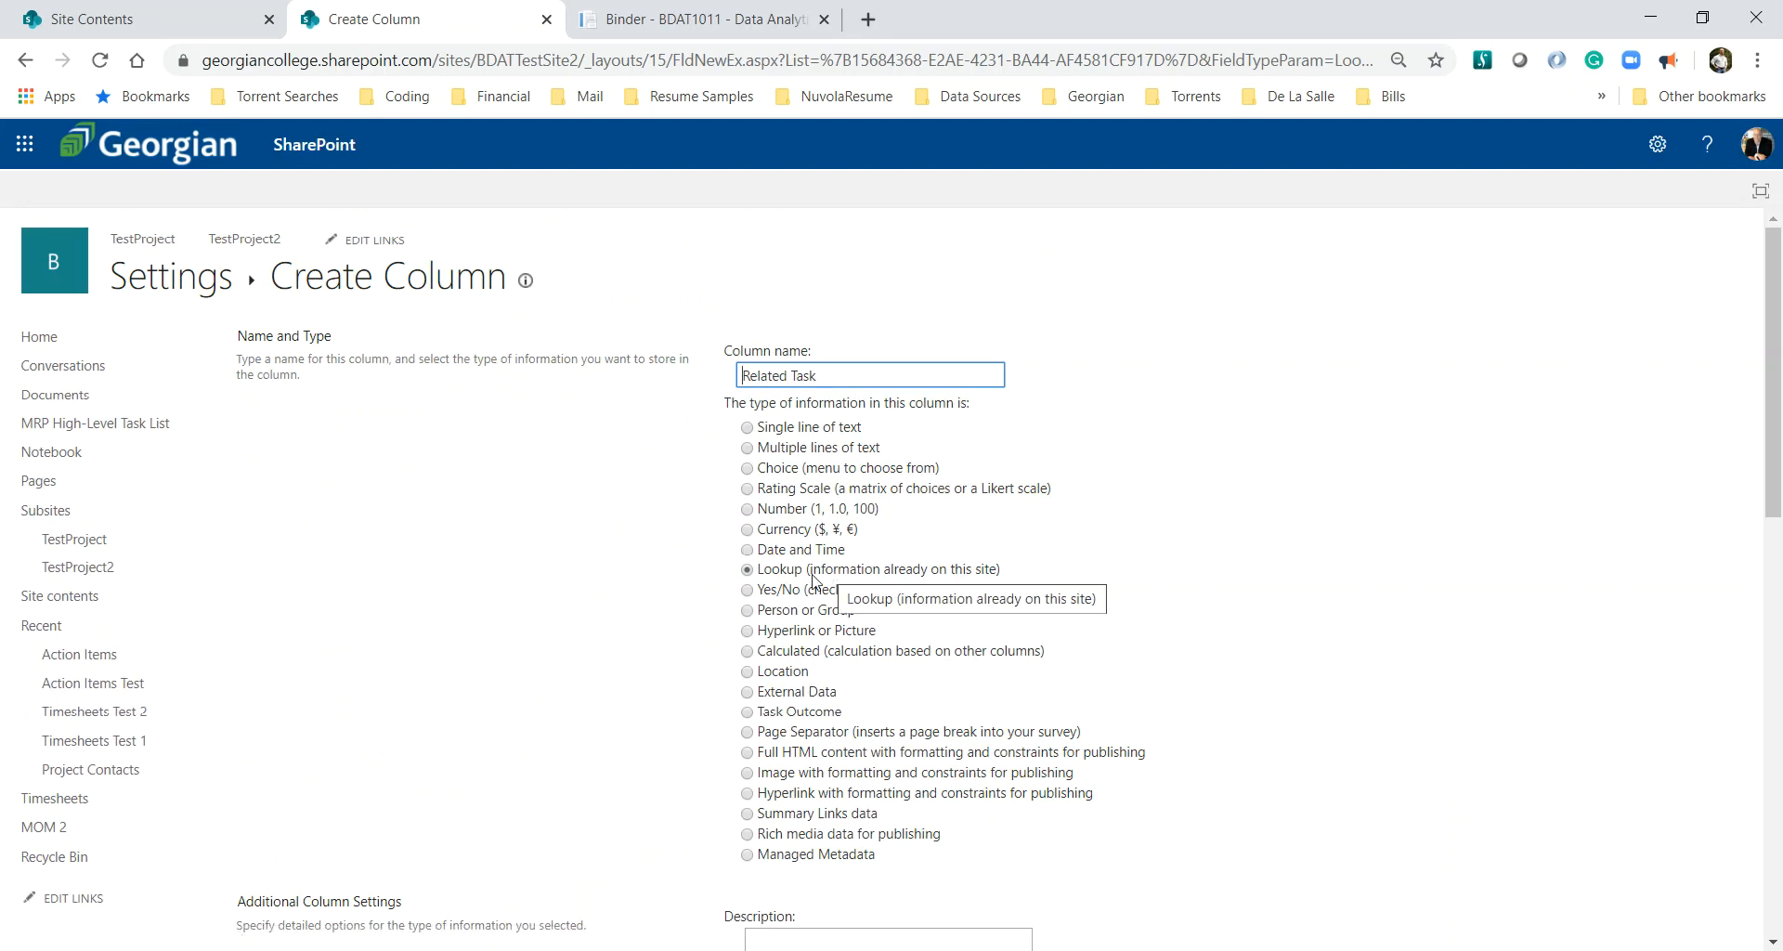
- Check the lesson page for the description text of the Related Task column and return to the column form
scroll(808, 577, down, 3)
scroll(808, 577, down, 2)
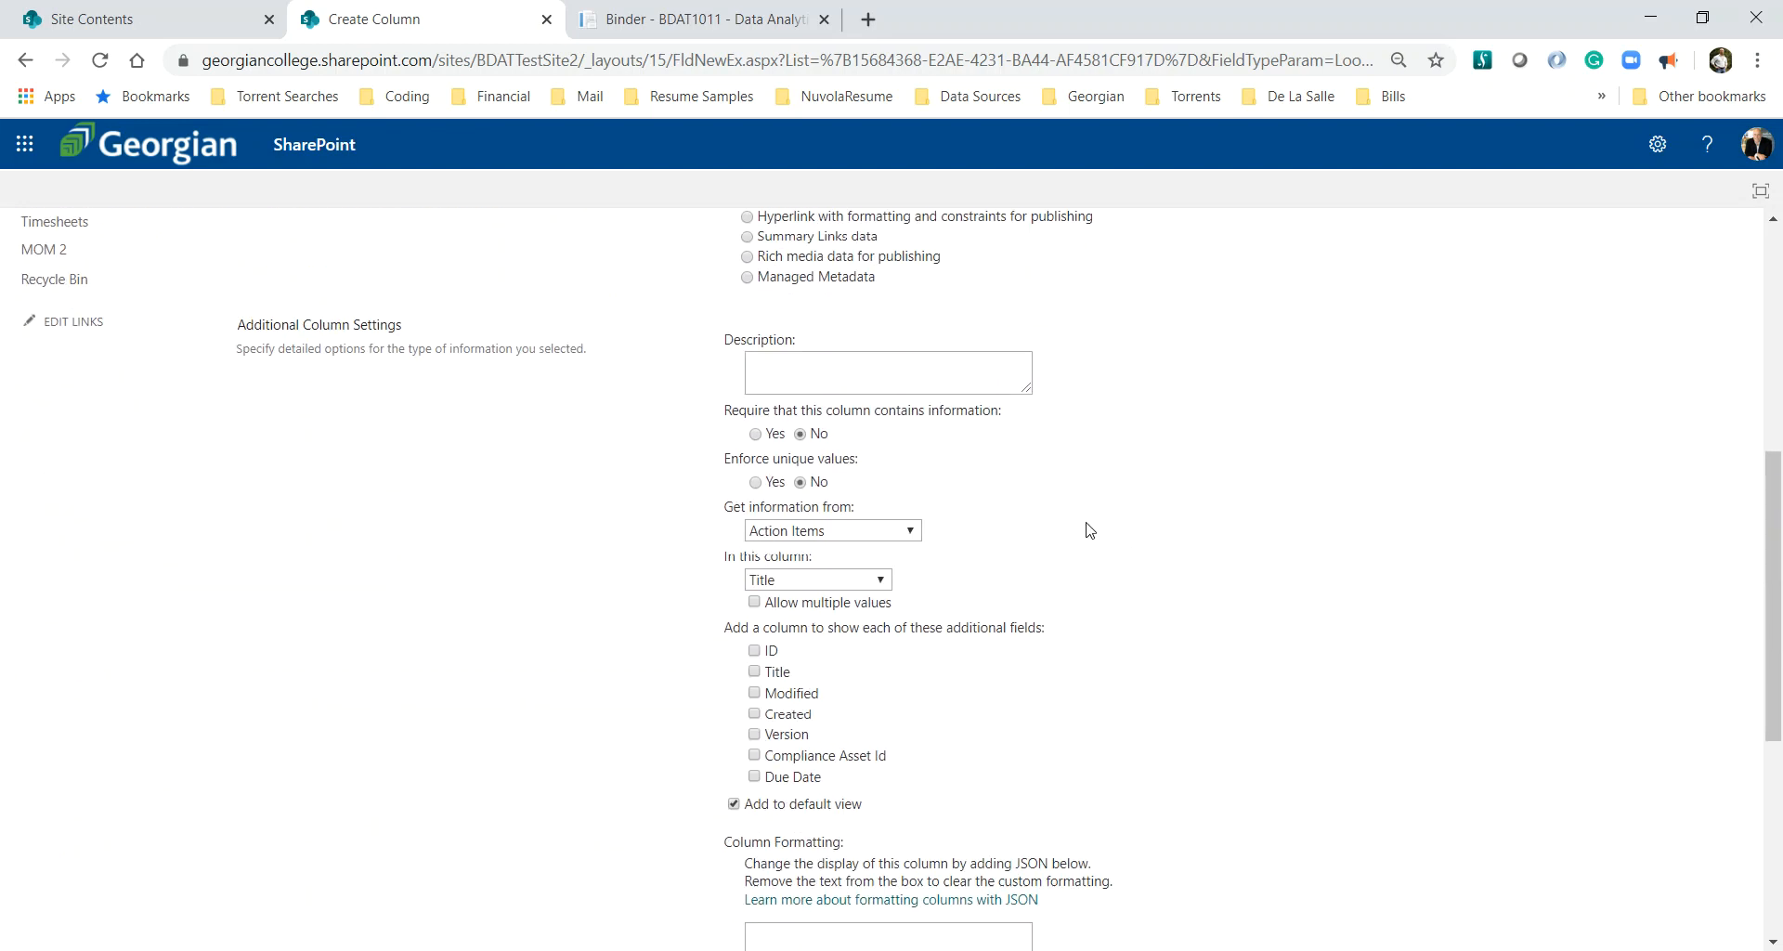
click(841, 362)
click(629, 21)
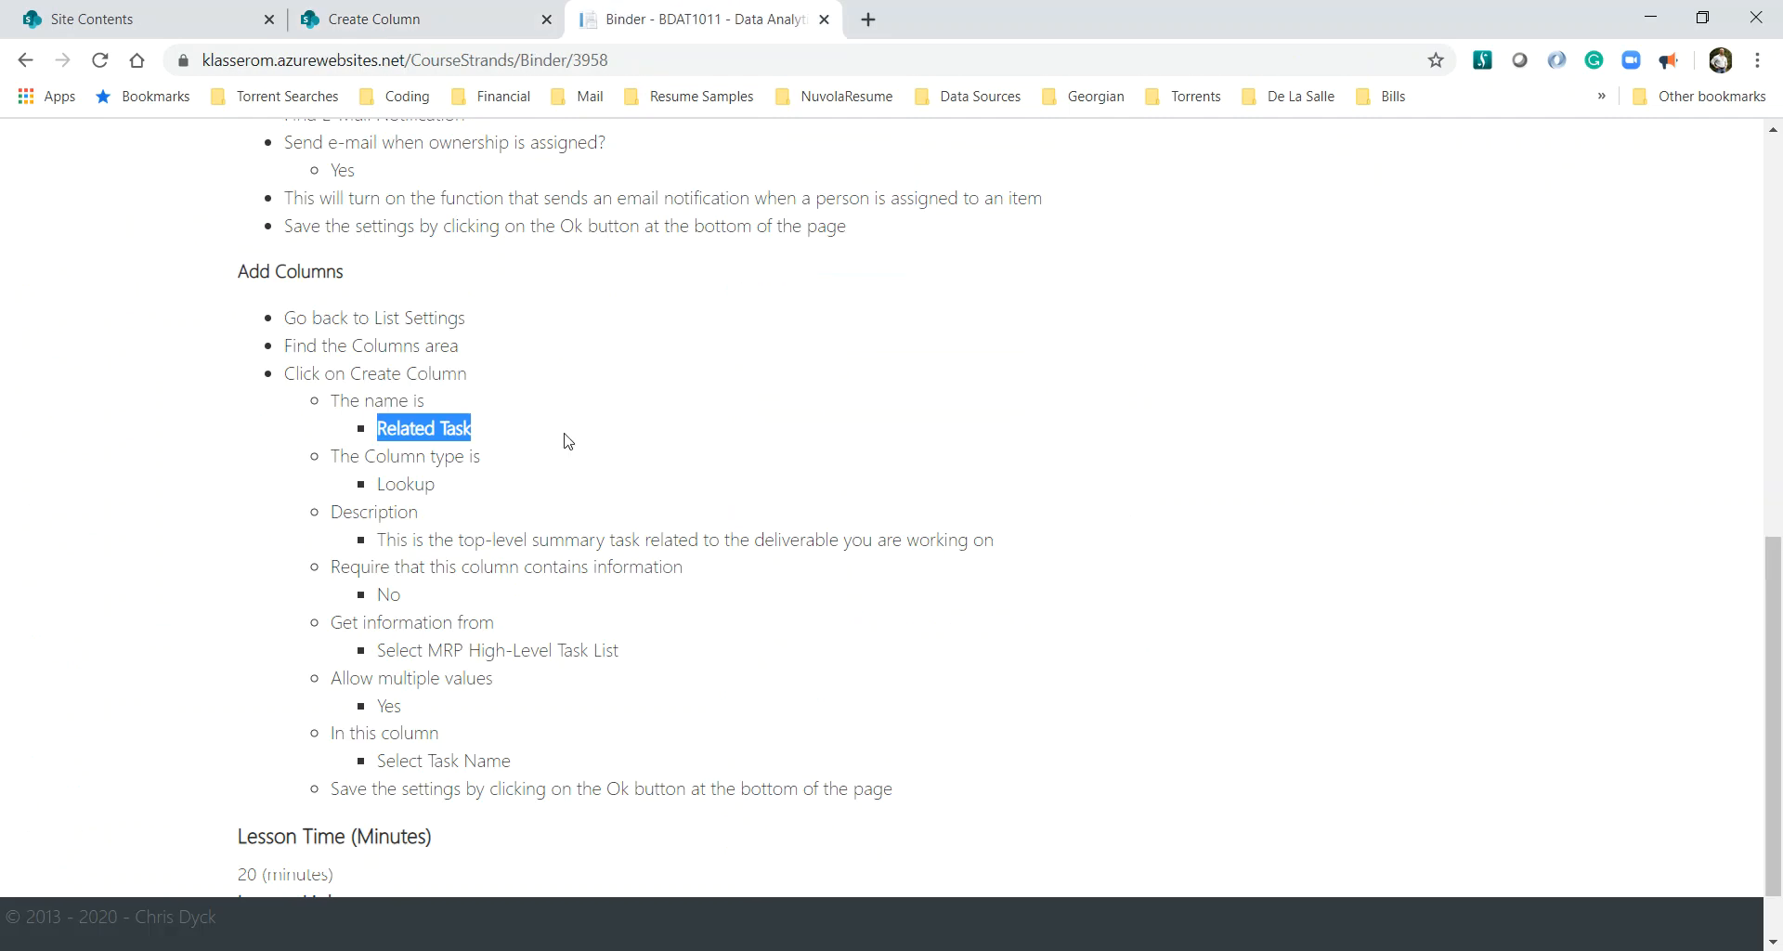
click(397, 538)
triple_click(397, 539)
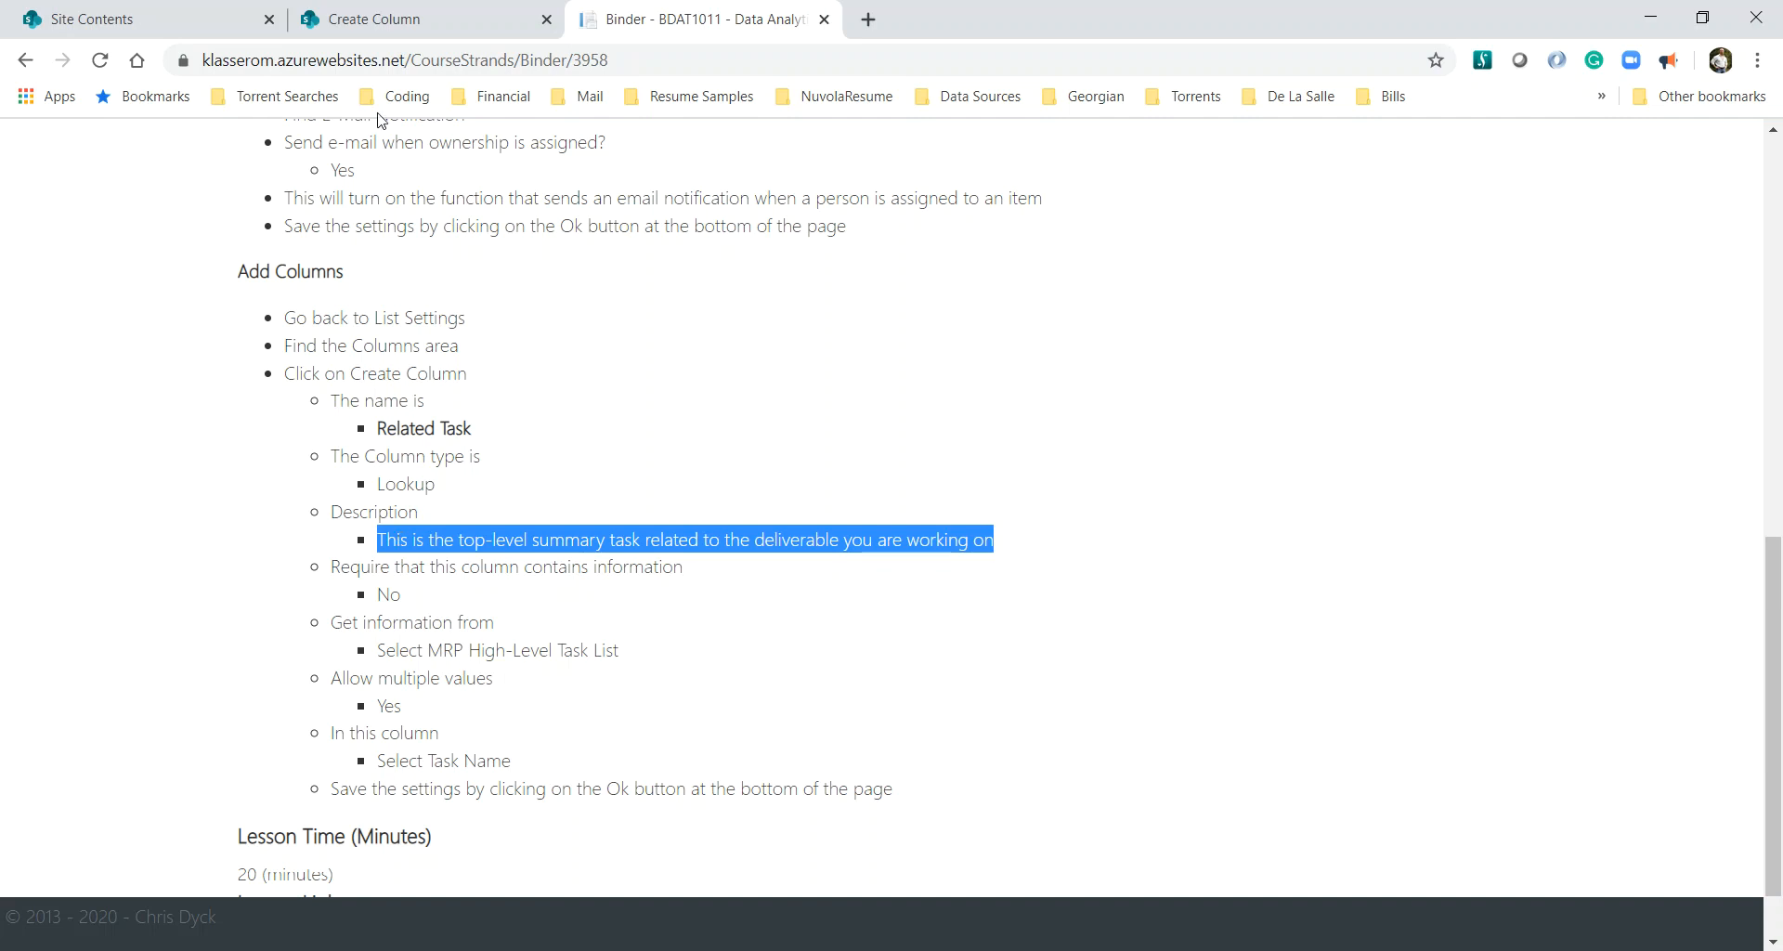
click(397, 20)
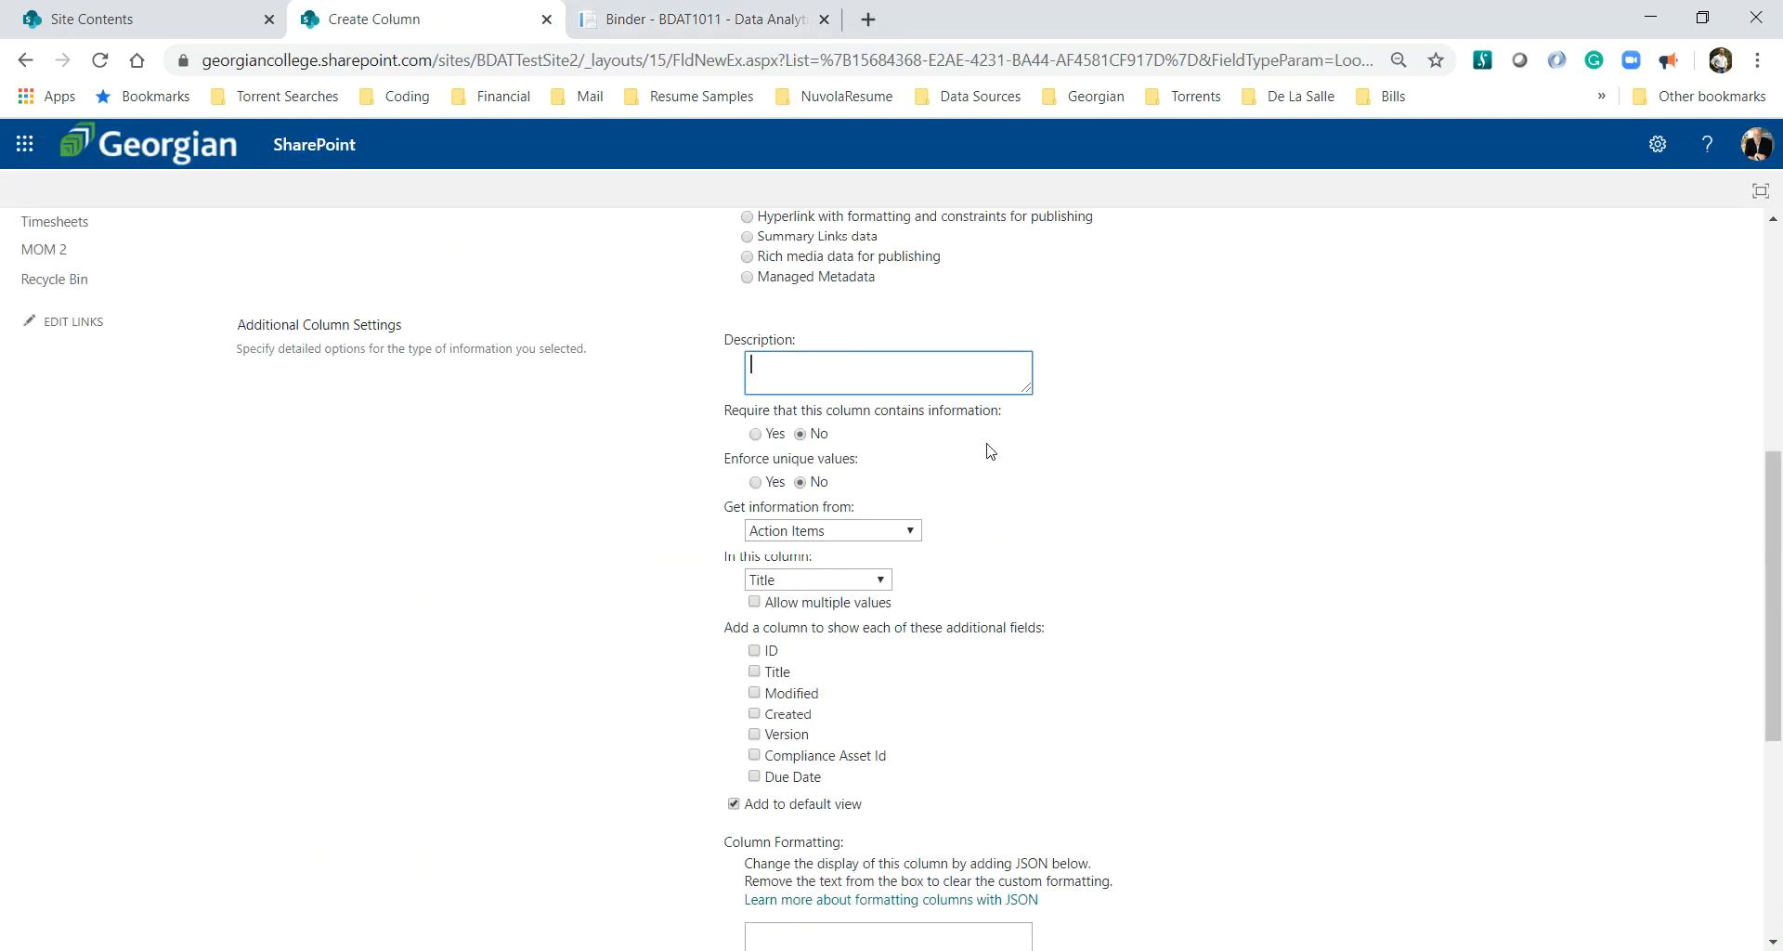
- Enter "A task that relates to the Action Item" as the description of the Related Task column
scroll(990, 451, up, 4)
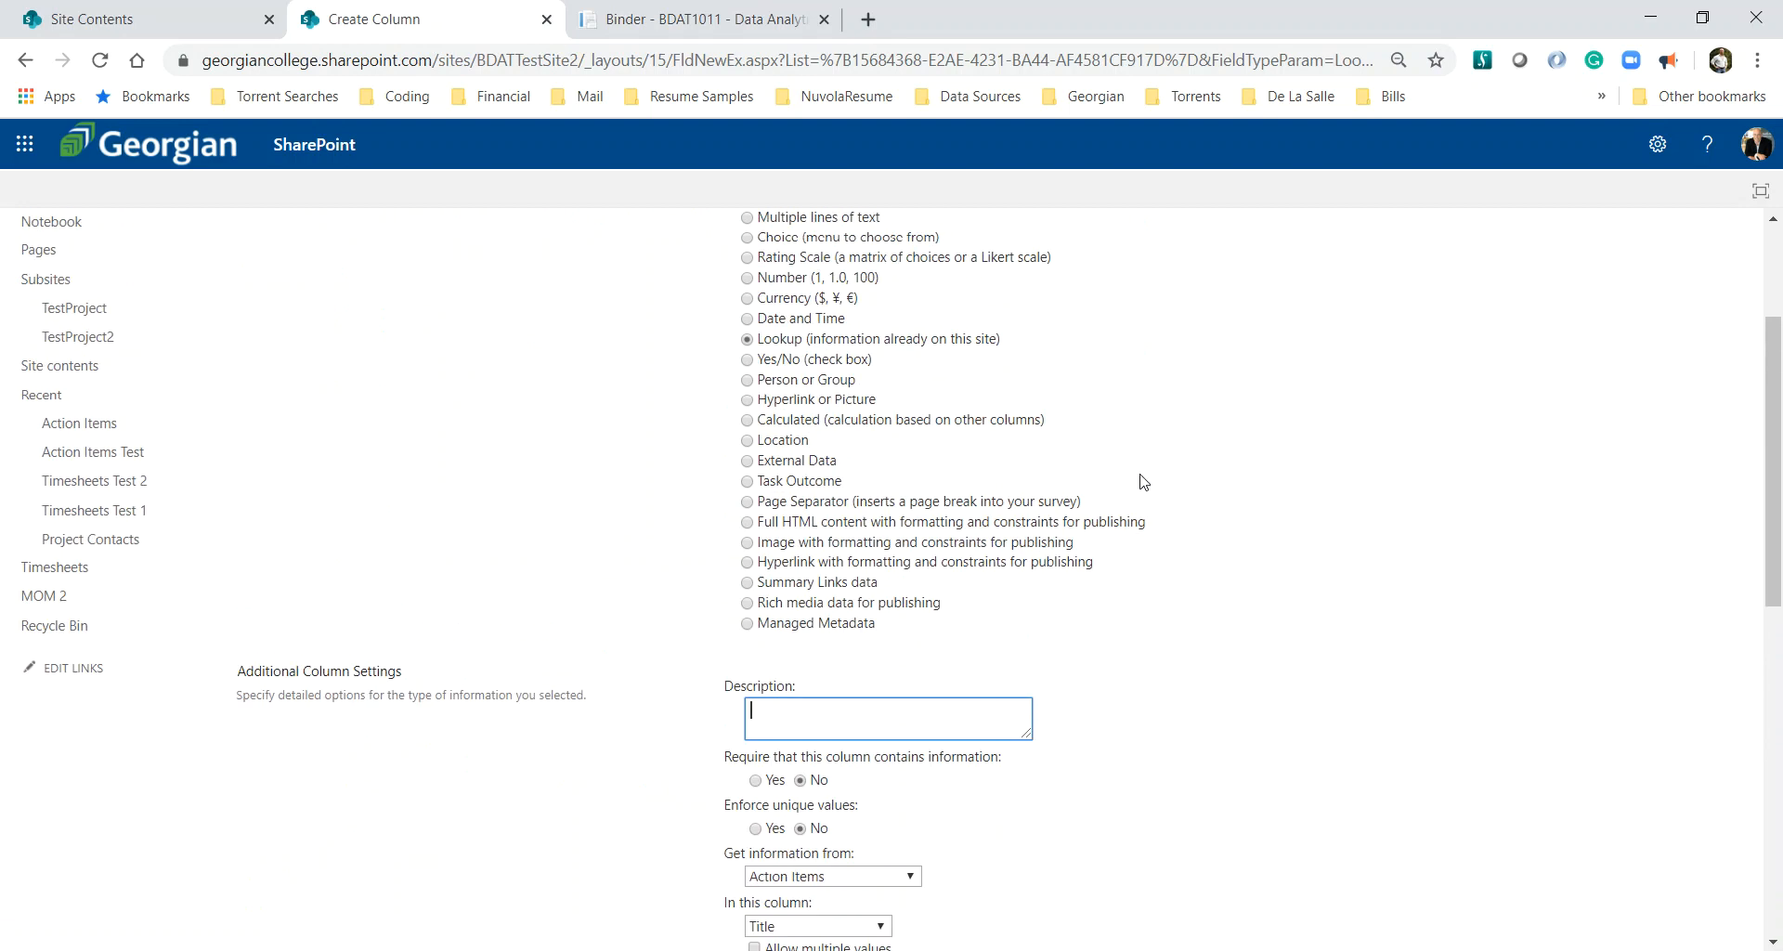
text(T)
key(BackSpace)
text(a)
text(A task)
text( that related)
key(BackSpace)
text(s to the Action Item)
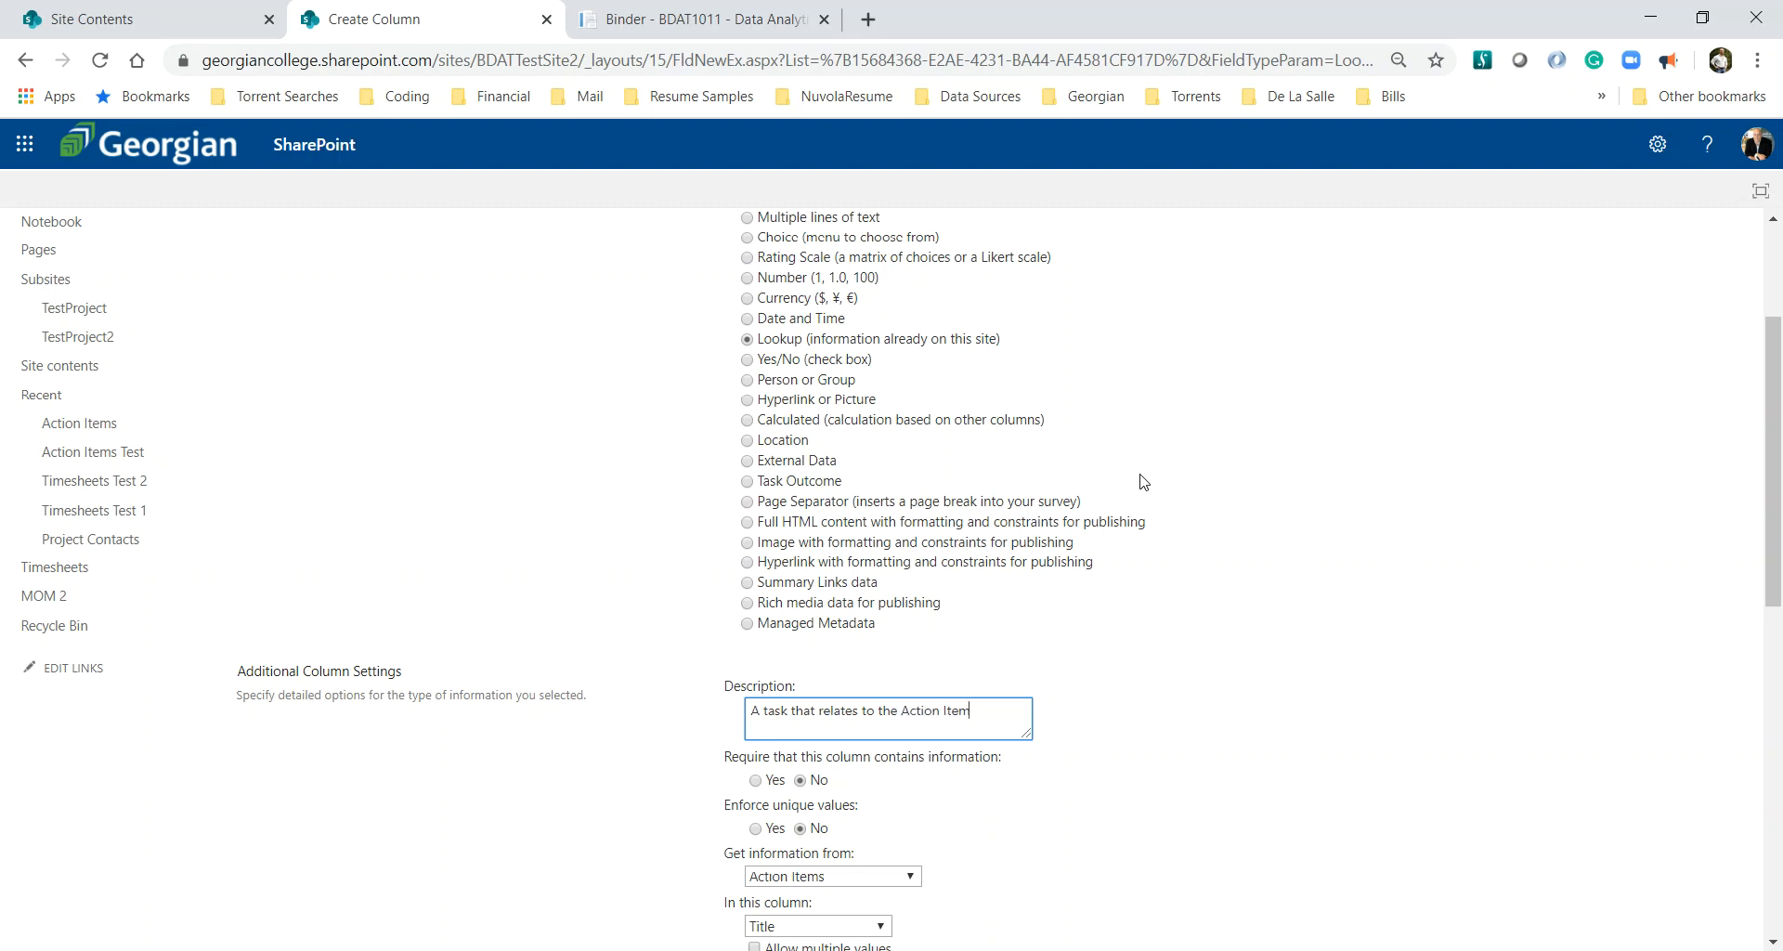
- Set the lookup column to get its information from the MRP High-Level Task List
scroll(1133, 557, down, 1)
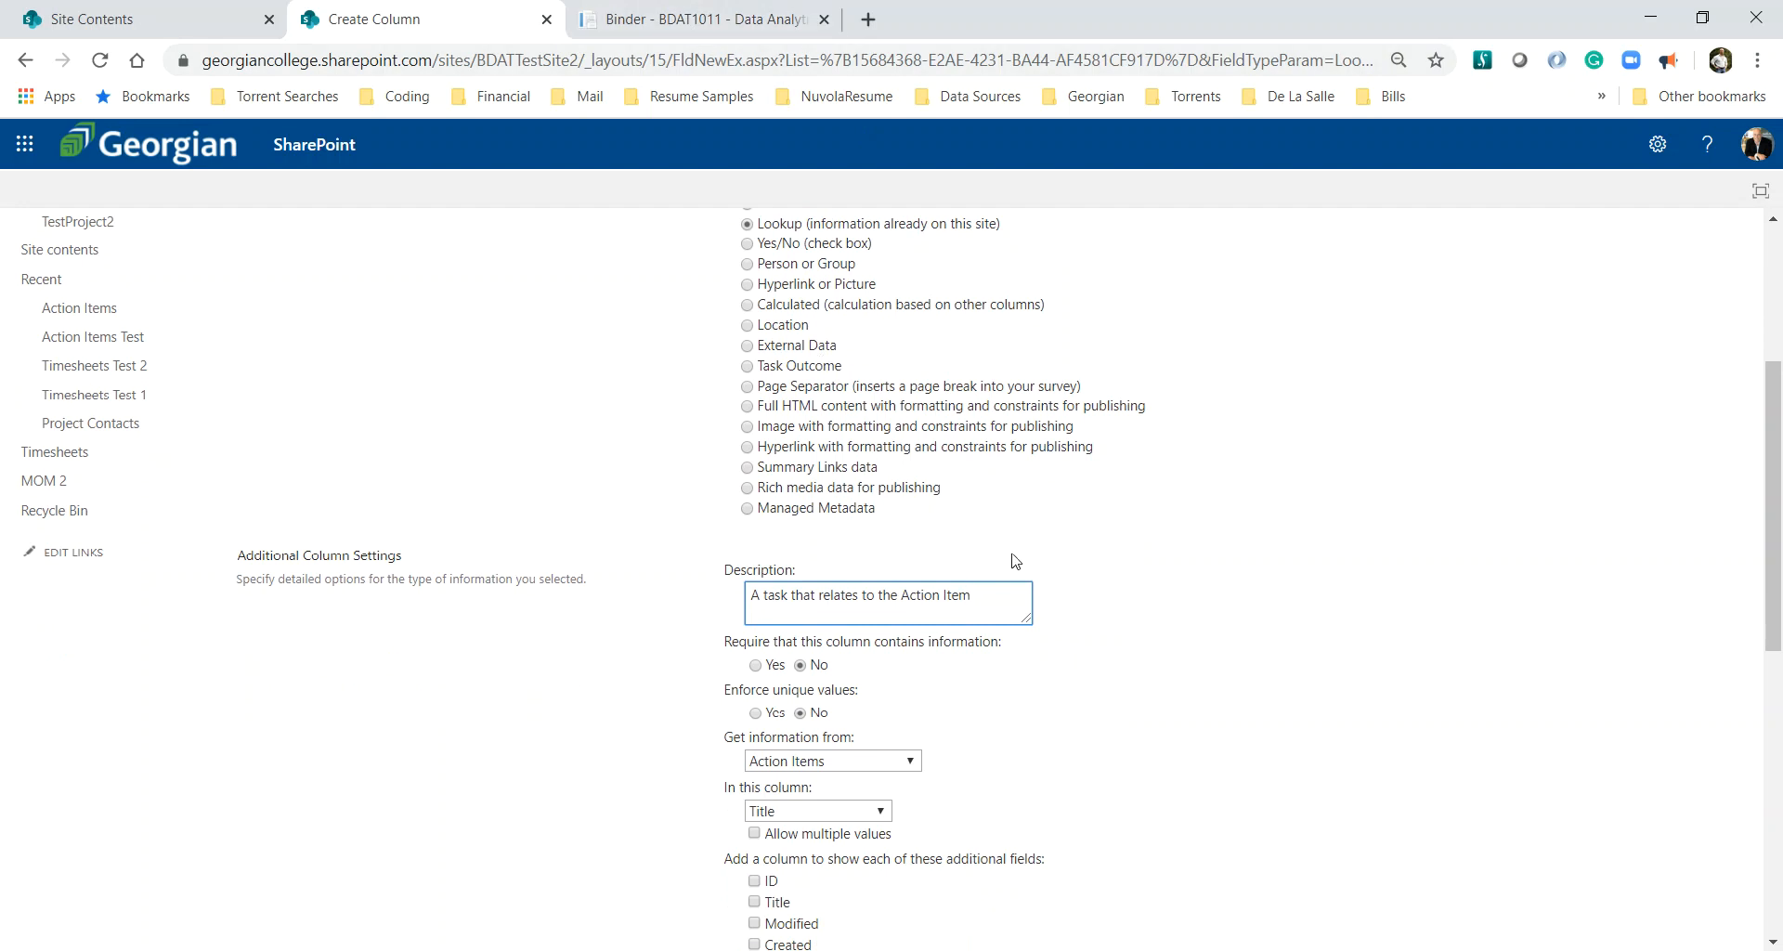
scroll(1064, 558, down, 1)
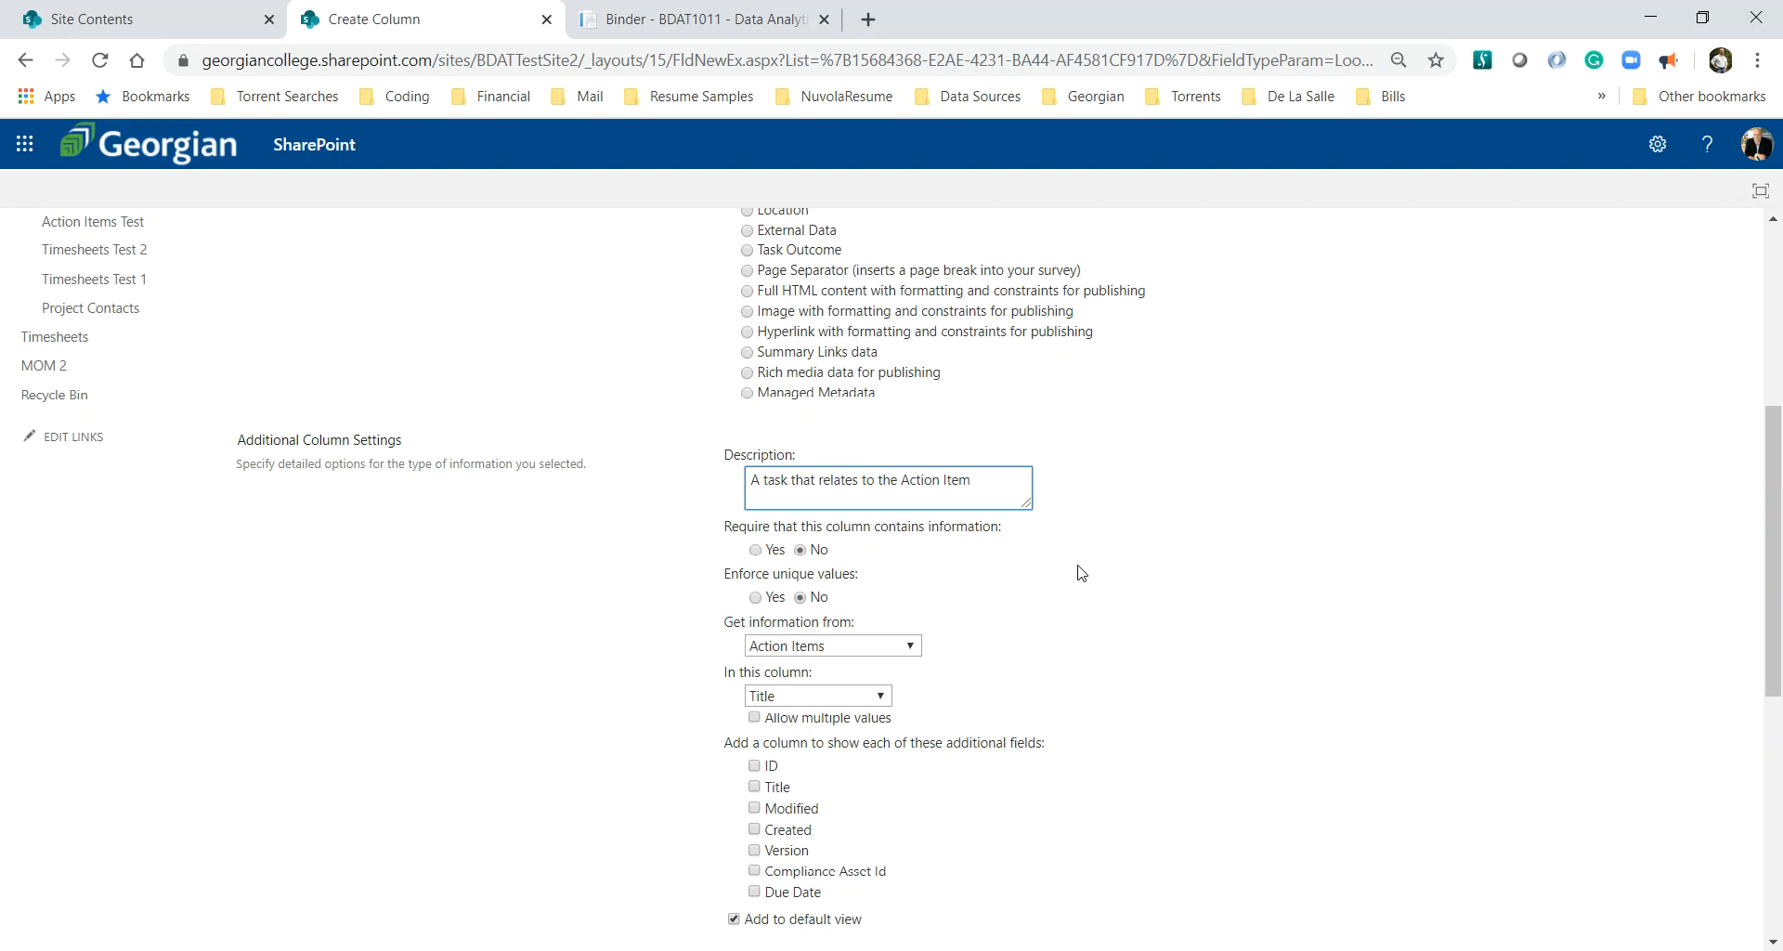
scroll(1081, 573, down, 1)
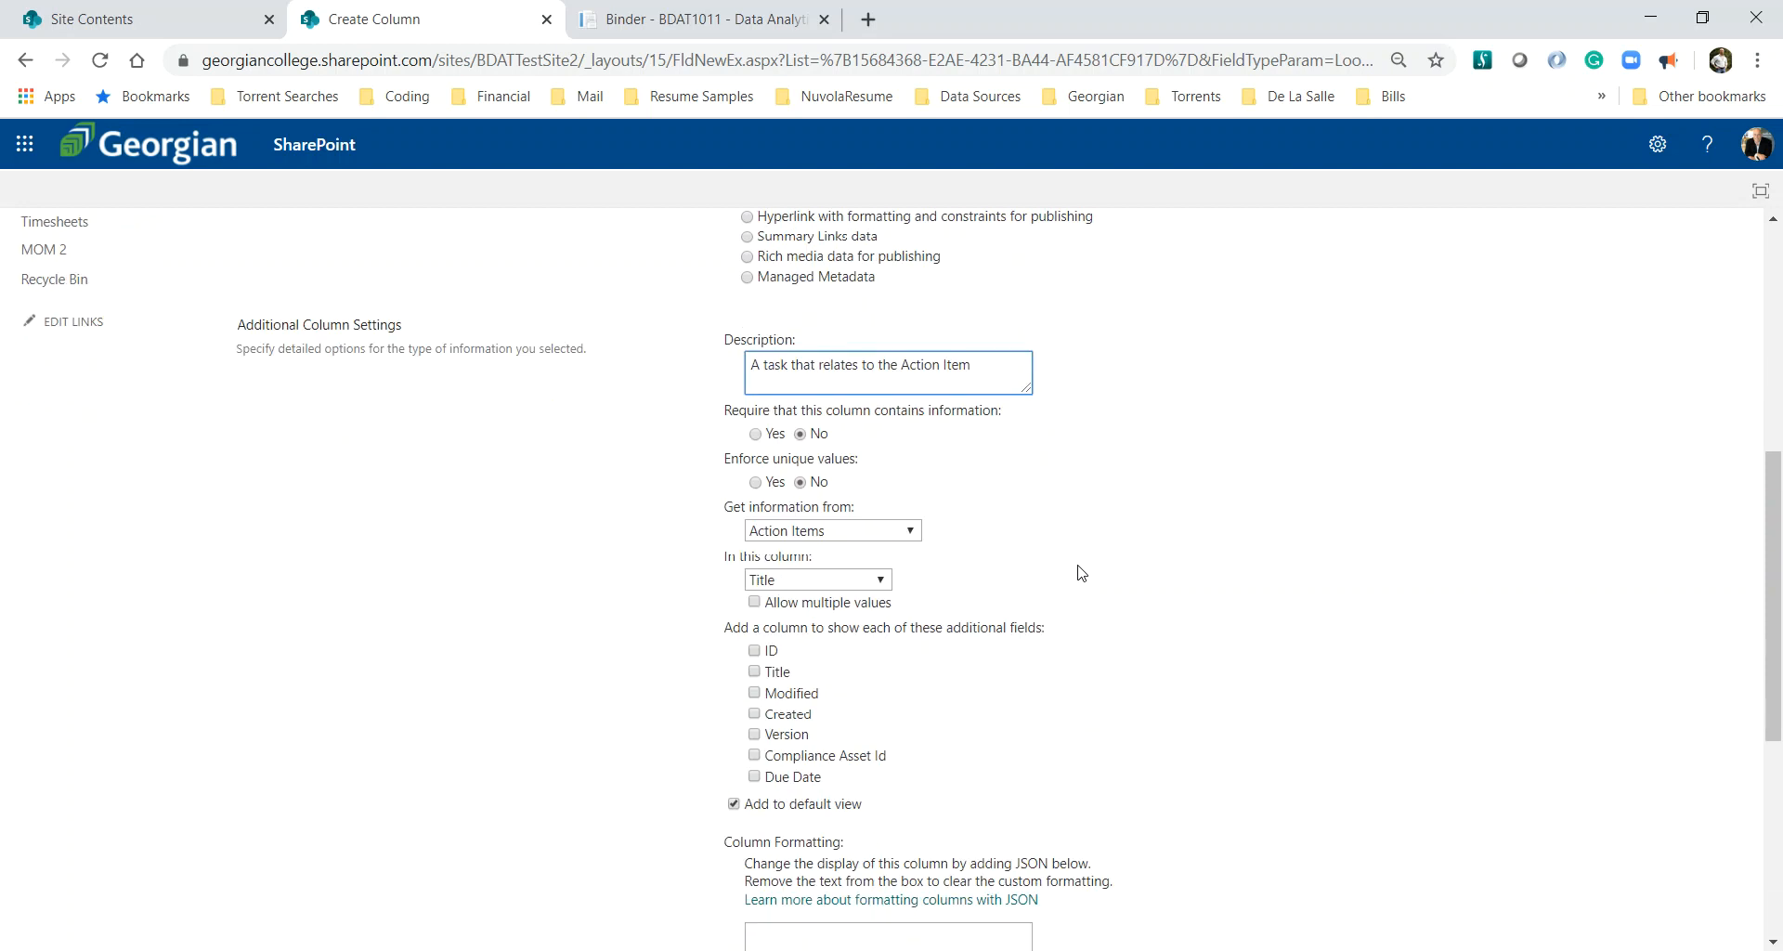
click(786, 534)
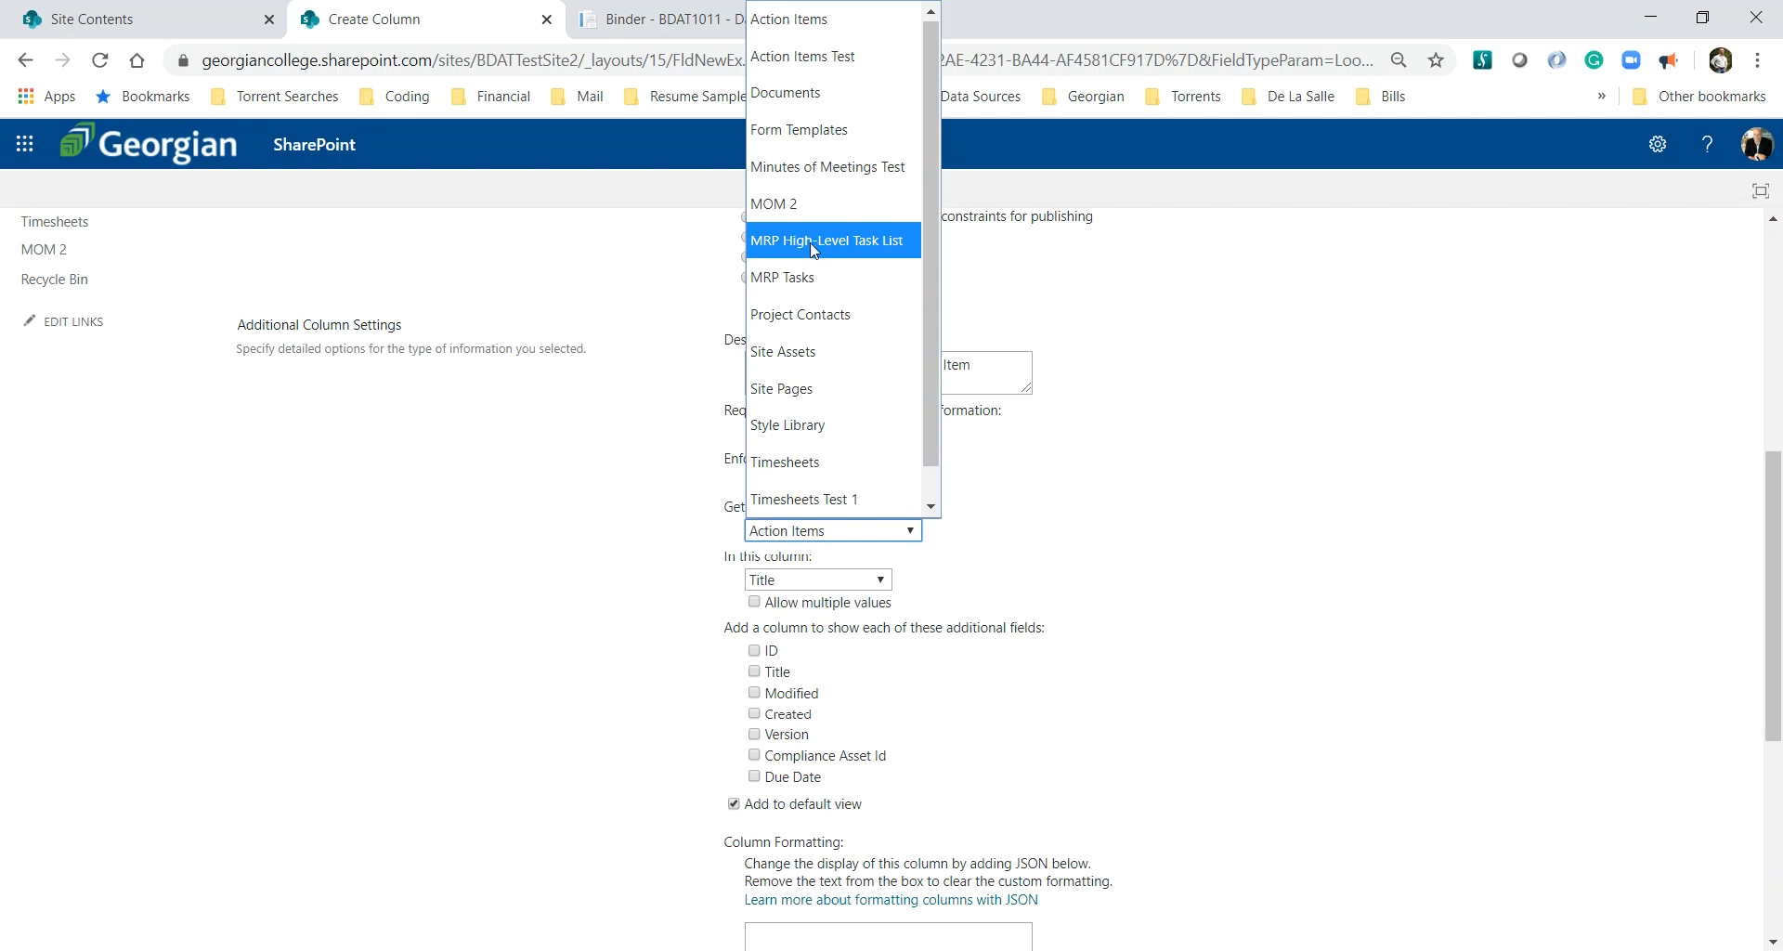
click(844, 240)
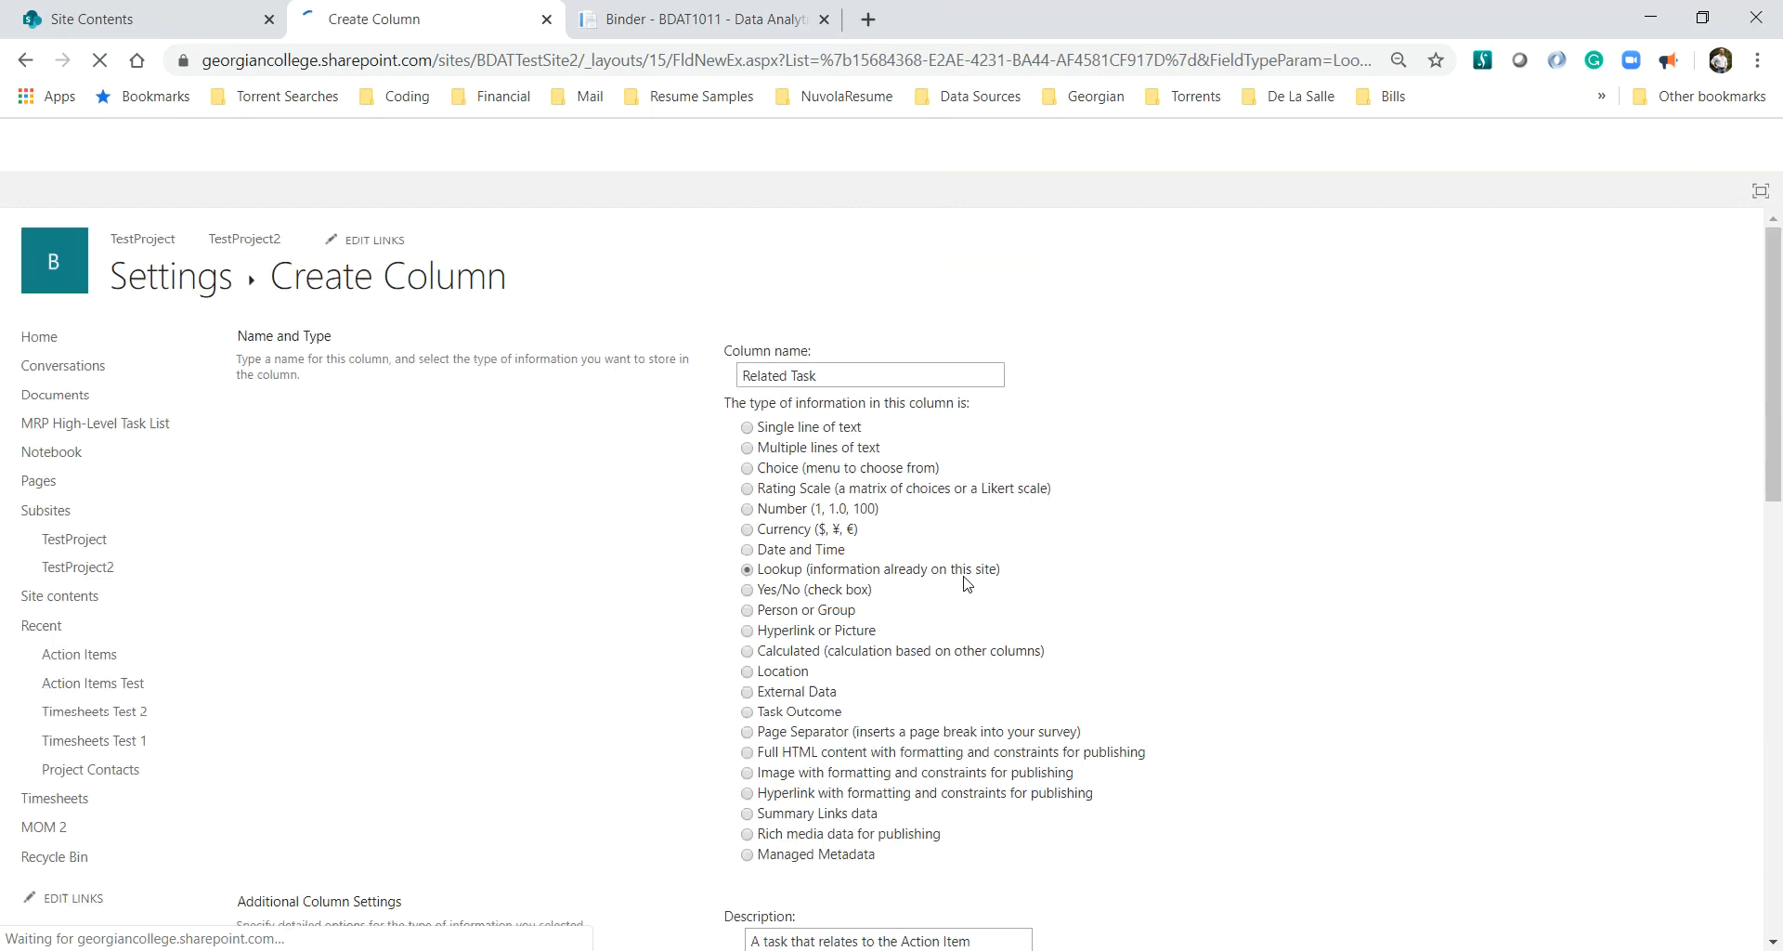
scroll(965, 583, down, 3)
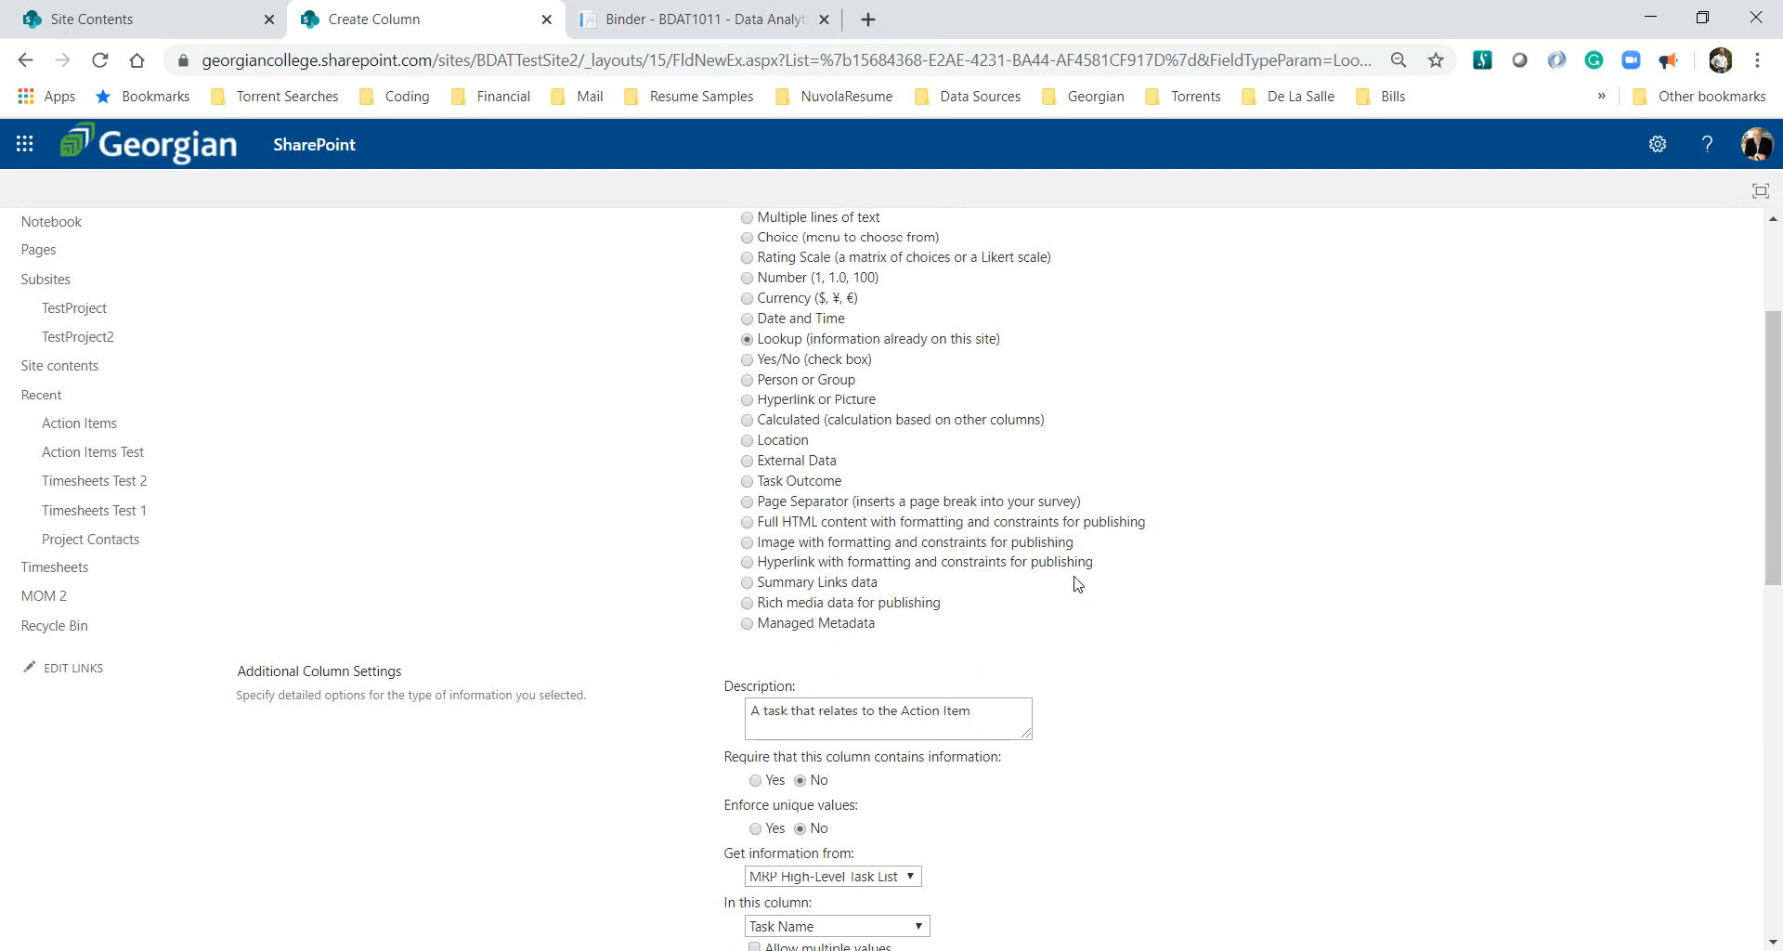
scroll(1111, 563, down, 1)
scroll(1110, 564, down, 2)
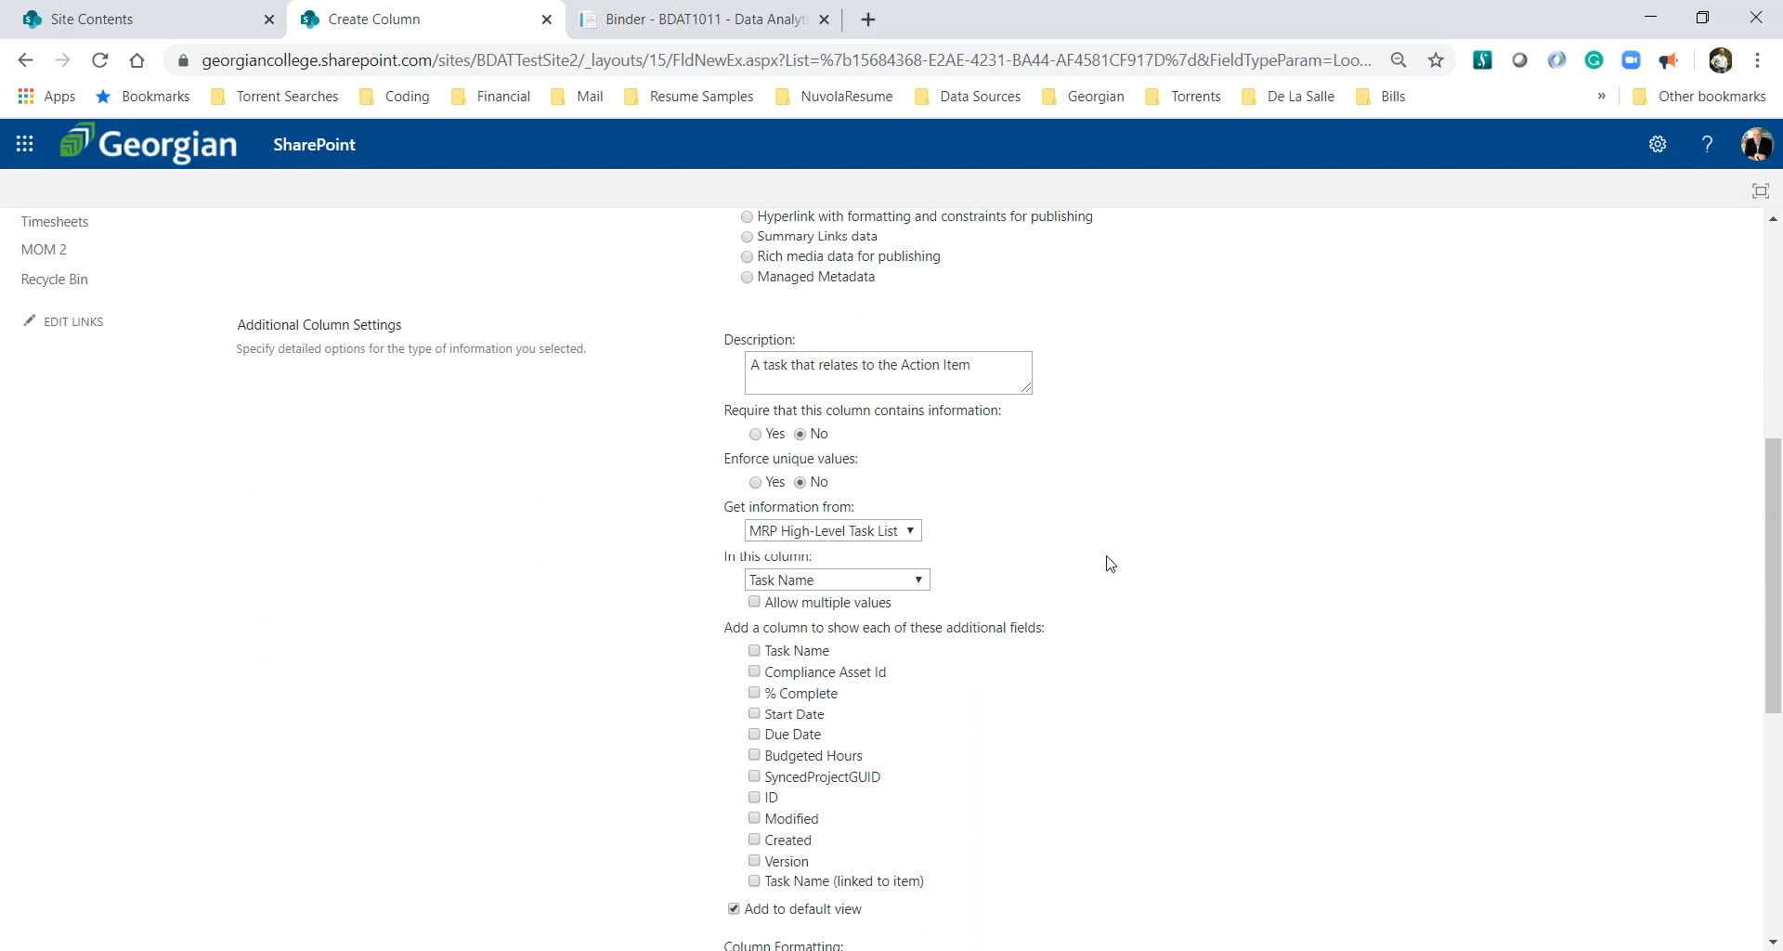
scroll(1110, 564, down, 1)
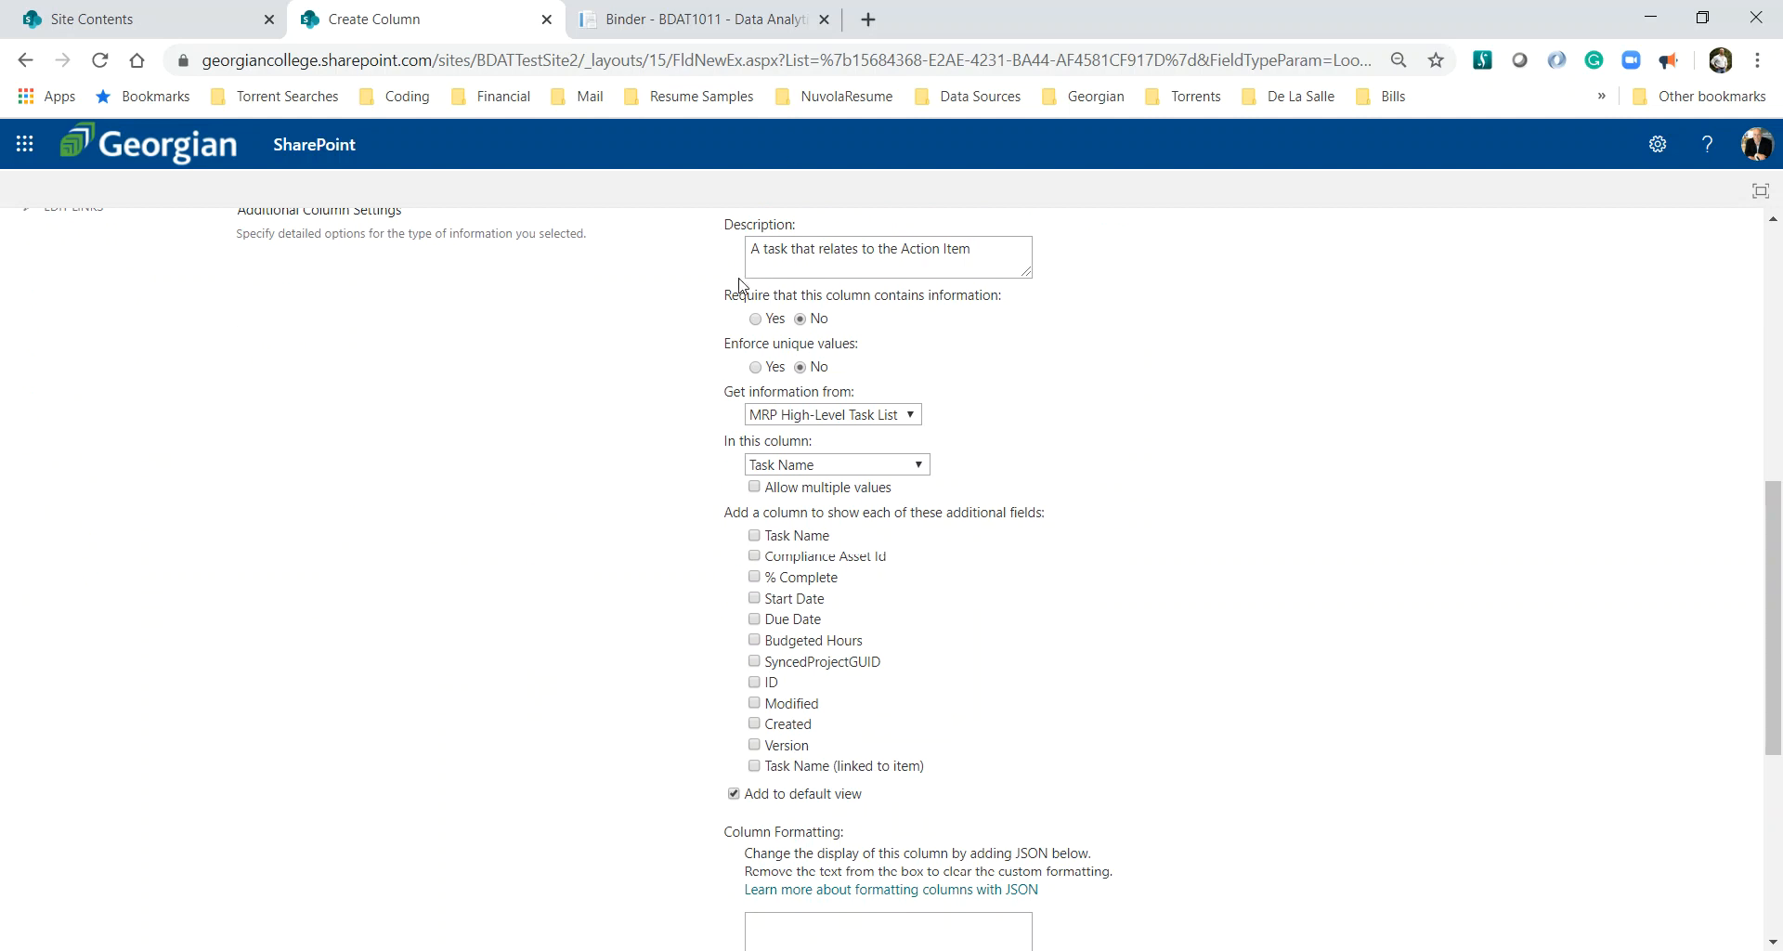
- Check the remaining column options on the lesson page, allow multiple values for the Related Task column, and save it
click(665, 28)
scroll(580, 481, down, 1)
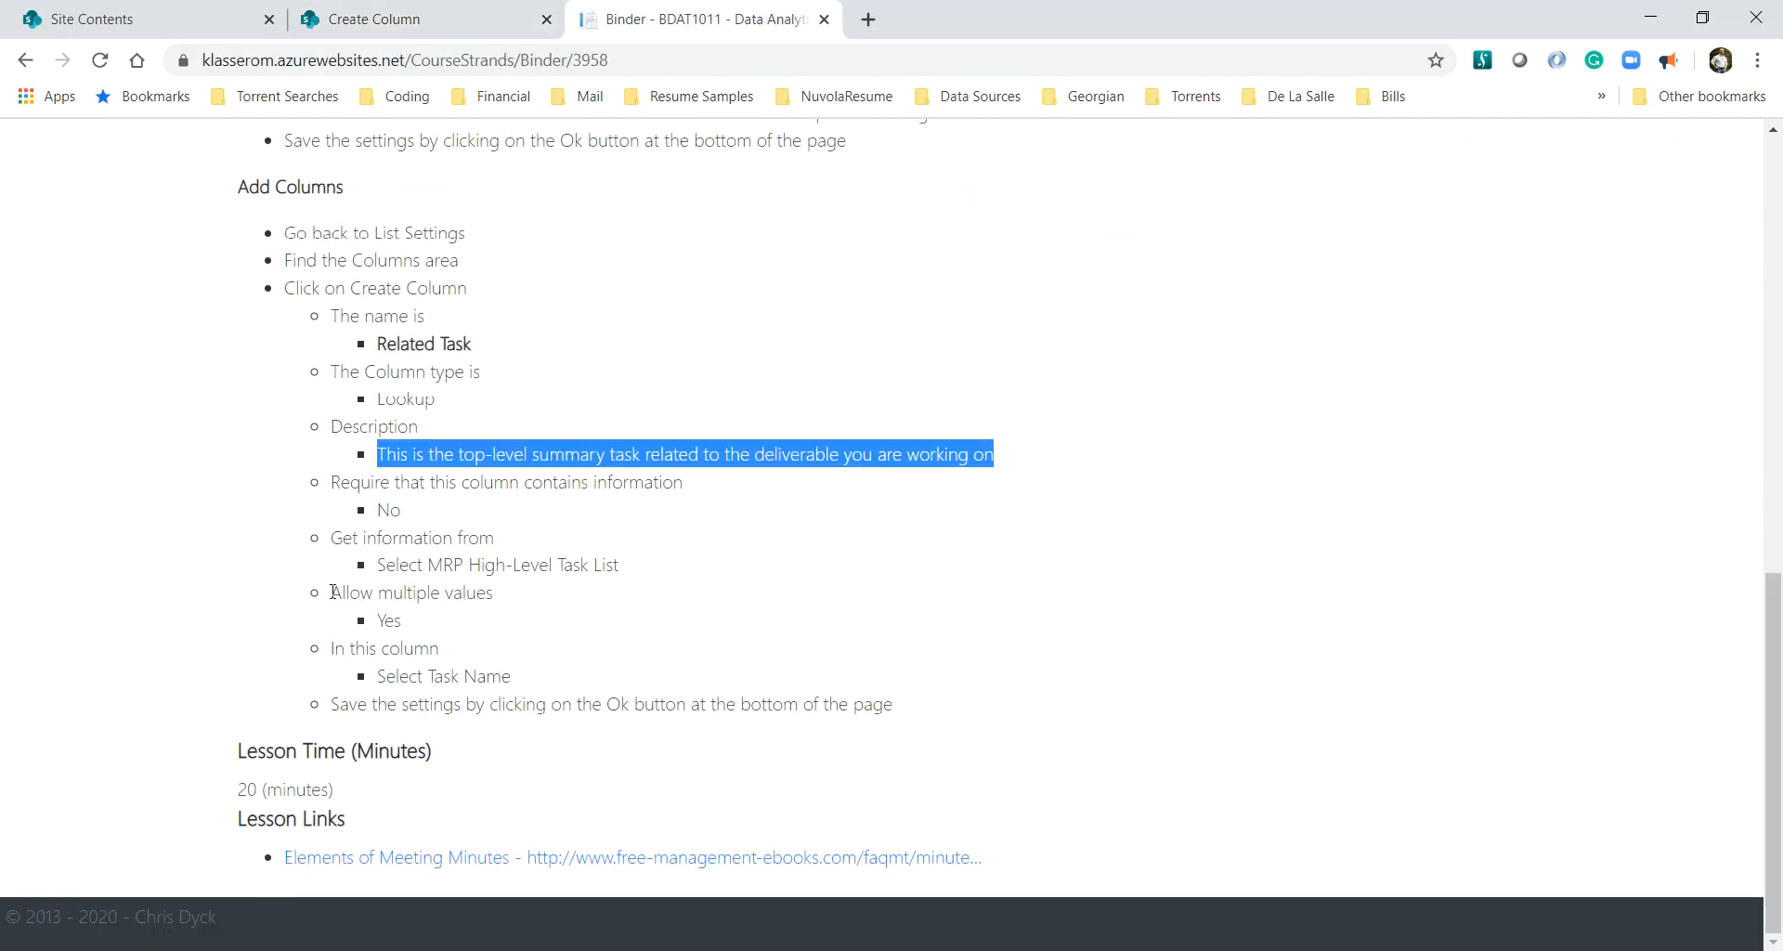
click(377, 22)
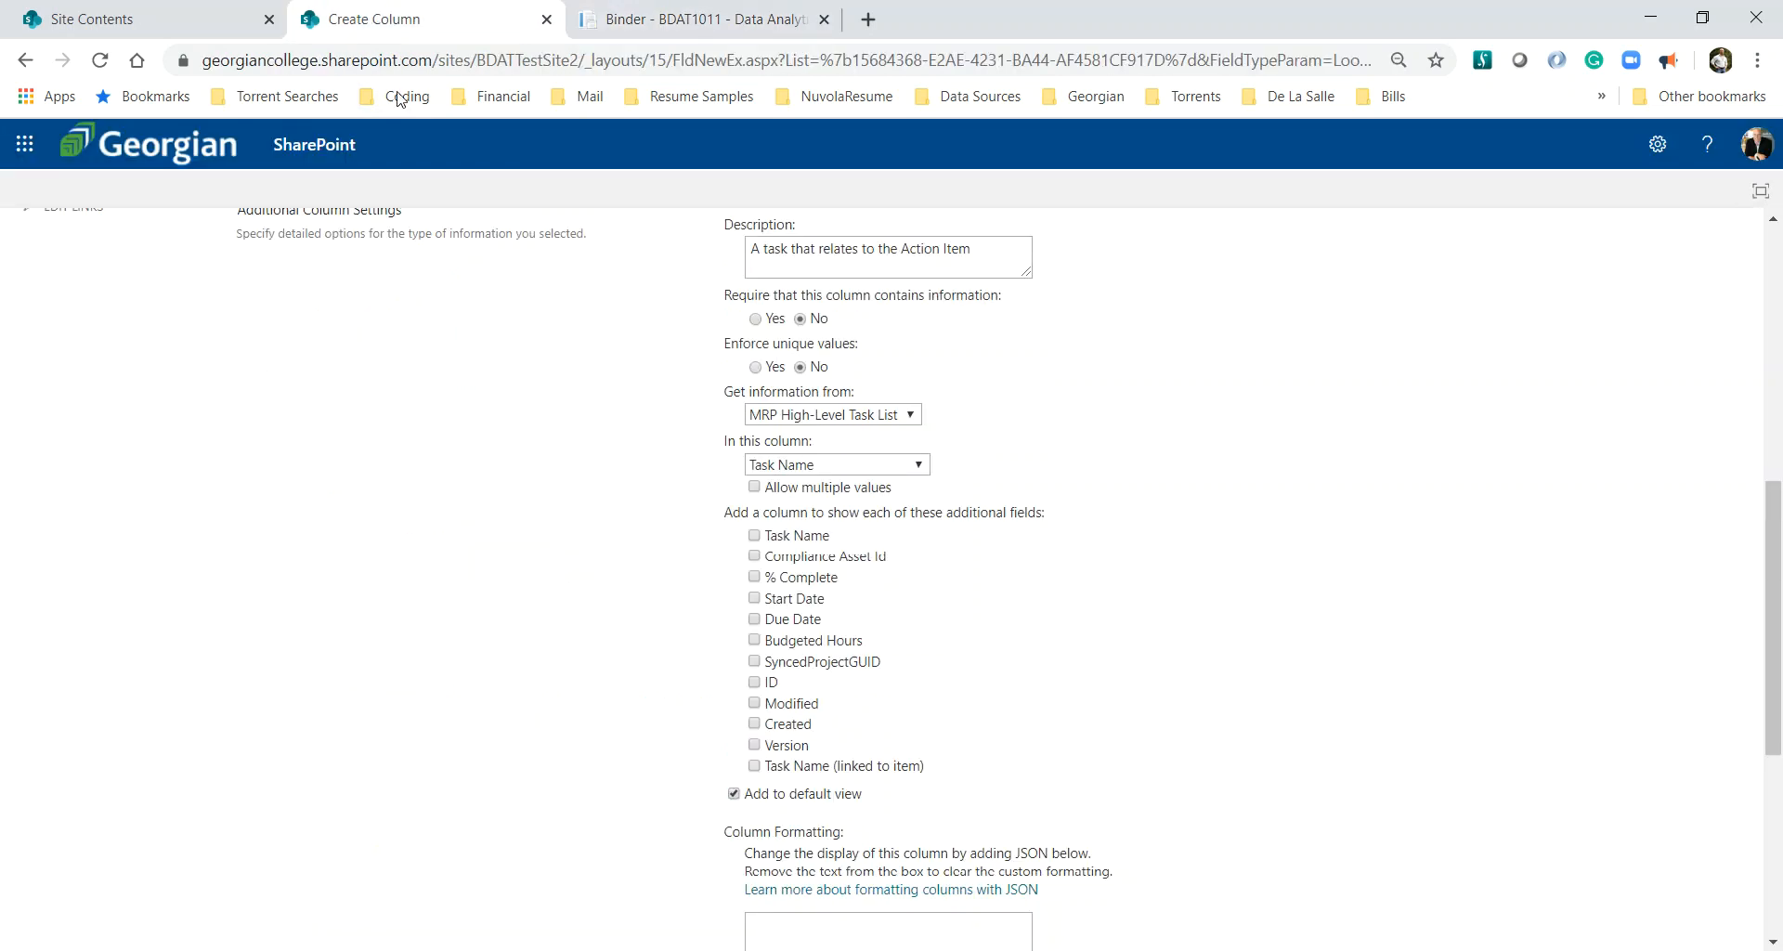
click(756, 487)
scroll(1137, 561, down, 5)
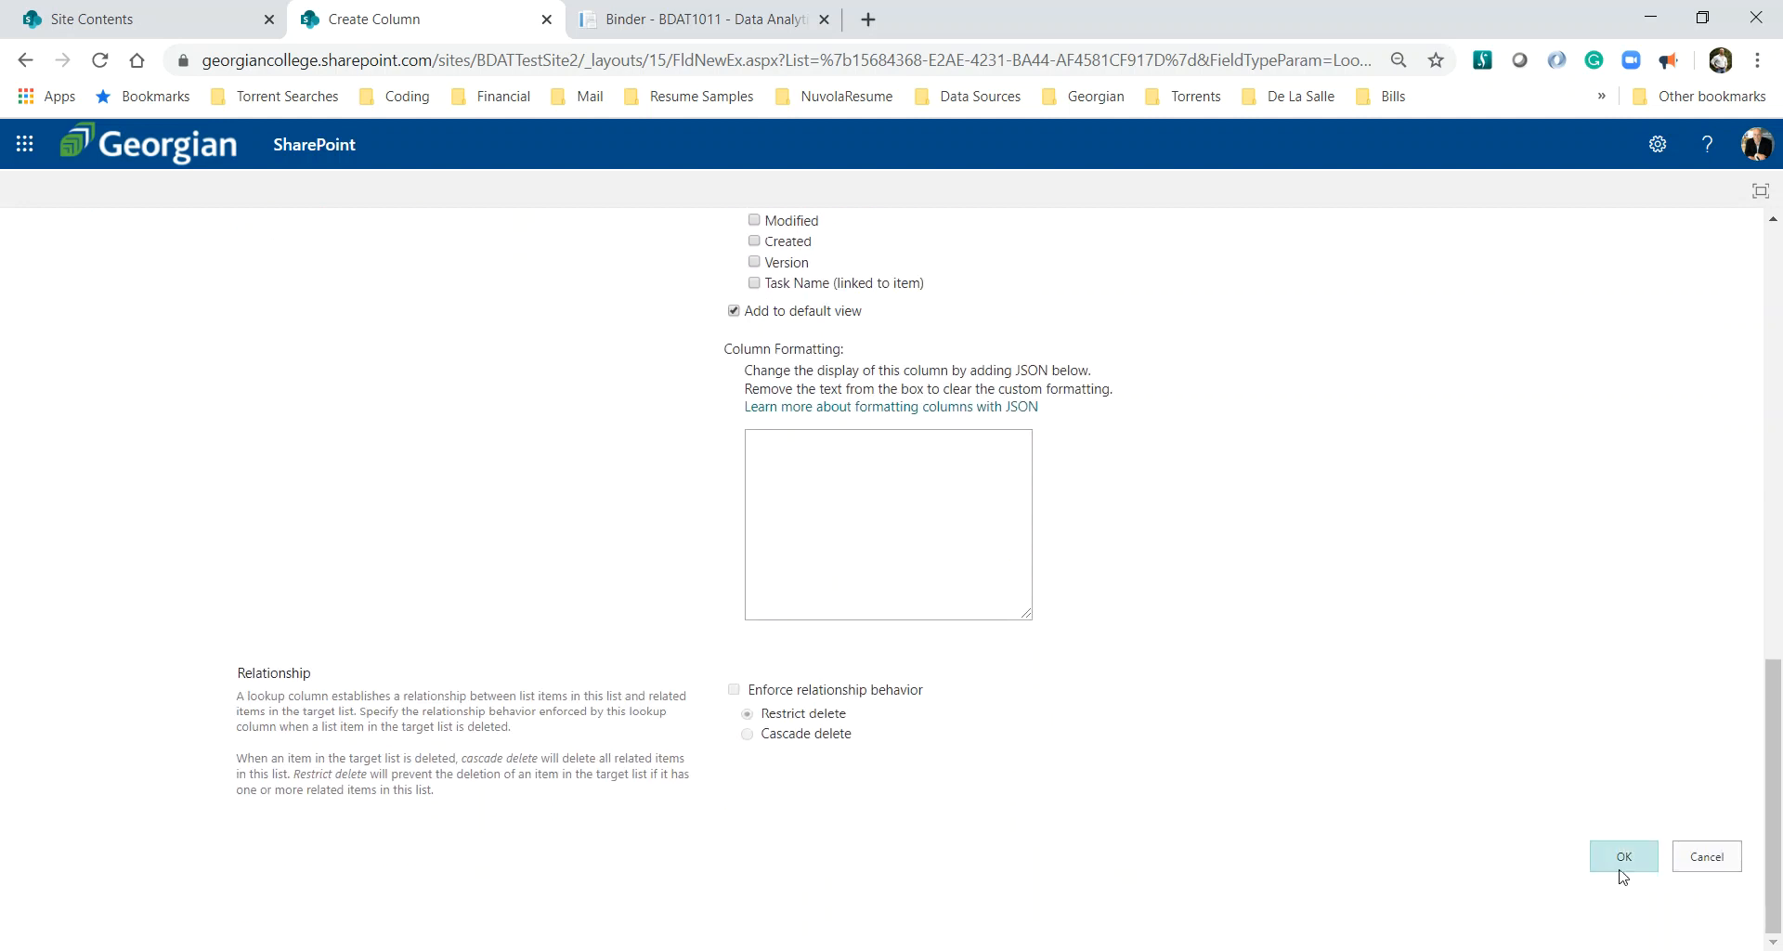
click(1623, 865)
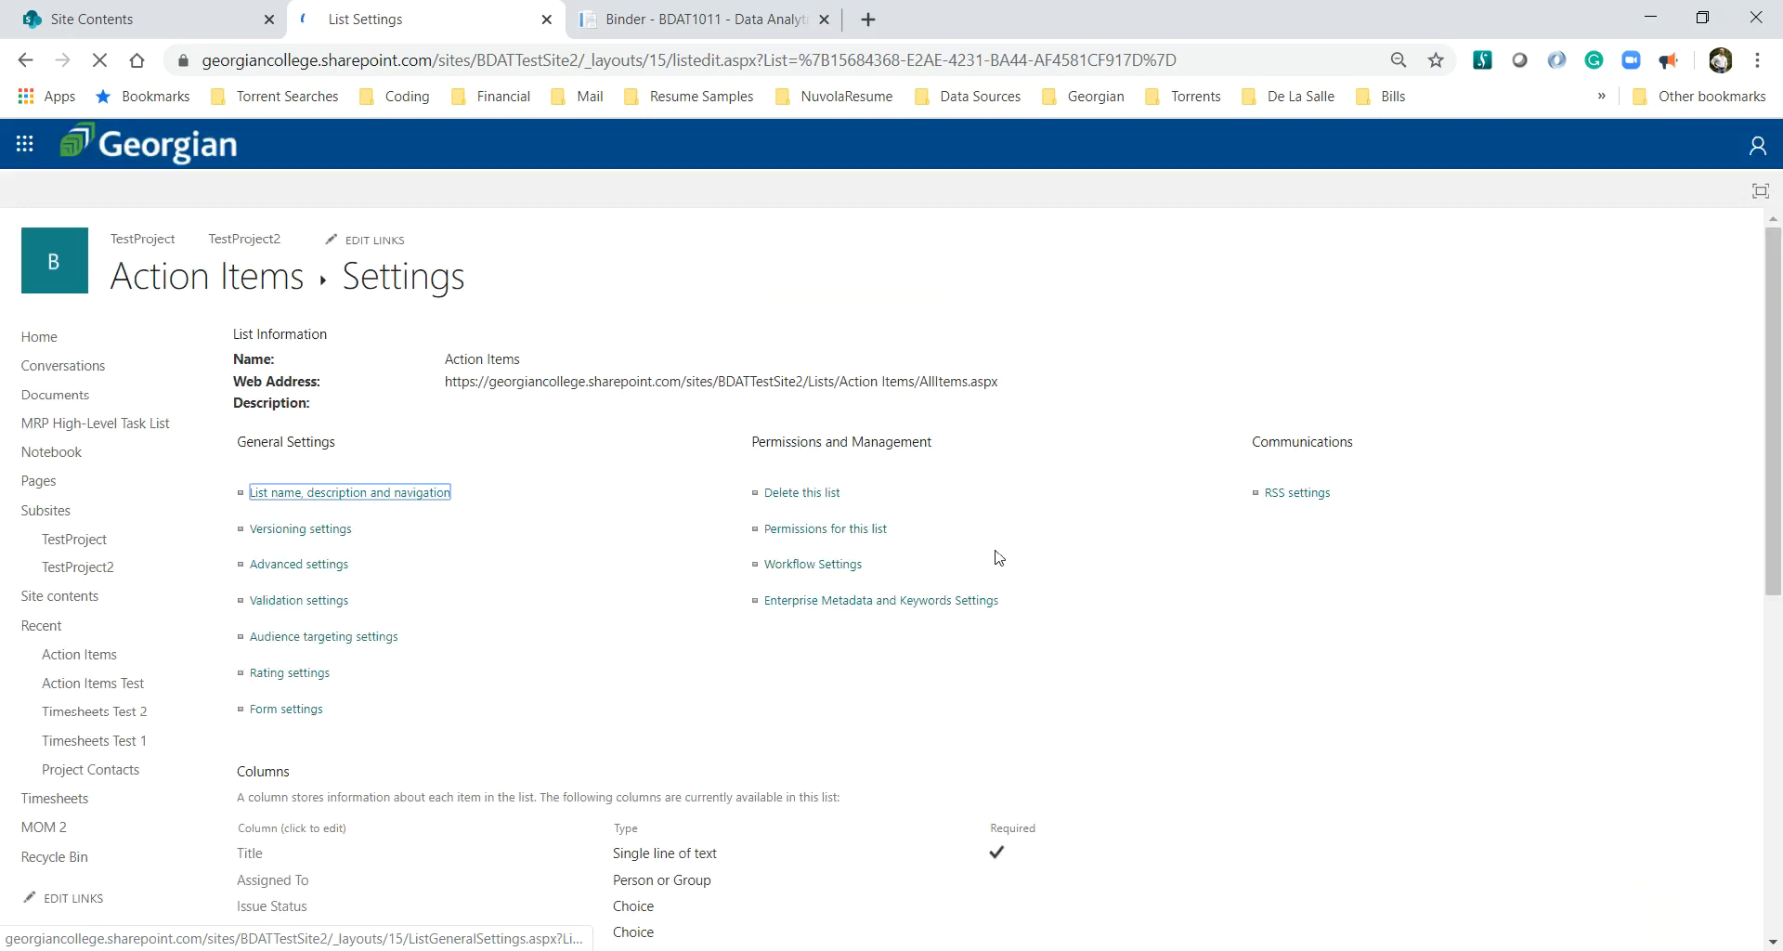
- Examine the Category column's choices and default value in the Action Items list settings, leaving the column without saving changes
scroll(784, 589, down, 4)
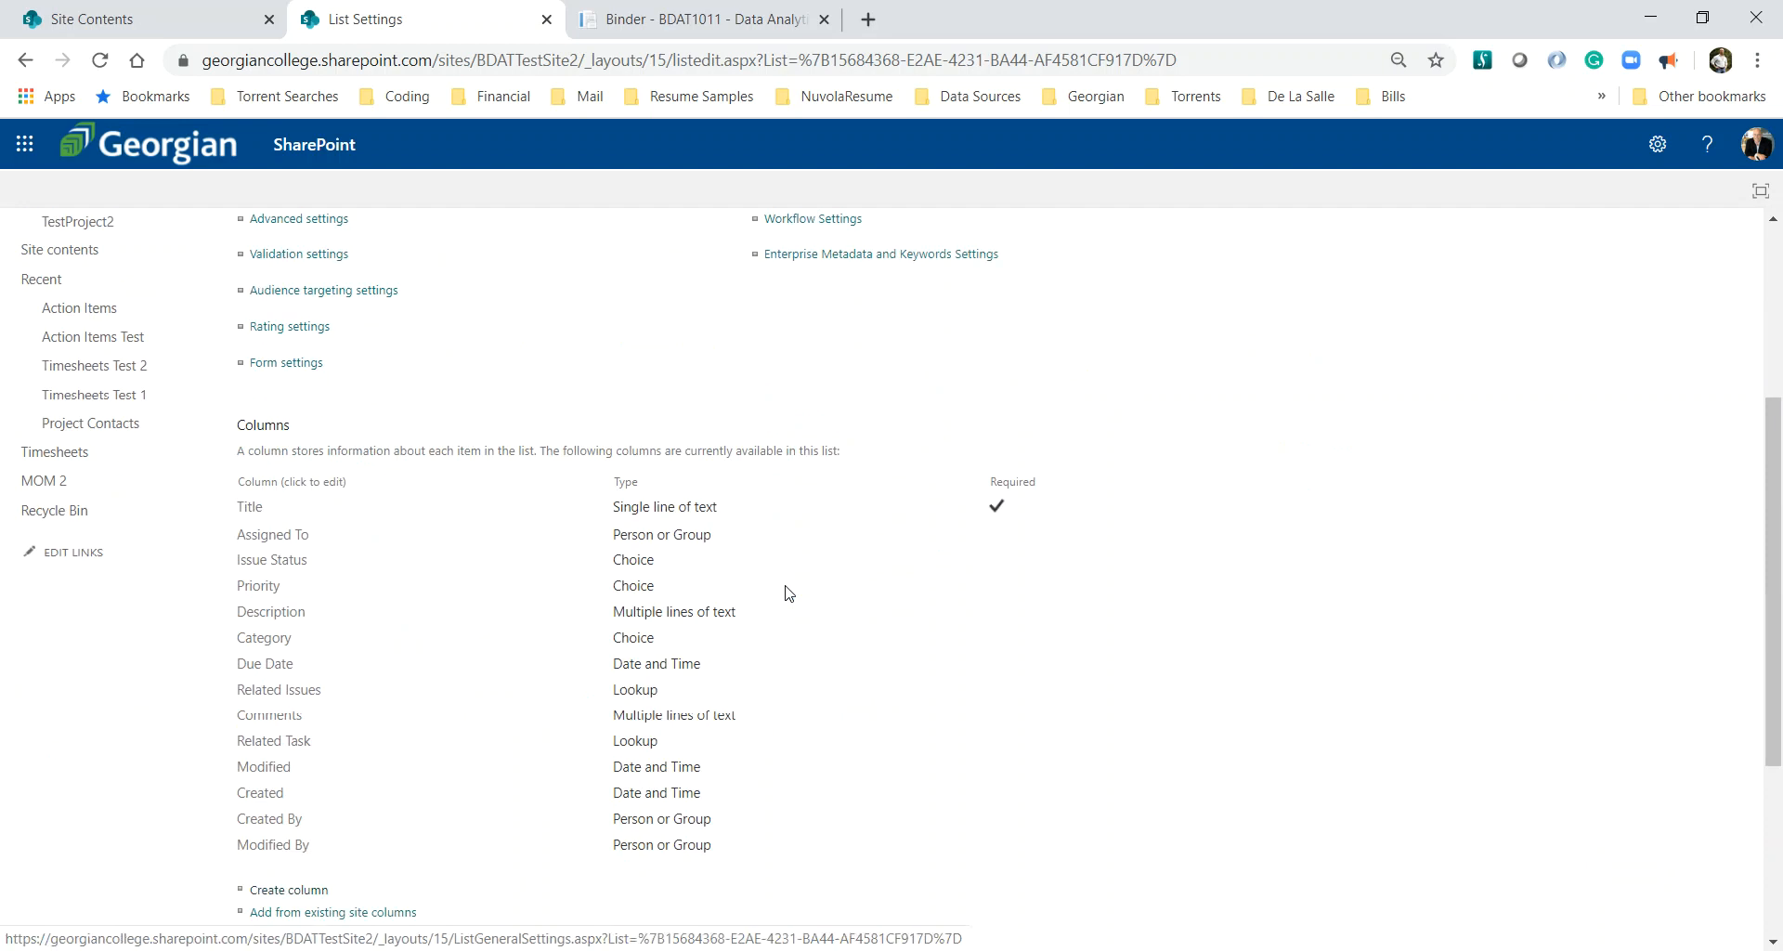
click(255, 639)
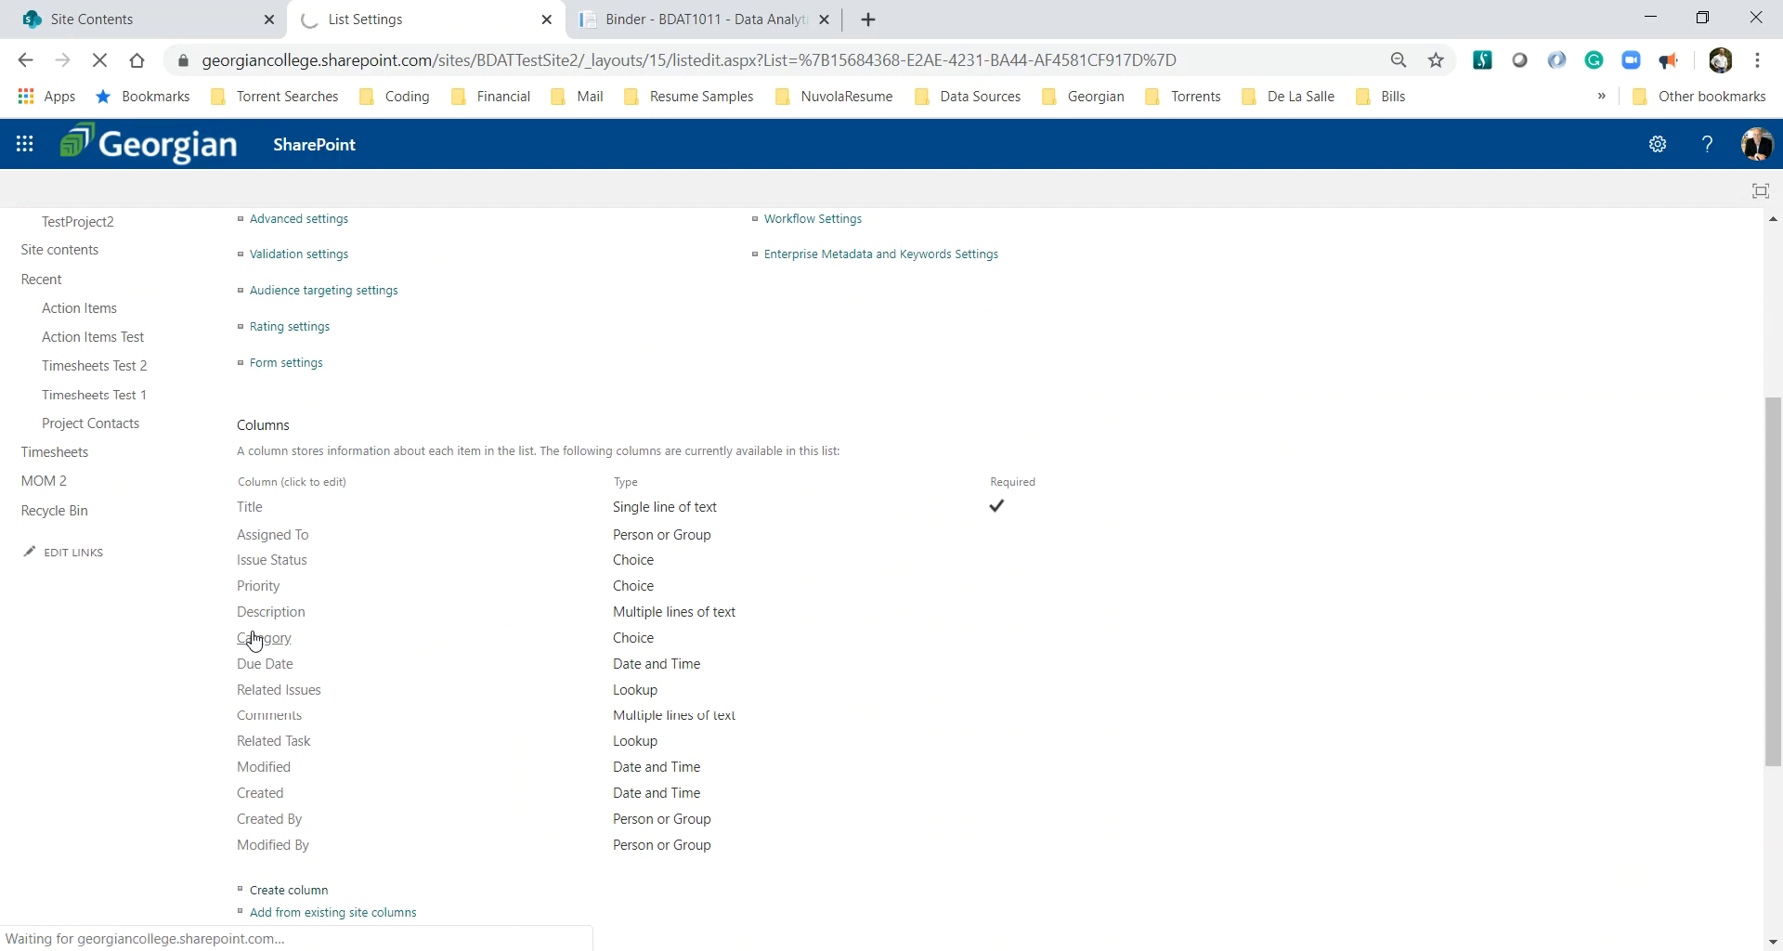
scroll(1164, 615, down, 4)
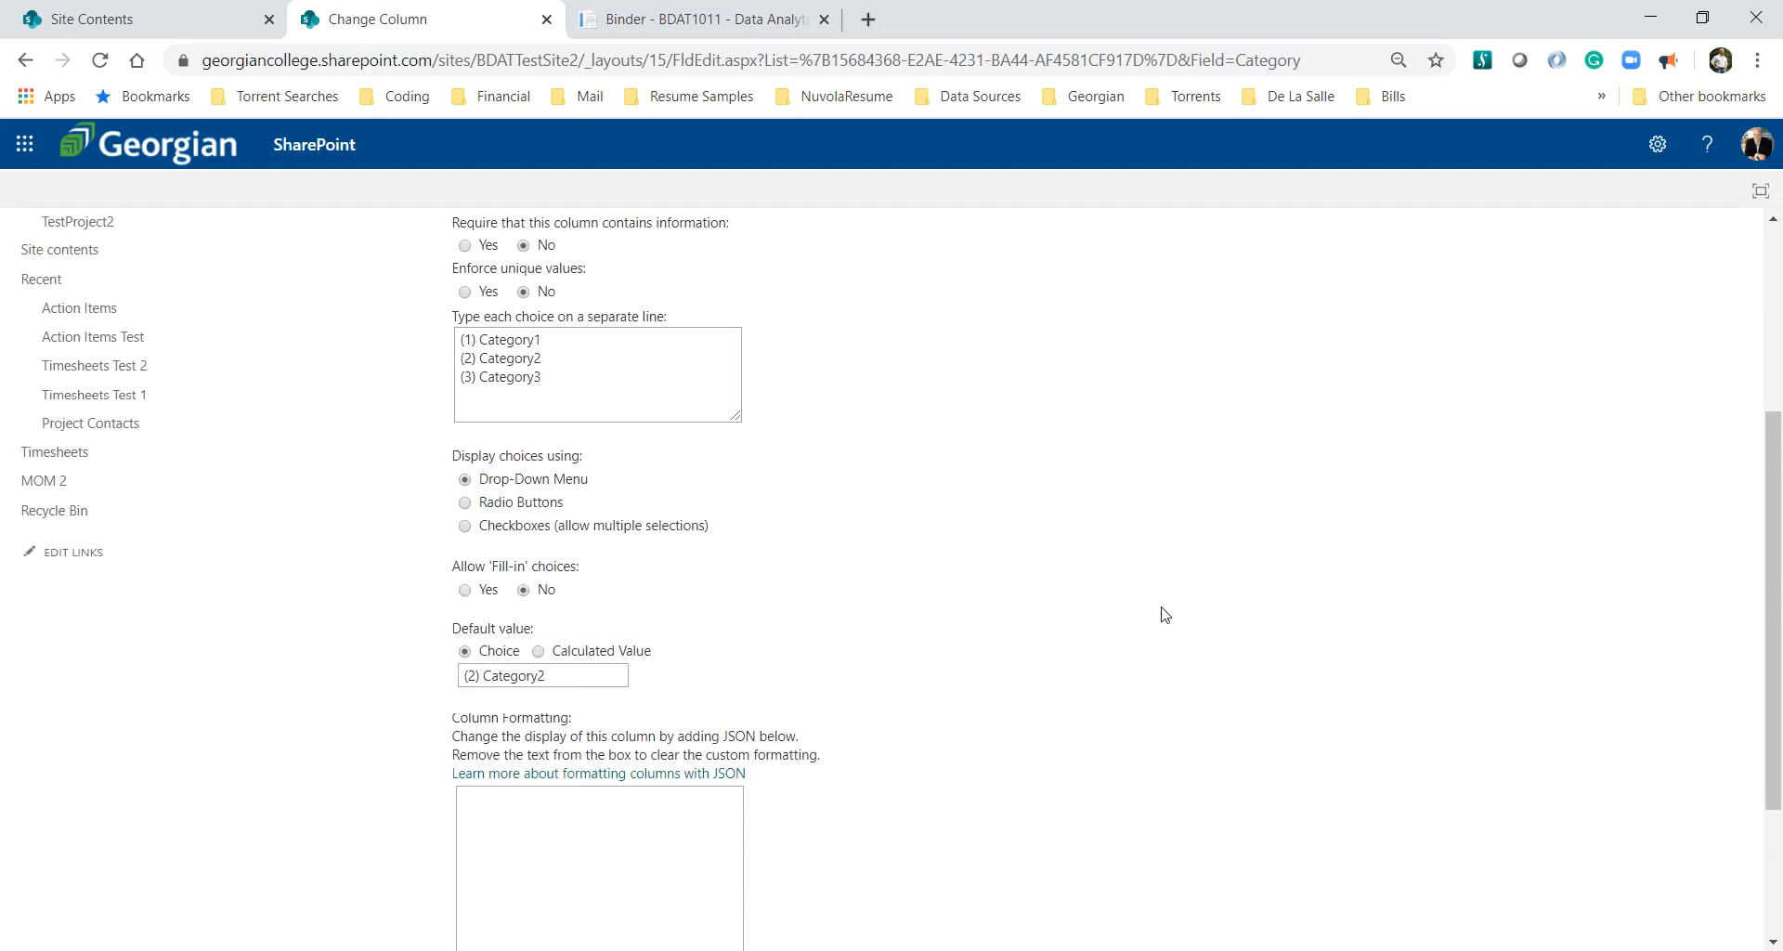
scroll(1164, 614, down, 3)
scroll(1222, 732, up, 7)
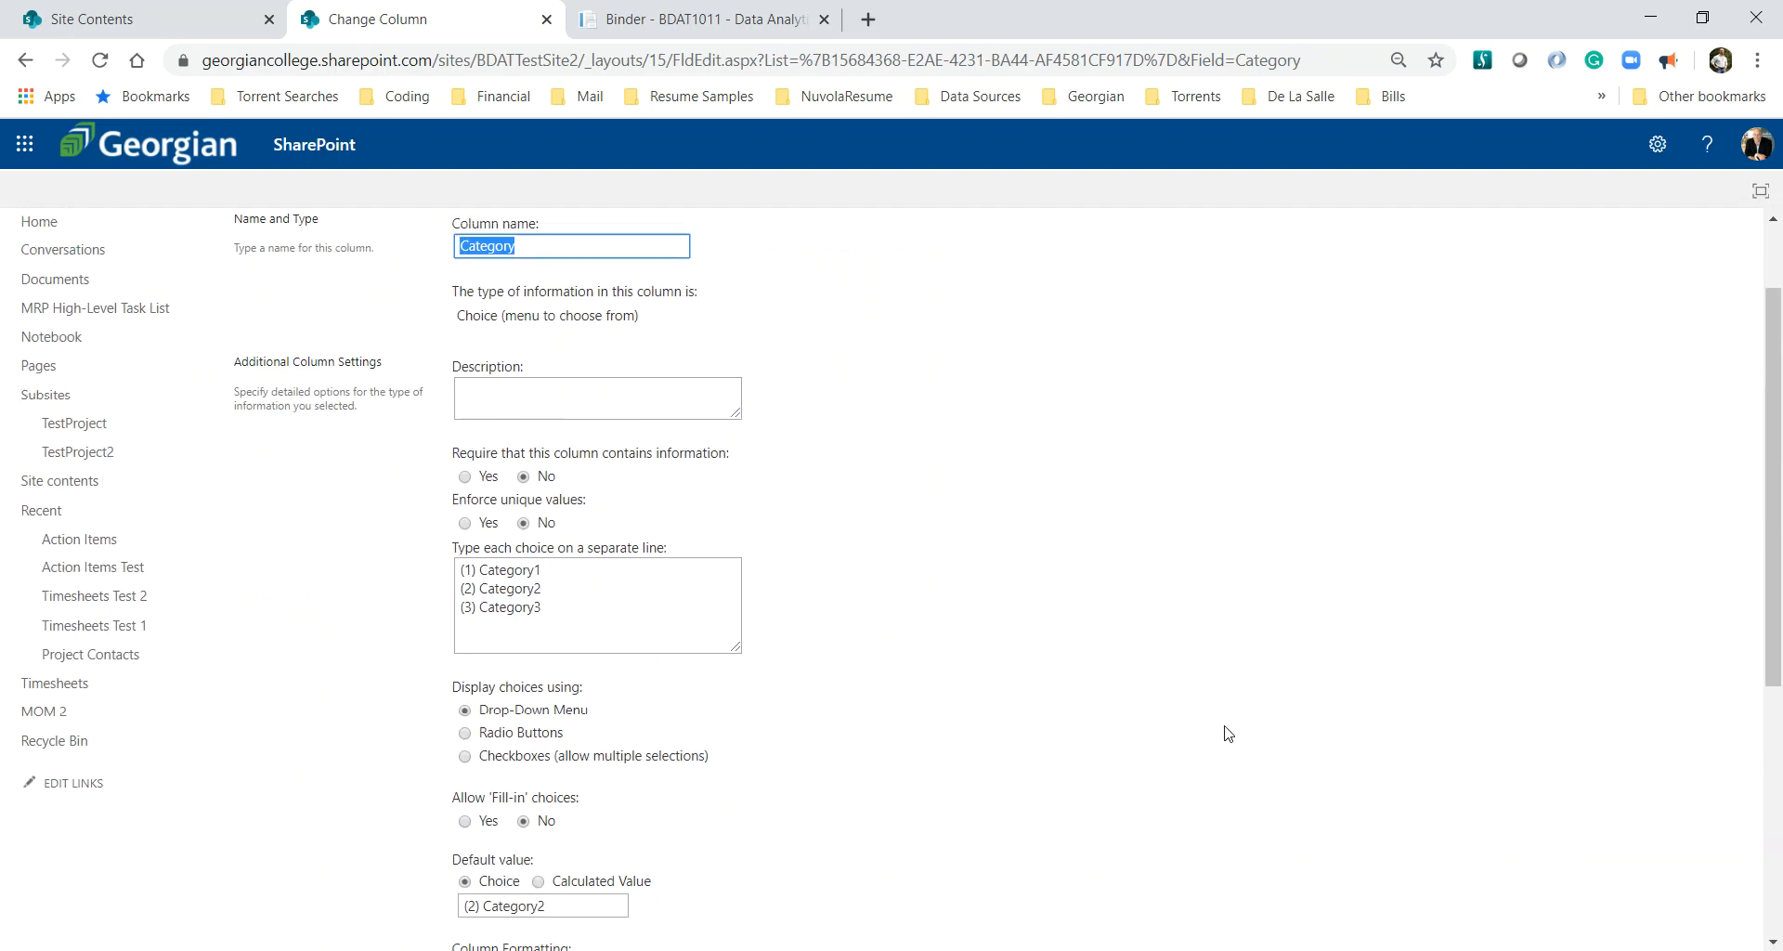
key(alt+Left)
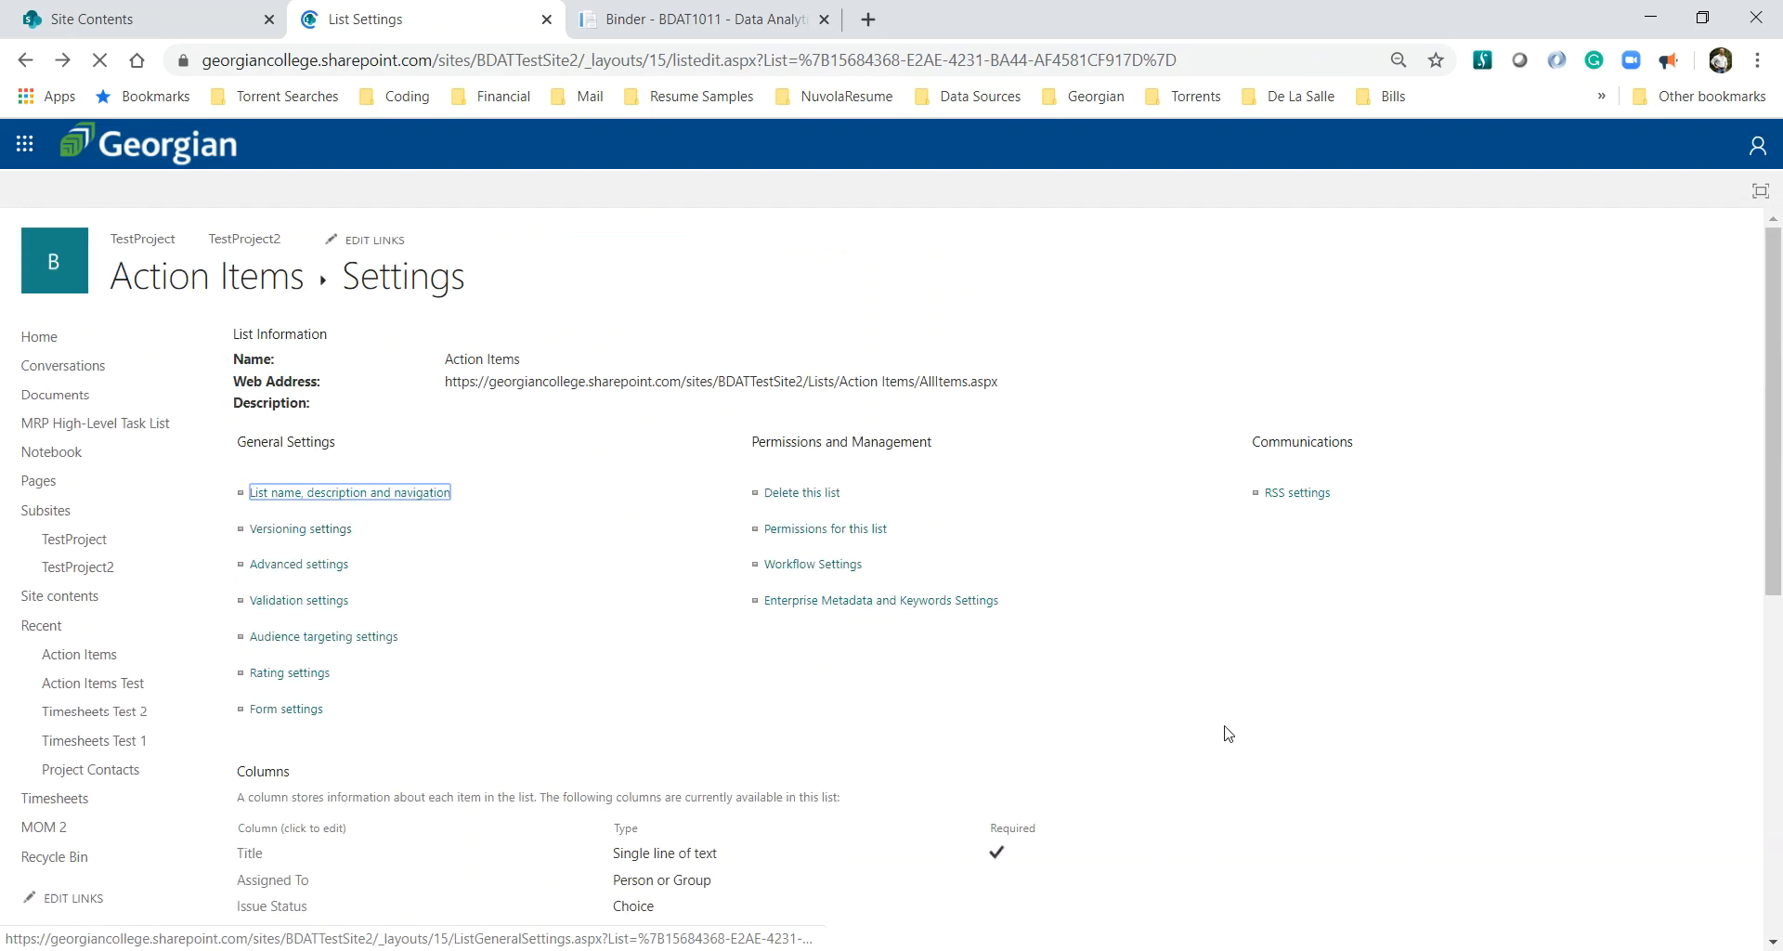
scroll(1213, 700, down, 7)
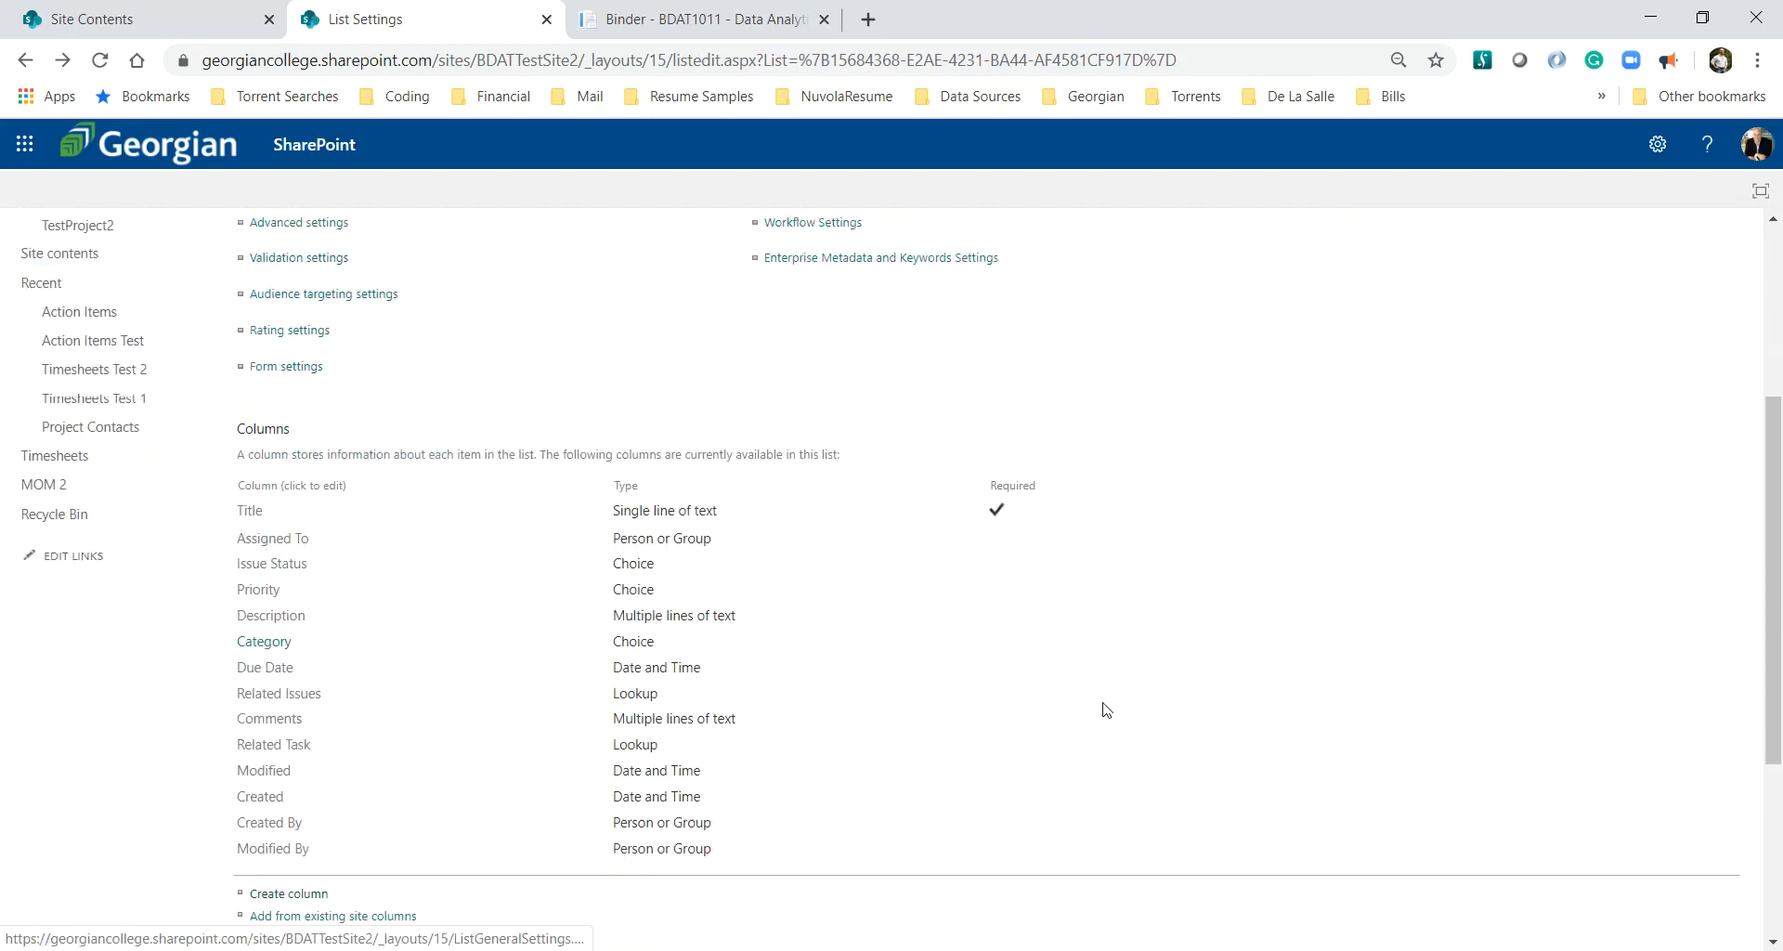
scroll(1106, 710, up, 3)
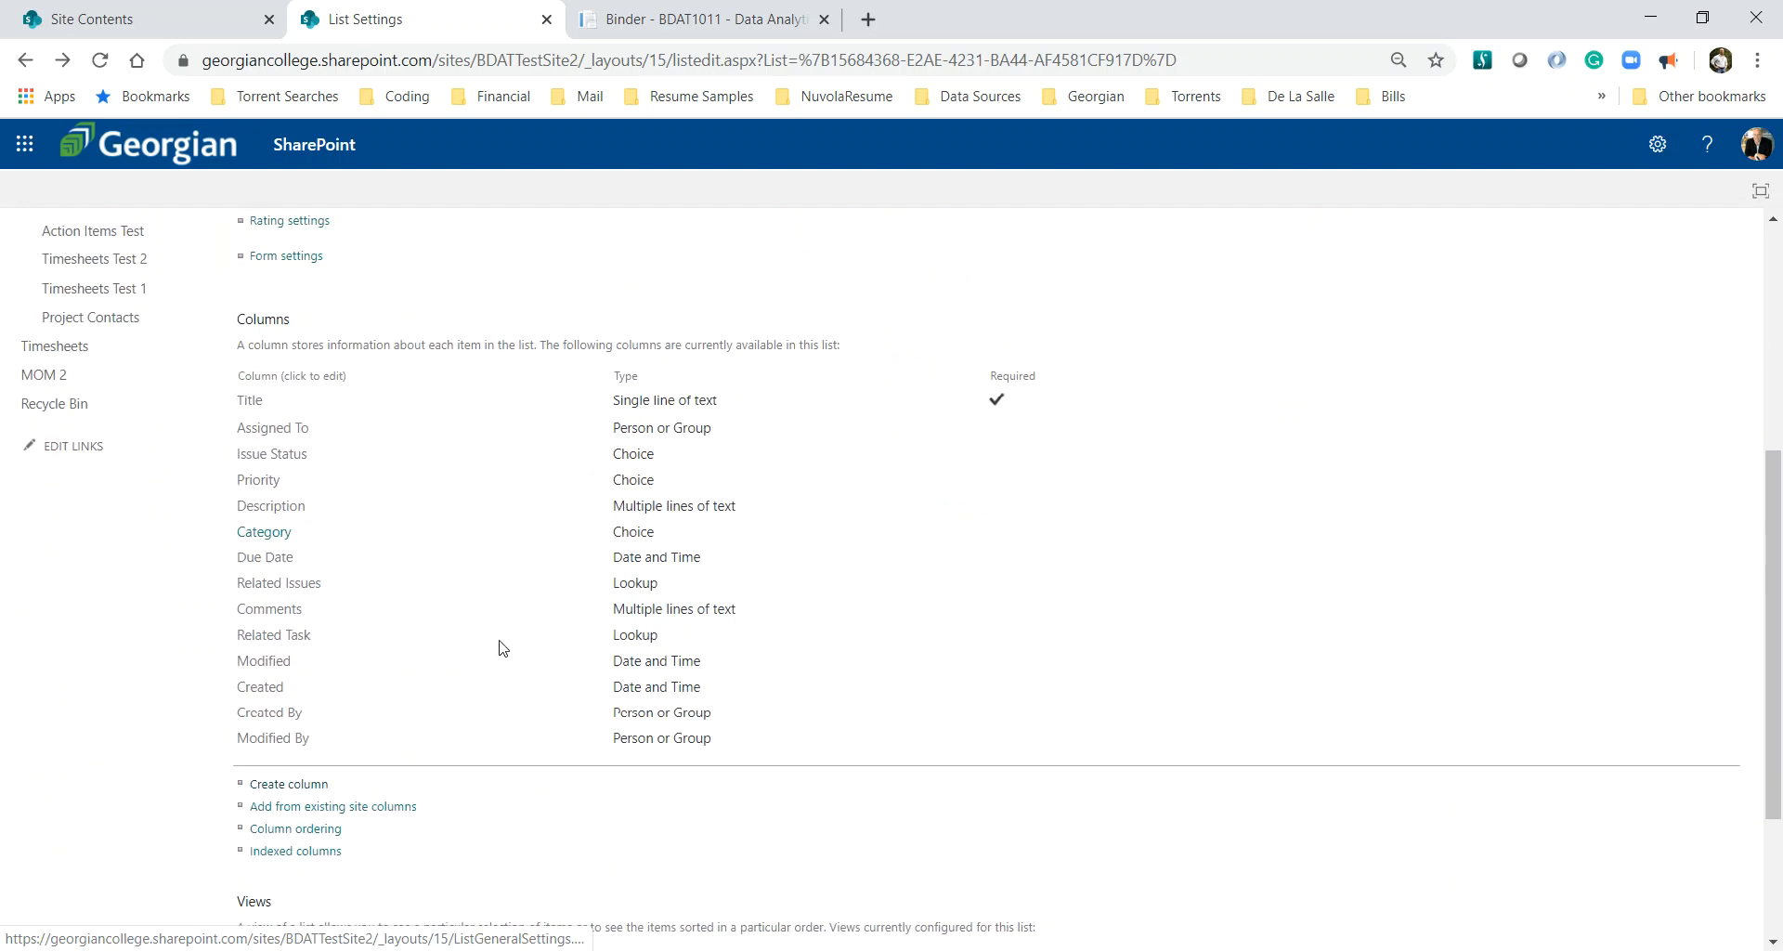
click(261, 531)
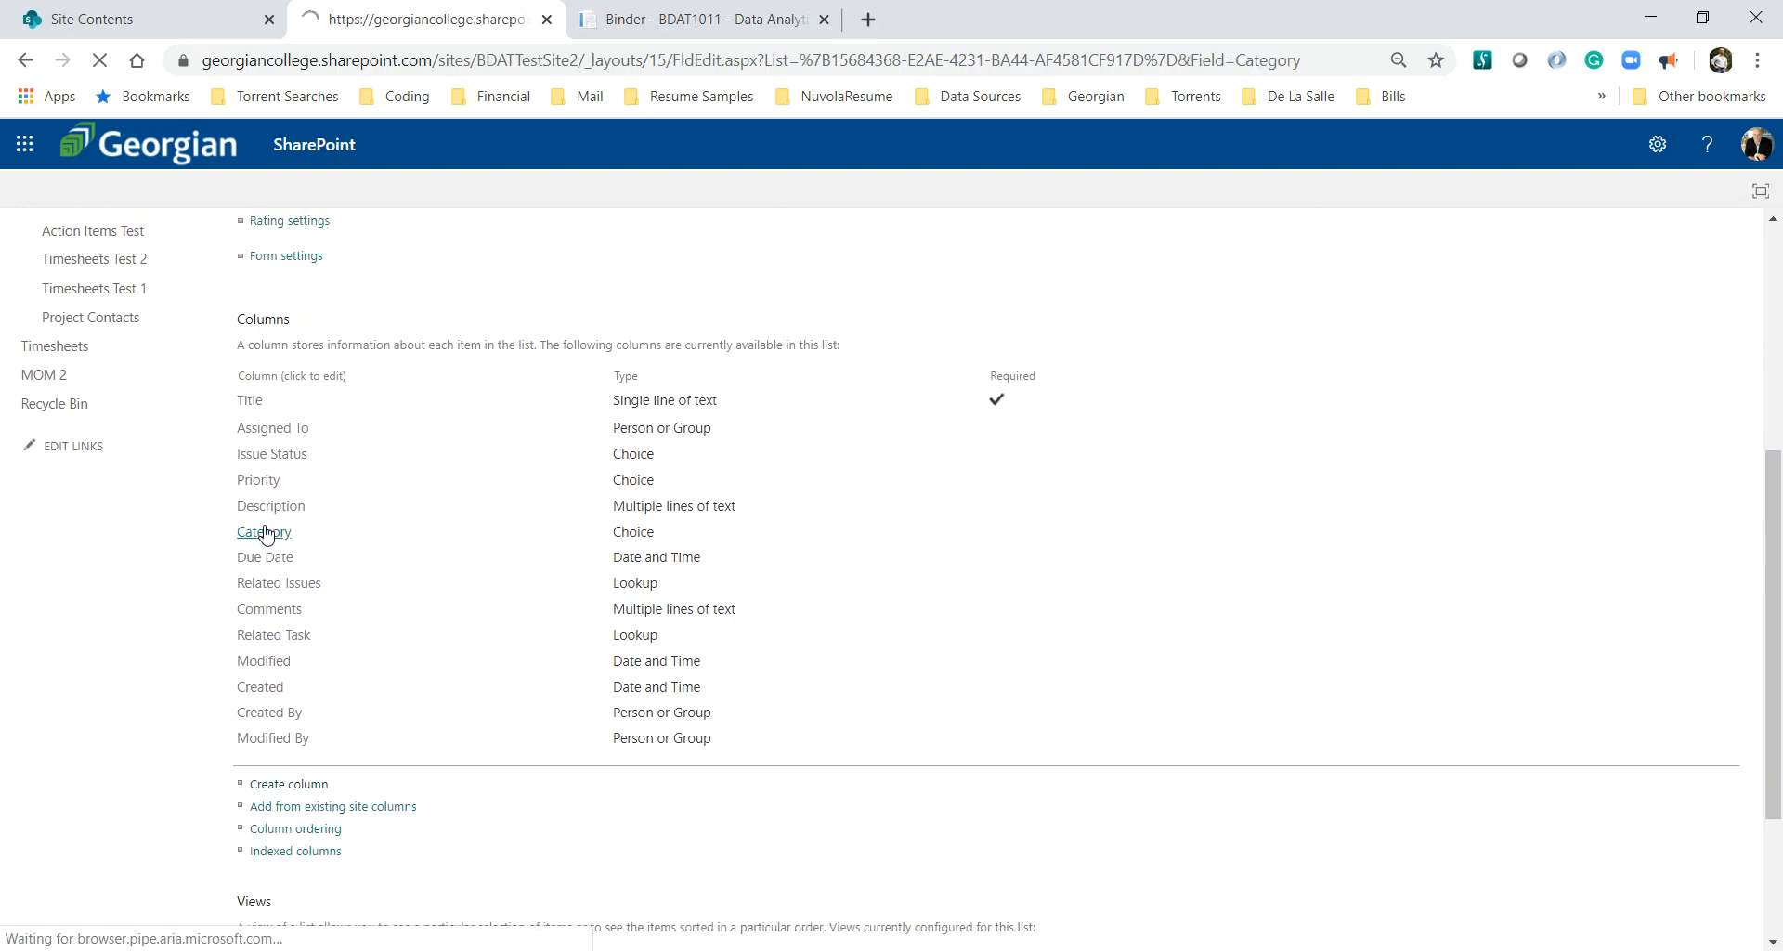
scroll(776, 600, down, 2)
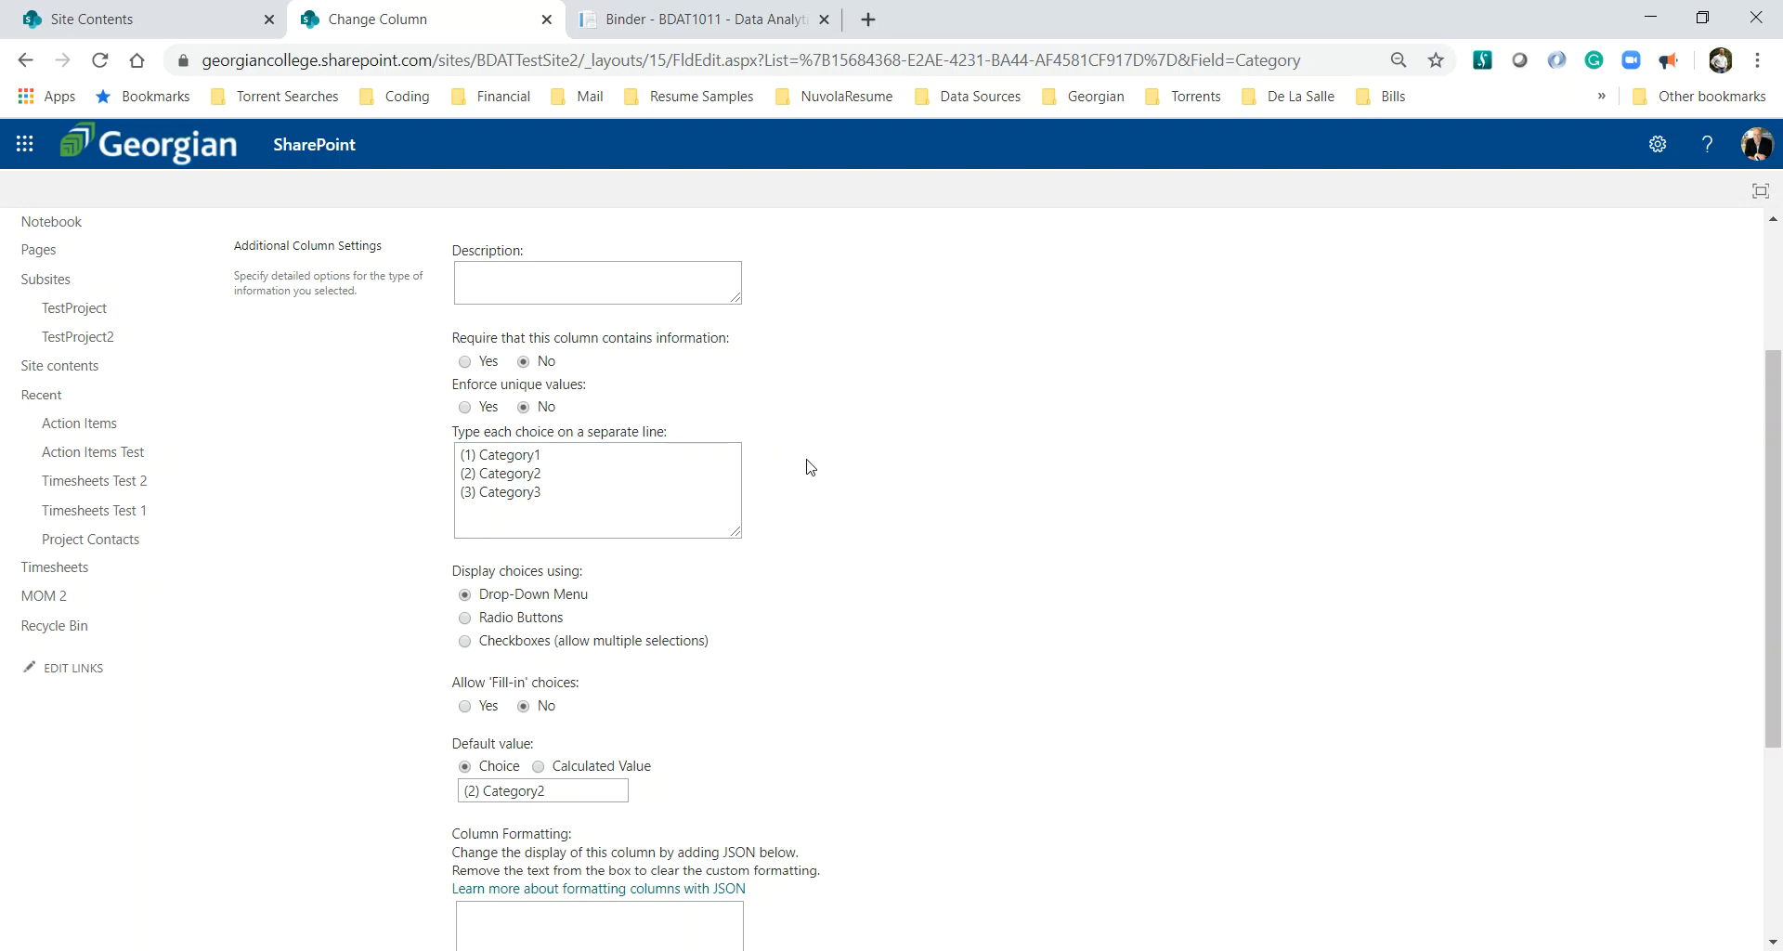
scroll(870, 459, down, 4)
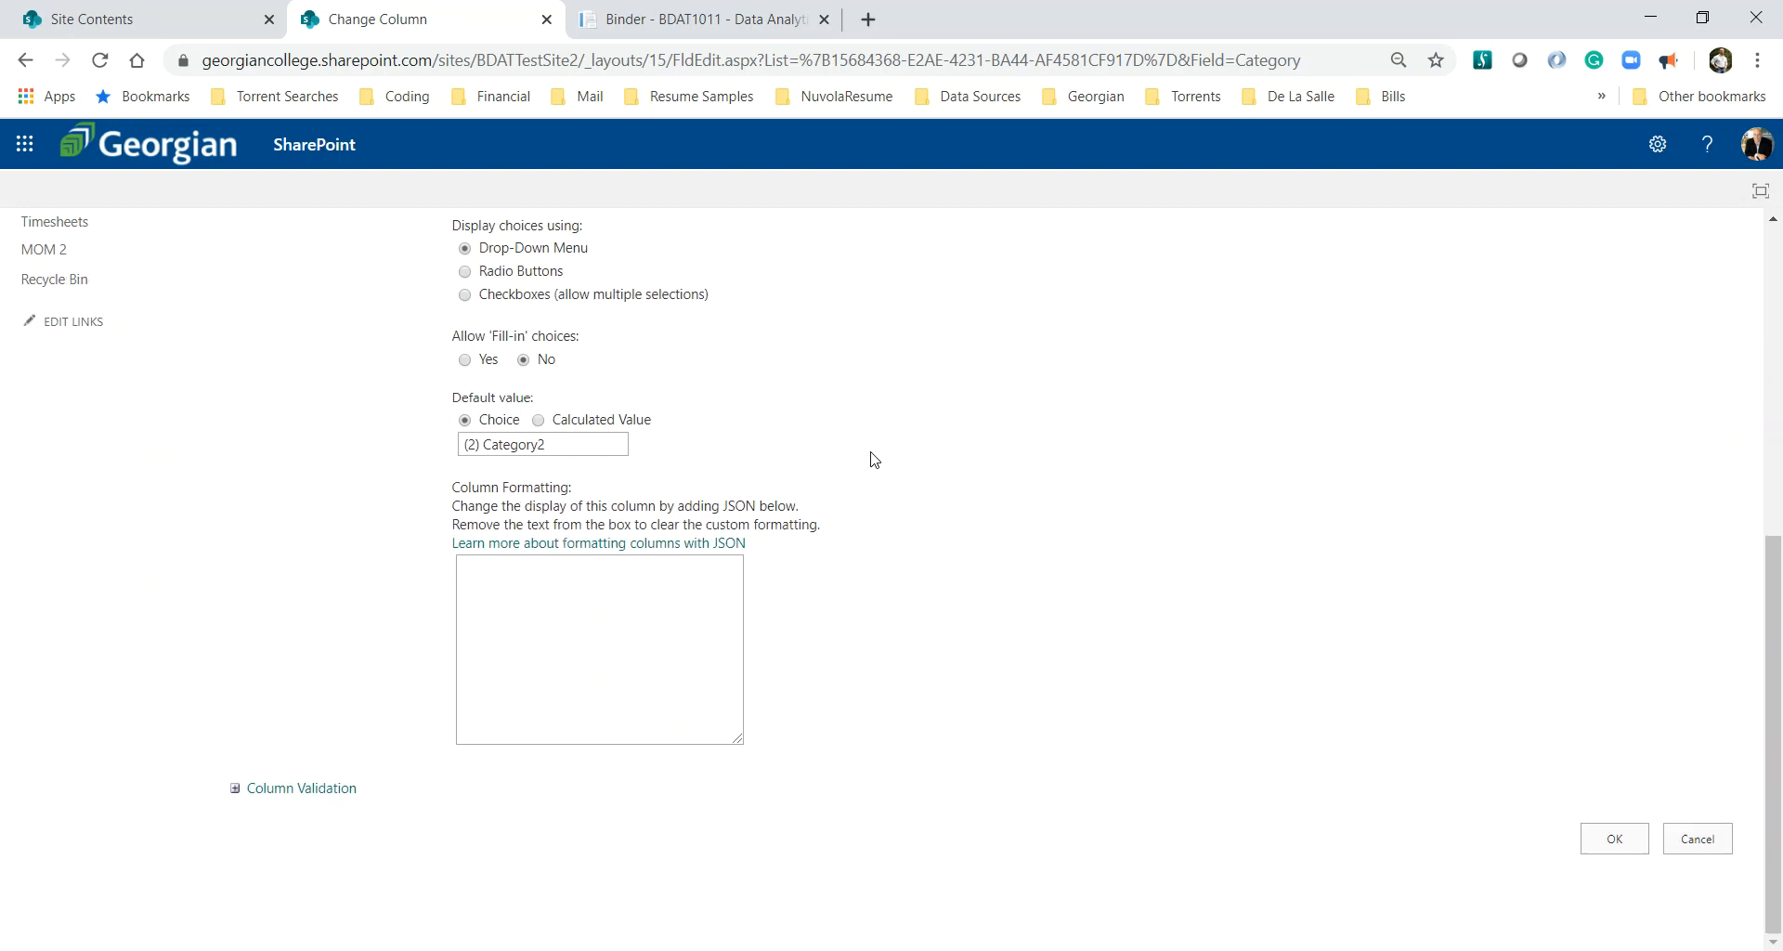
click(1693, 841)
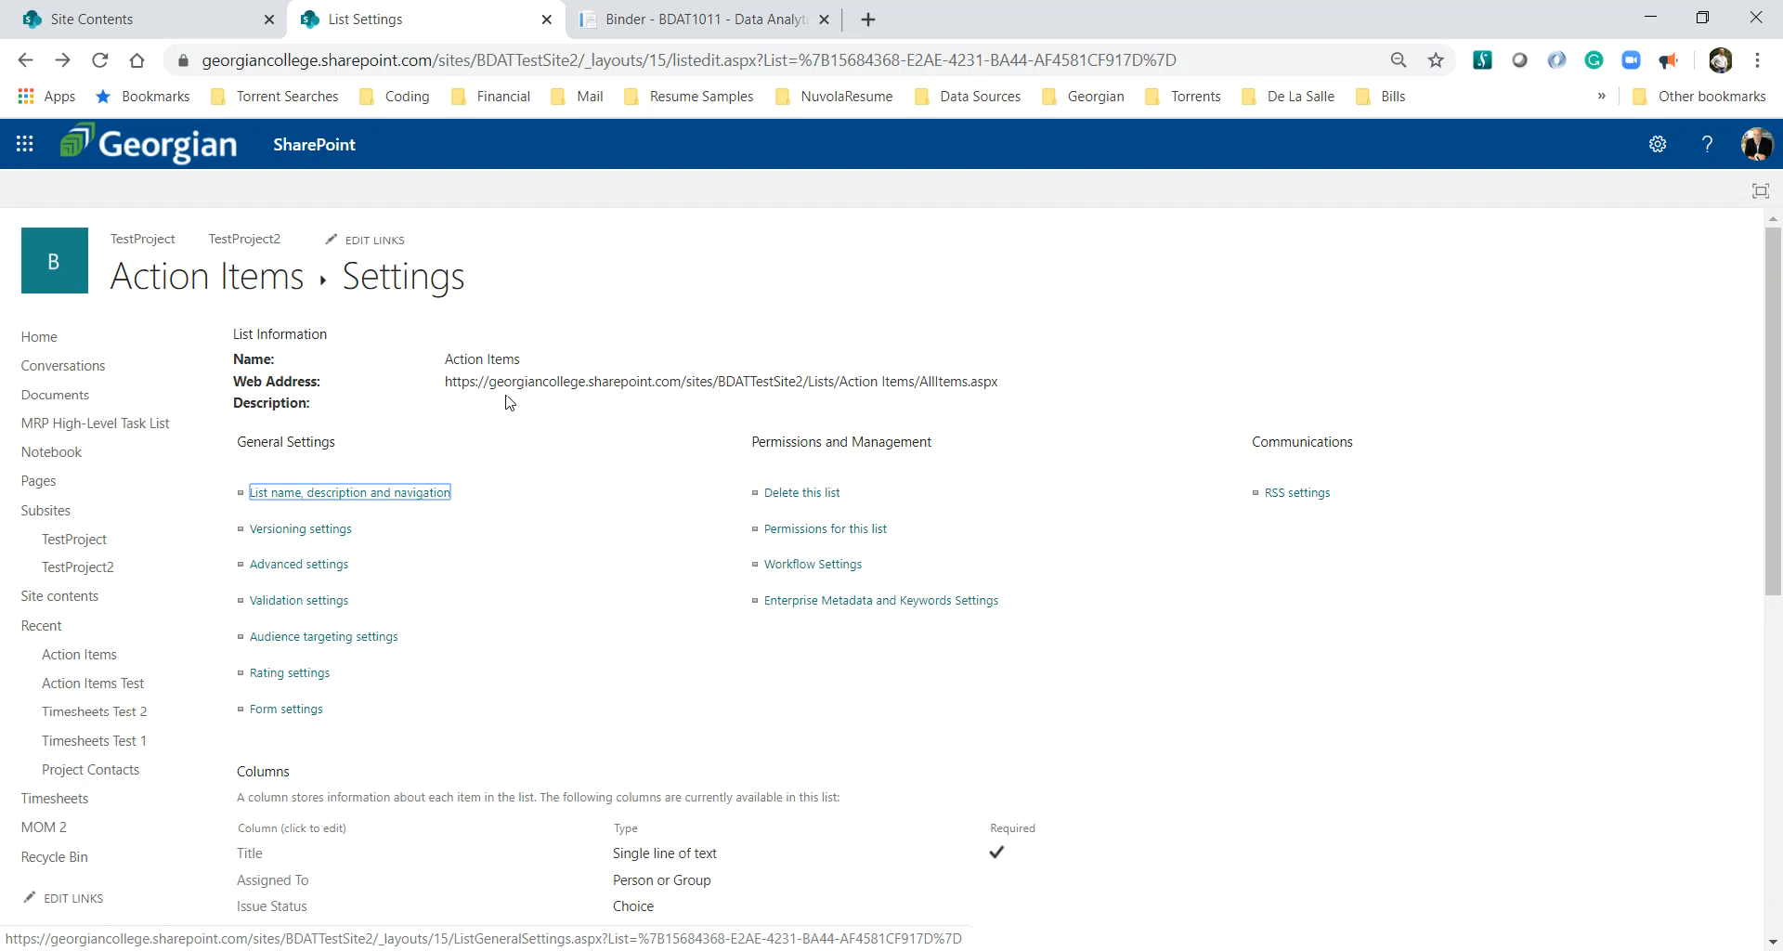
- Switch the Action Items list to the classic SharePoint experience and open the advanced settings from its list settings
click(220, 291)
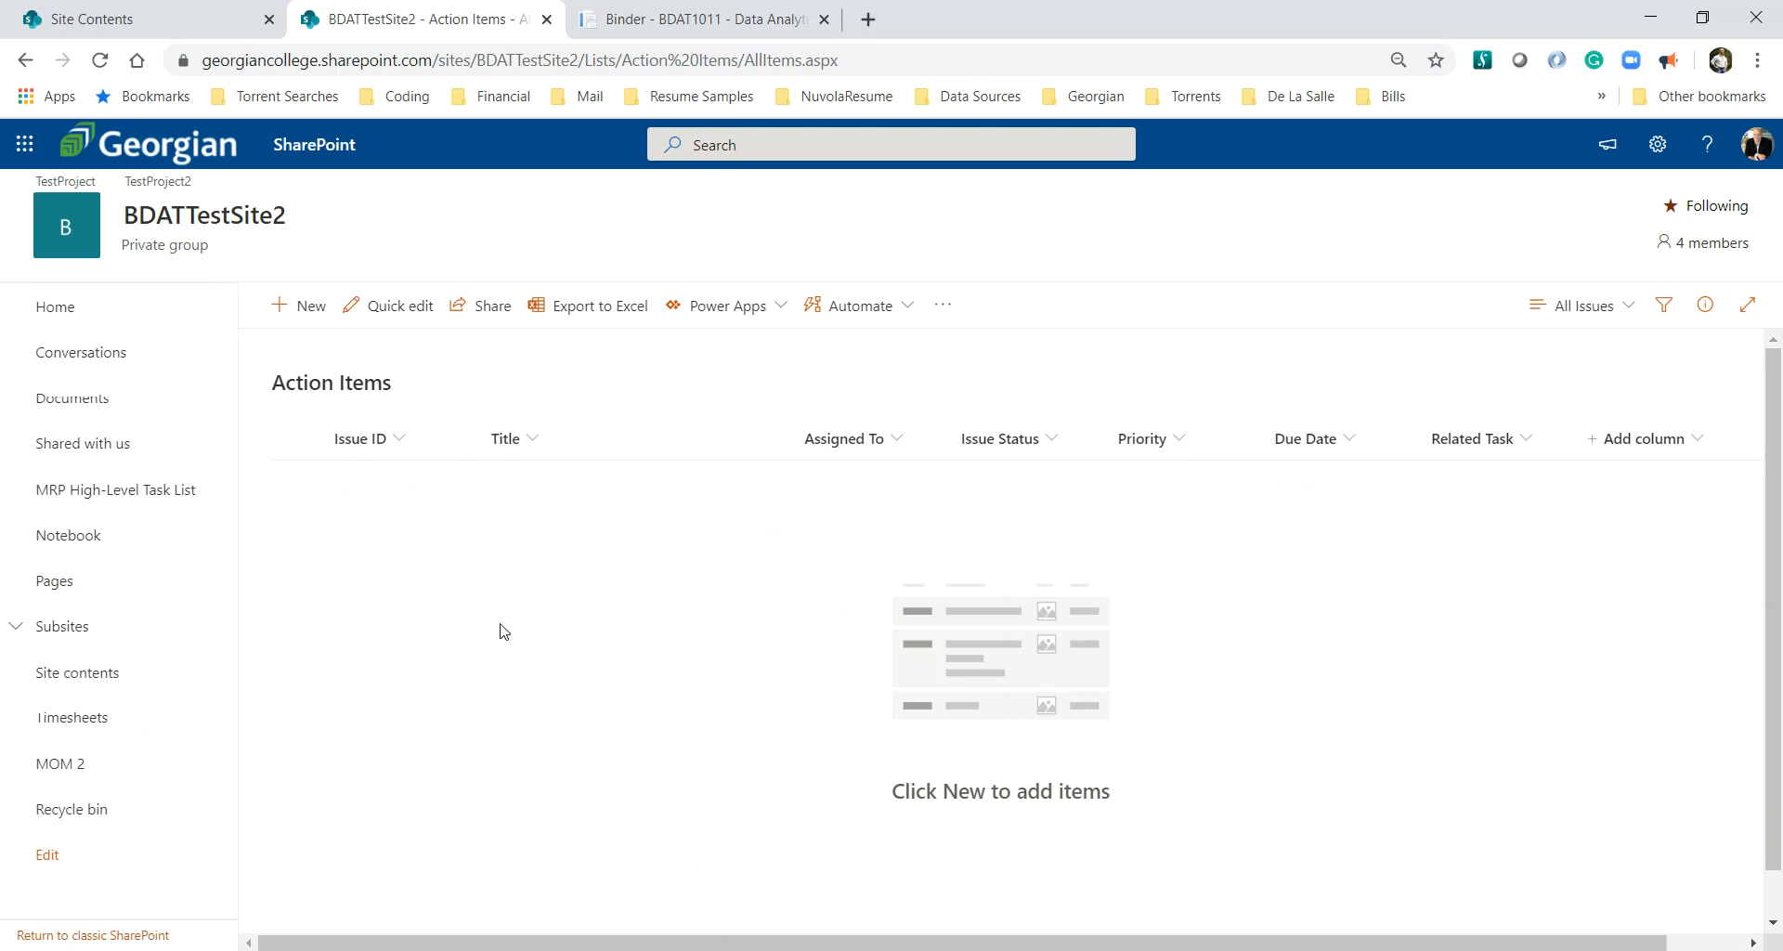
click(47, 935)
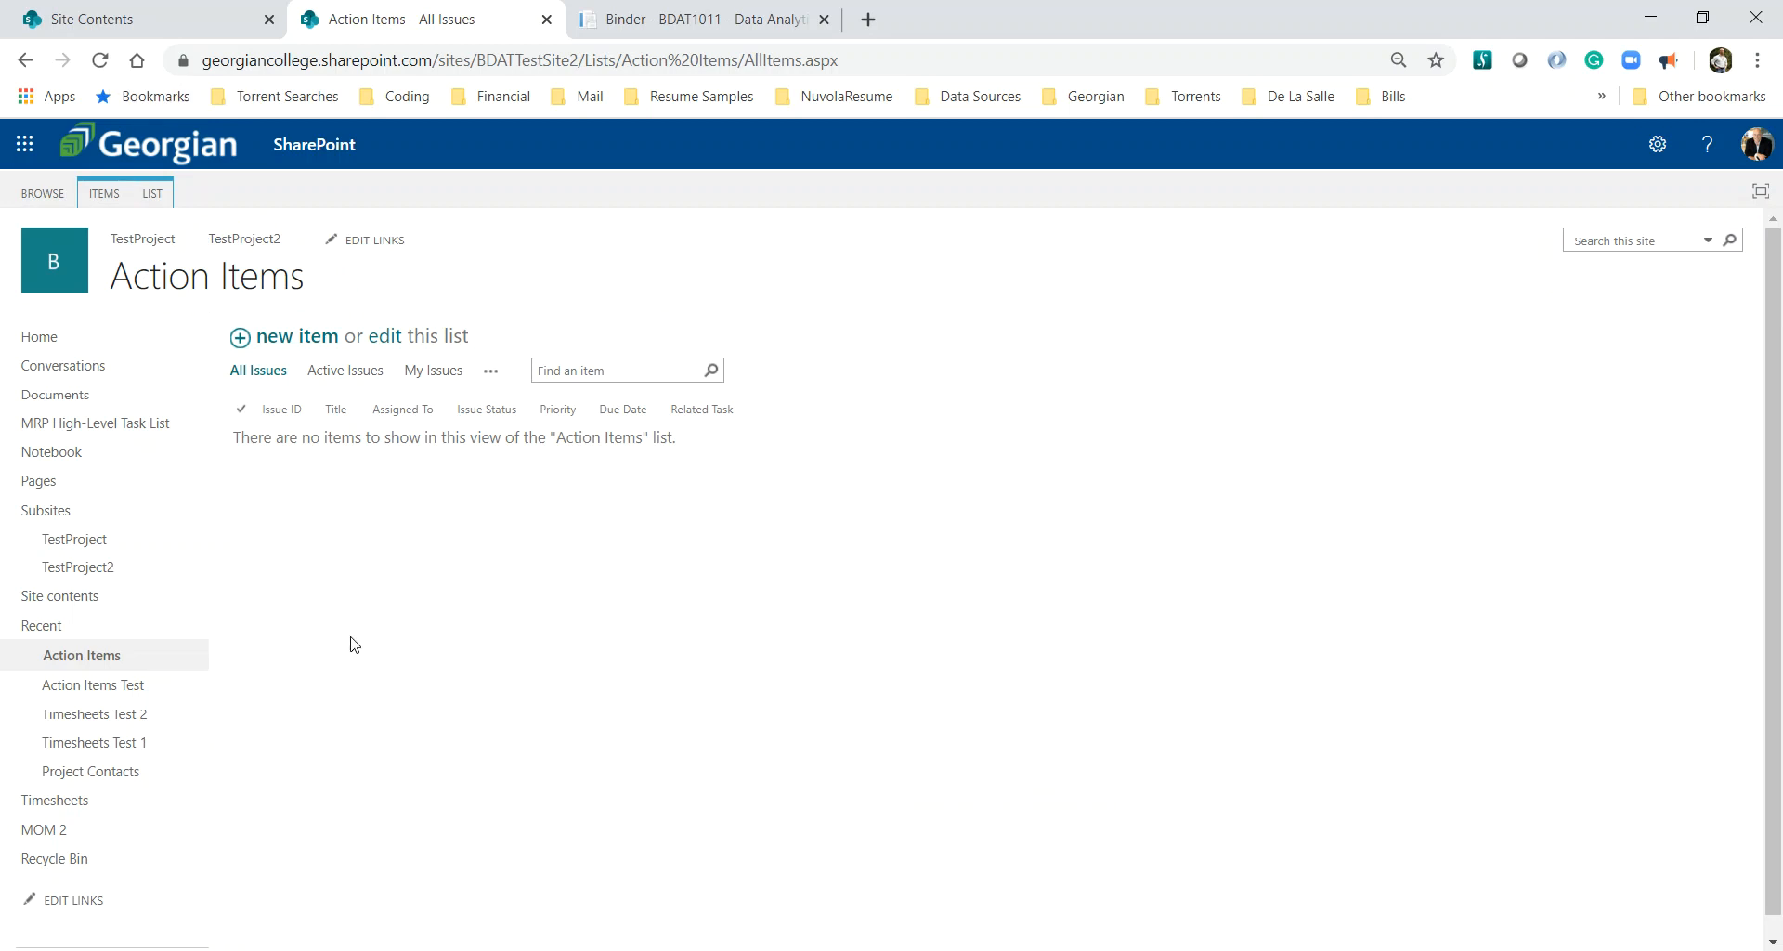
click(157, 193)
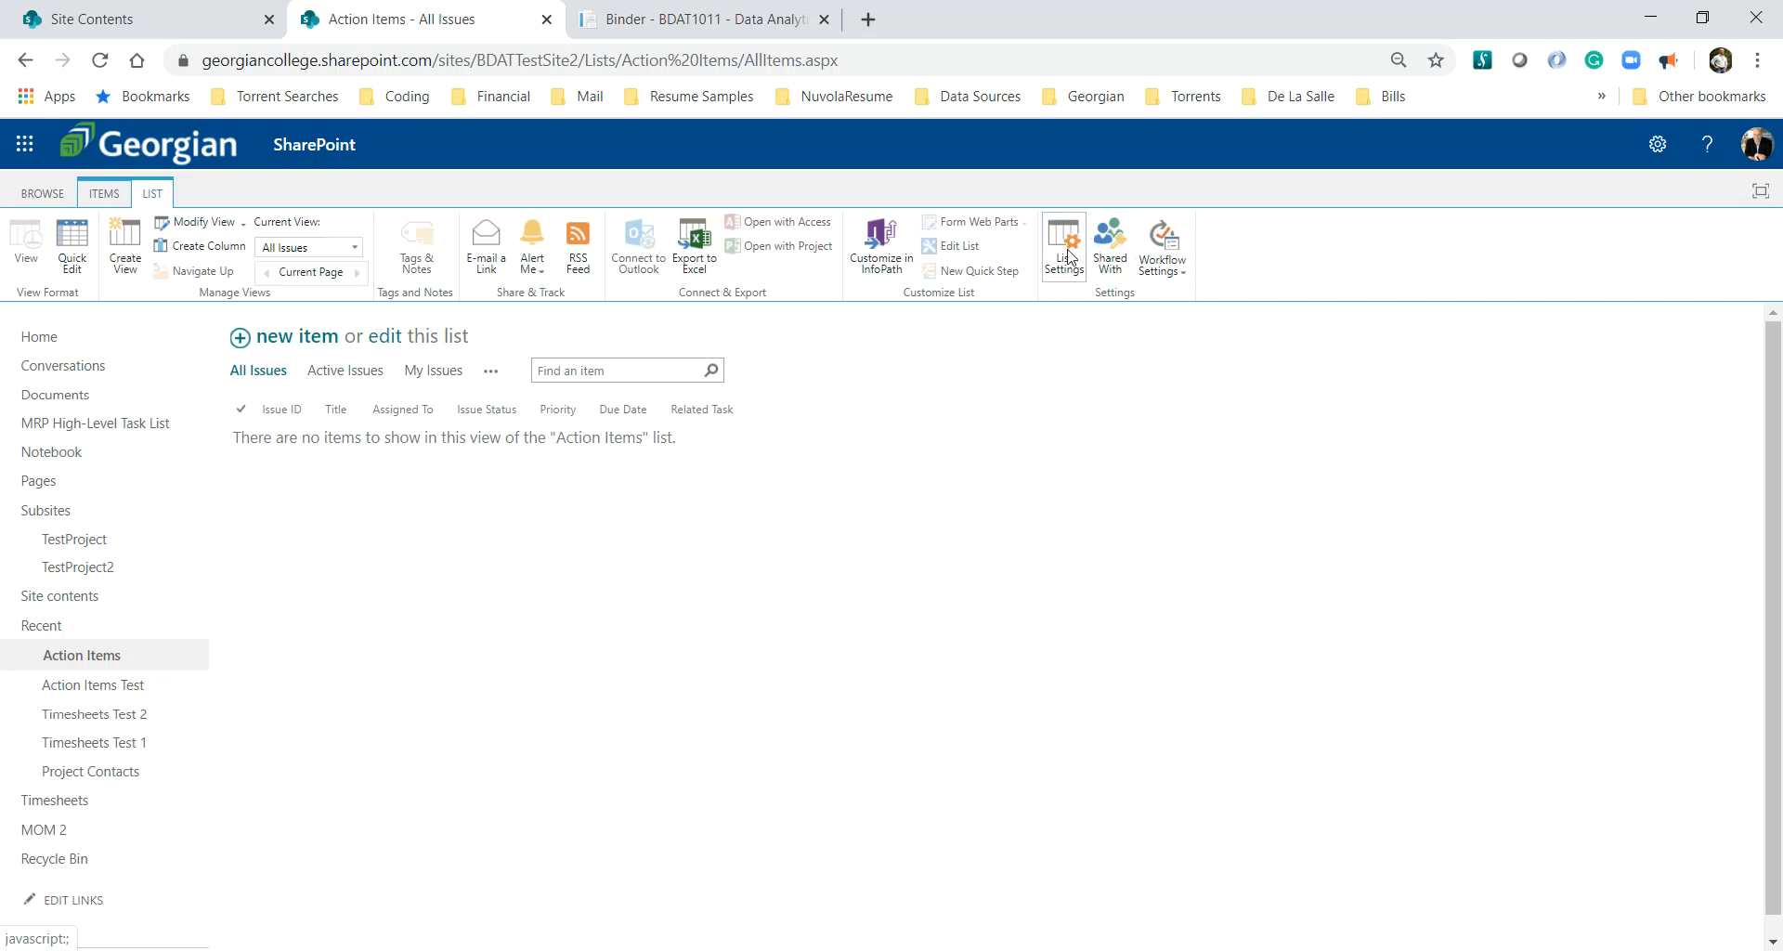
scroll(171, 740, down, 1)
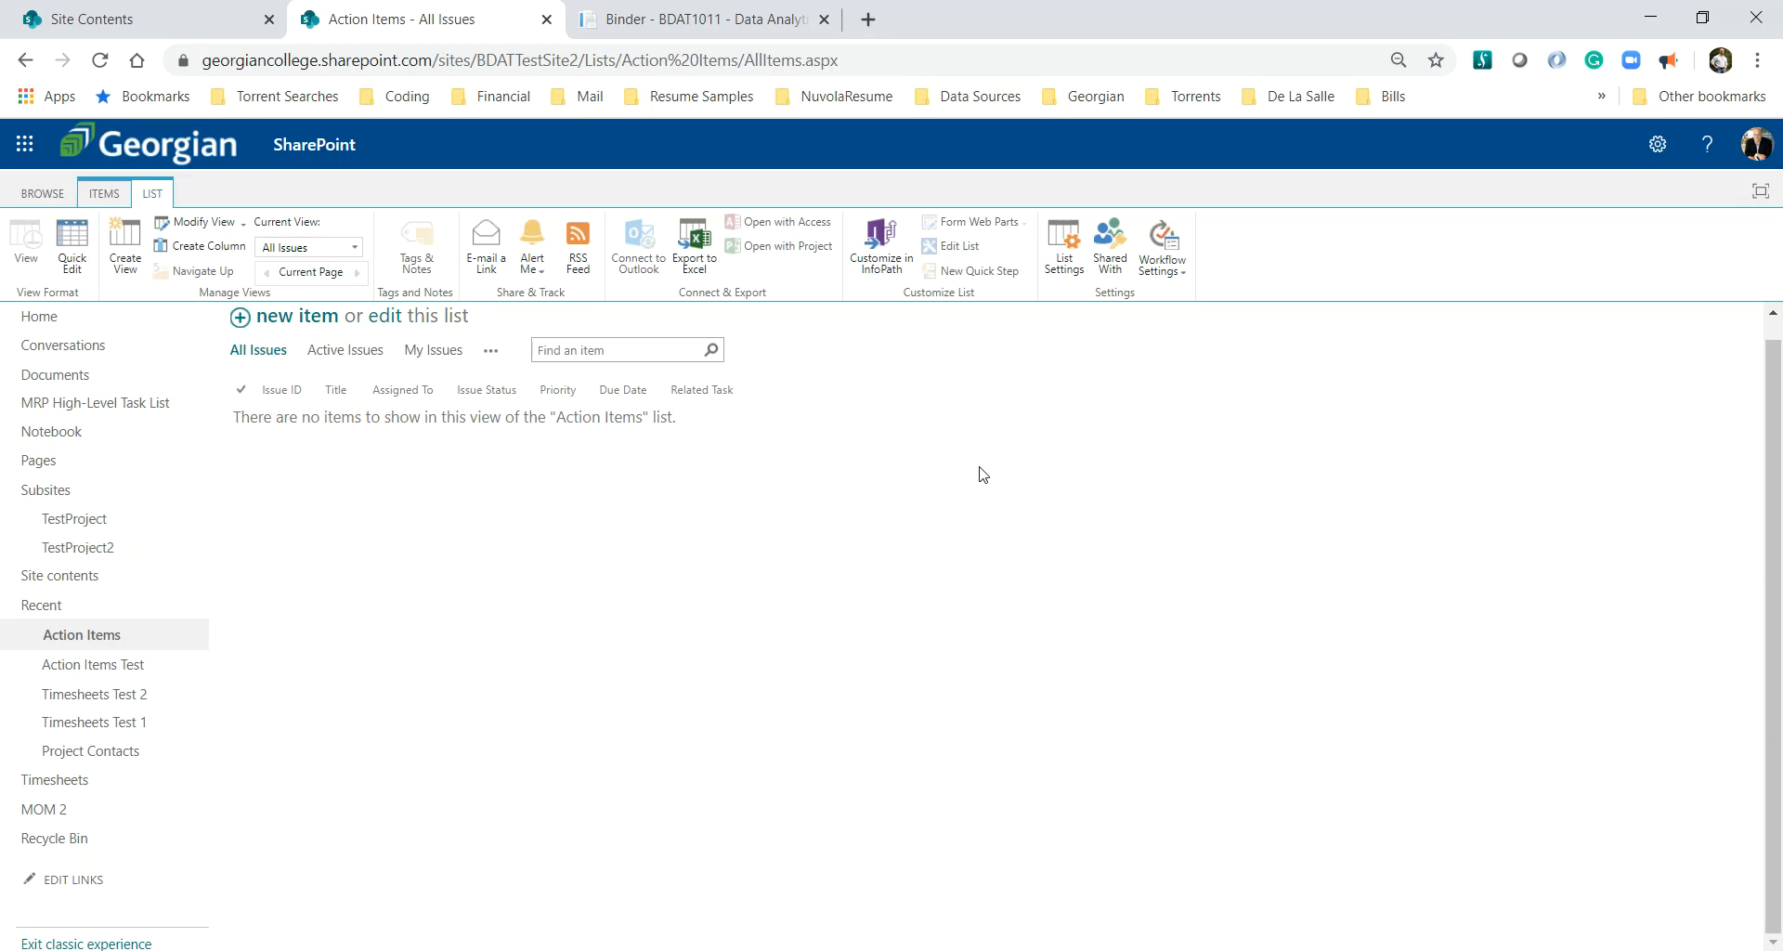
click(1075, 260)
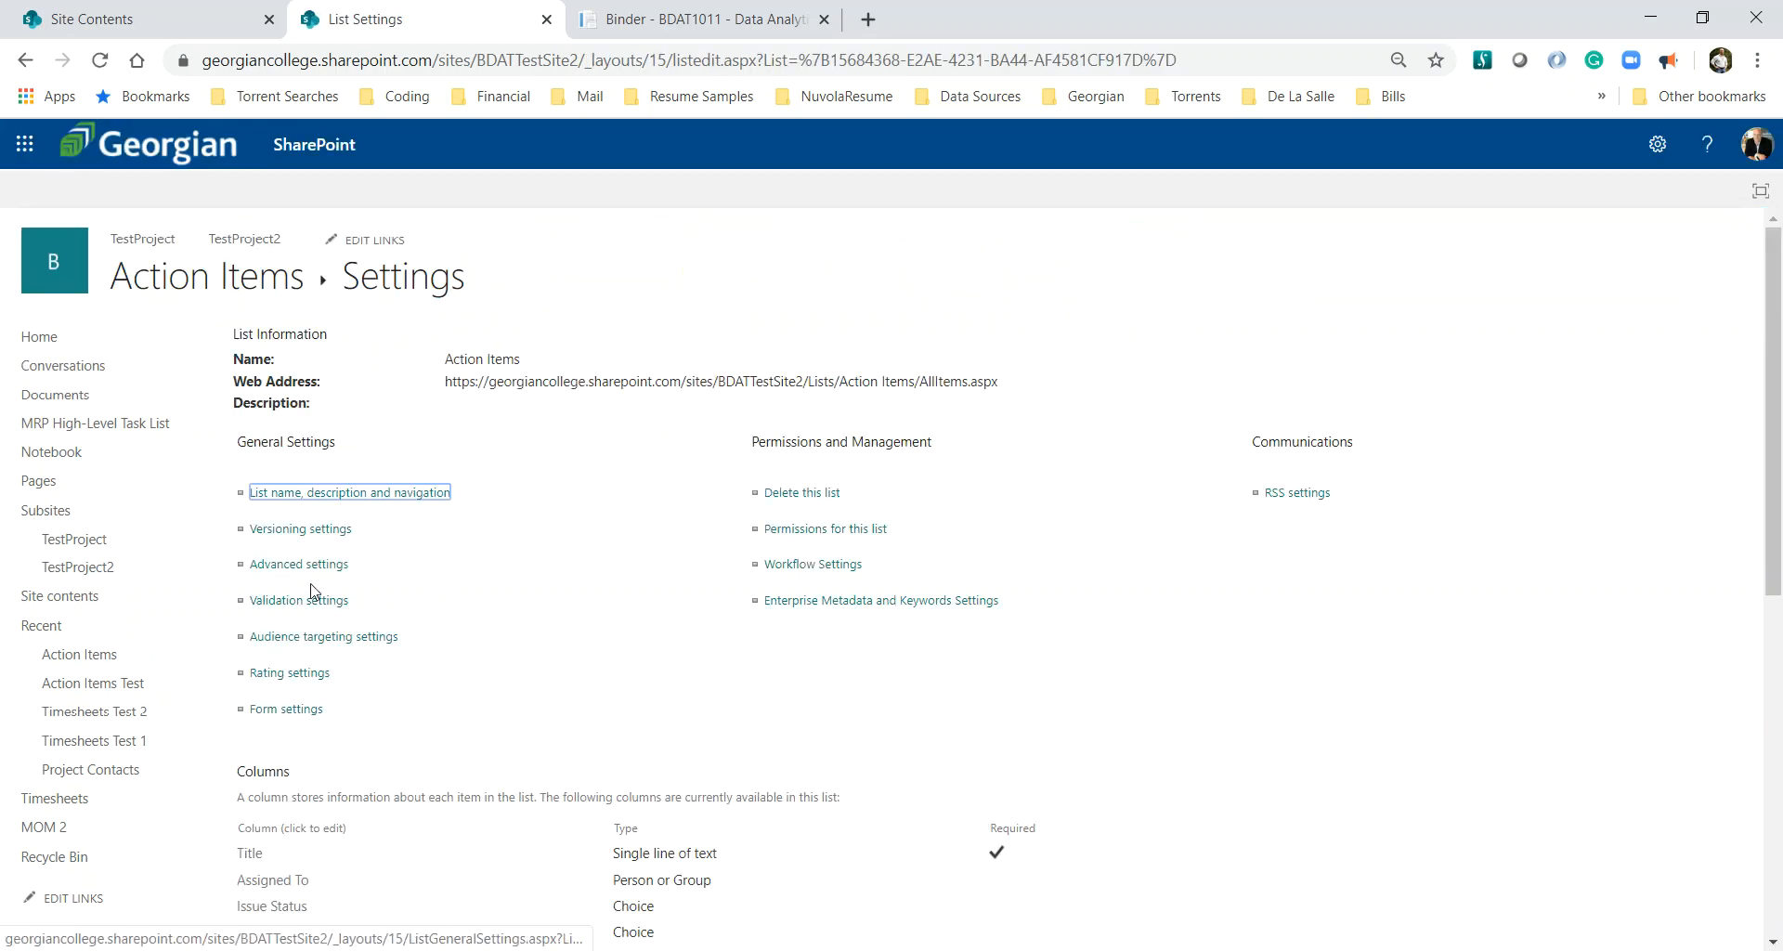
click(300, 564)
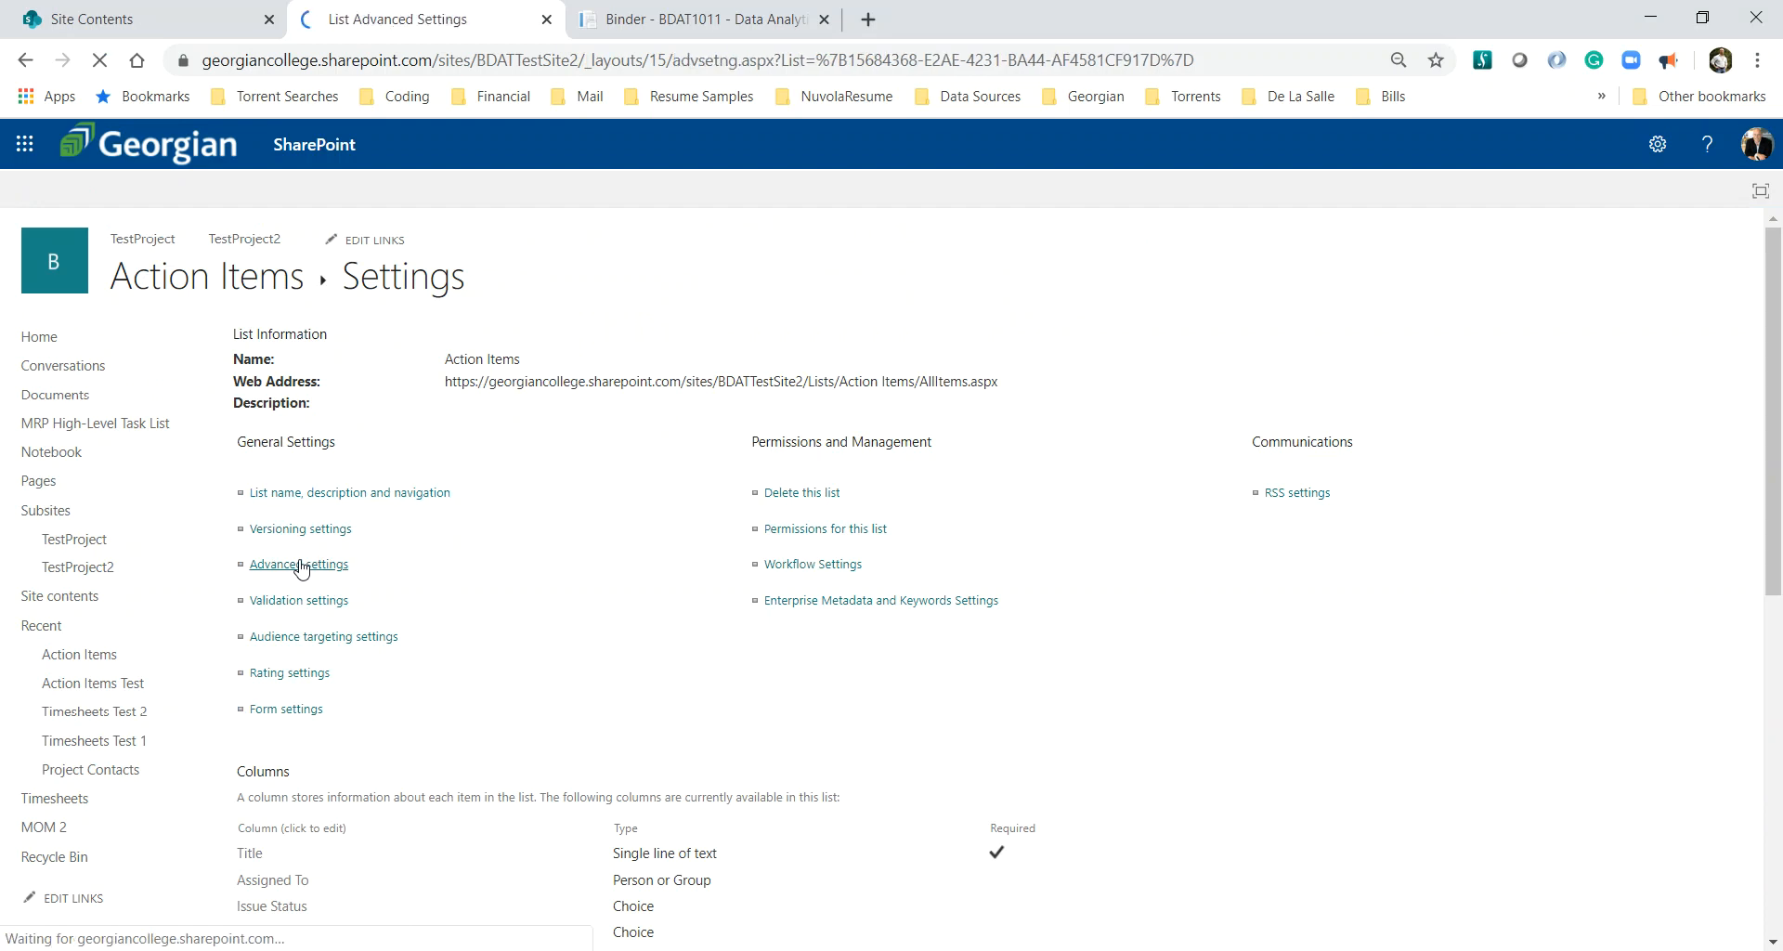
- Review the remaining advanced settings down to the list experience options, leave them without saving, and return to the Action Items list
scroll(1055, 583, down, 12)
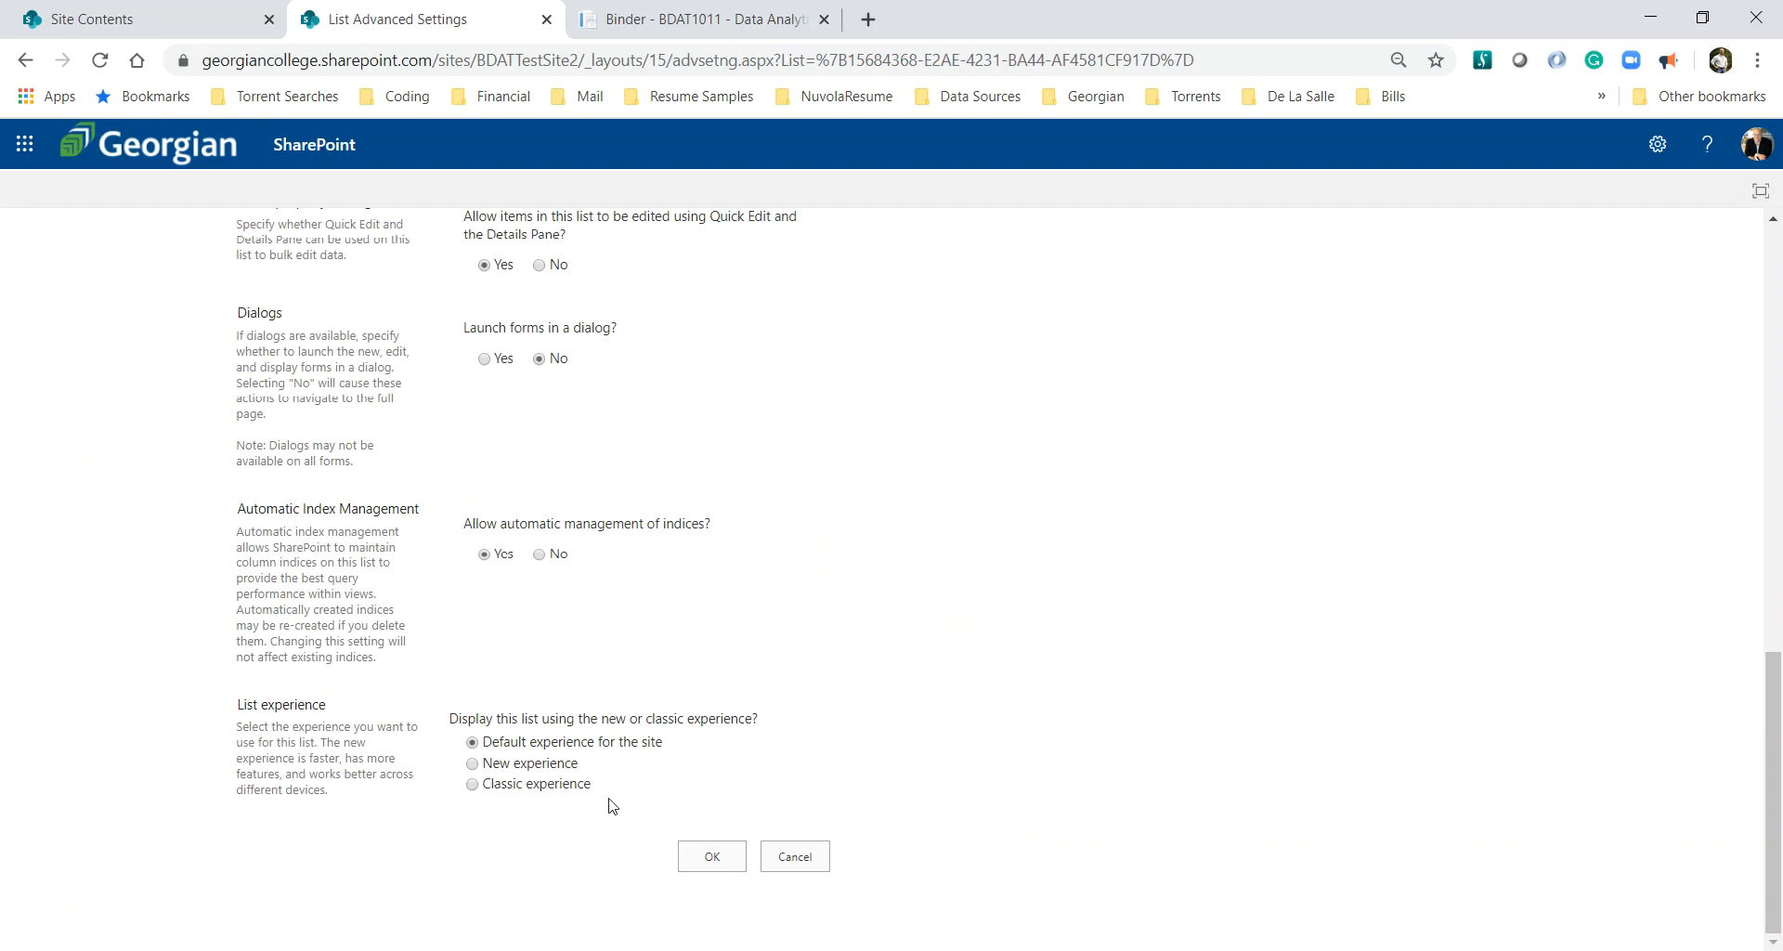
click(785, 857)
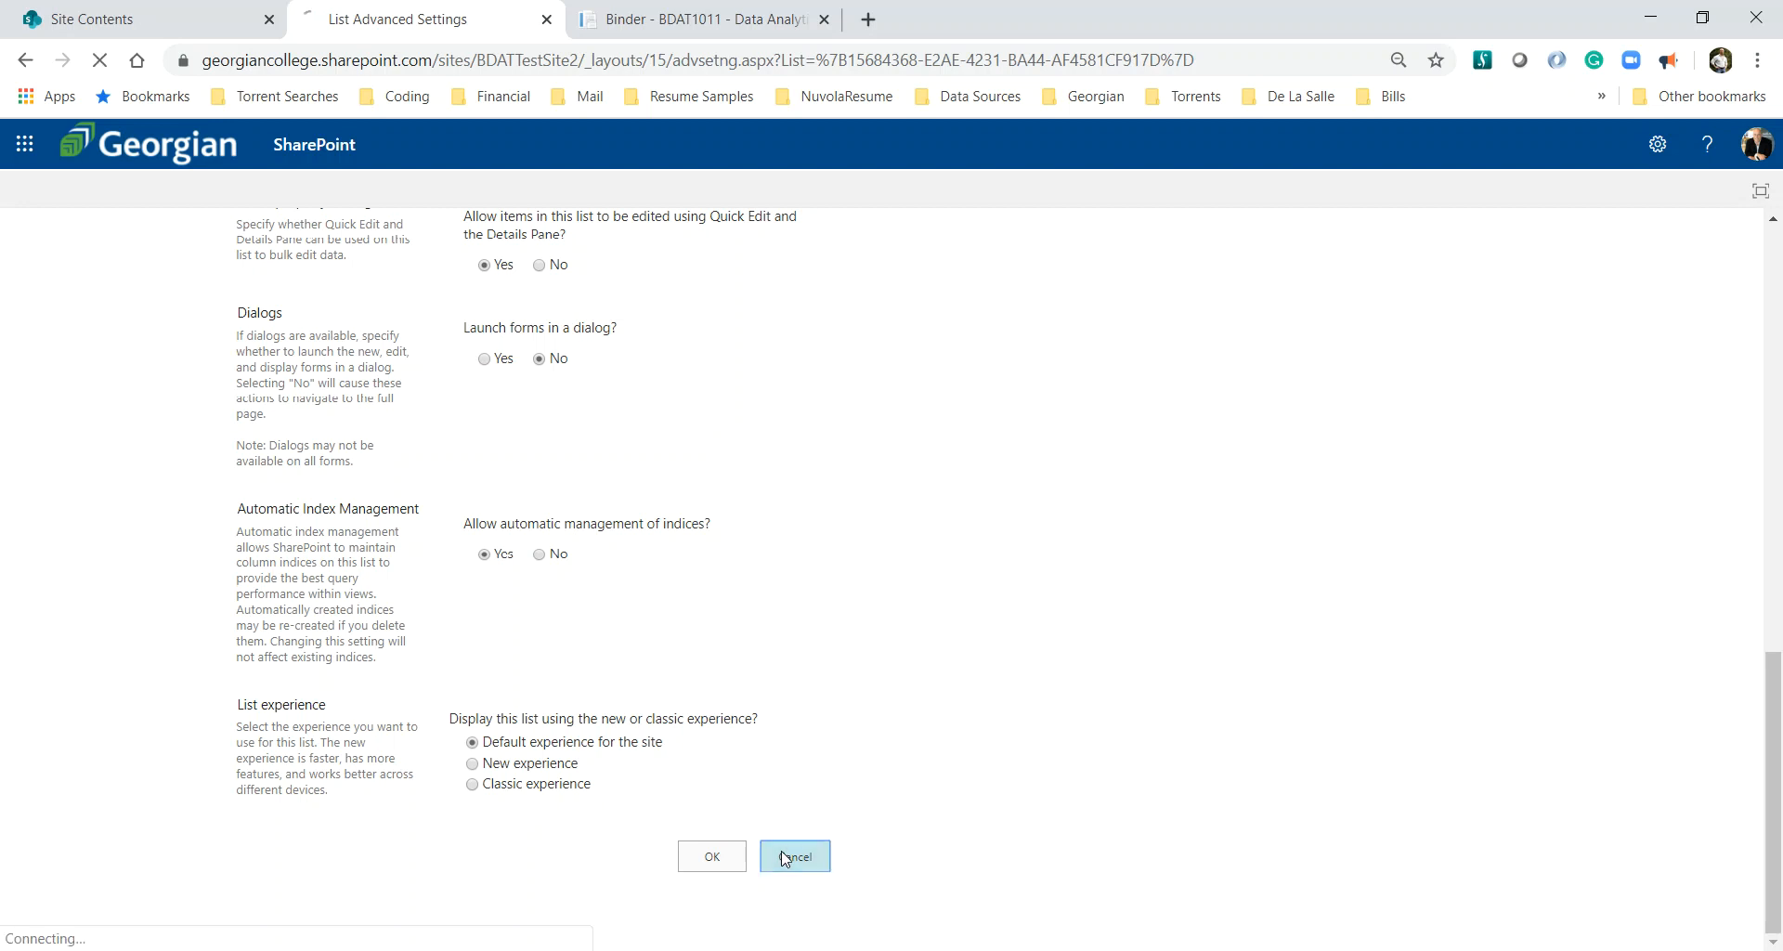
scroll(482, 498, up, 2)
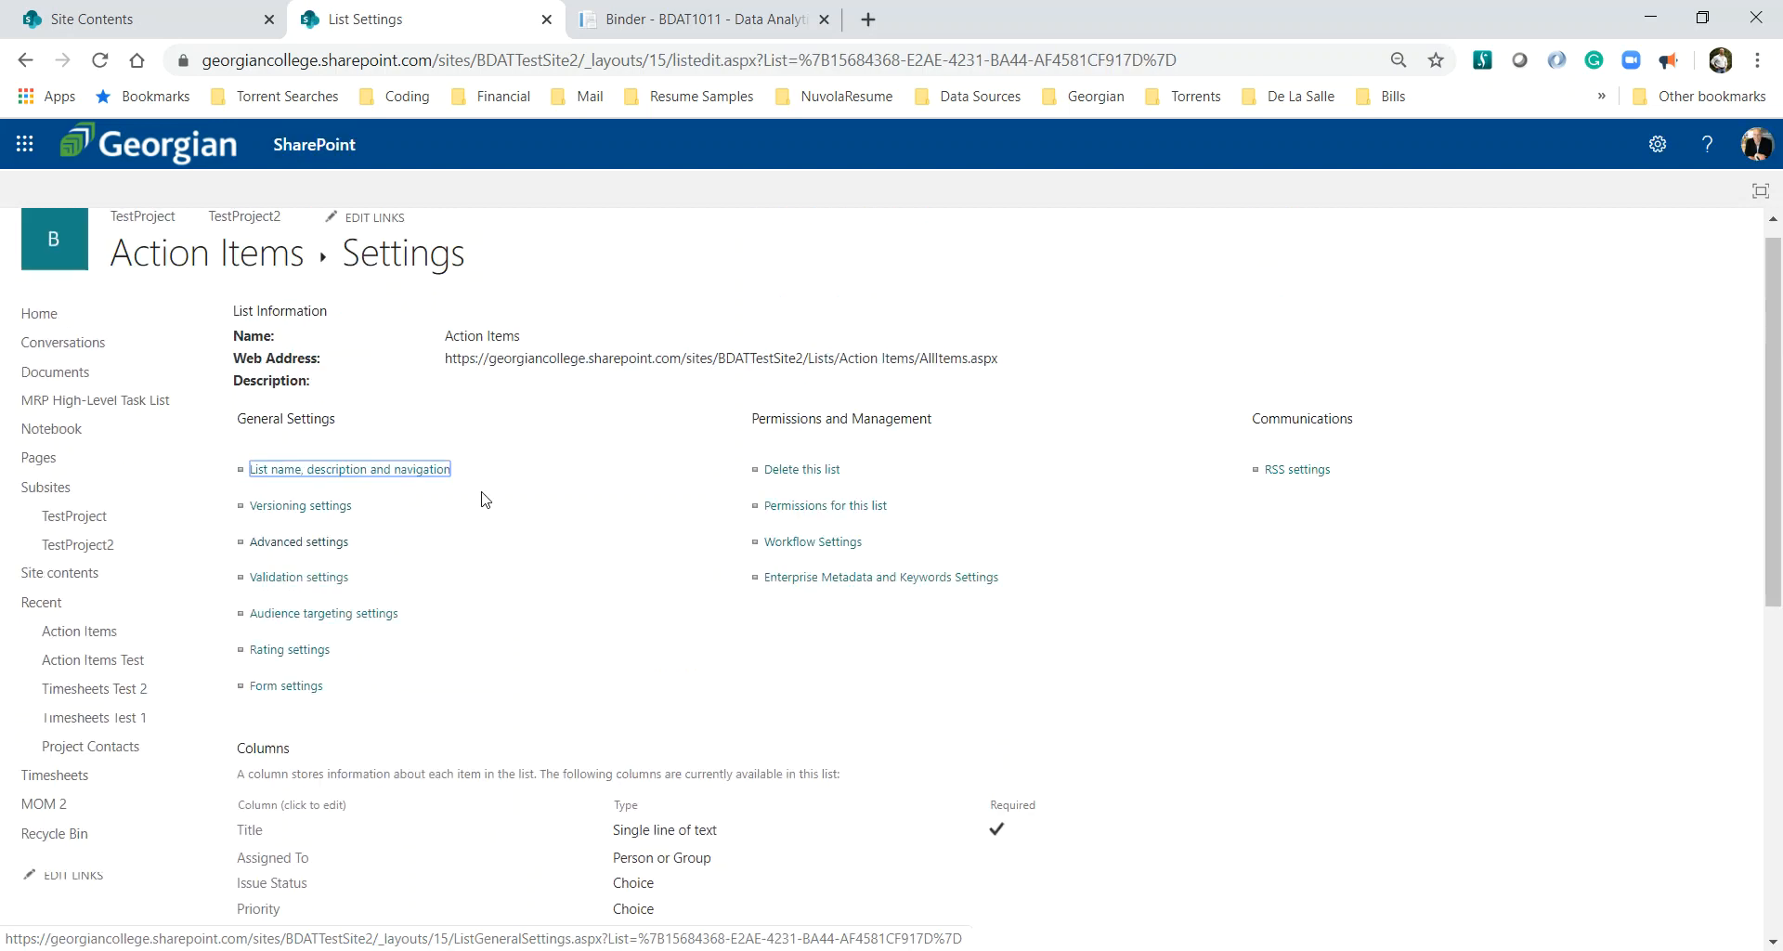
click(196, 290)
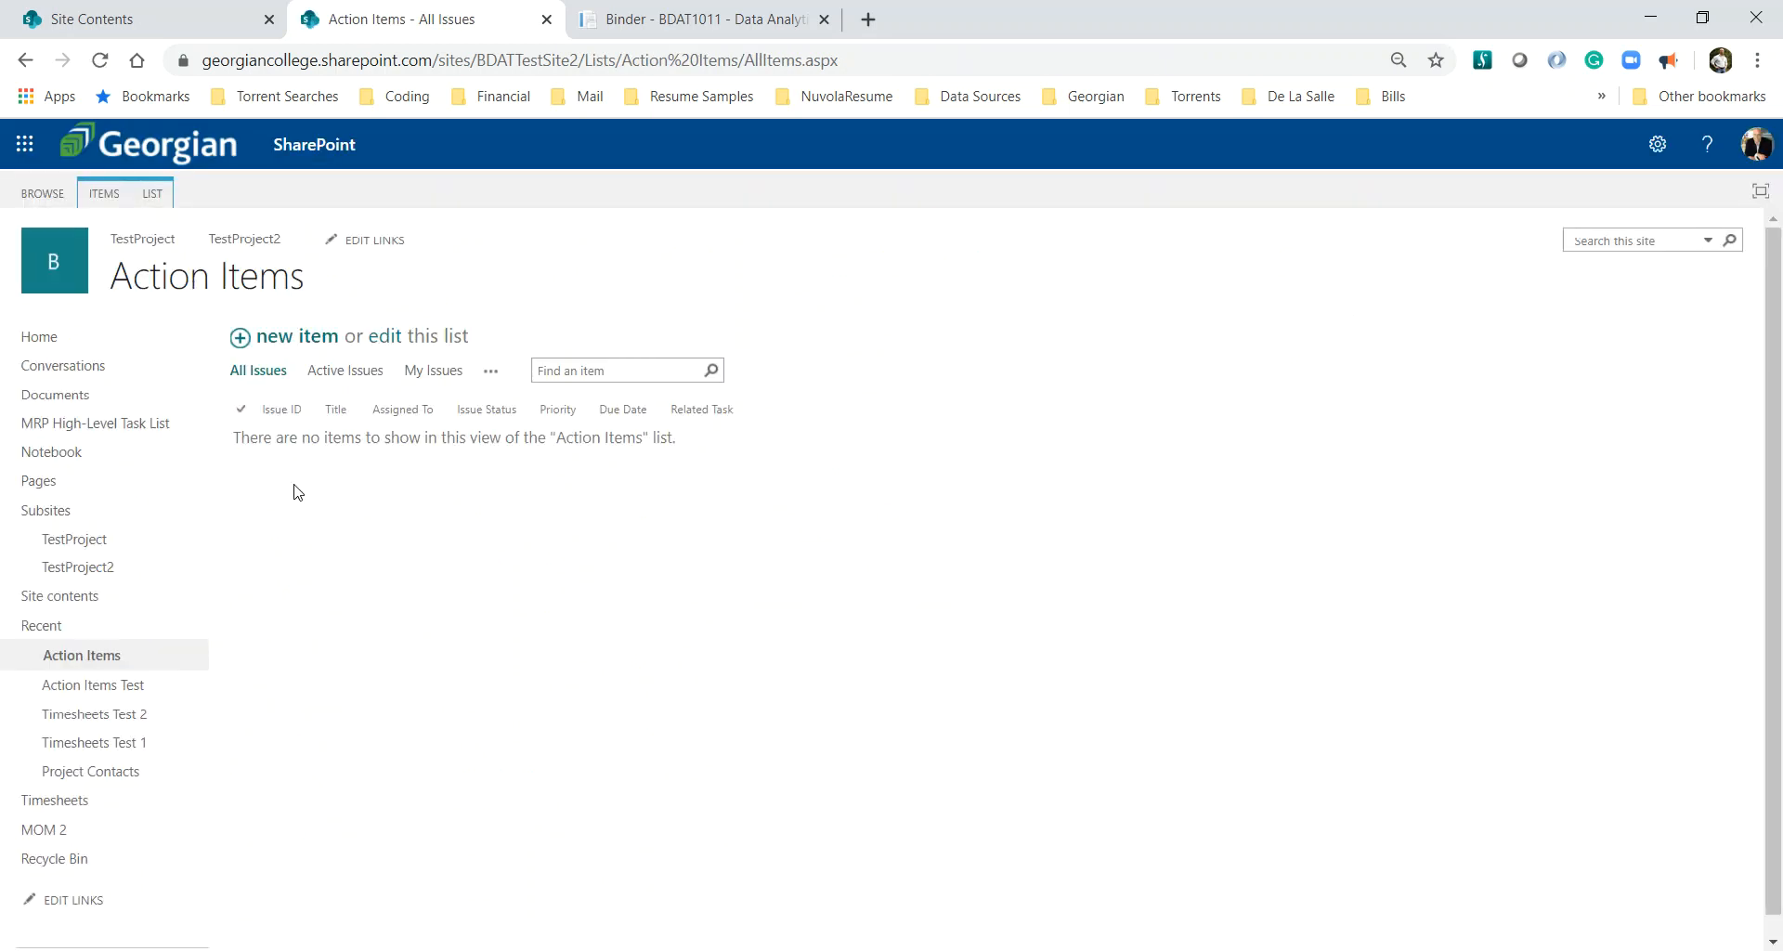
- Start a new action item titled "API", enter the assignee's name, and set the description to "Should we host in Azure?"
click(304, 338)
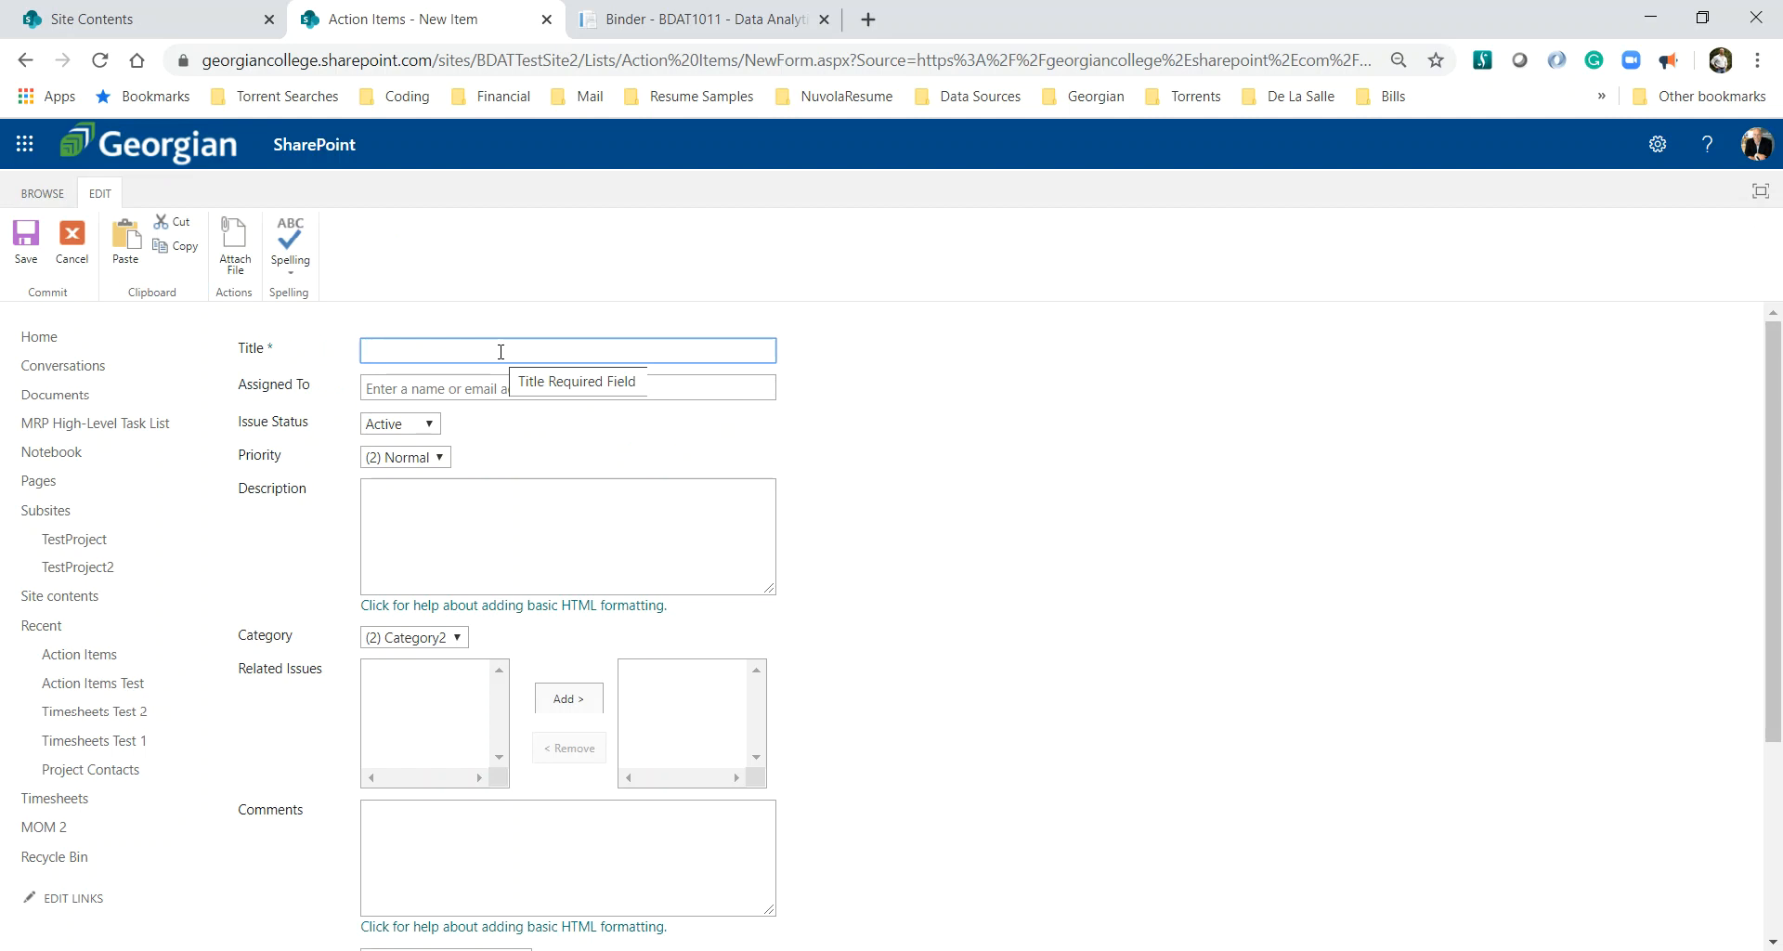
text(API)
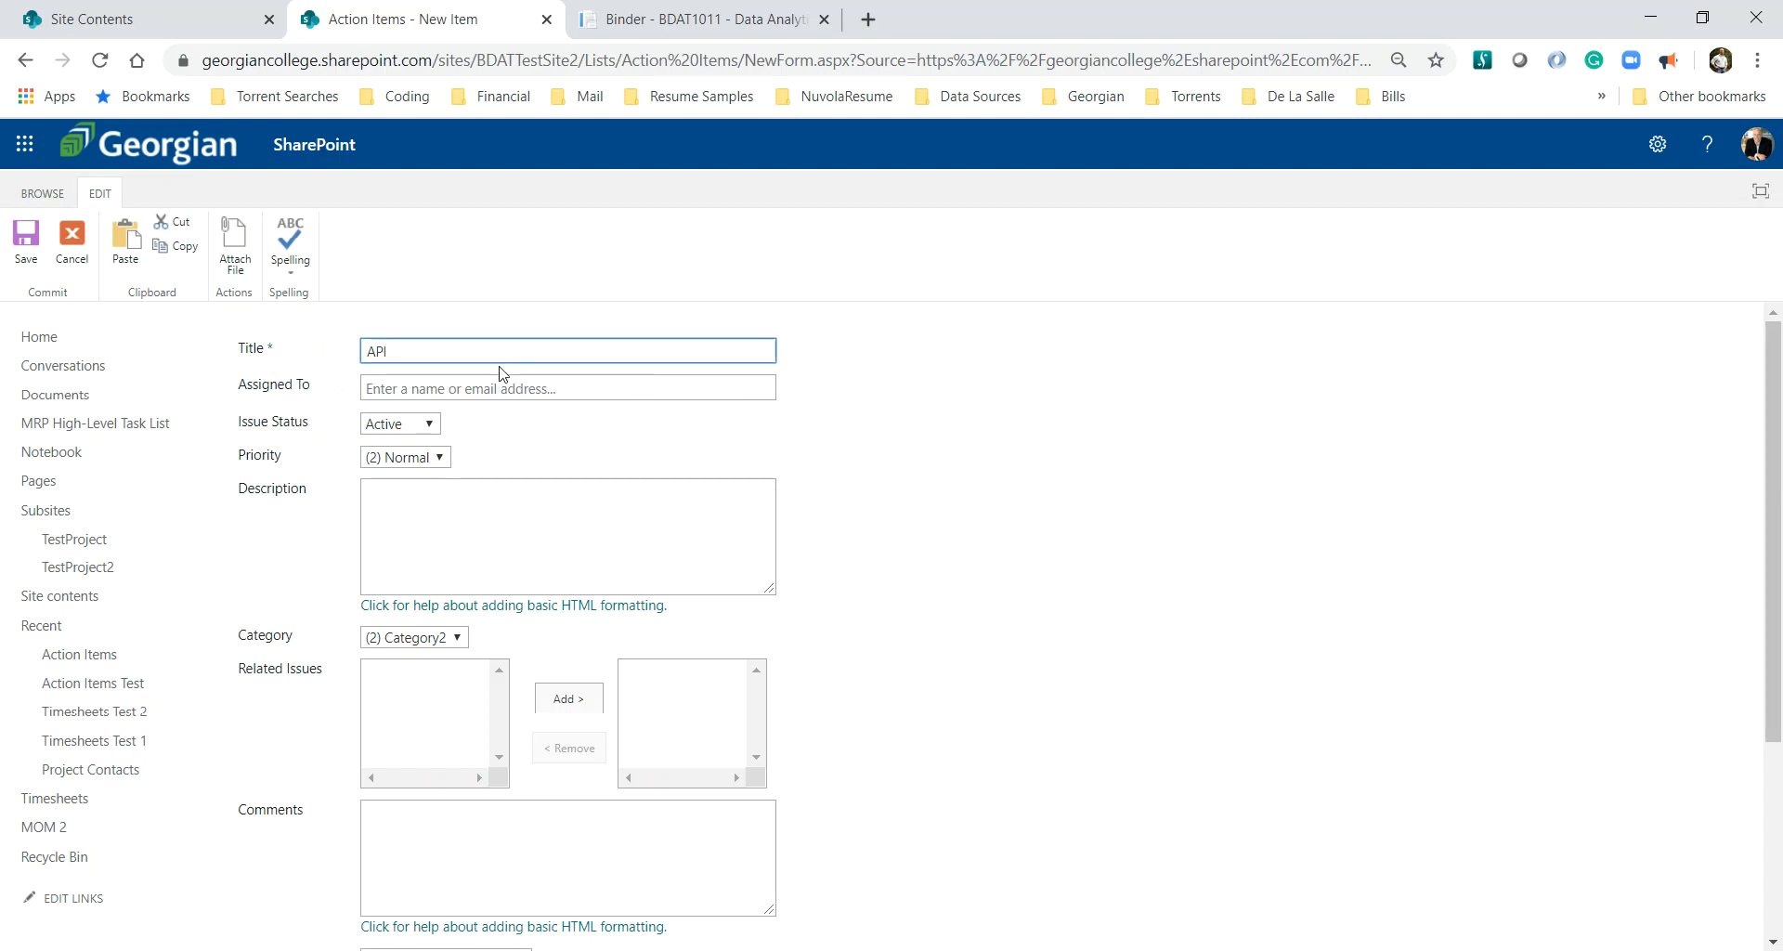
click(500, 385)
text(chris)
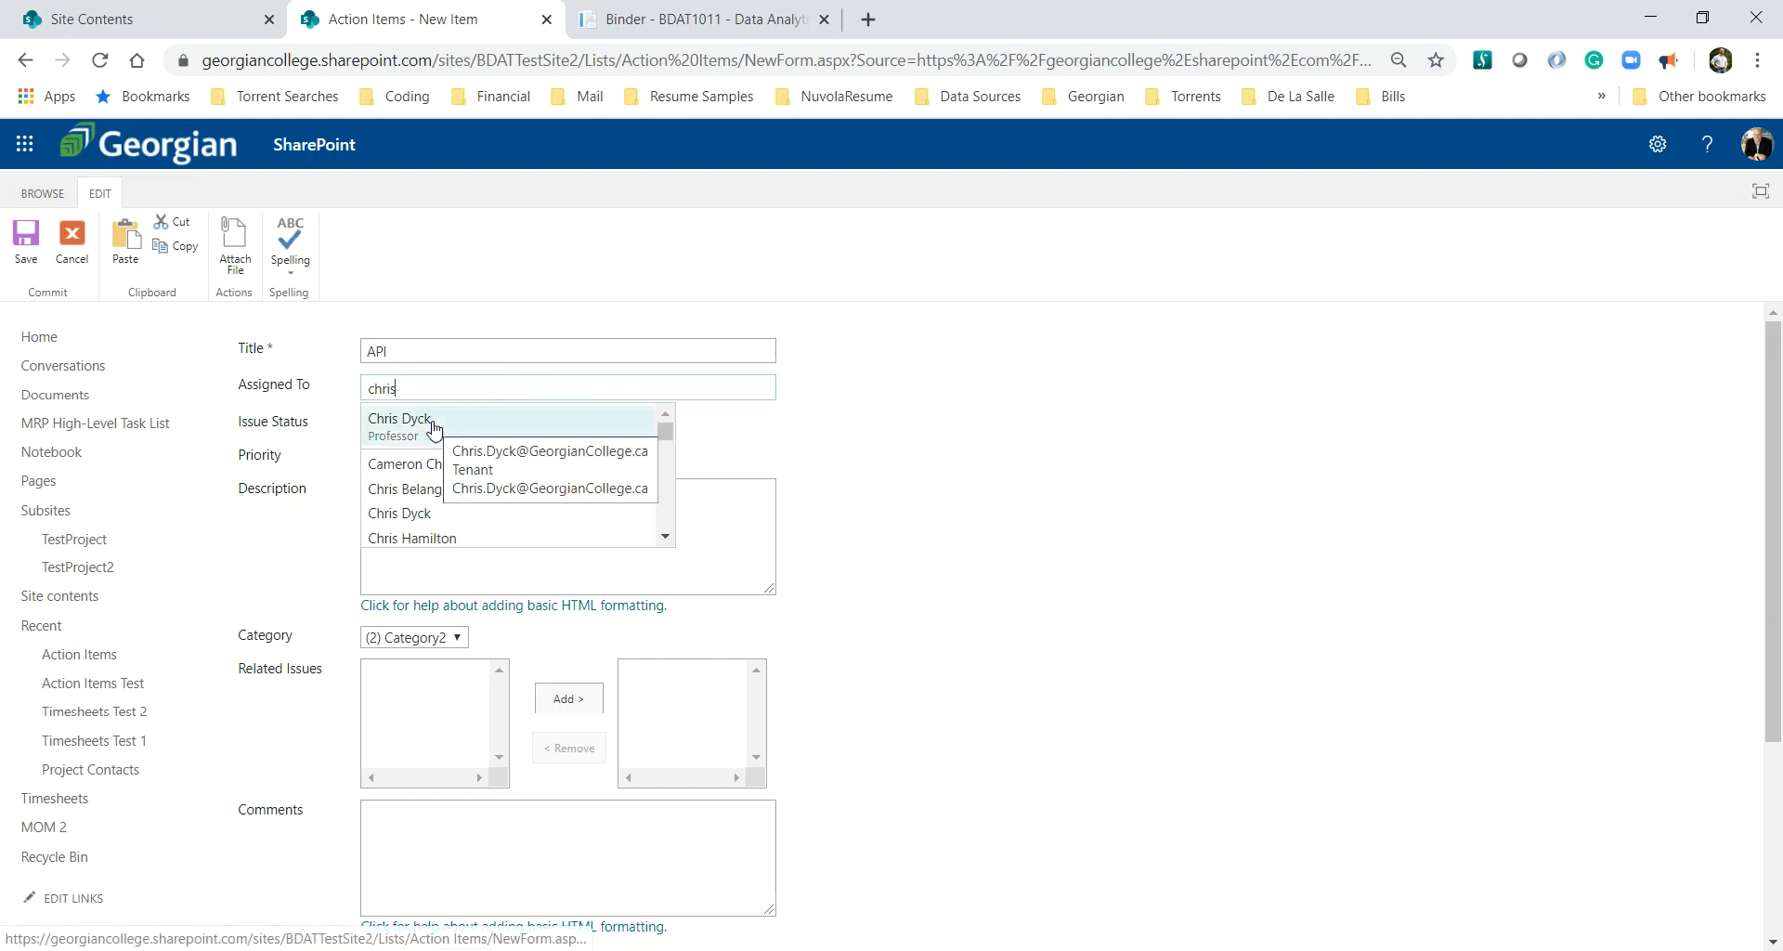
click(434, 424)
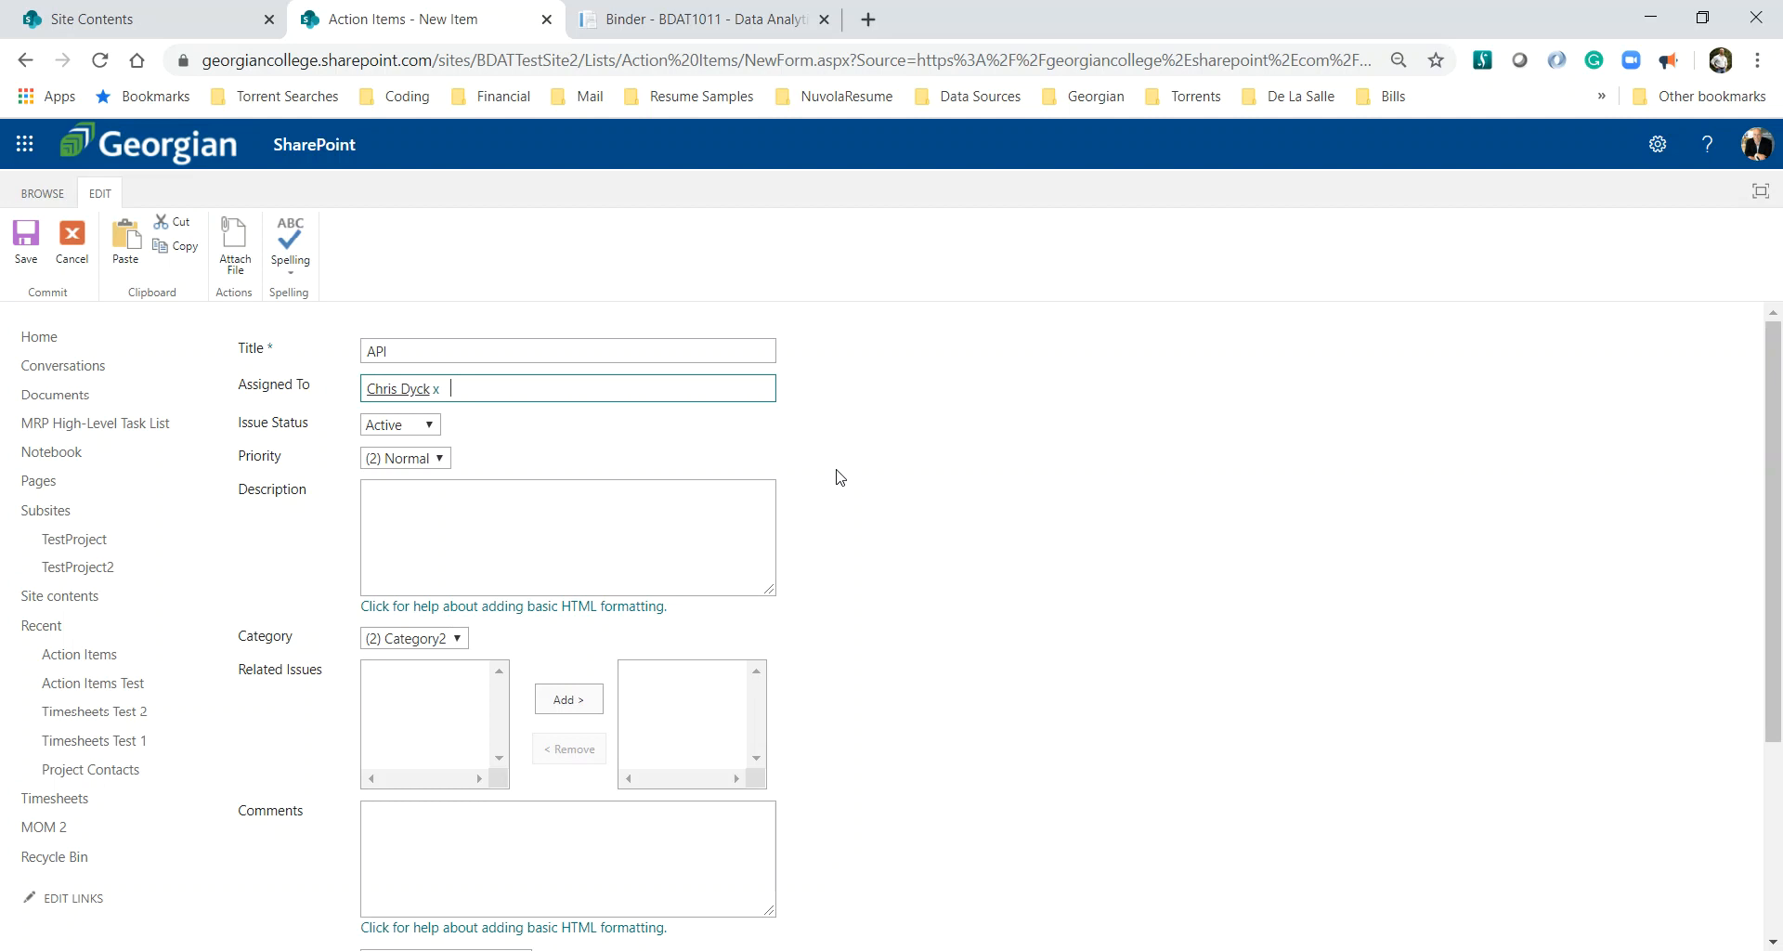
click(552, 517)
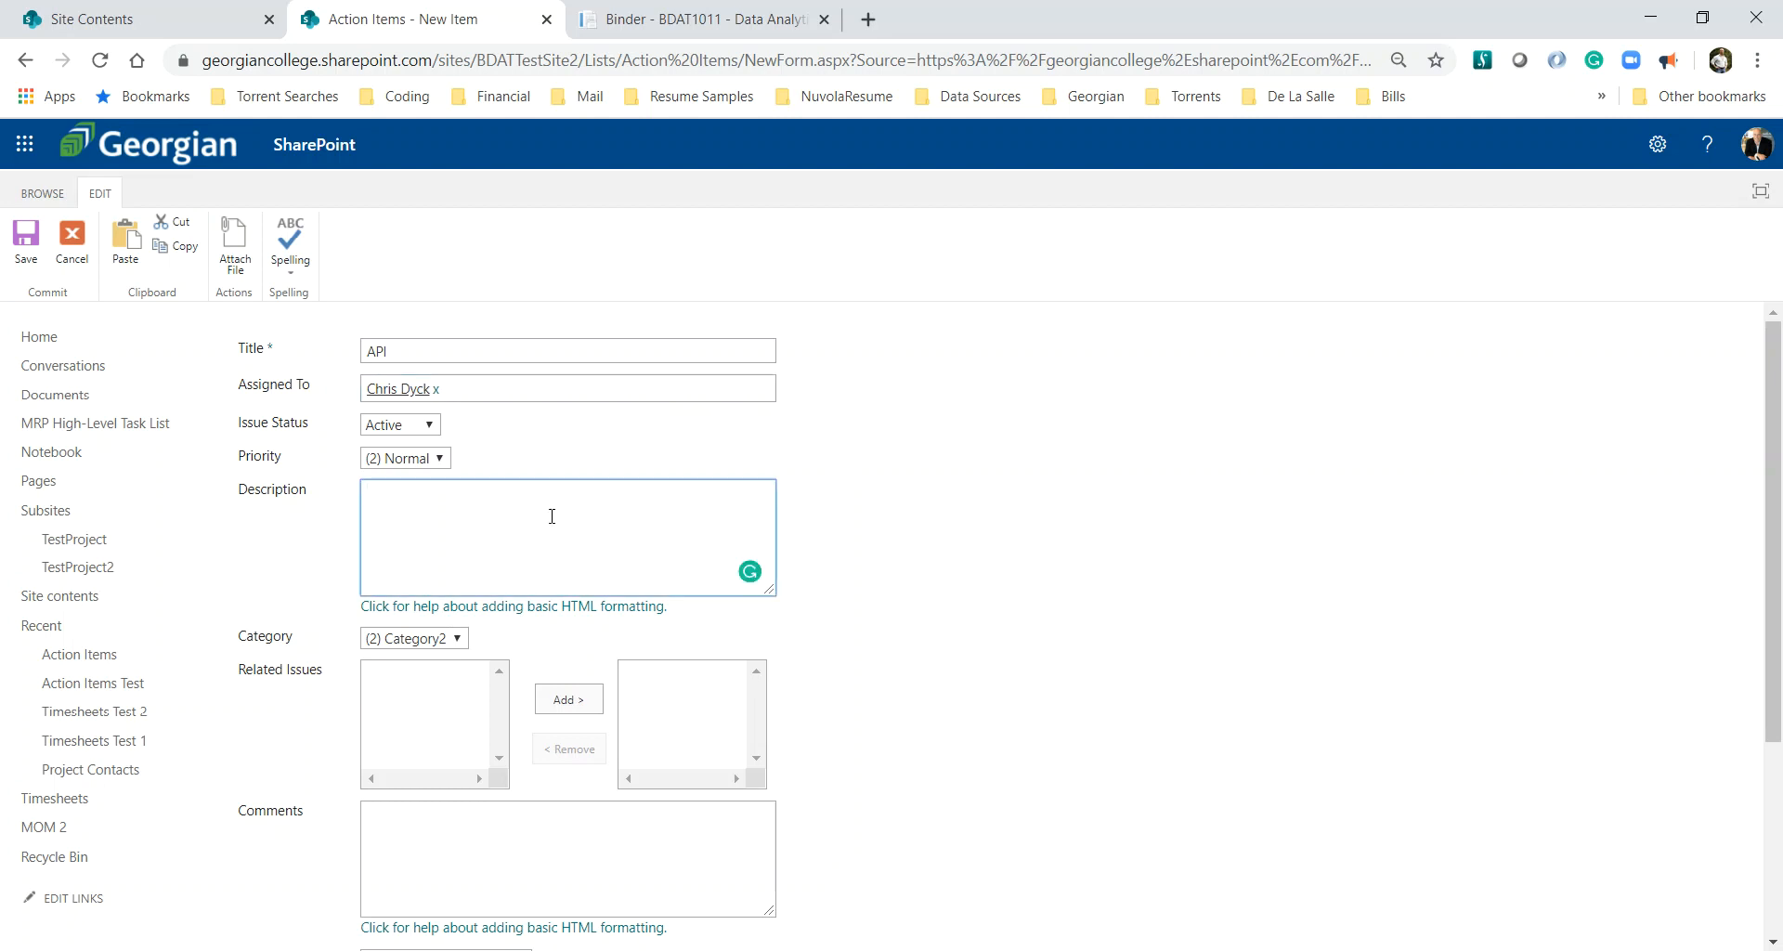
text(Should we host in Azure?)
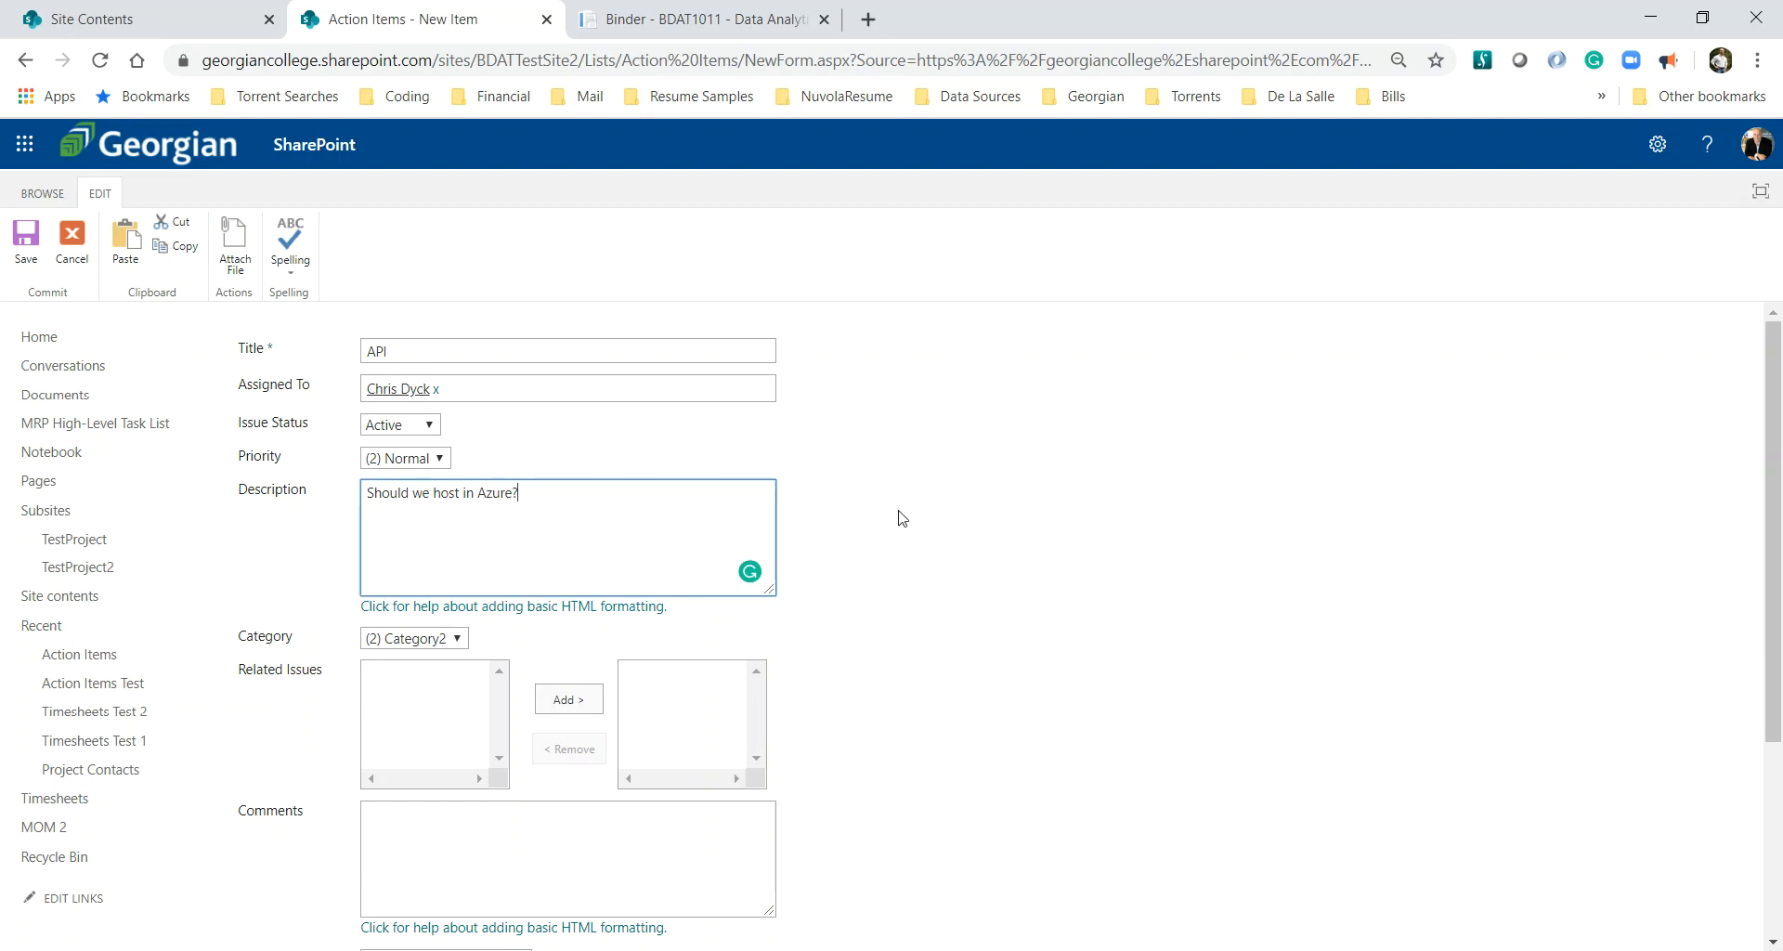
- Set the new action item's due date to 9/17/2020
scroll(897, 518, down, 1)
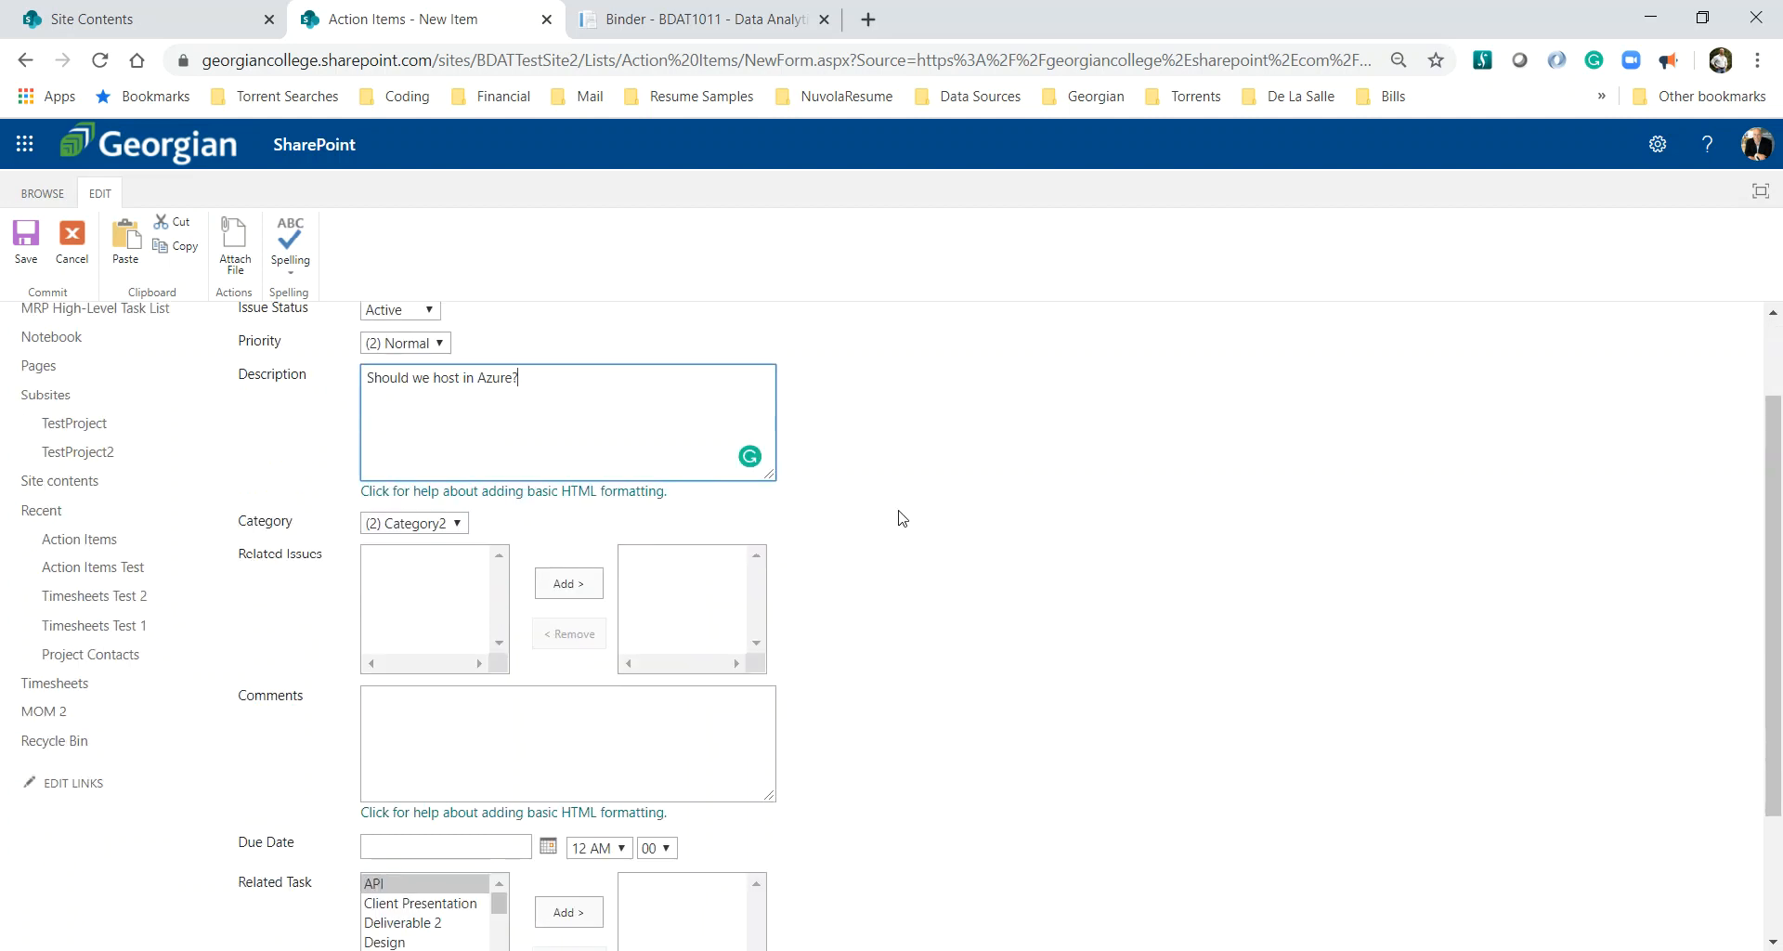
scroll(898, 518, down, 1)
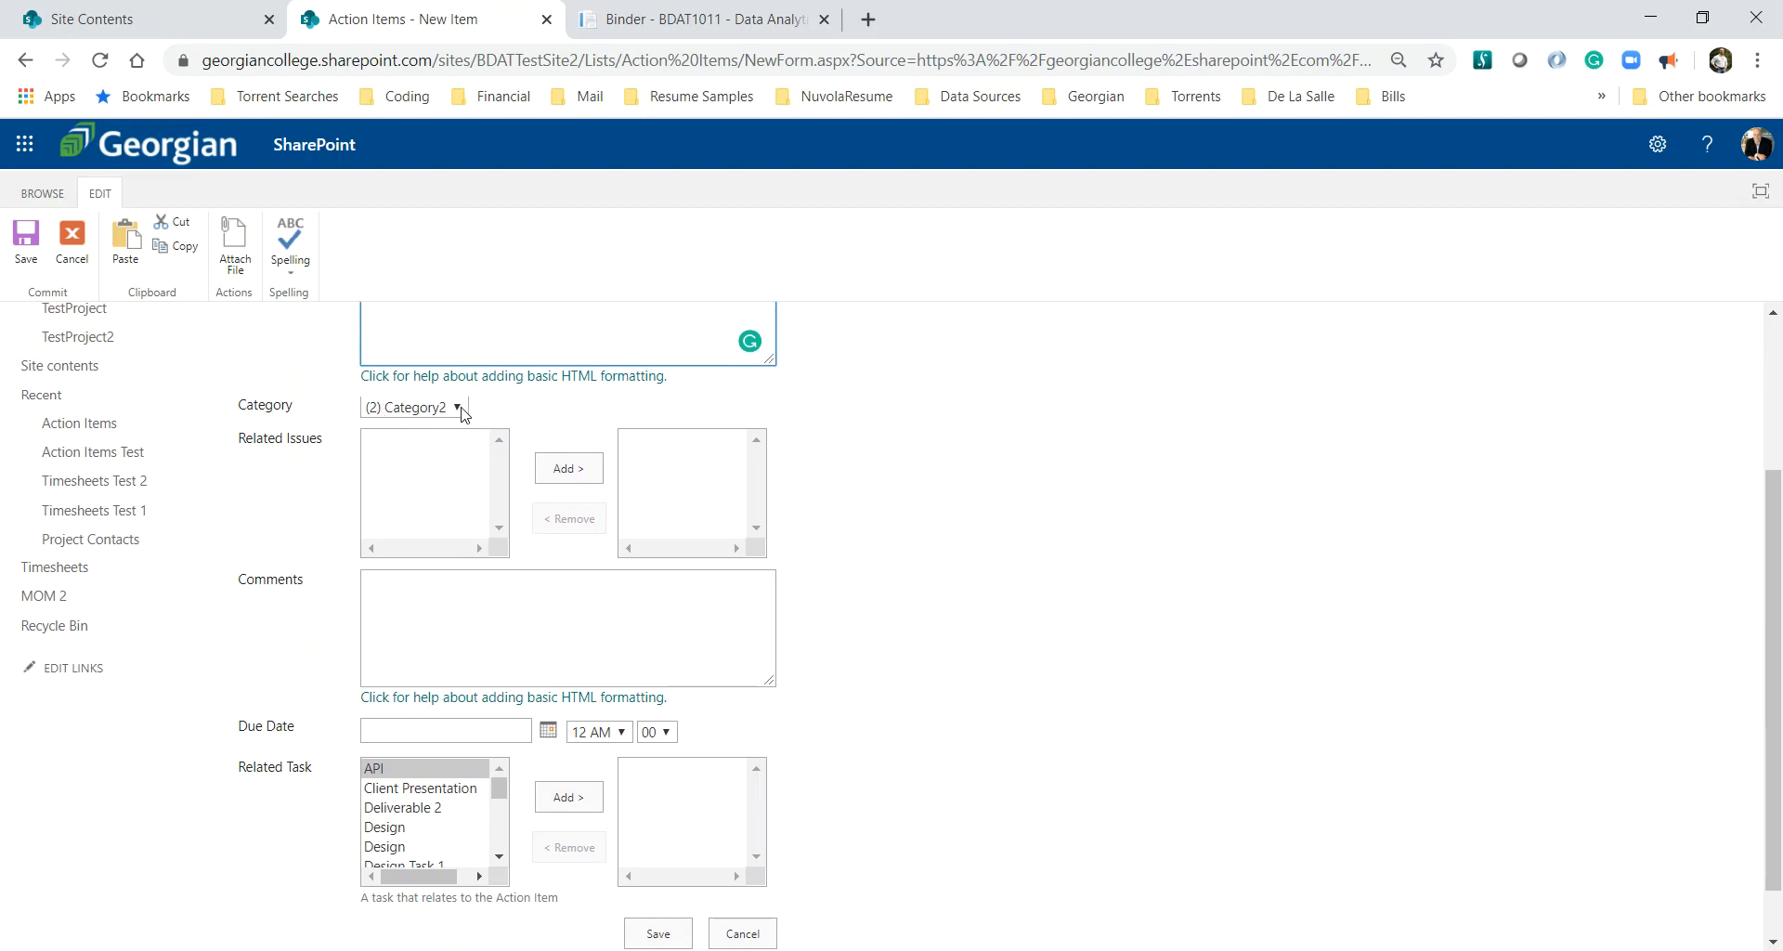
scroll(966, 525, down, 1)
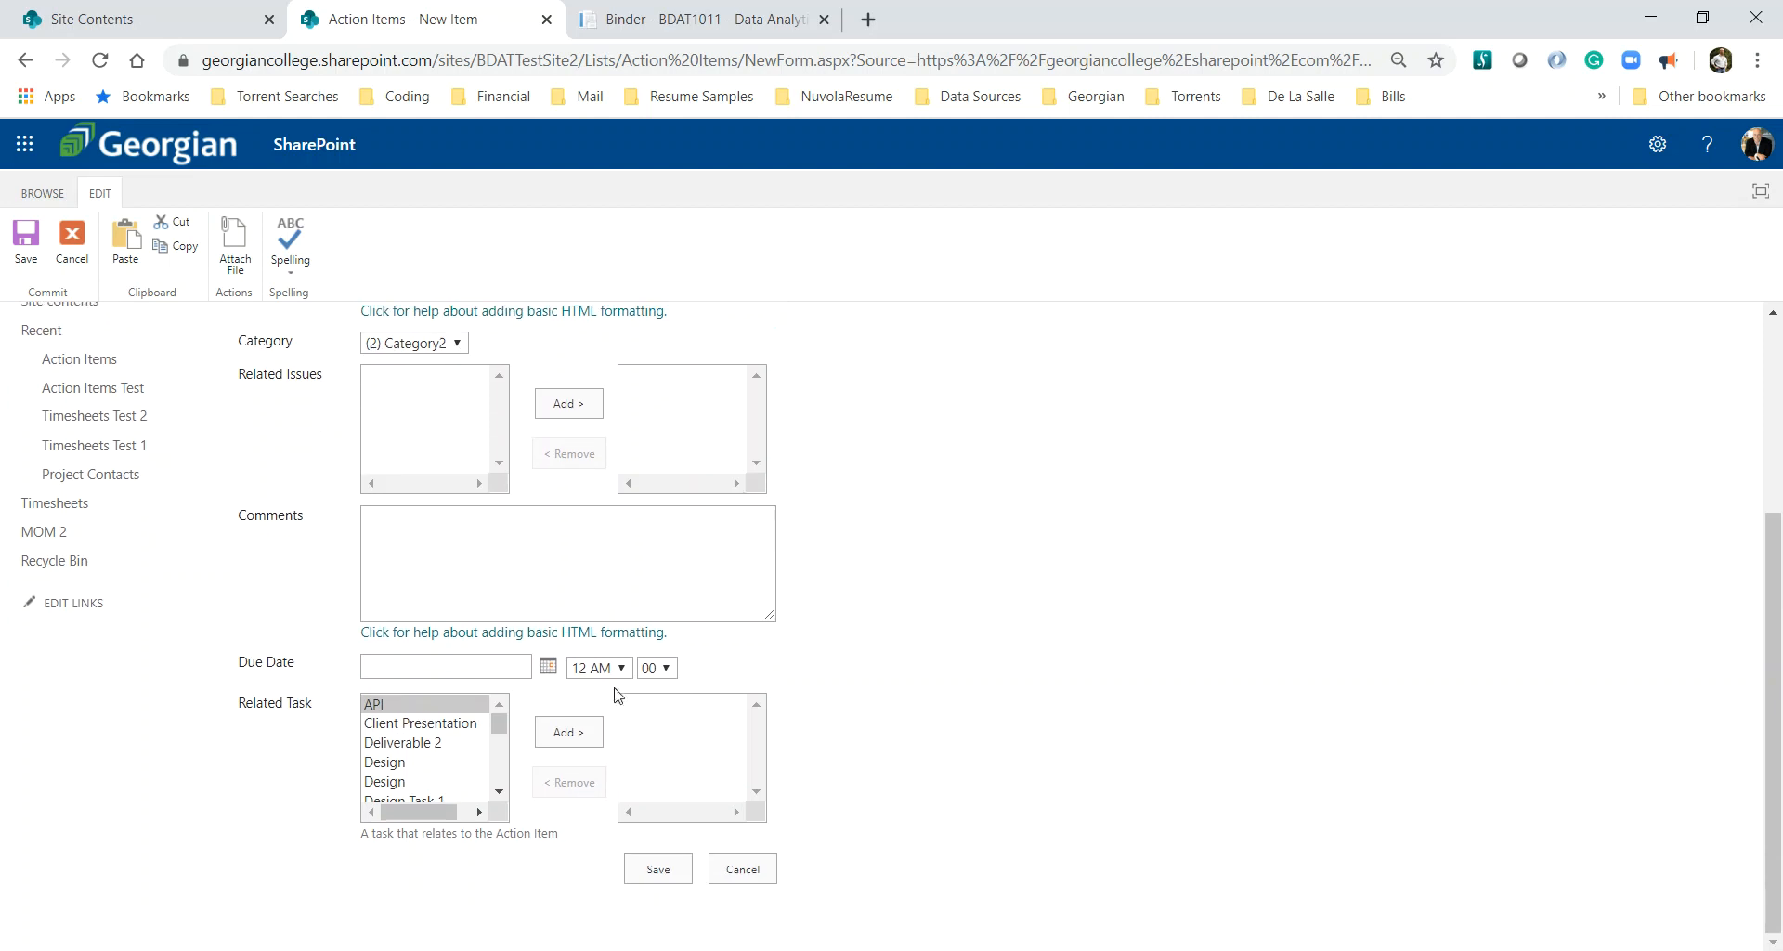
click(547, 671)
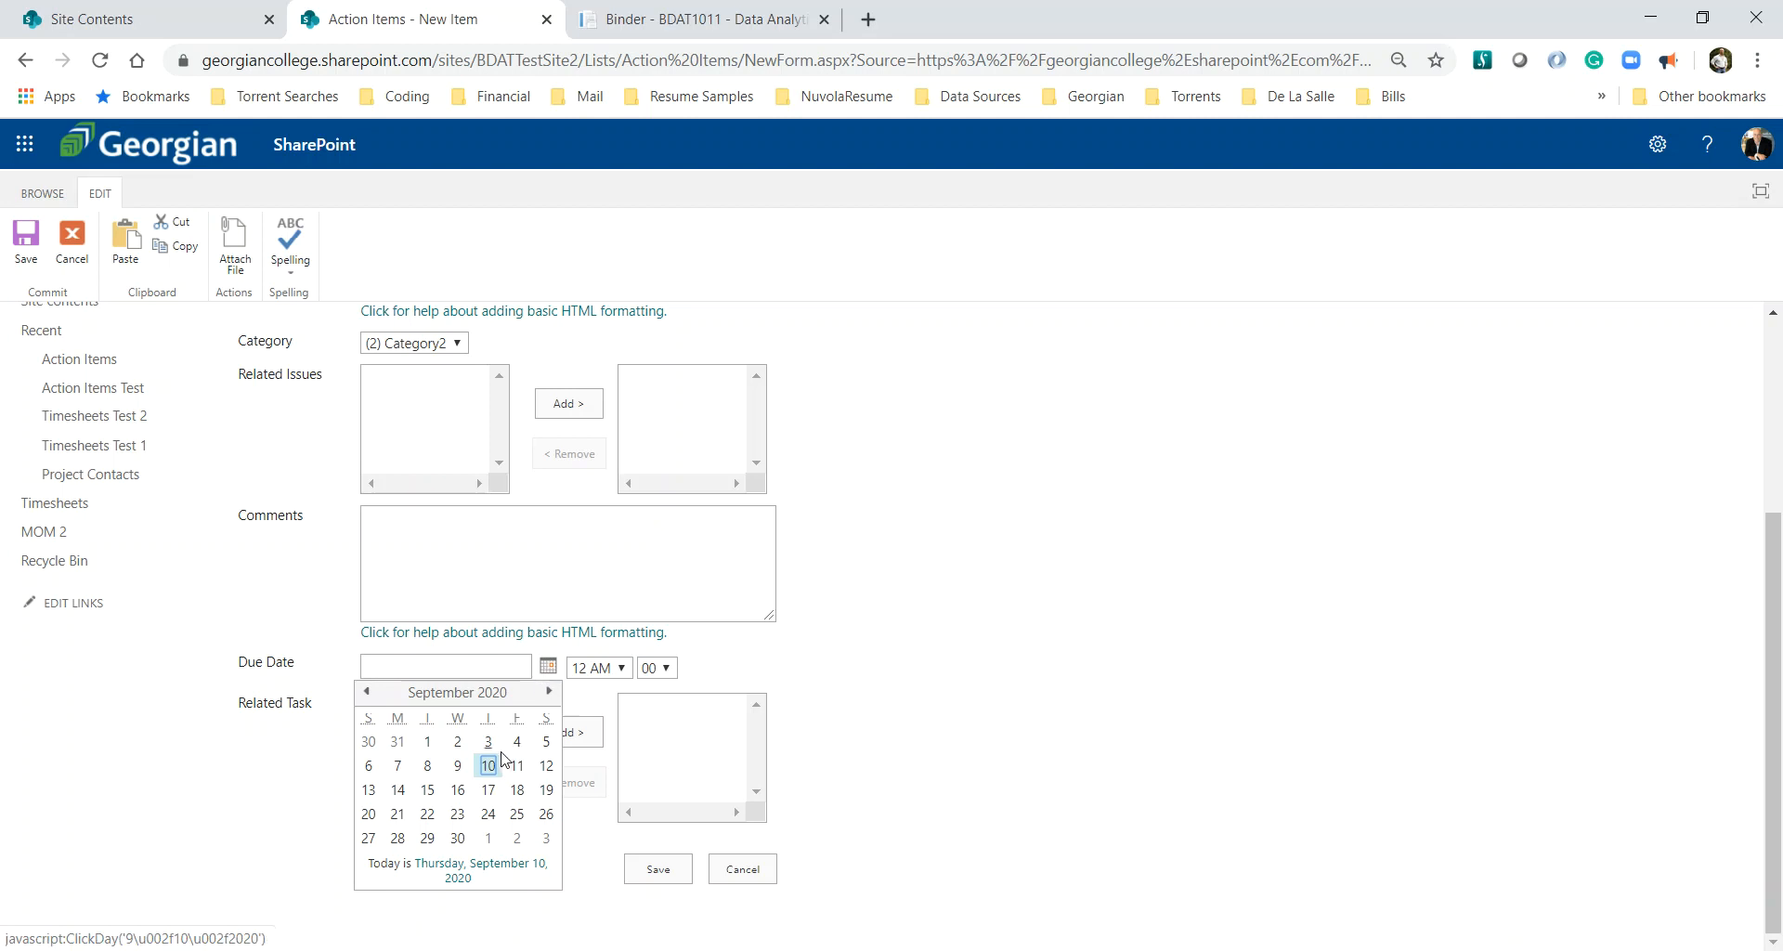
click(495, 790)
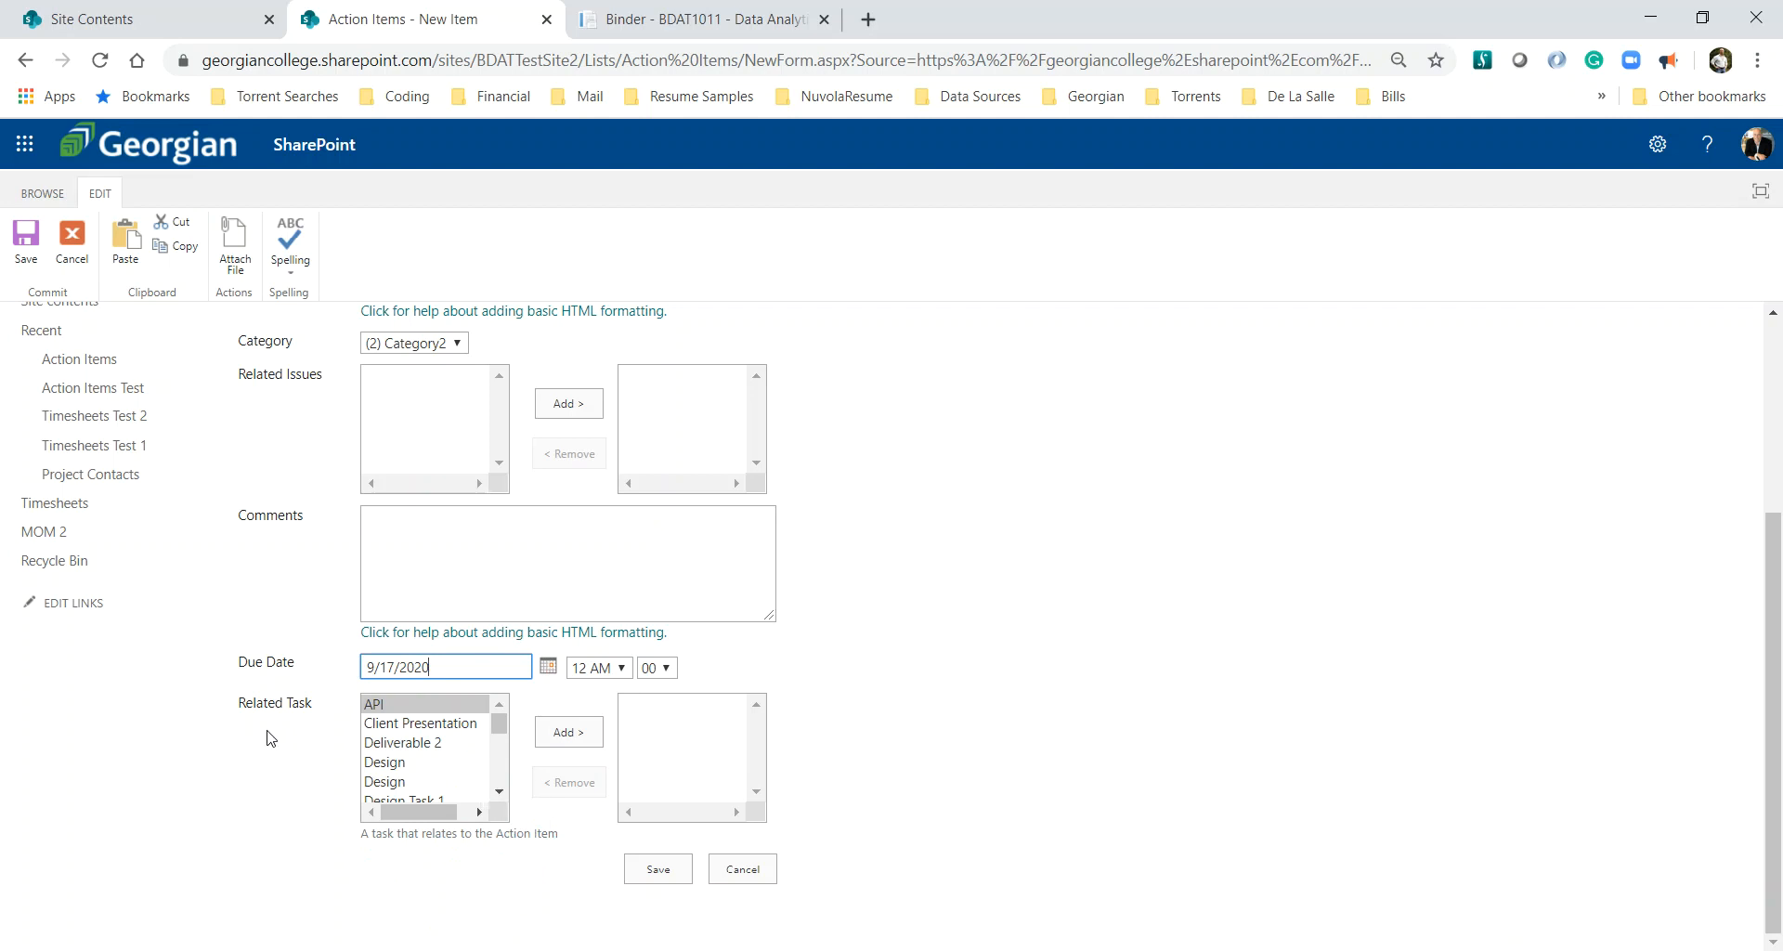
- Add Design and Design Task 1 as related tasks, and remove Design from the selection again
click(402, 762)
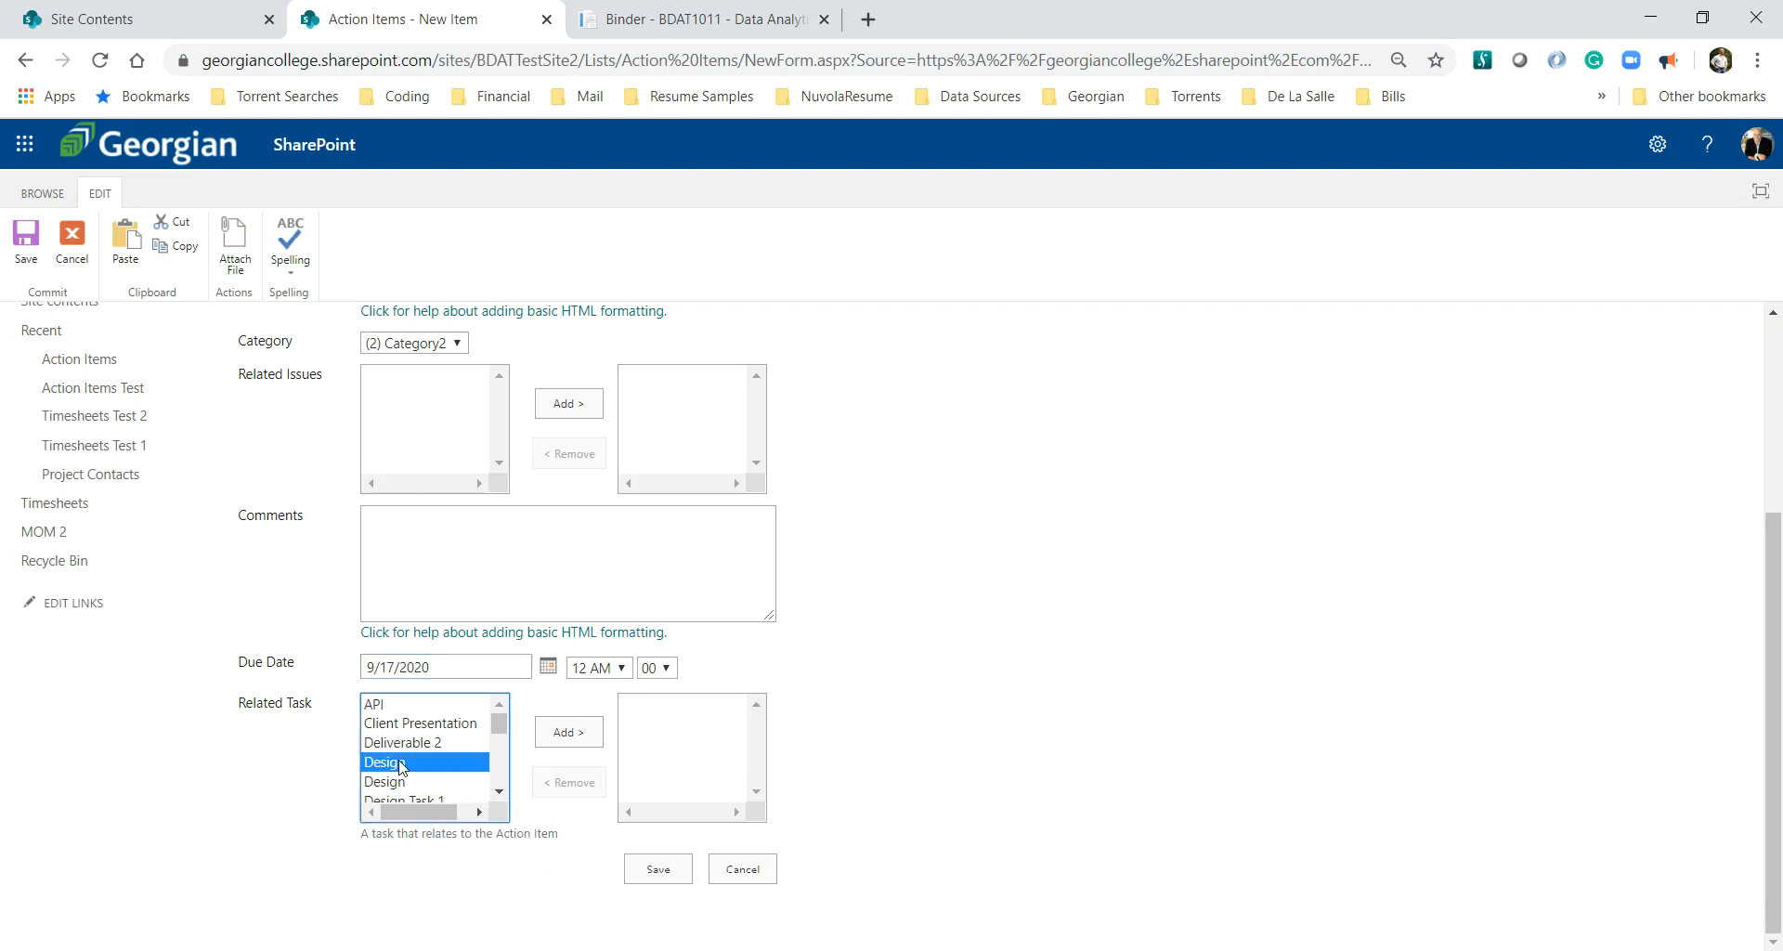
click(560, 743)
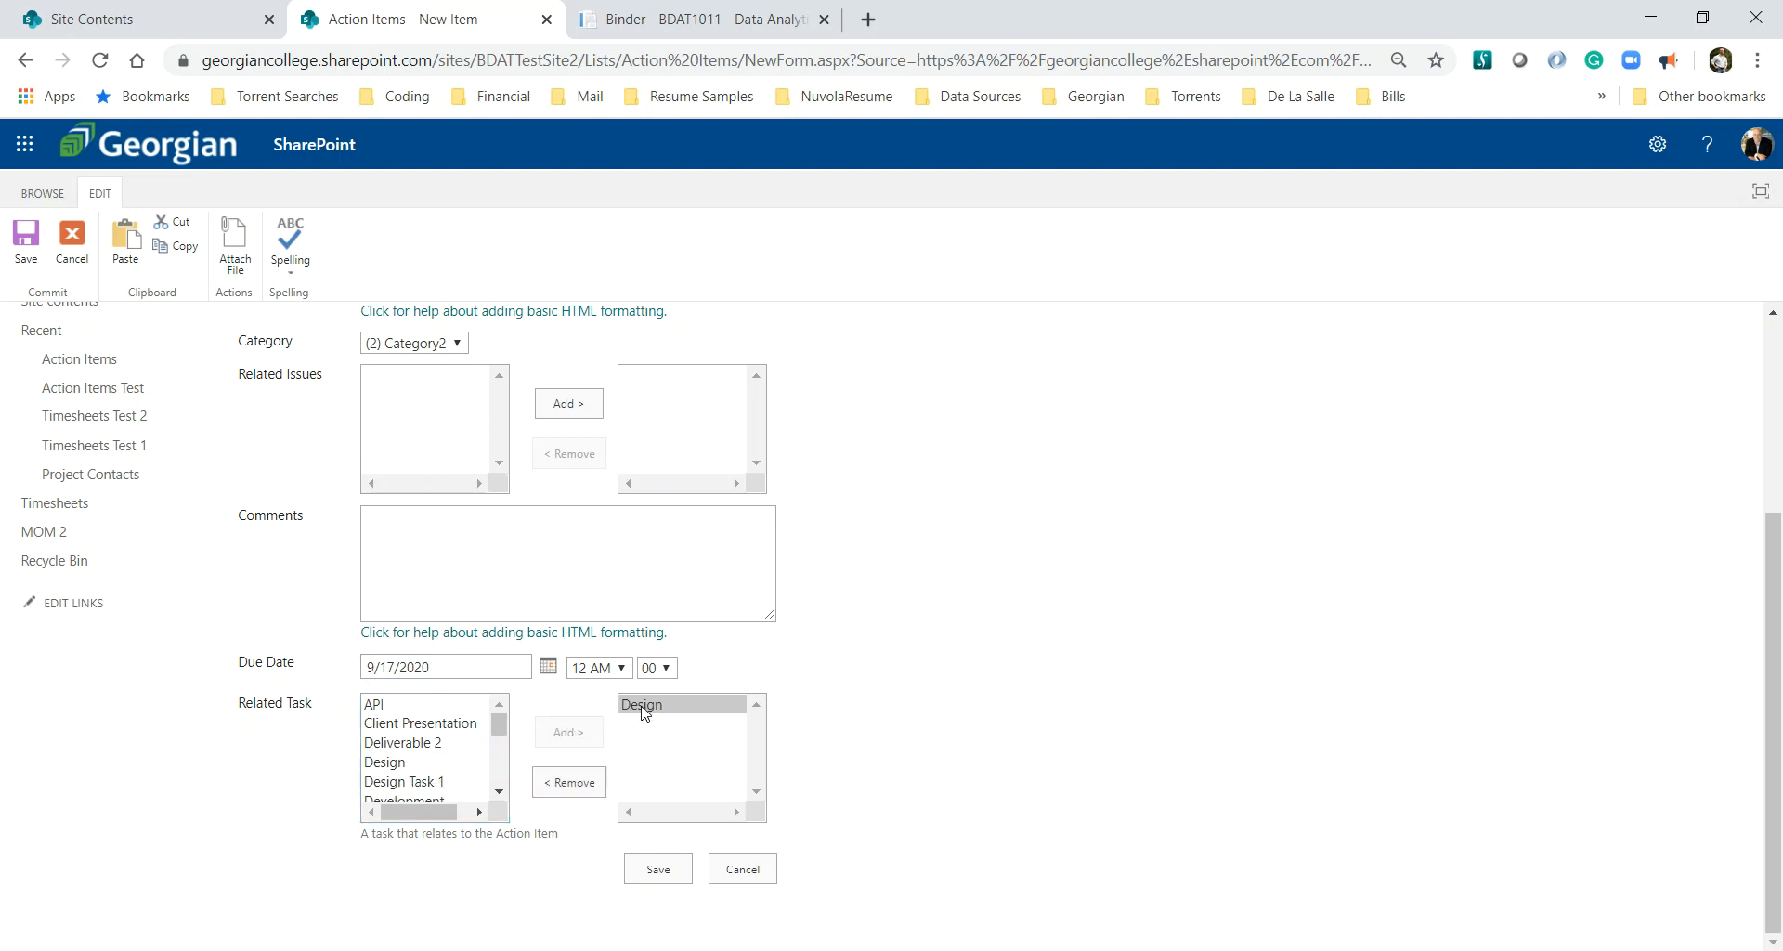
click(444, 781)
click(560, 742)
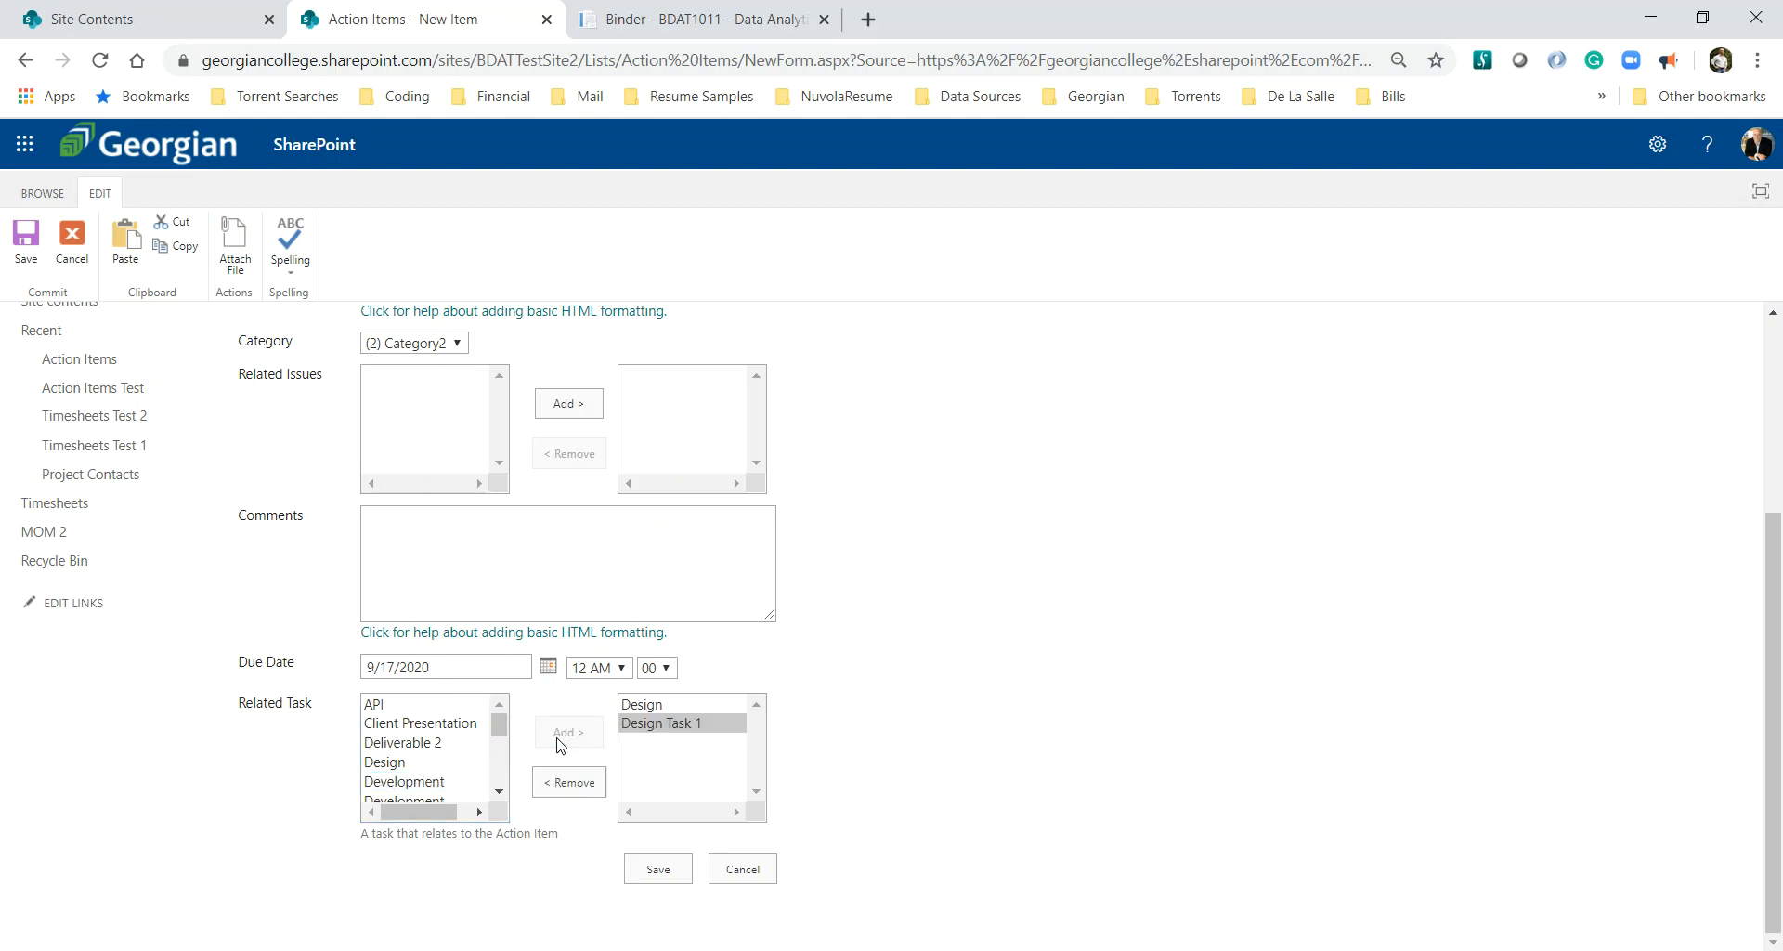
click(654, 708)
click(565, 789)
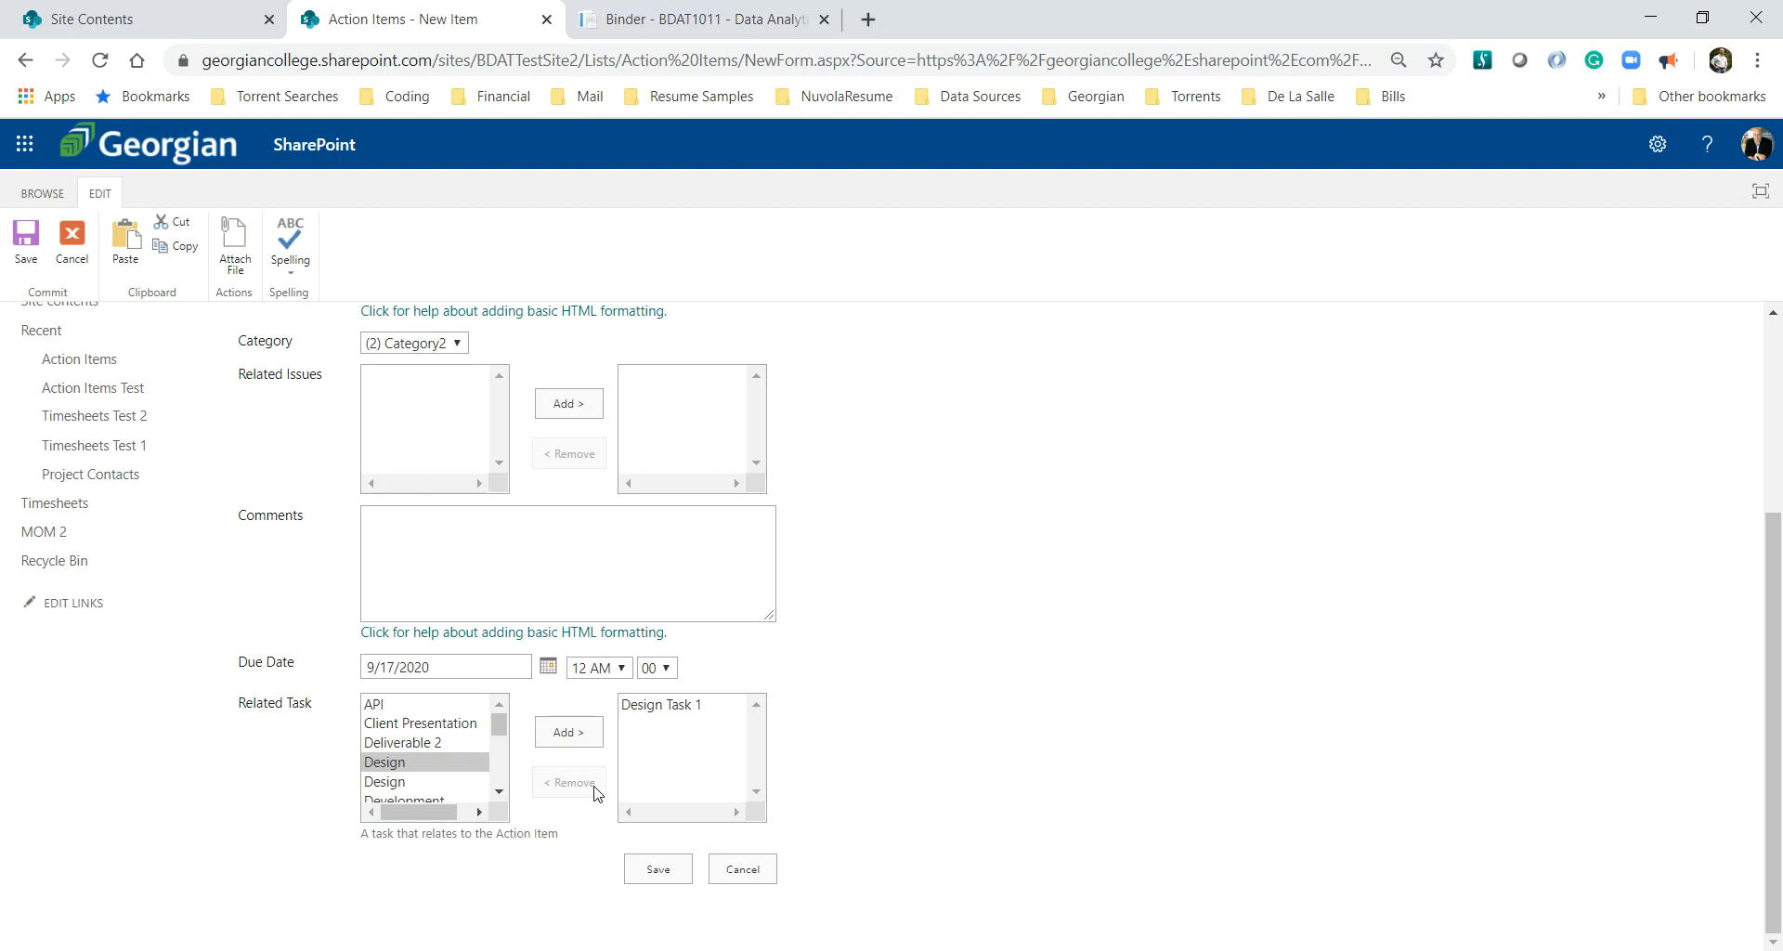
- Check the Related Issues and Related Task selections and save the new action item
click(661, 708)
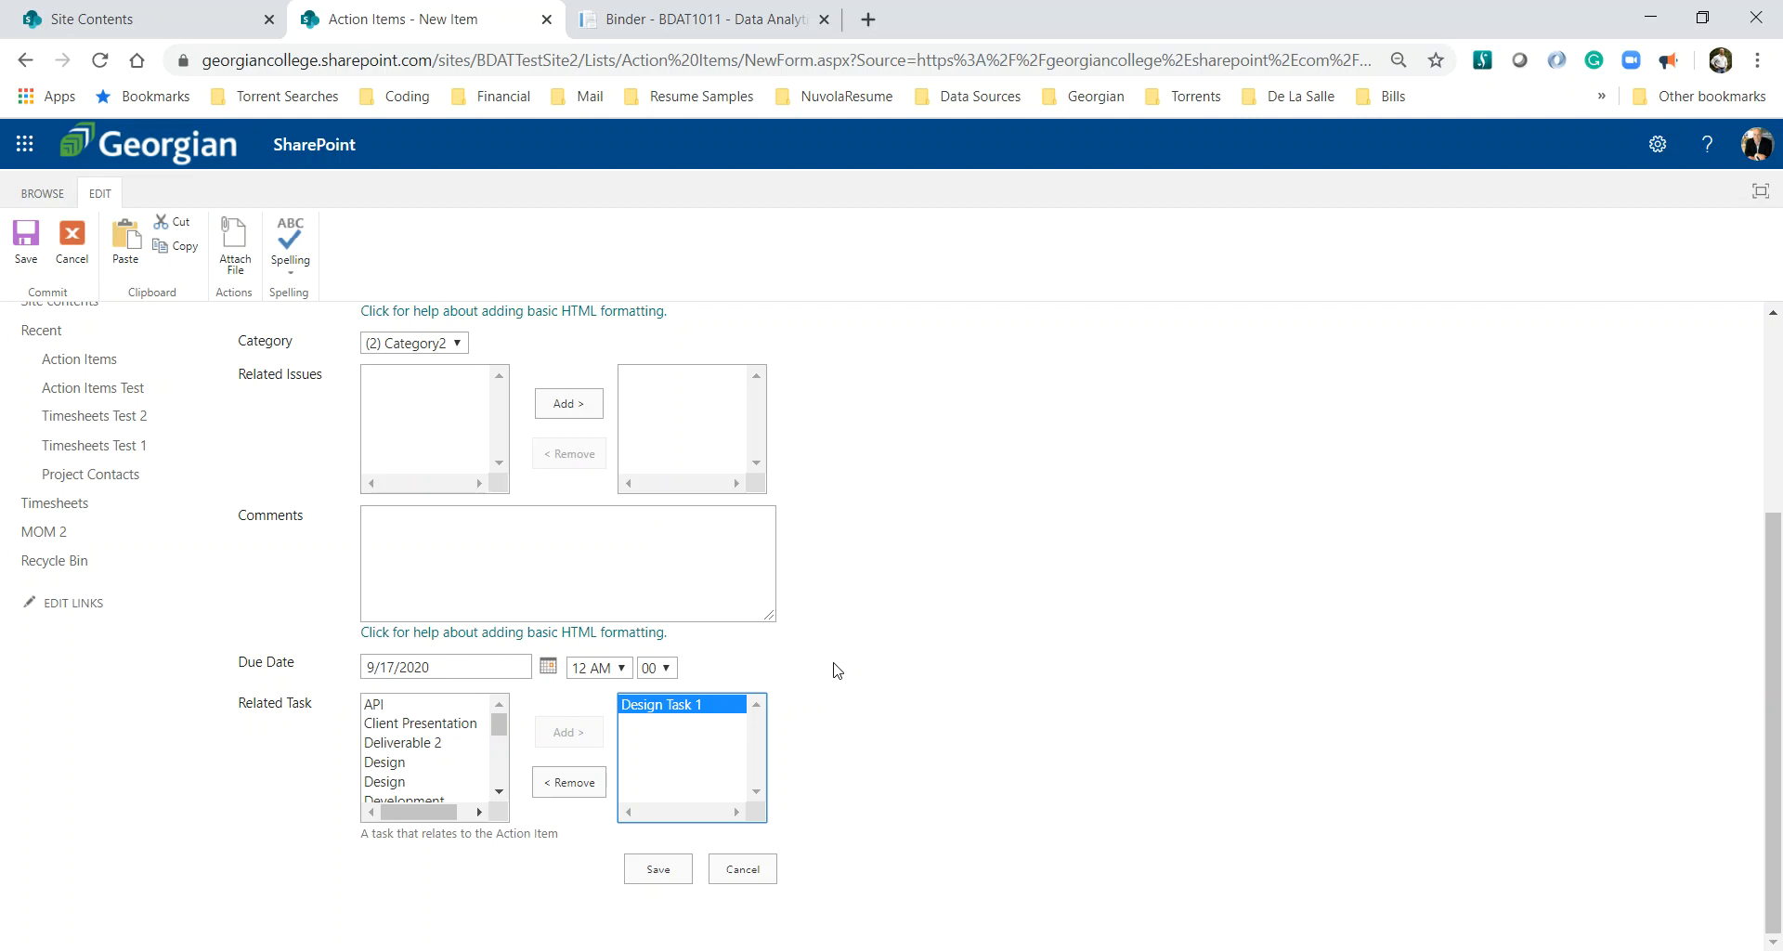
scroll(835, 668, up, 1)
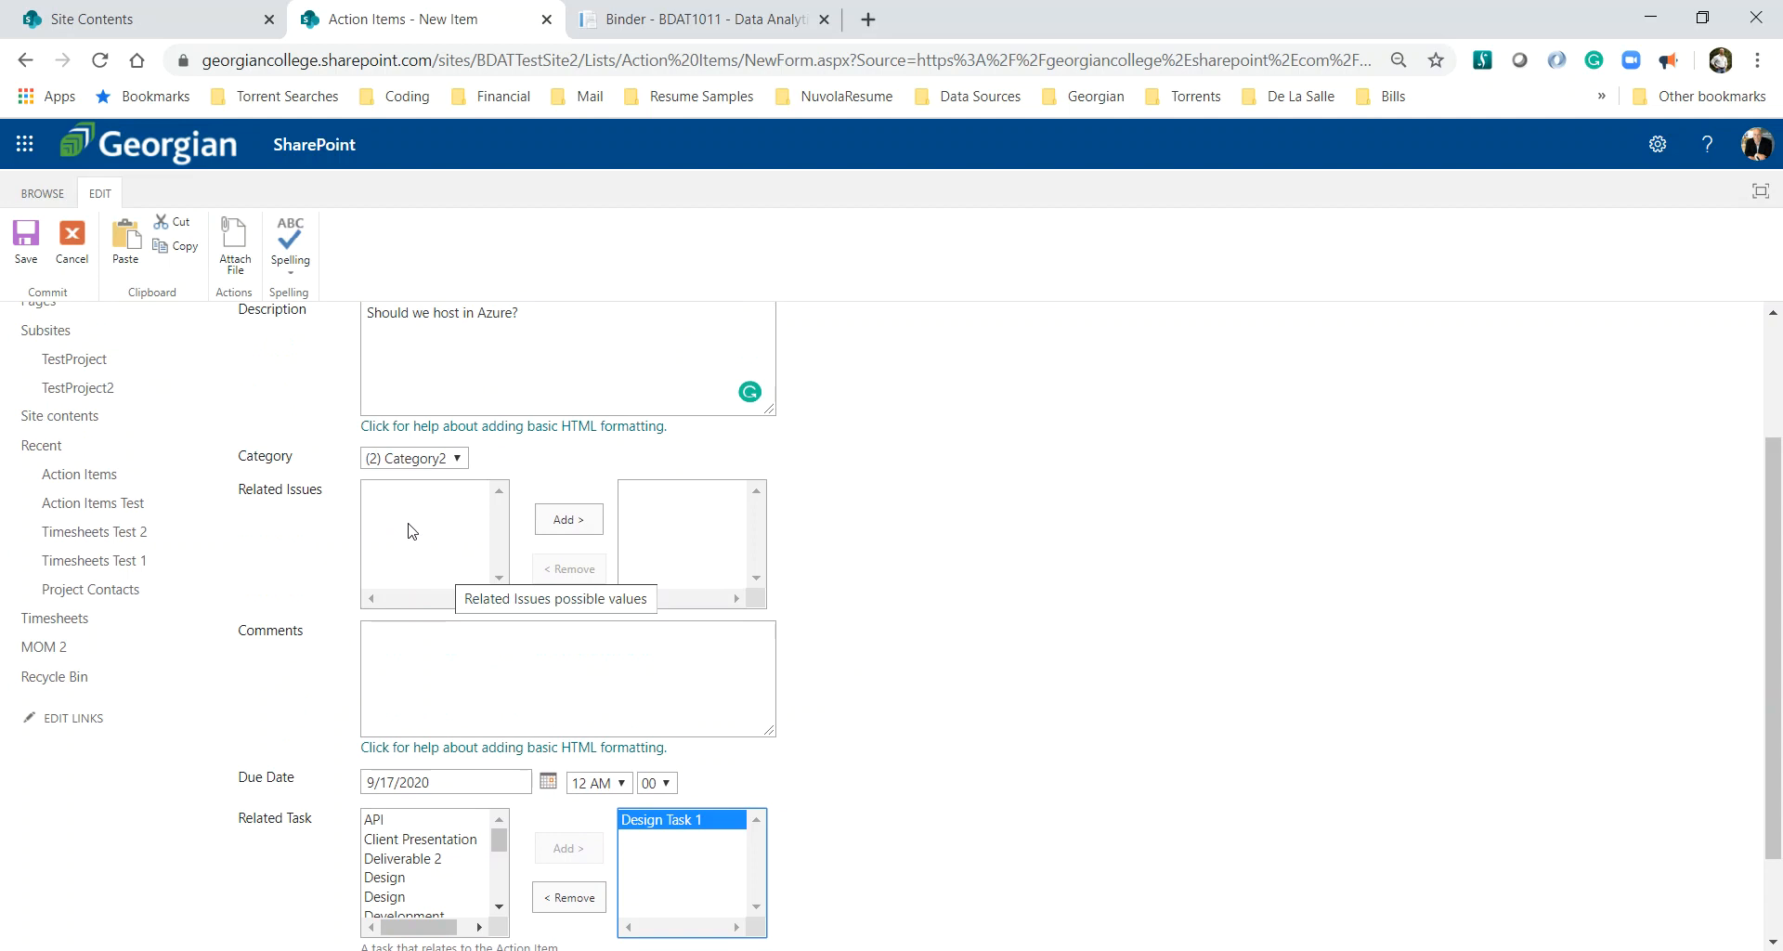
scroll(953, 611, down, 1)
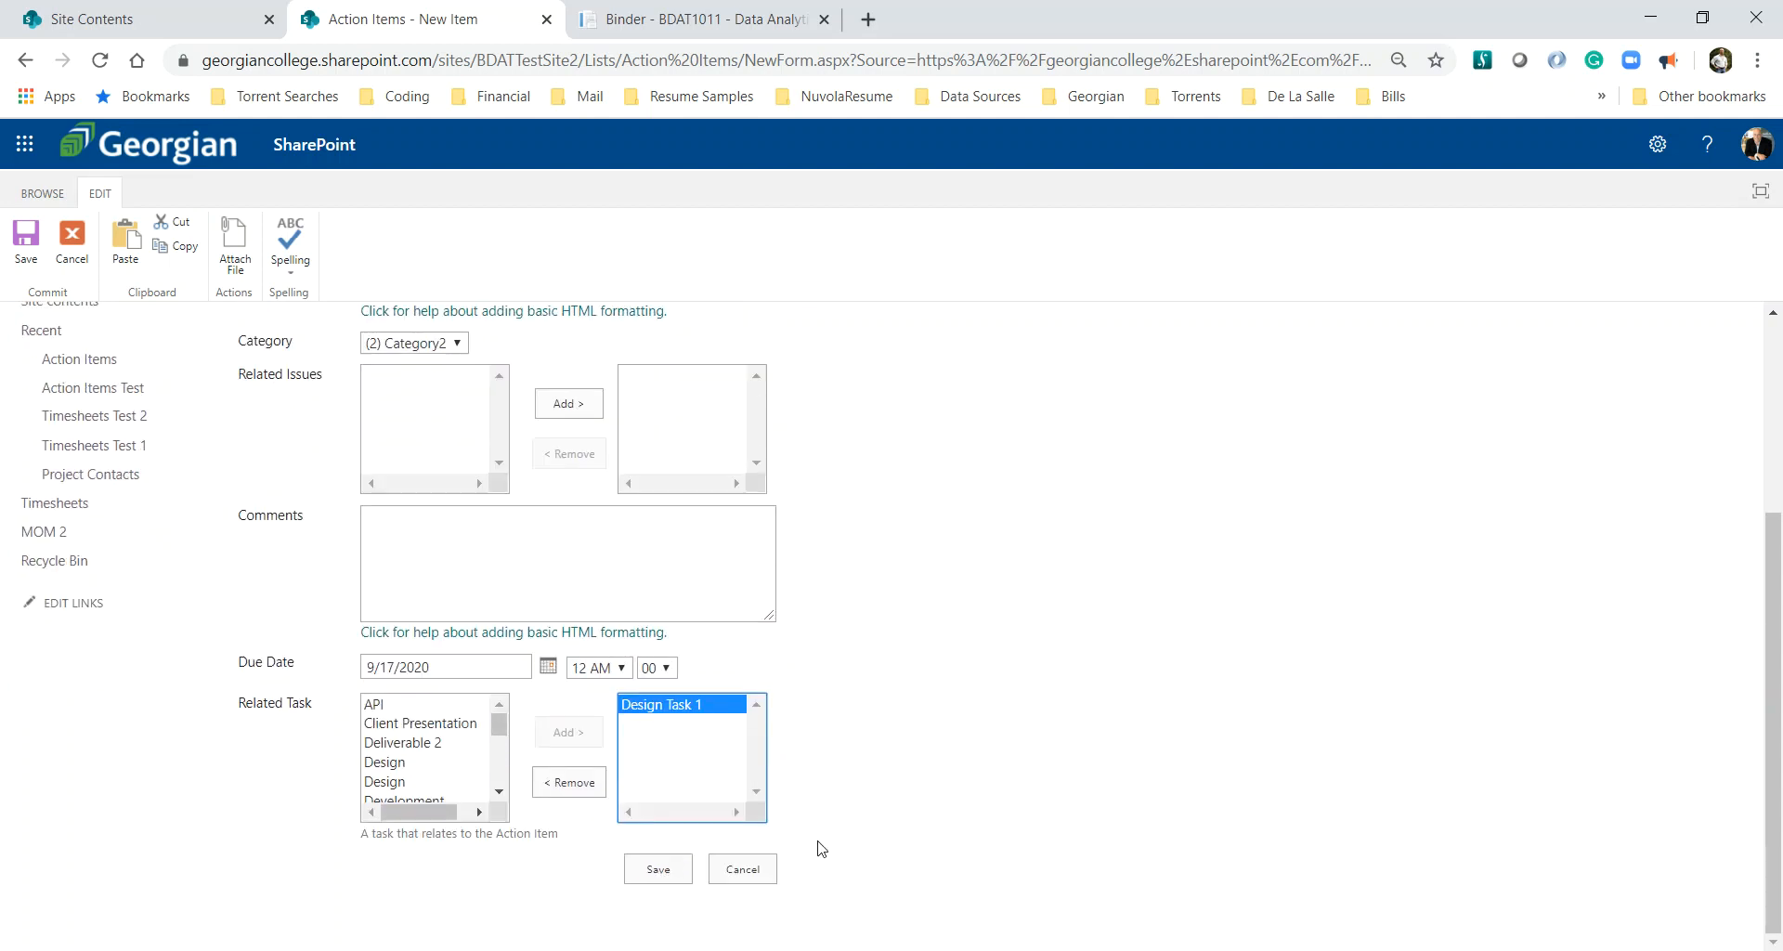
click(659, 869)
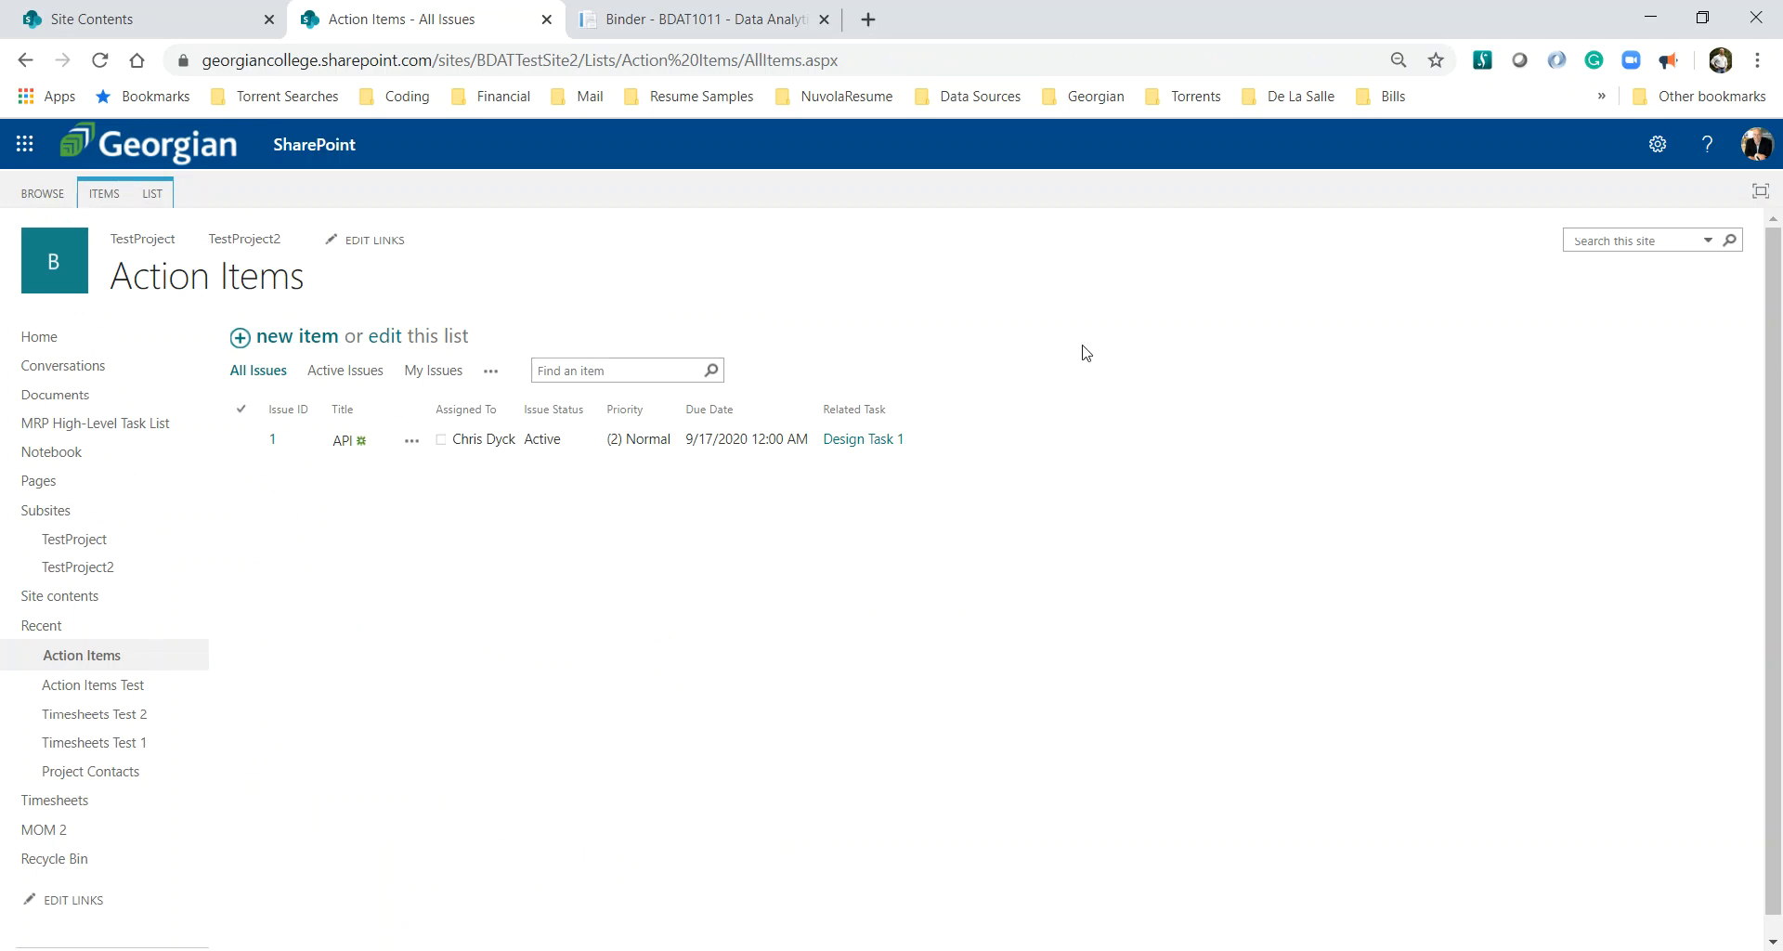
- Set the Action Items list's advanced settings to send e-mail when ownership is assigned, save them, and return to the list
click(152, 195)
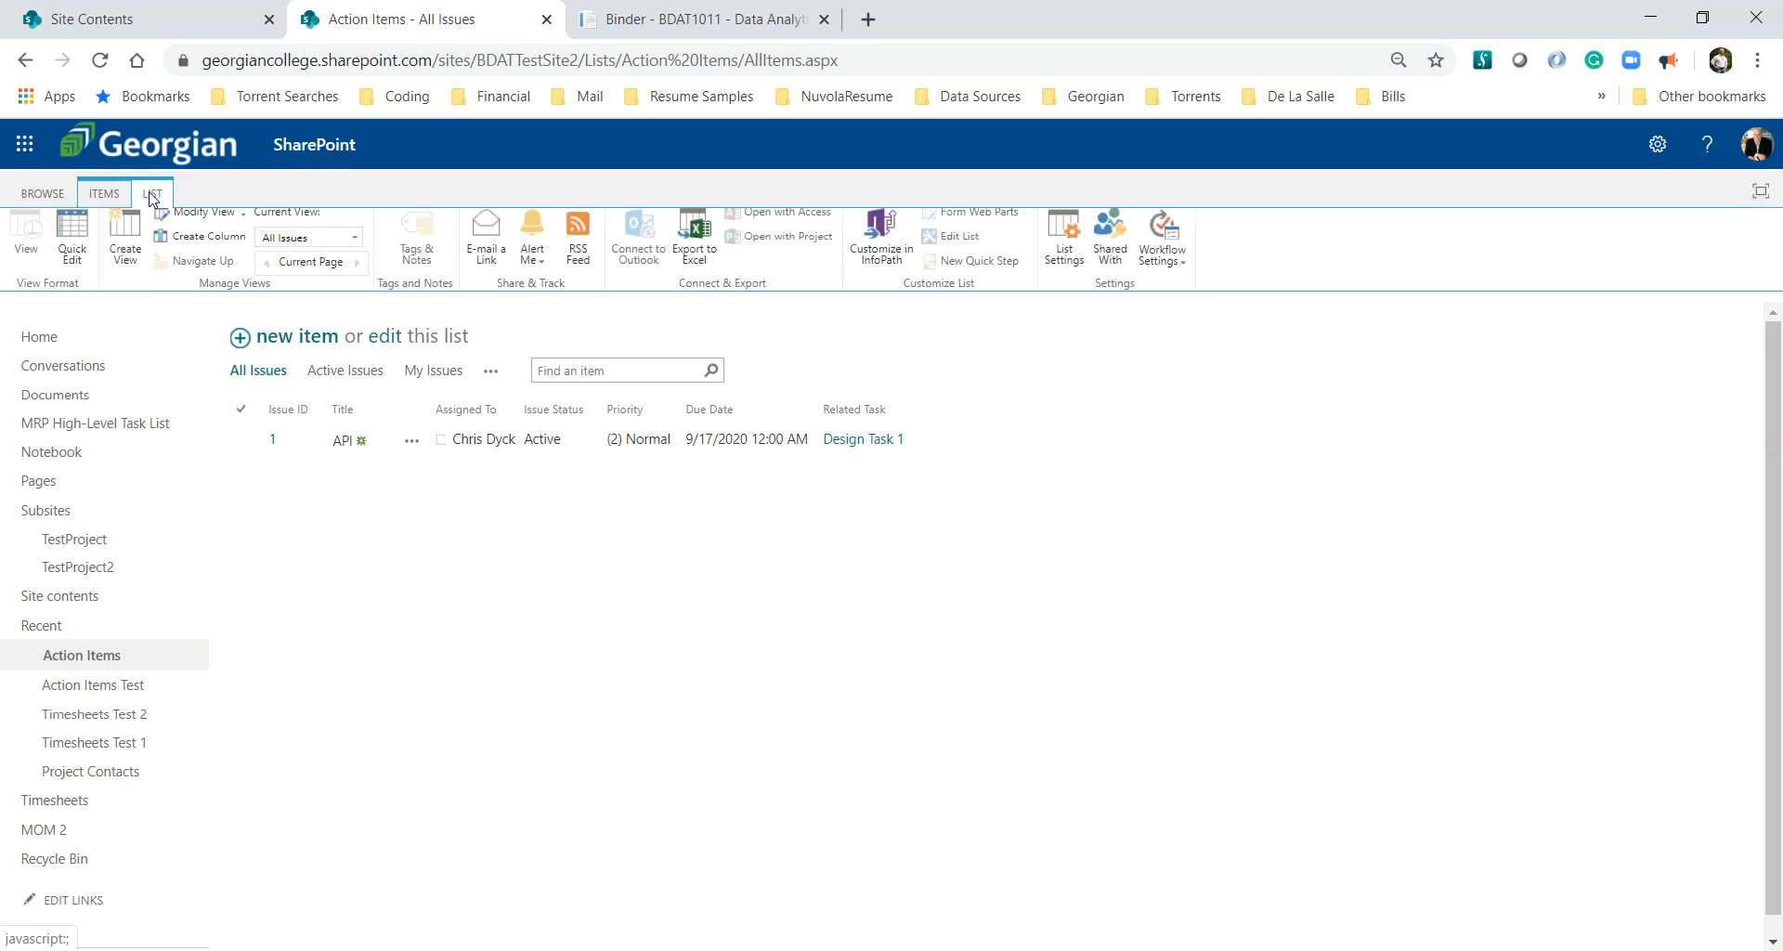
click(1064, 266)
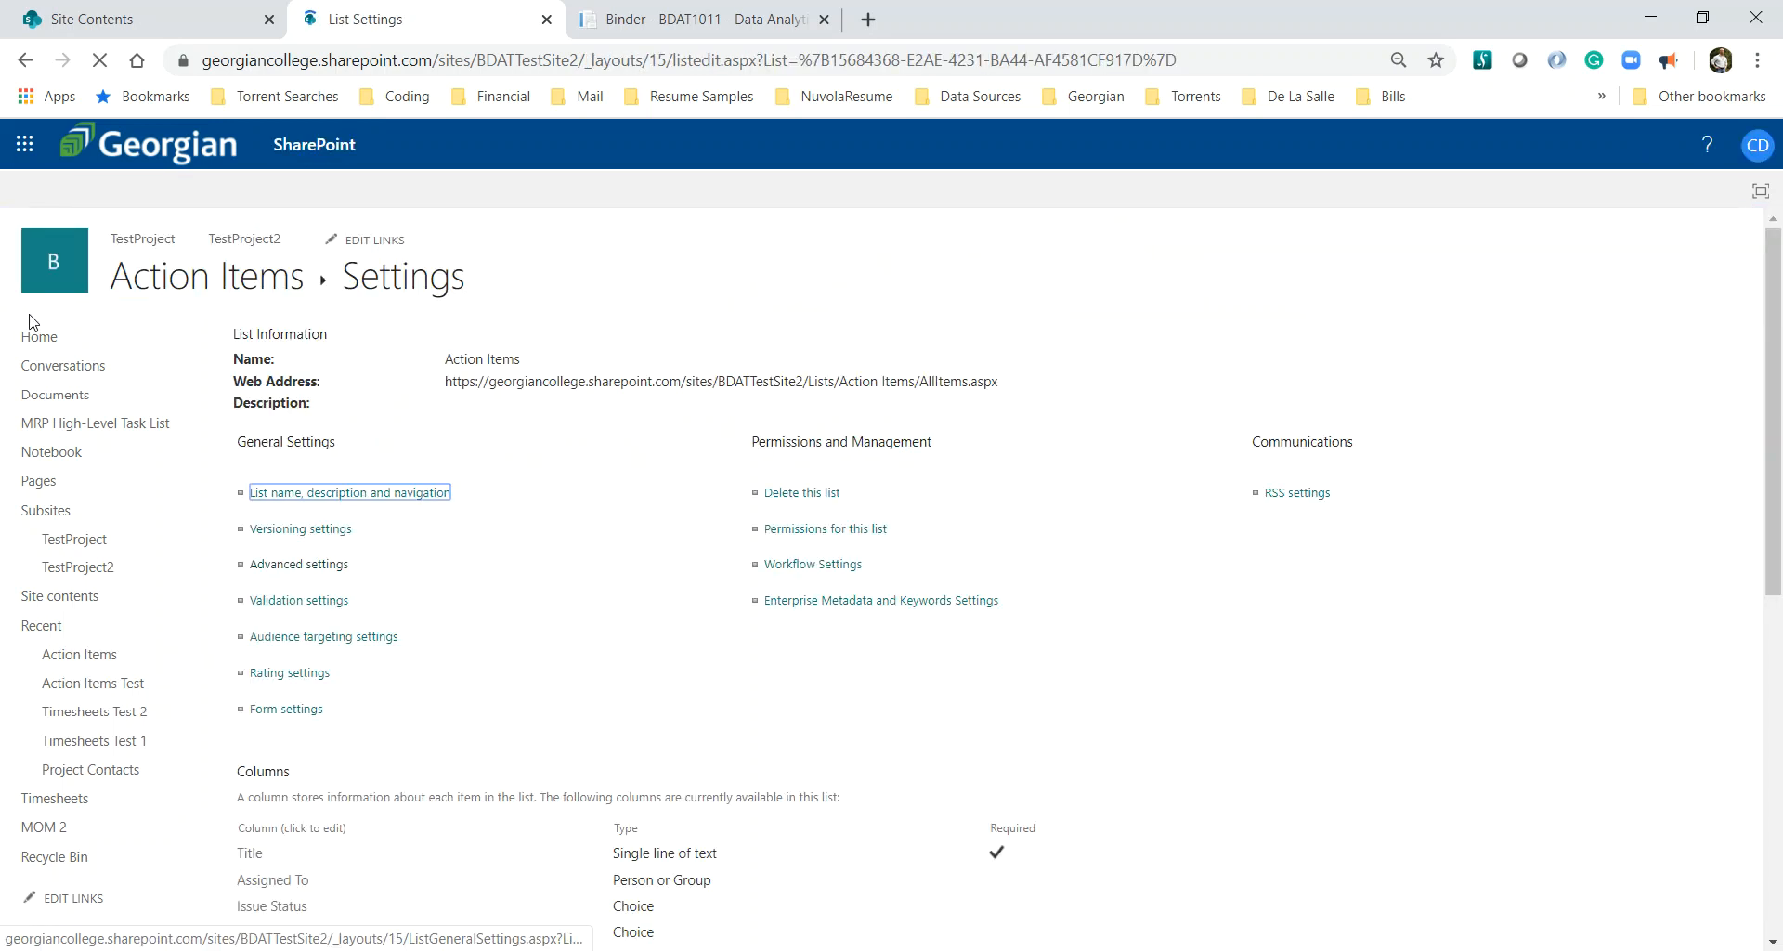
click(297, 568)
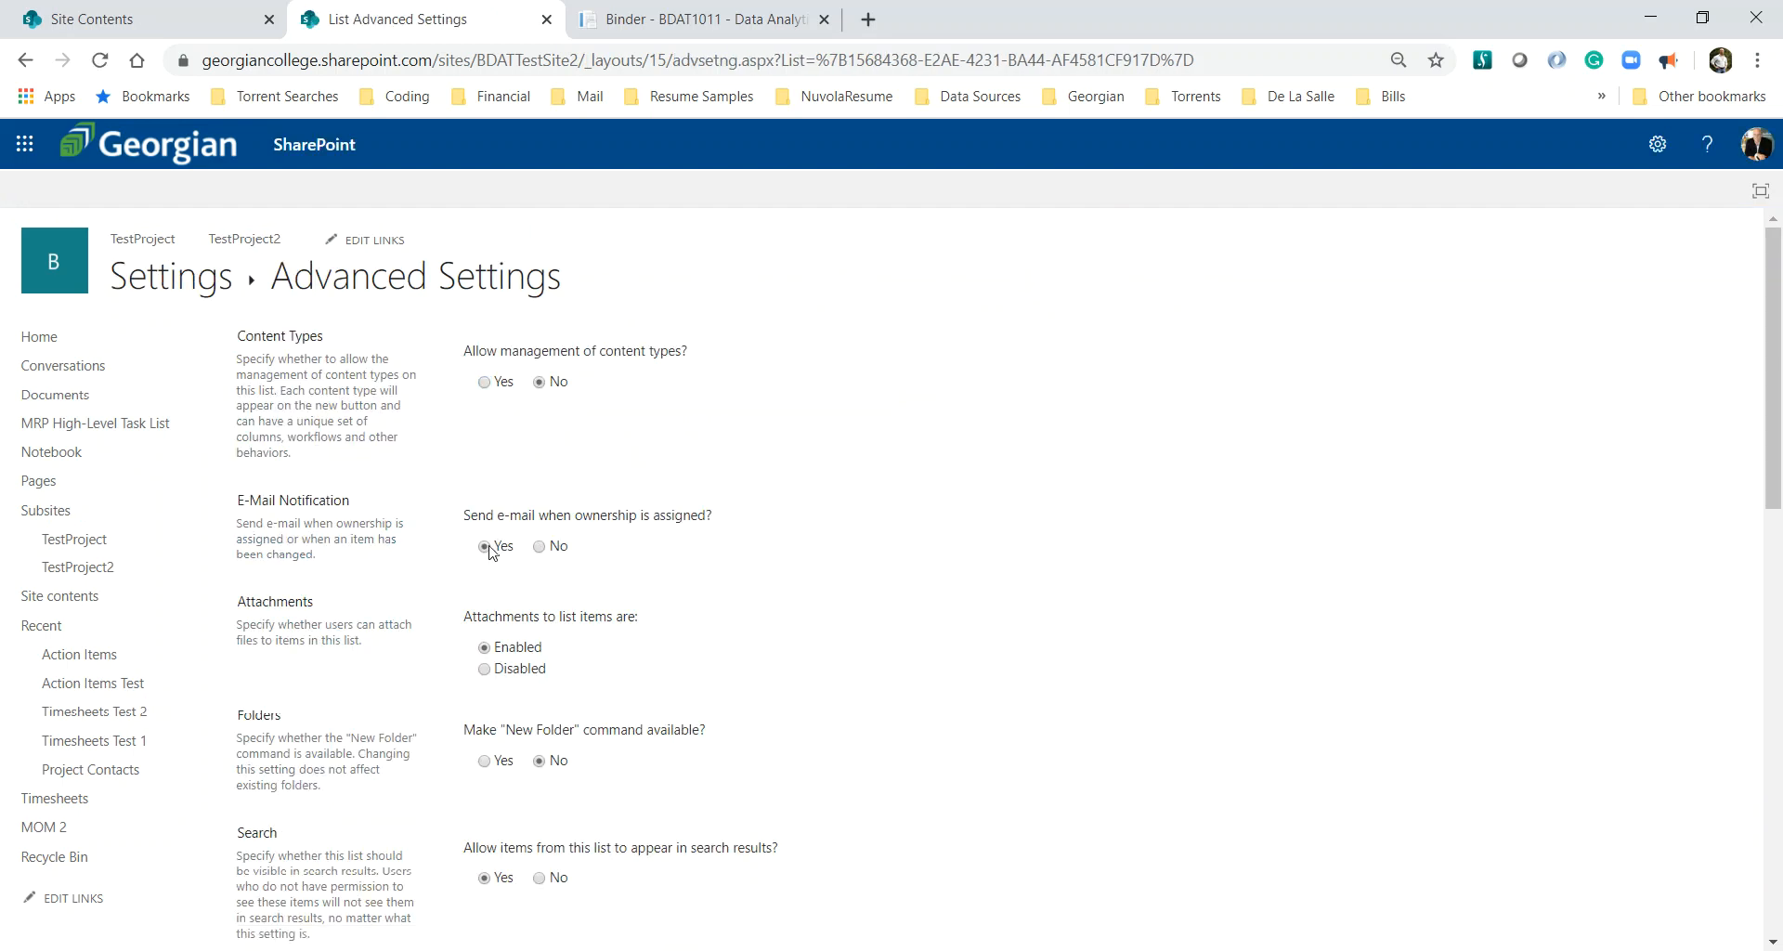
scroll(1213, 629, down, 10)
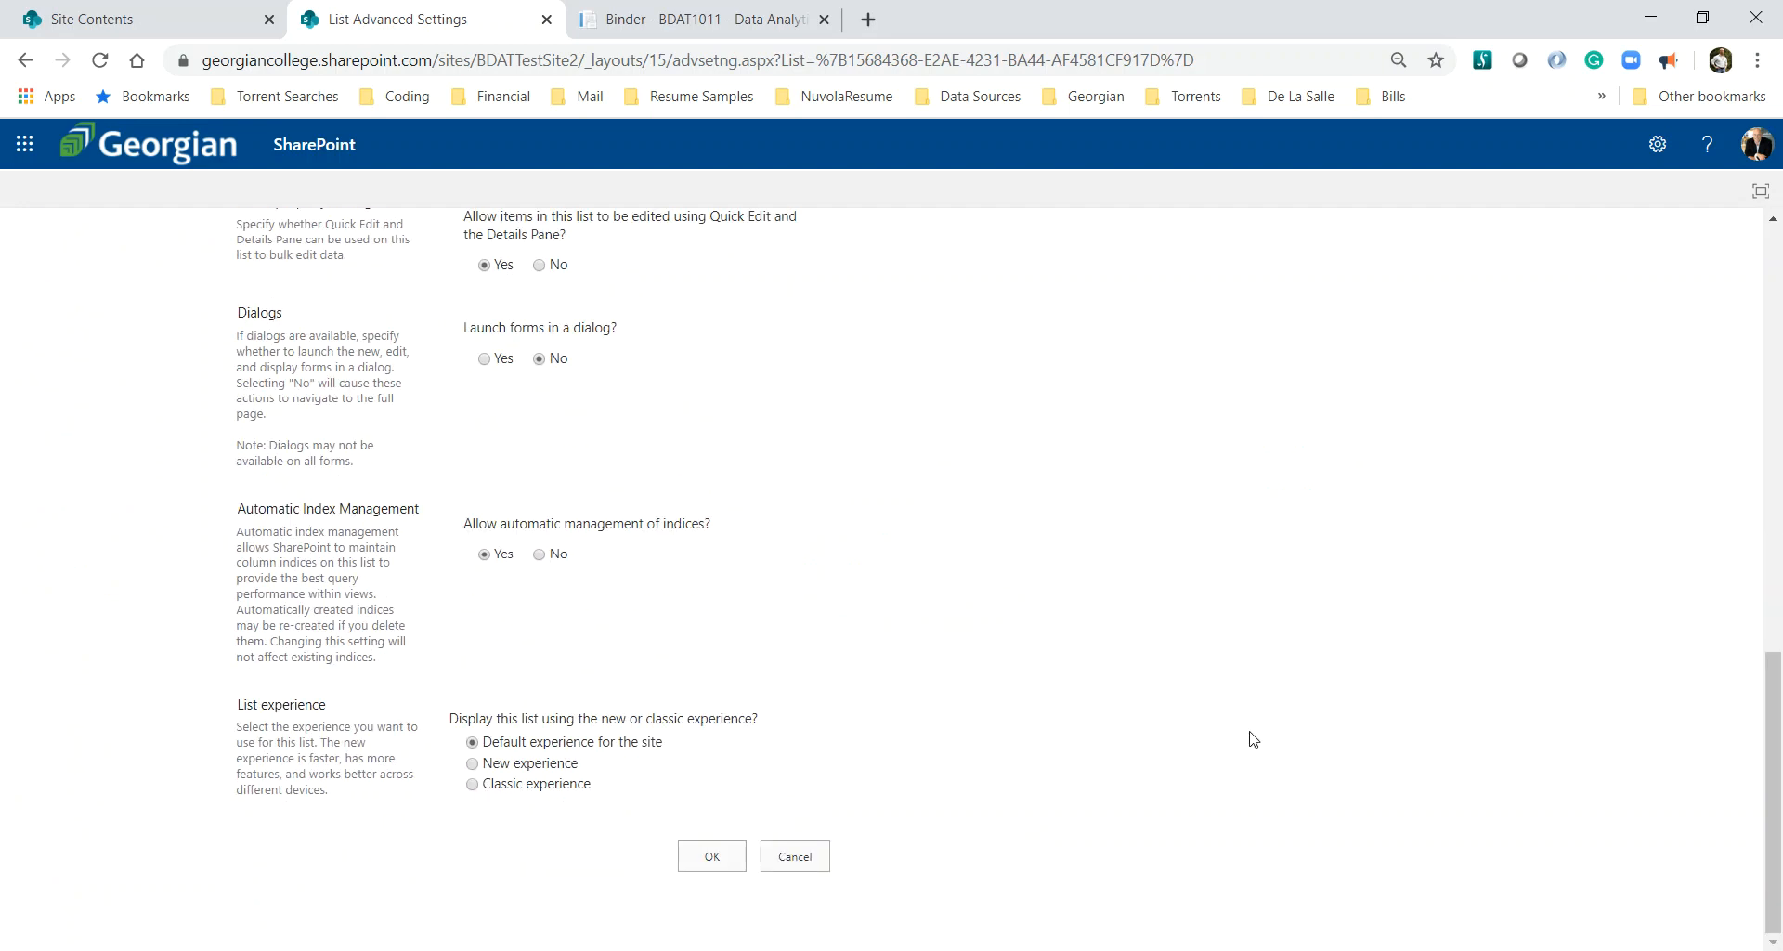
click(714, 864)
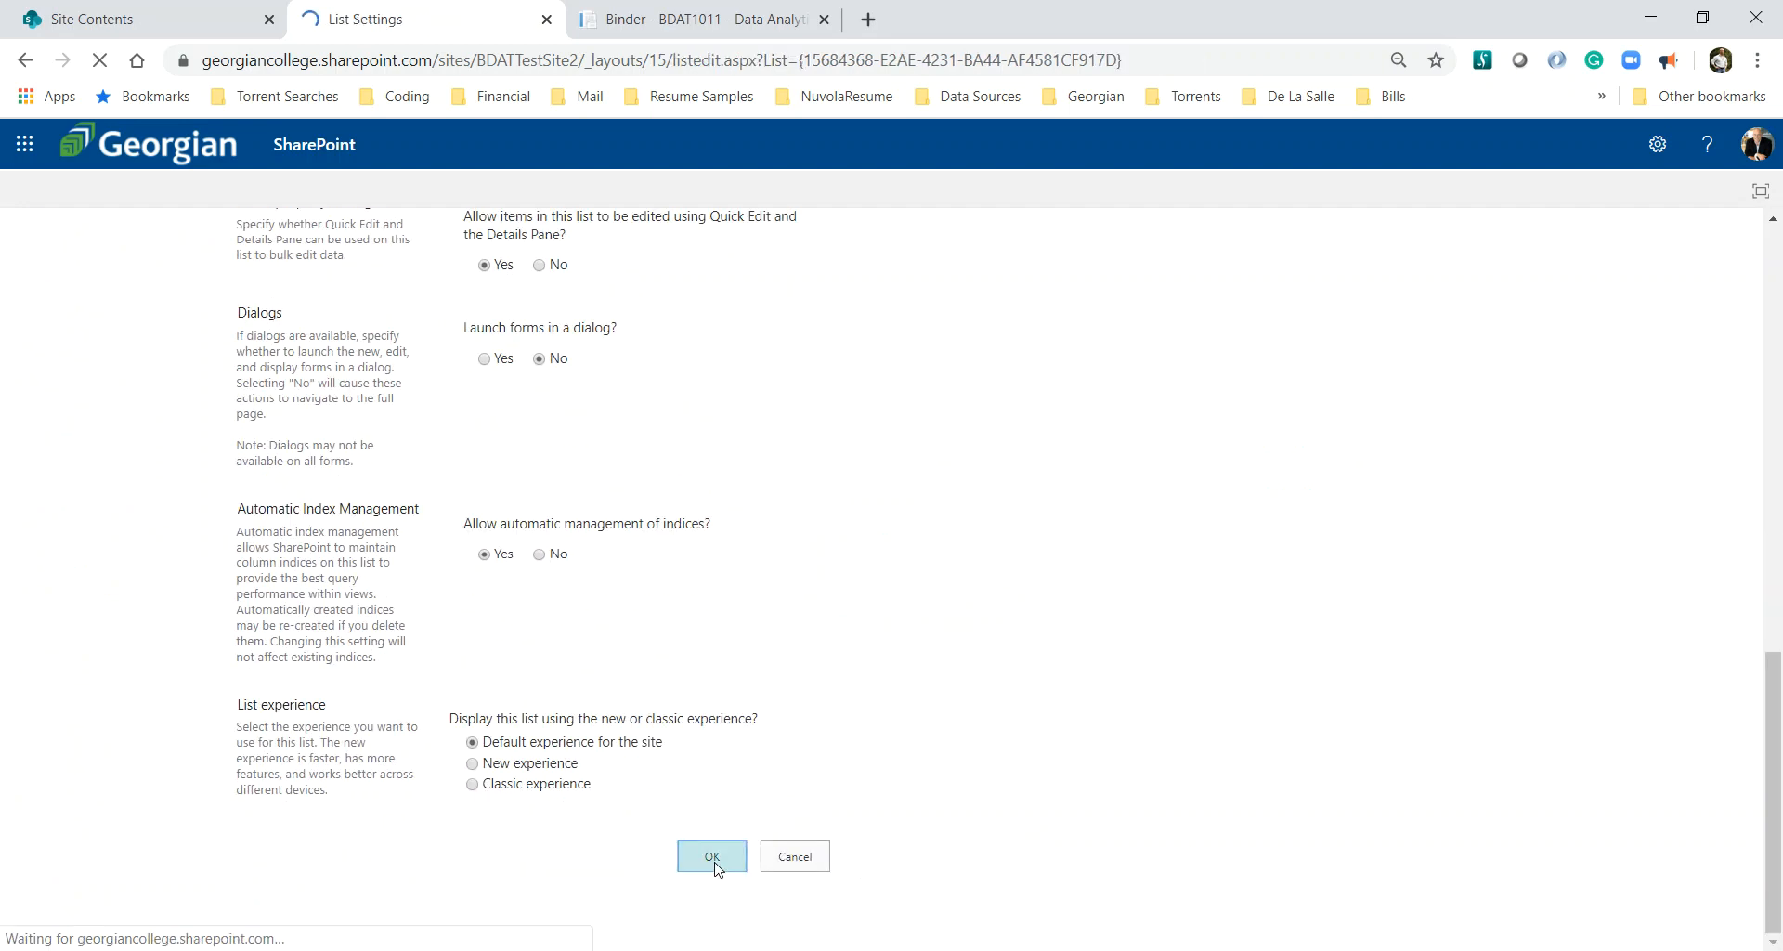
scroll(723, 836, down, 3)
scroll(729, 824, up, 3)
click(221, 279)
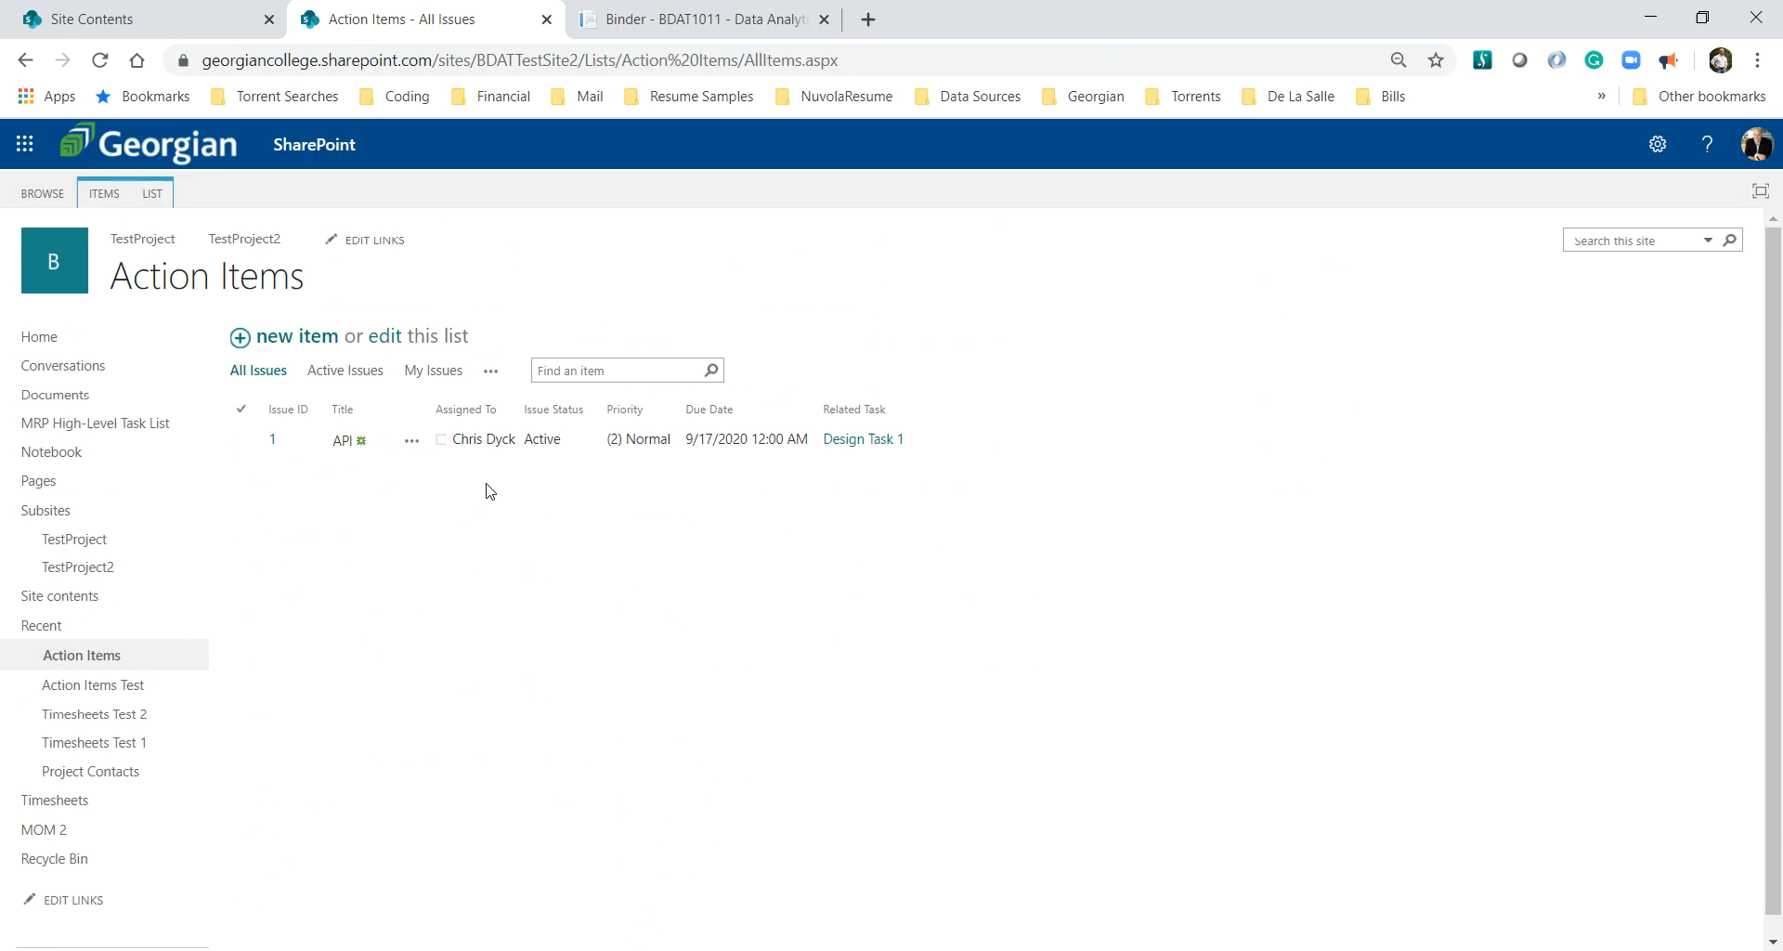
- Edit the API action item, add a comment that the assignee will look into pricing, and save it
click(342, 444)
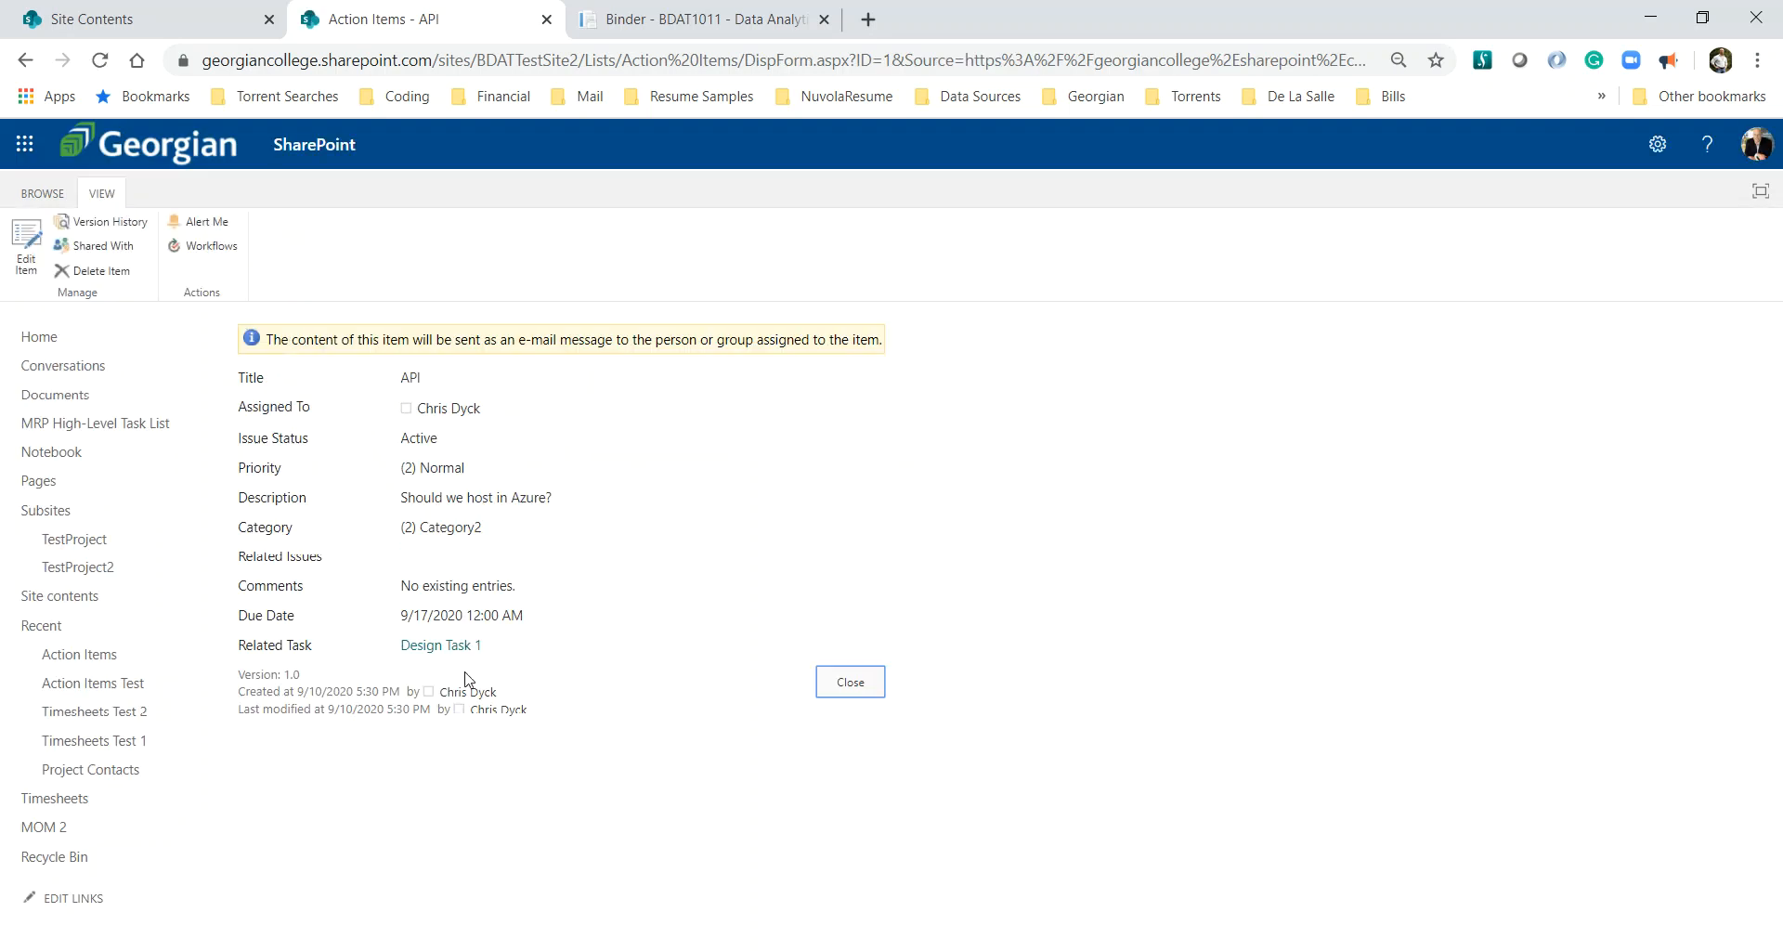
click(25, 247)
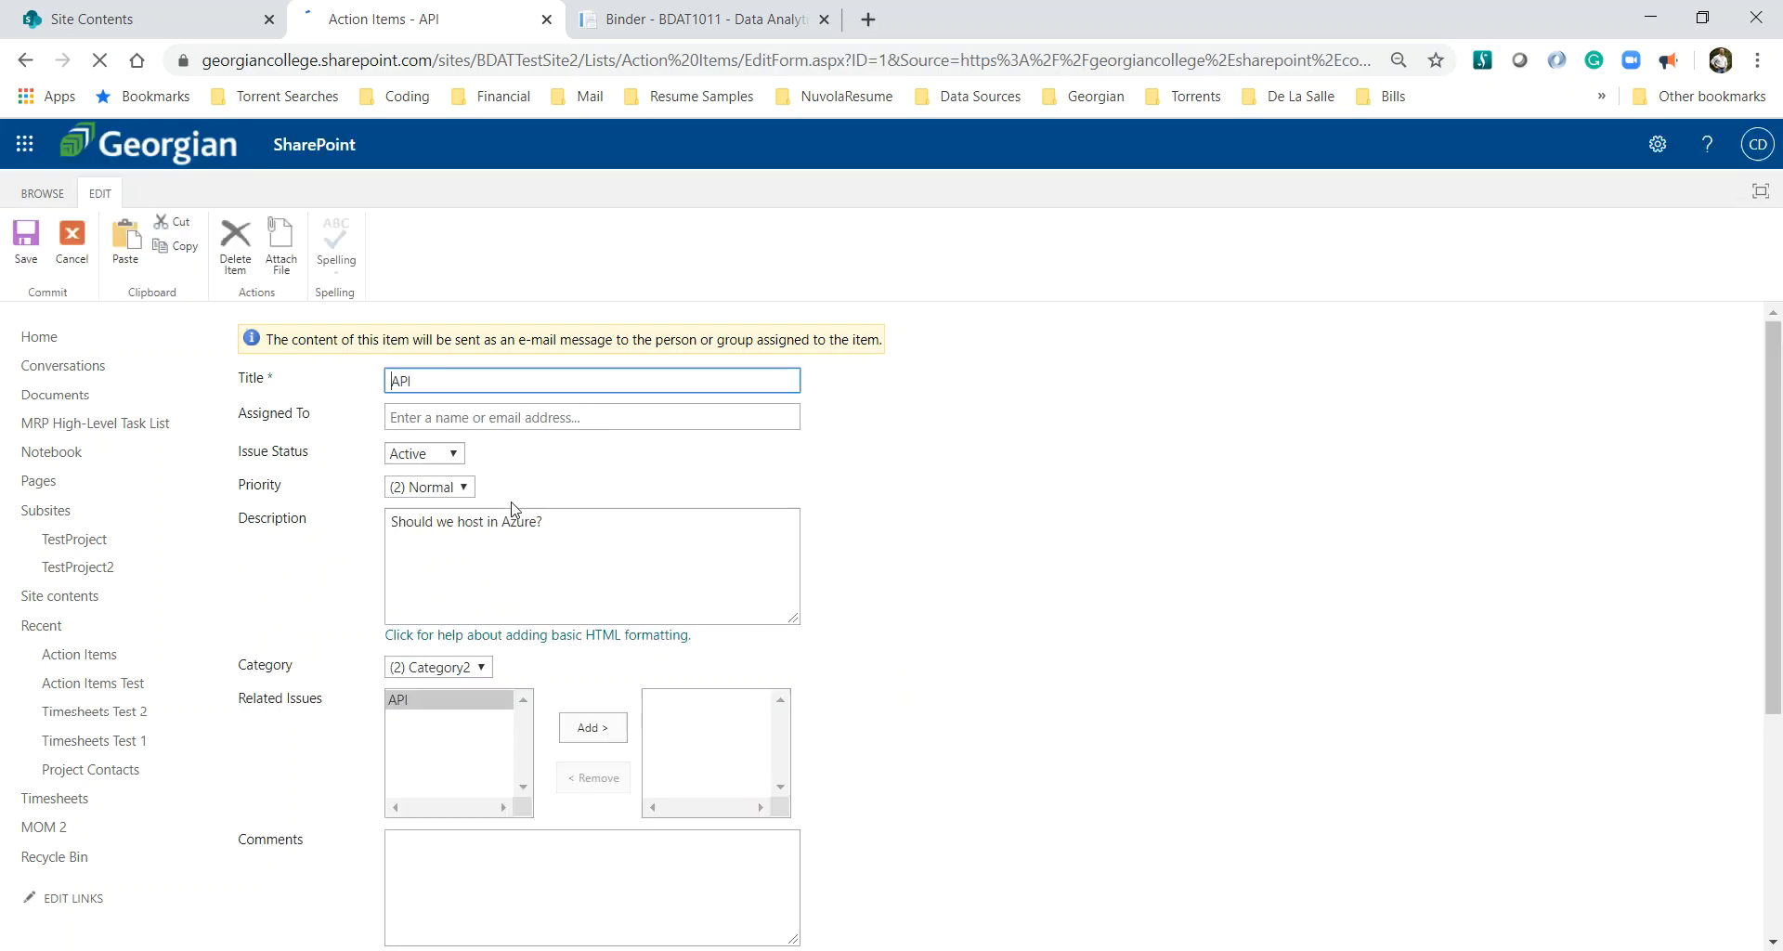
scroll(940, 618, down, 4)
click(613, 524)
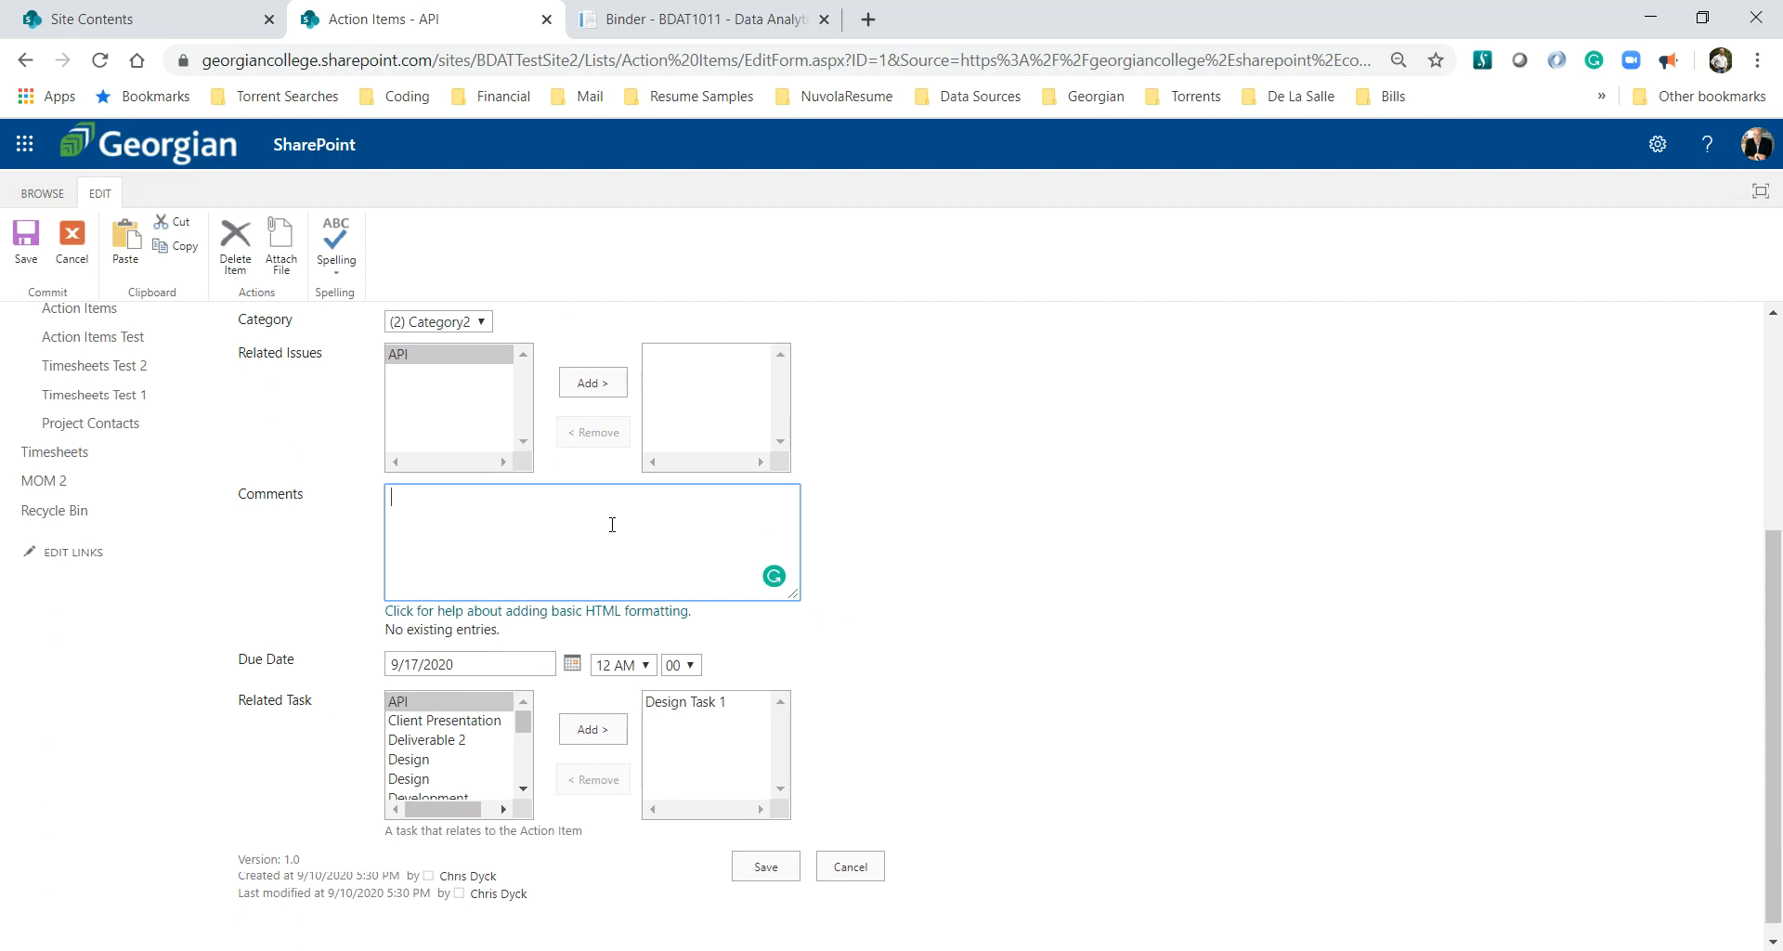
text(Chris will look into pricing)
click(754, 865)
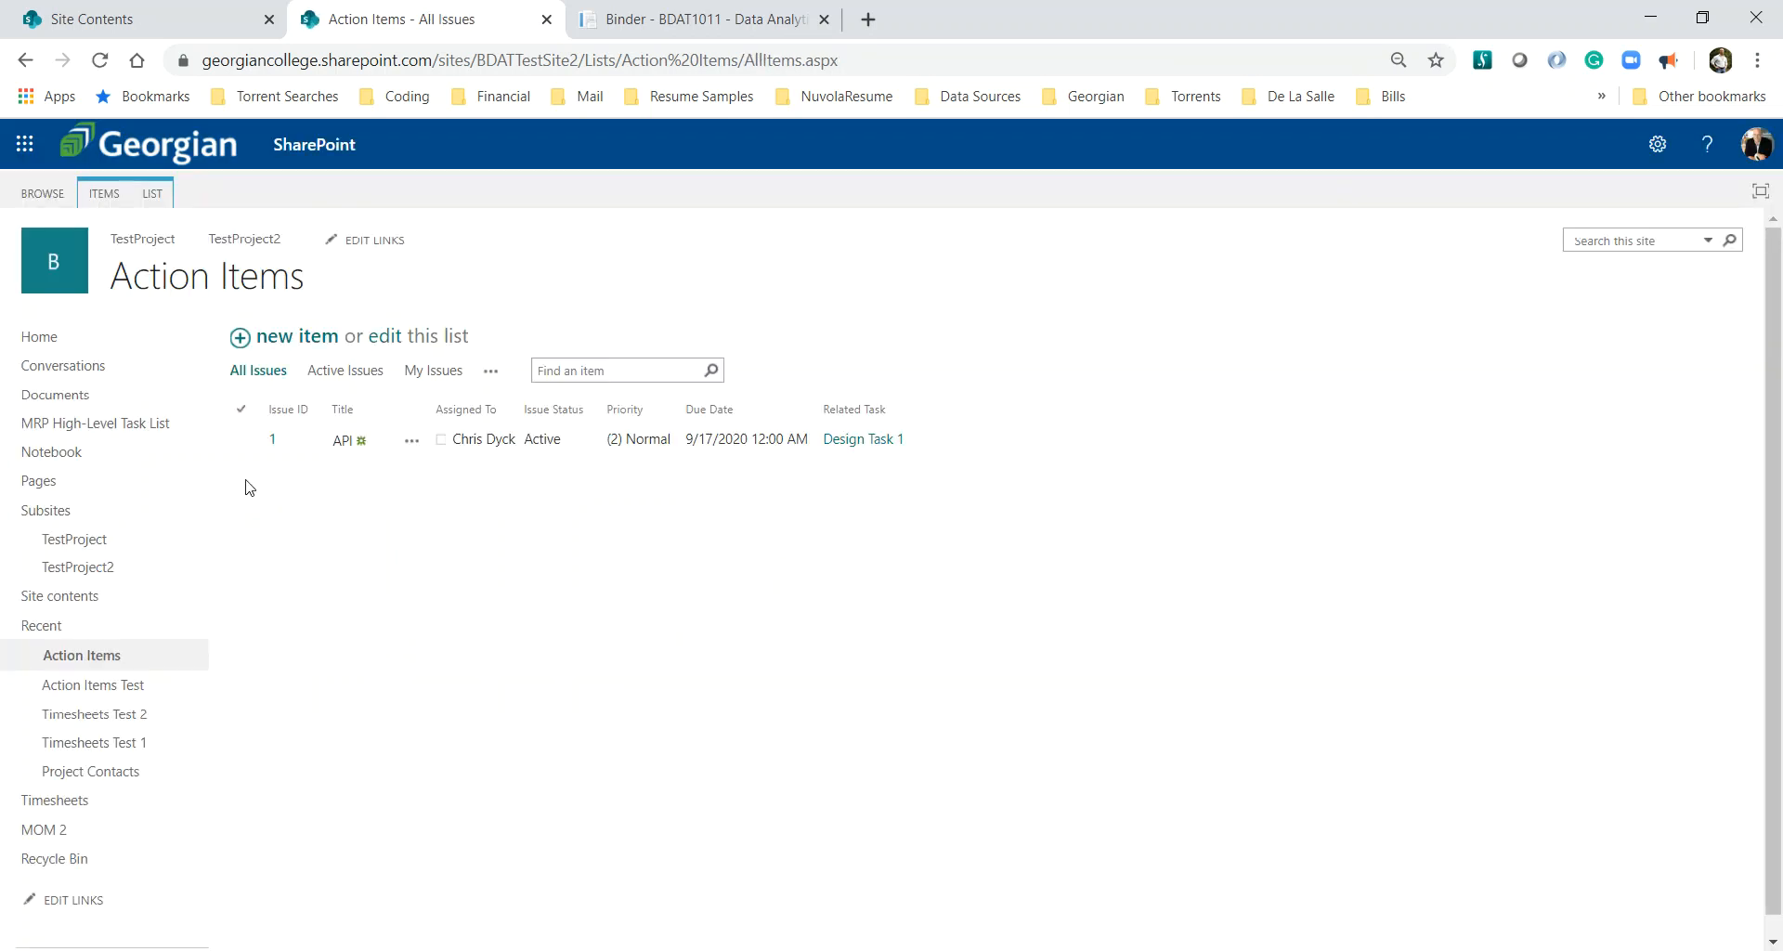
- Edit the API action item, add the comment "Found the pricing. Looks great!", and save it
click(340, 450)
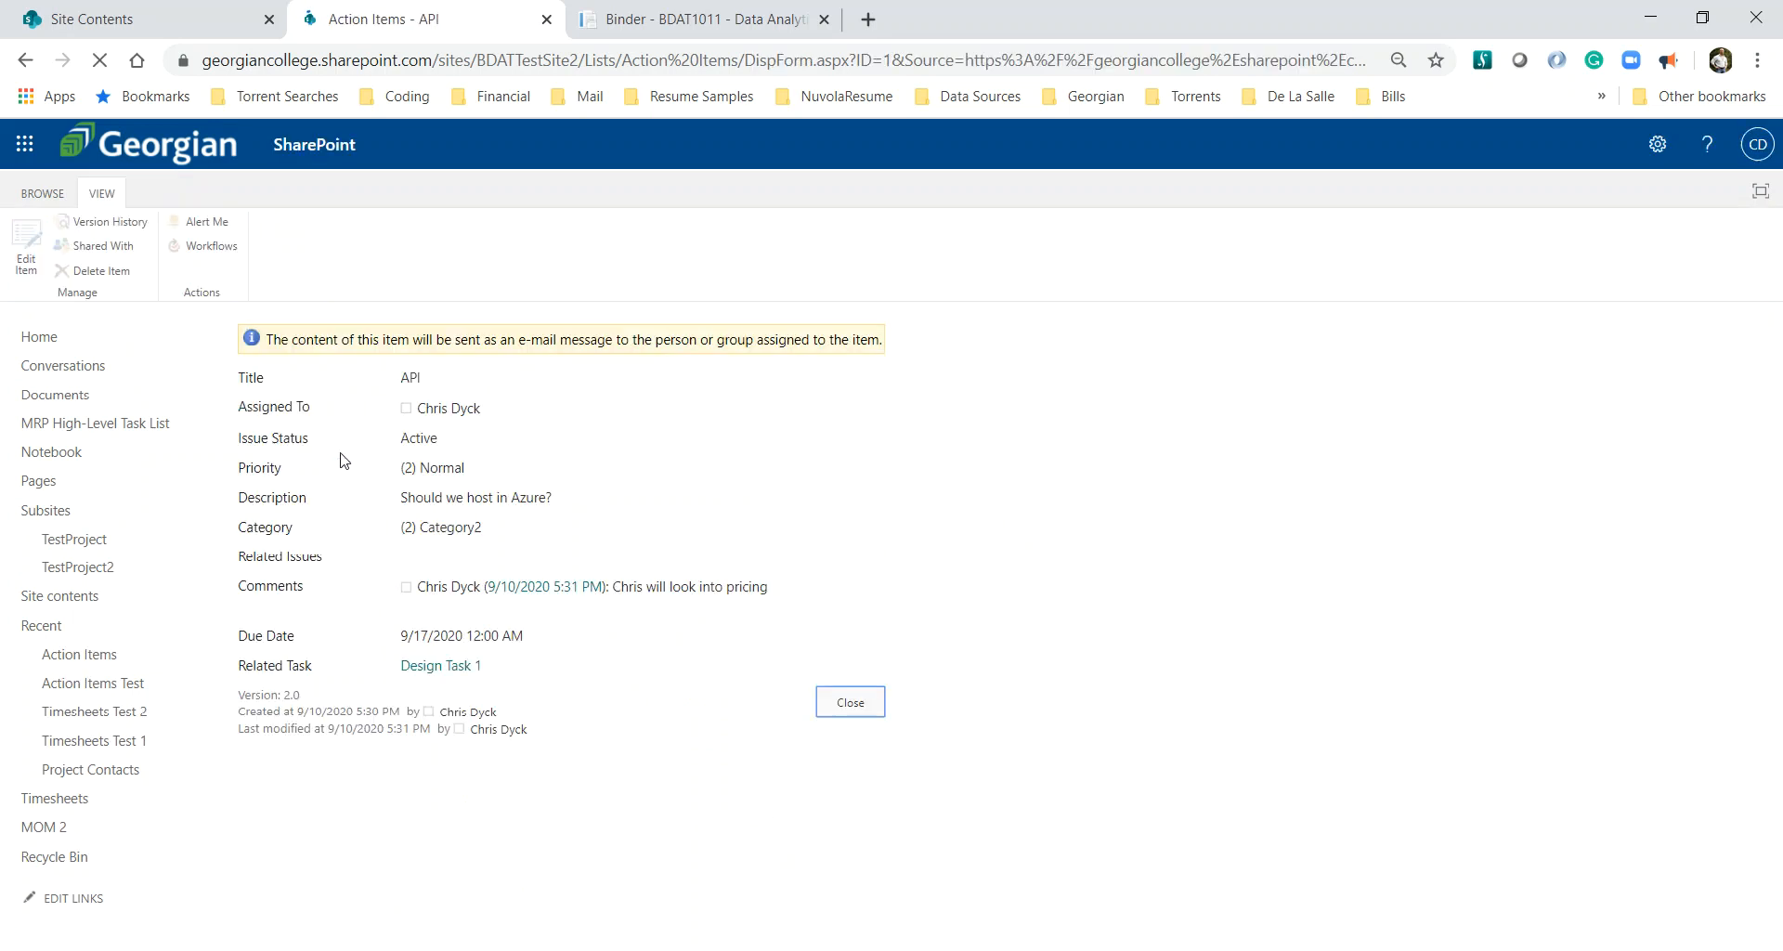
click(39, 248)
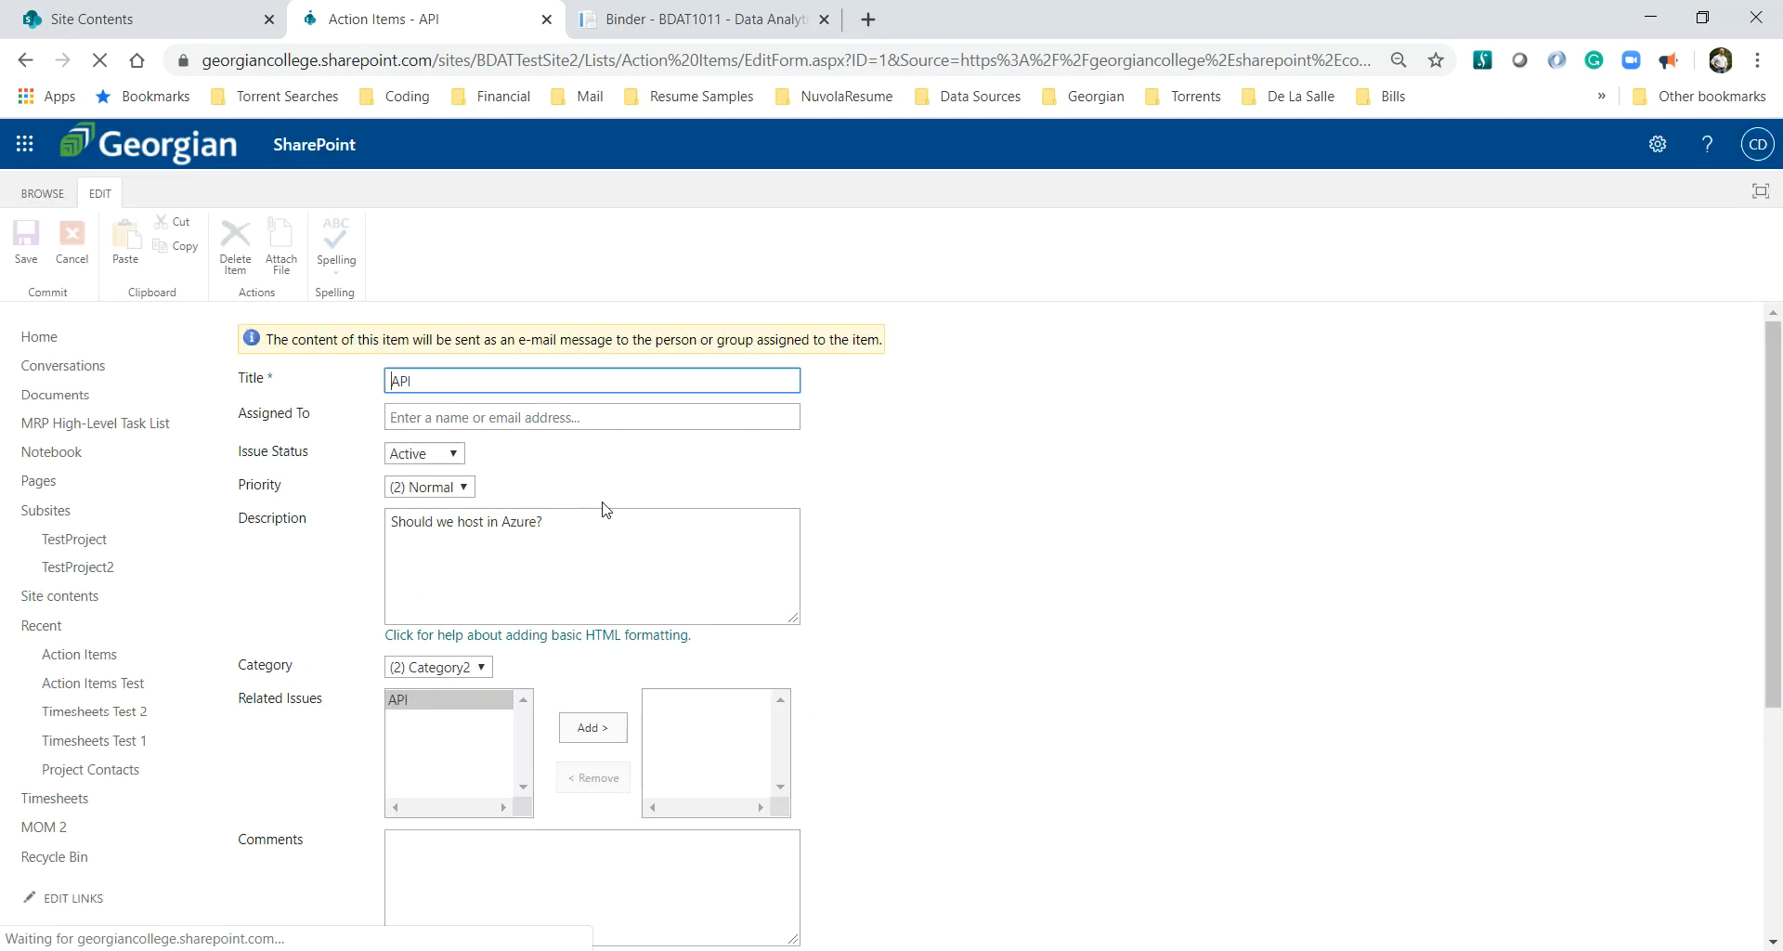
scroll(987, 524, down, 3)
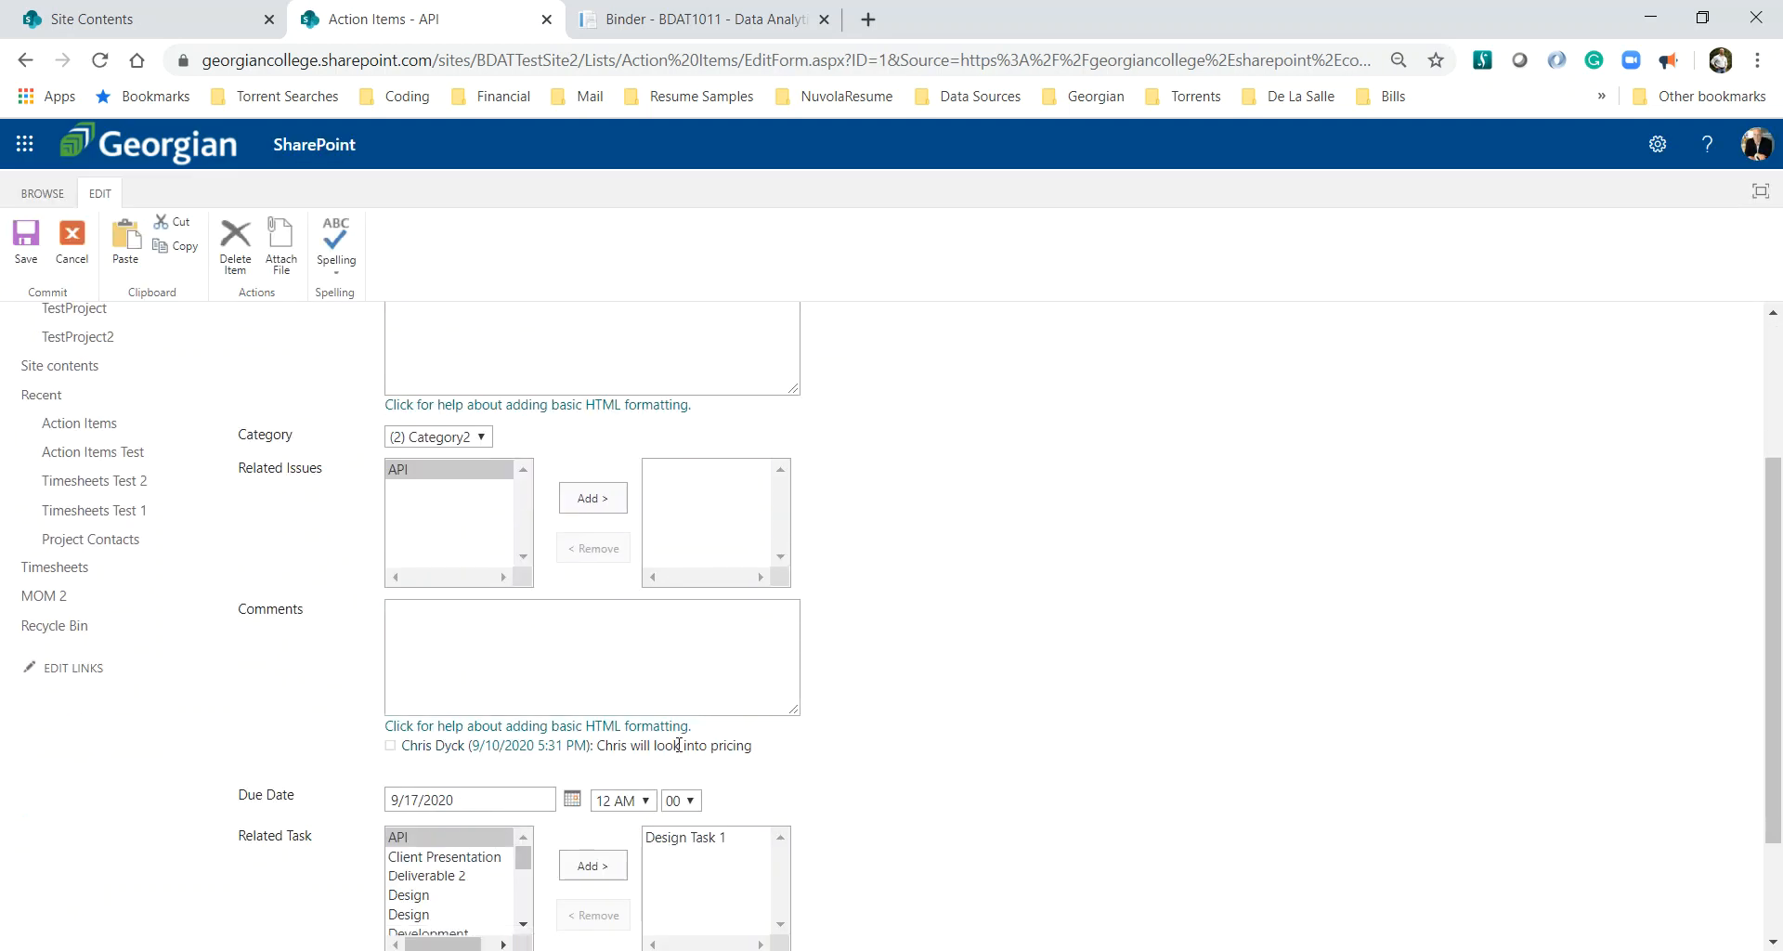
click(603, 652)
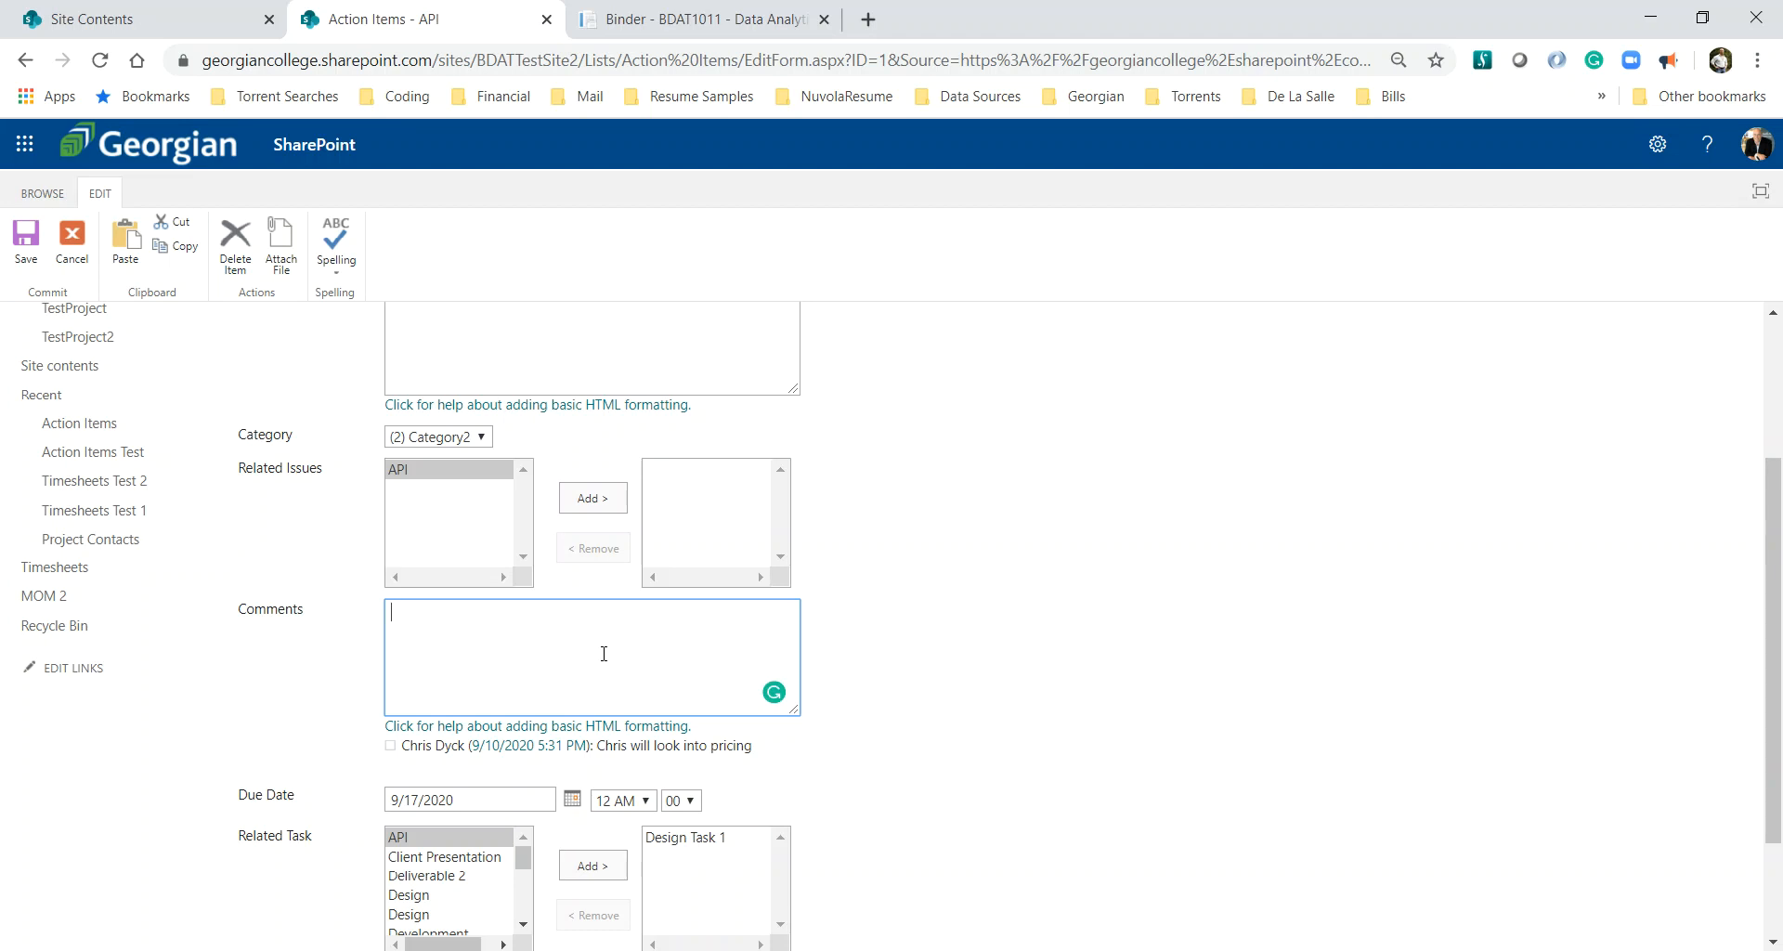
text(Found the pricing. Loc)
text(ks great!)
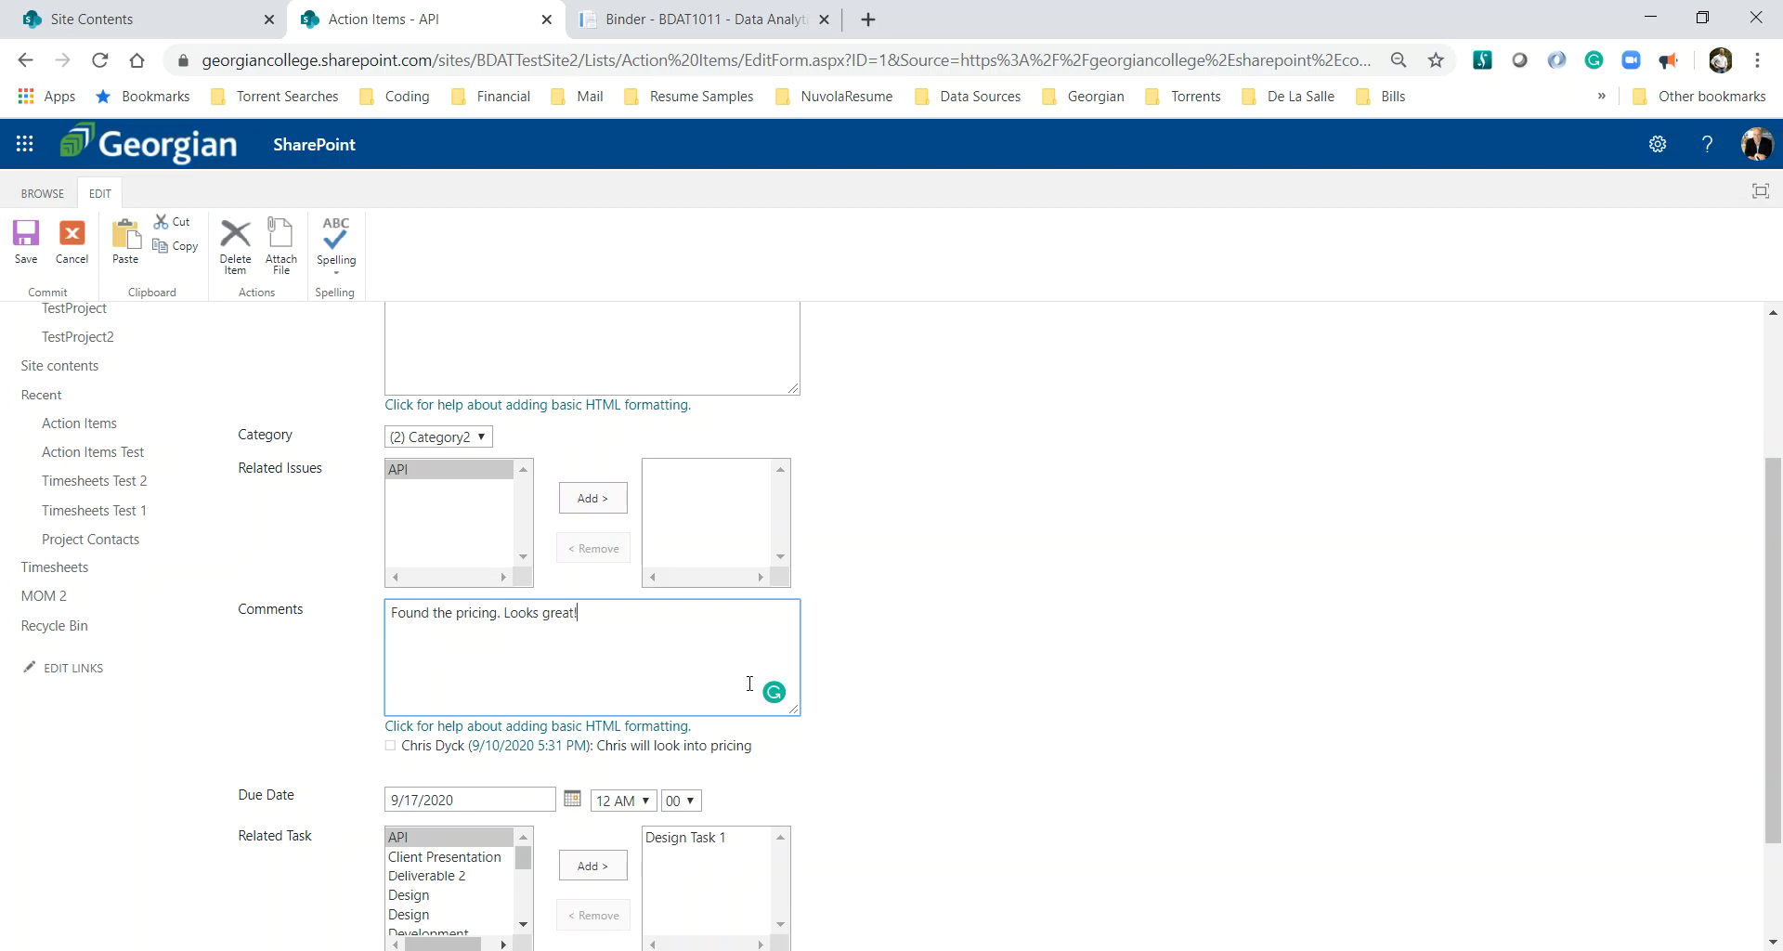
scroll(801, 715, down, 2)
click(745, 840)
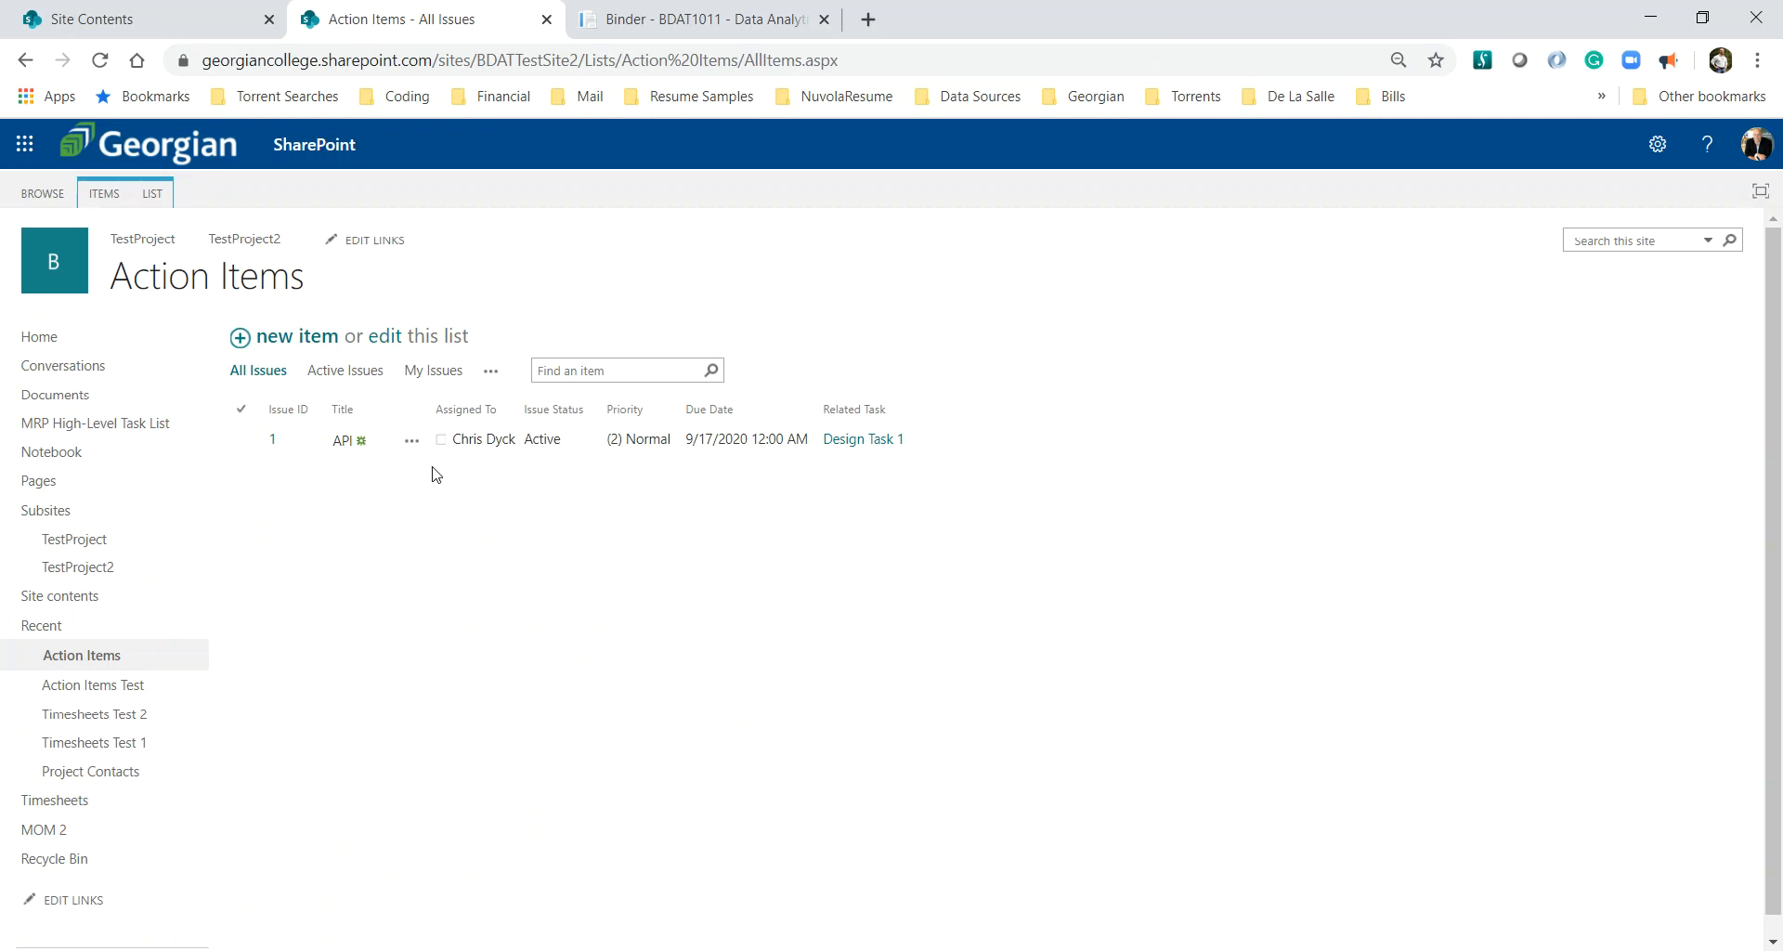
- Review the version history of the API action item and close it
click(410, 445)
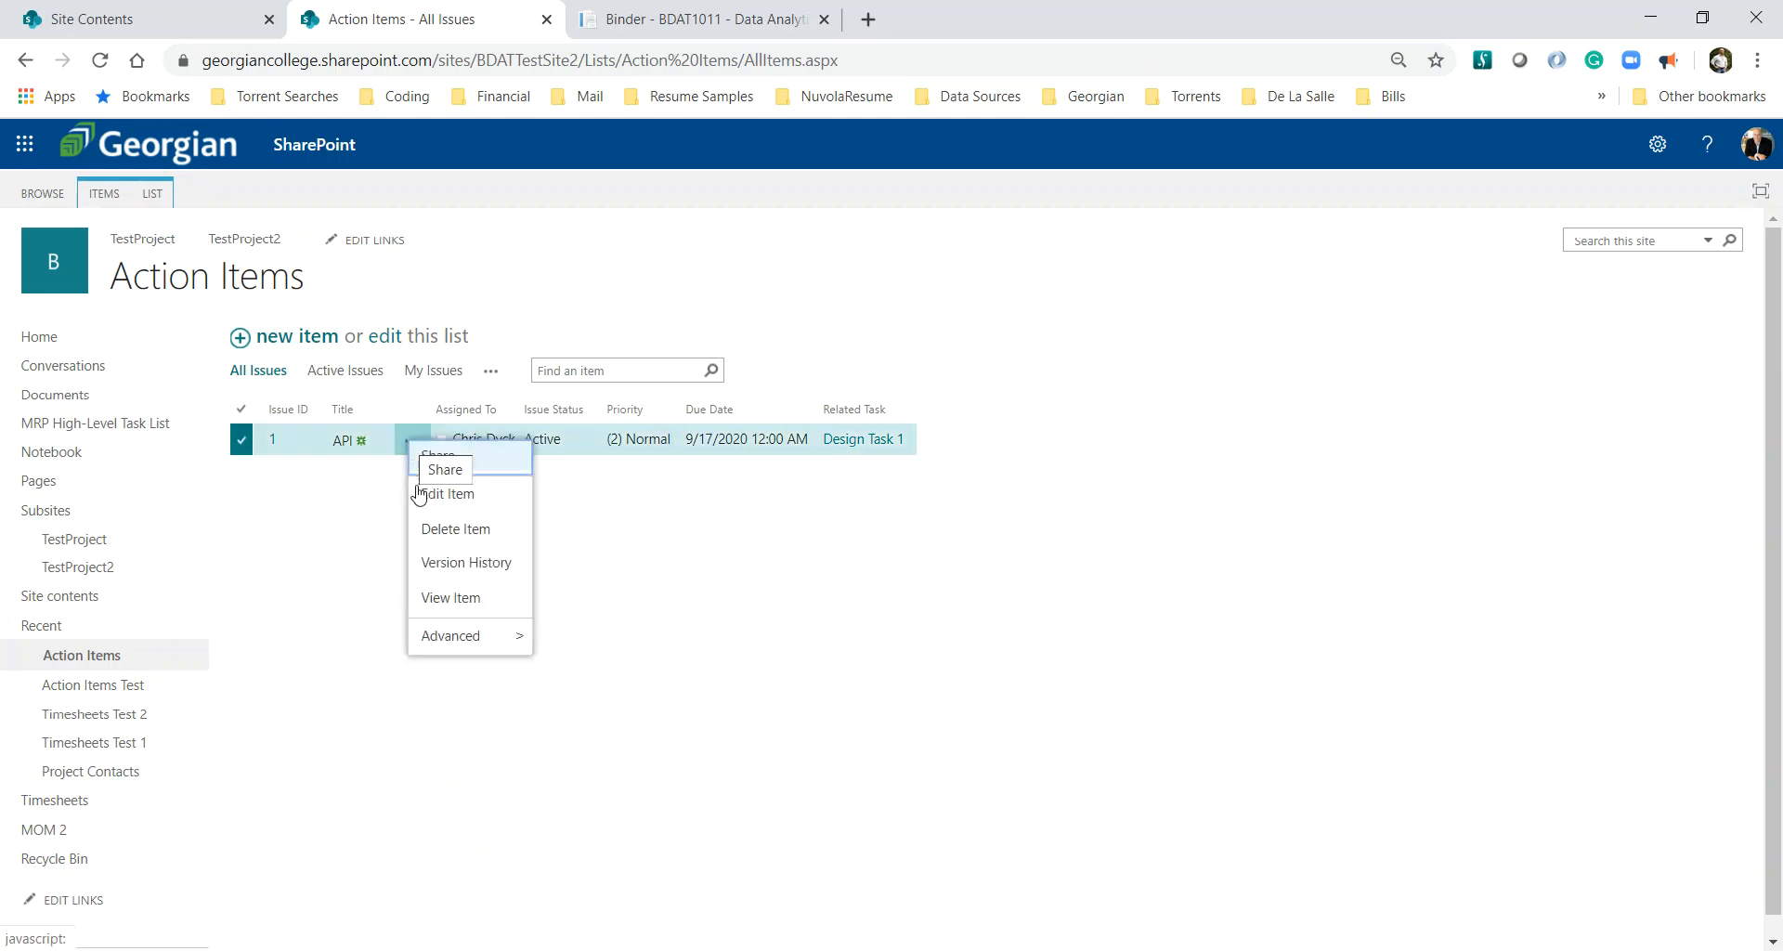
click(436, 563)
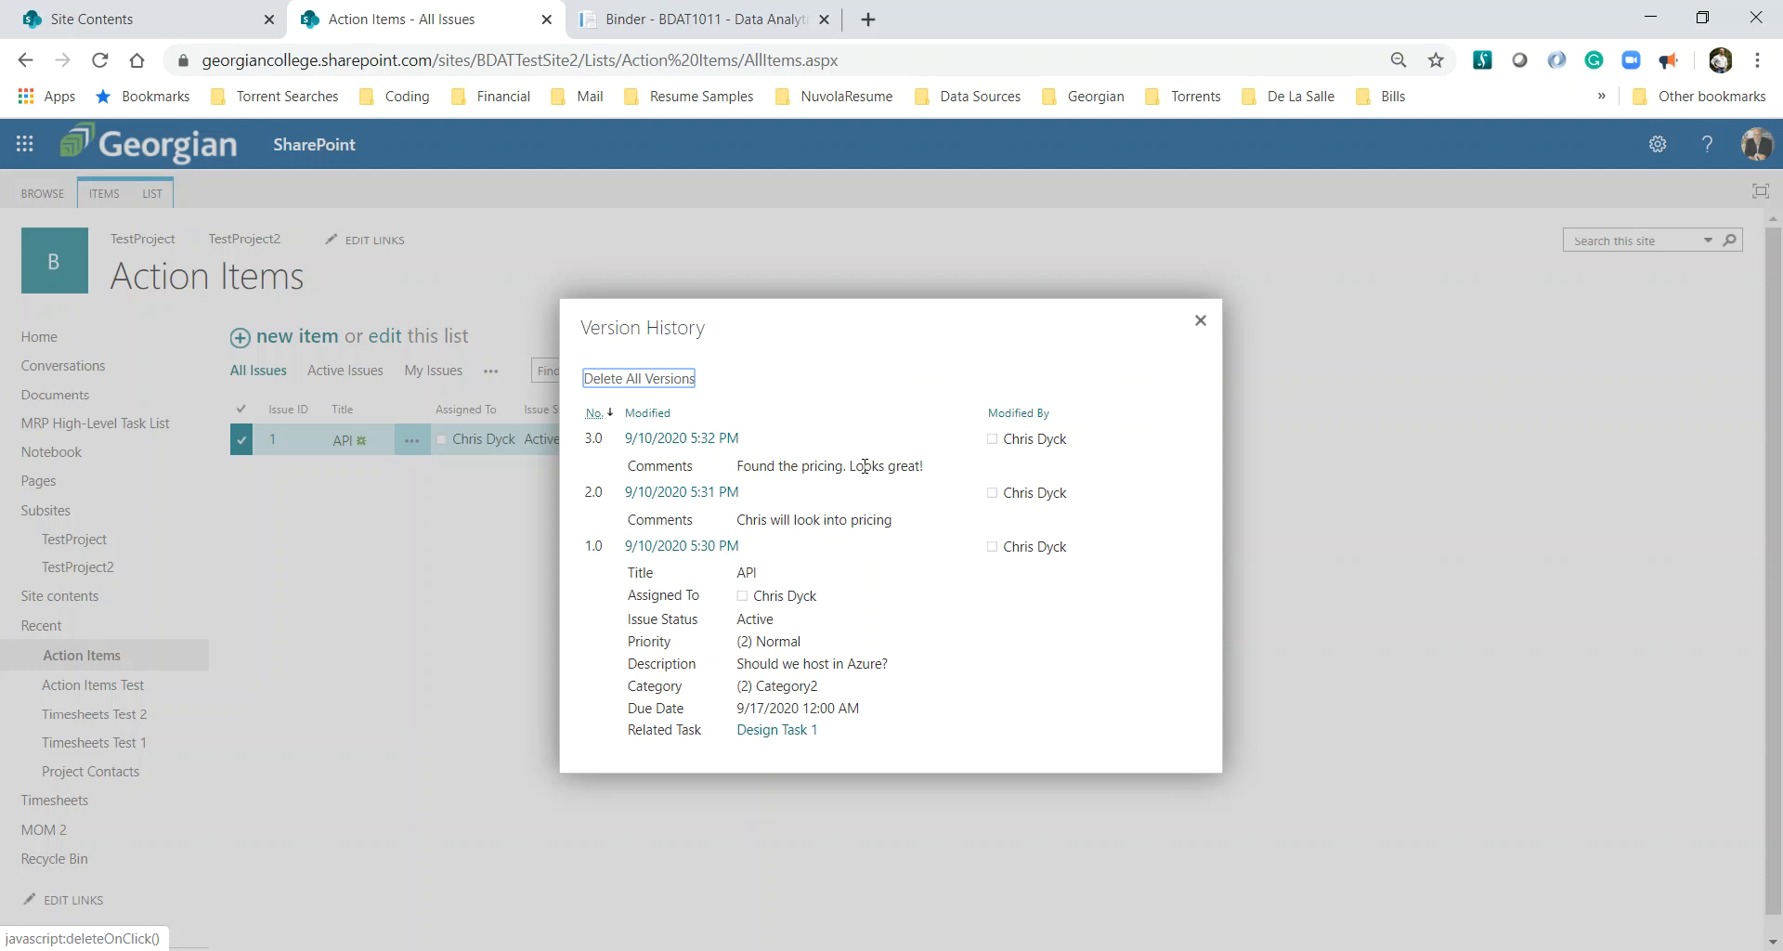
click(1199, 324)
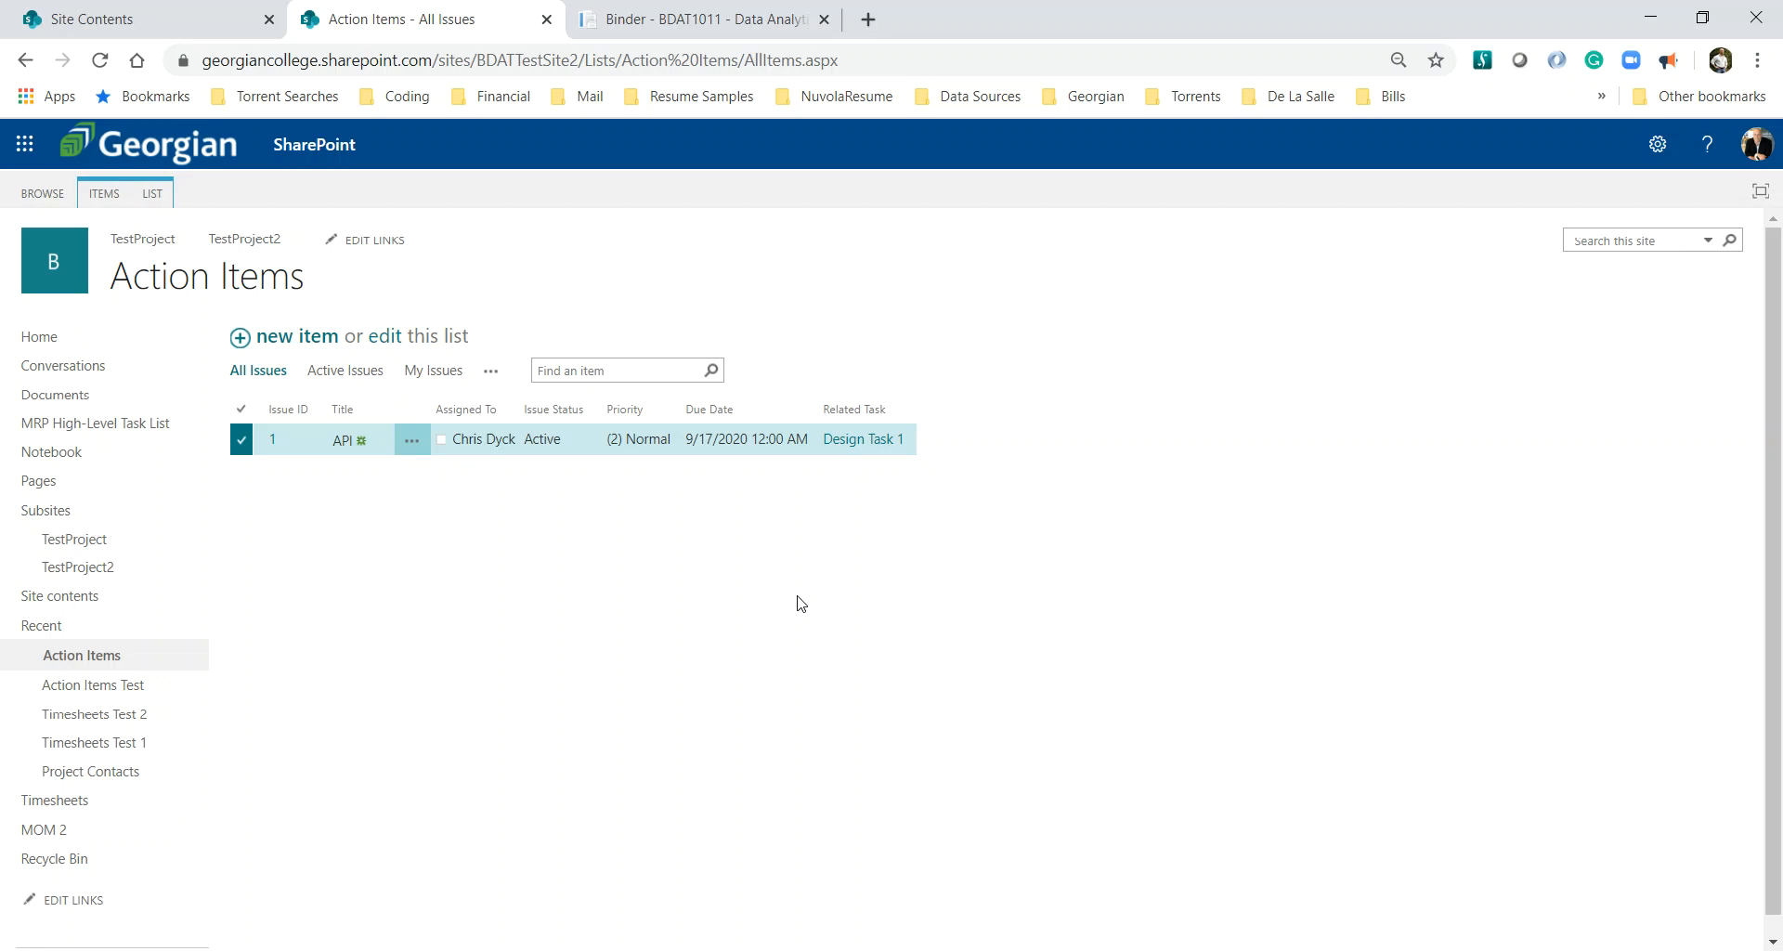
- Create a new action item titled "Test 2", leaving the other fields at their defaults, and save it
click(272, 347)
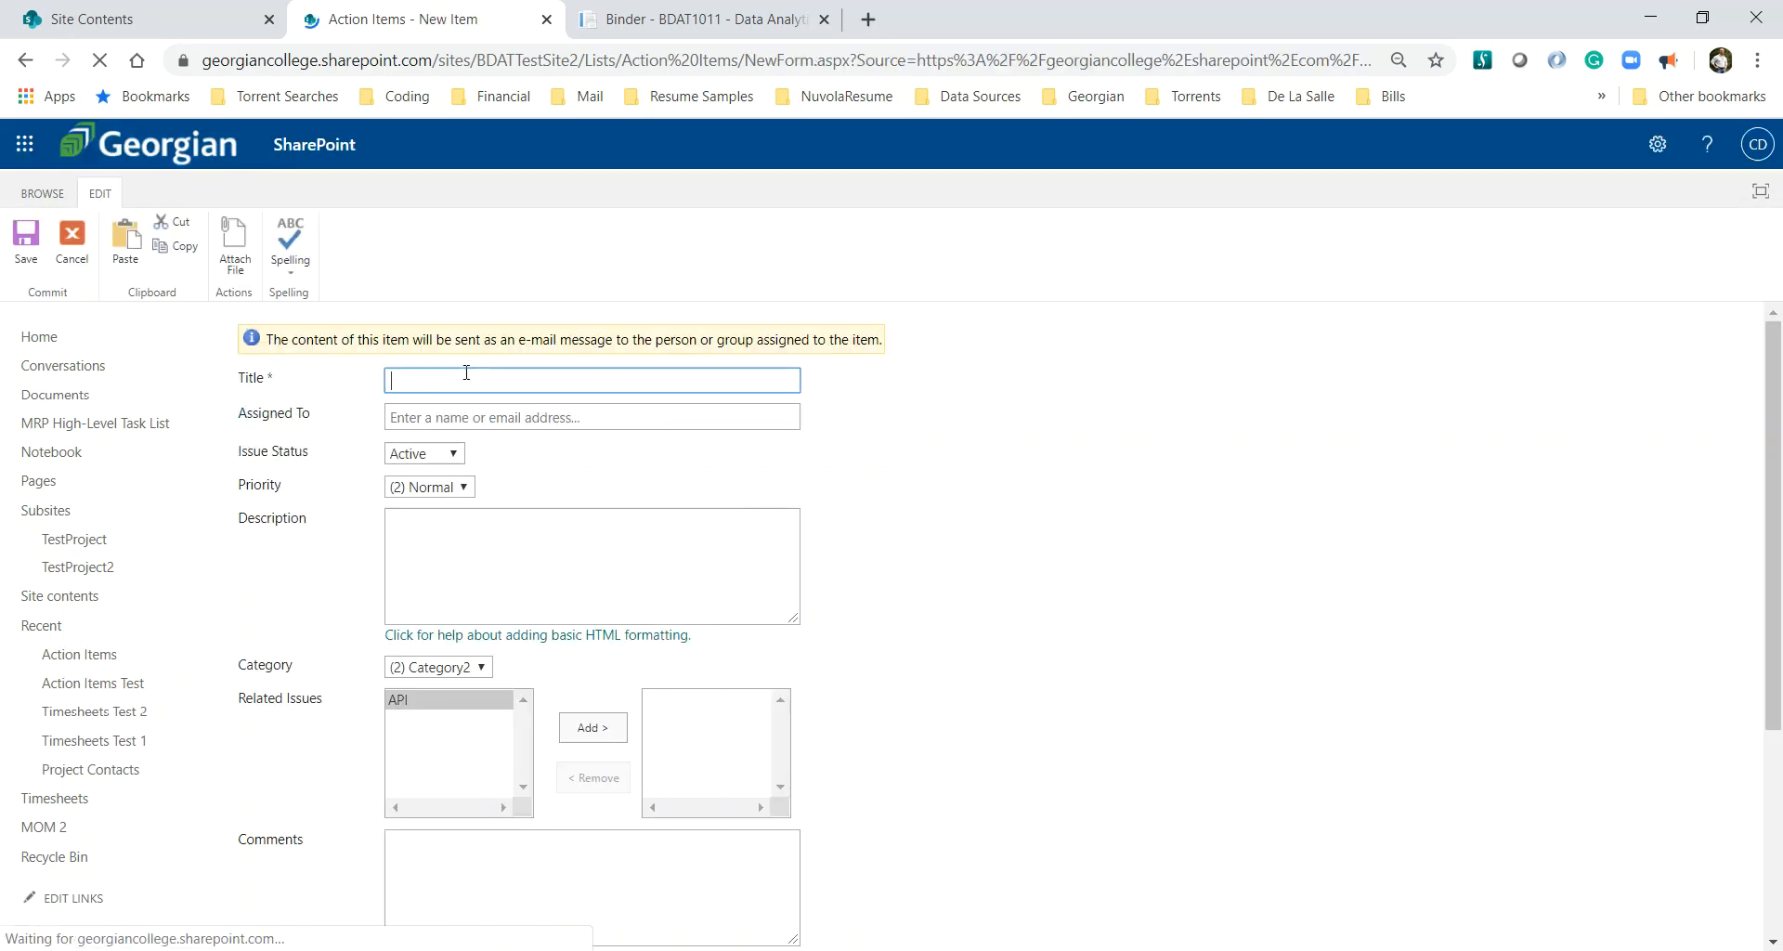
text(Test)
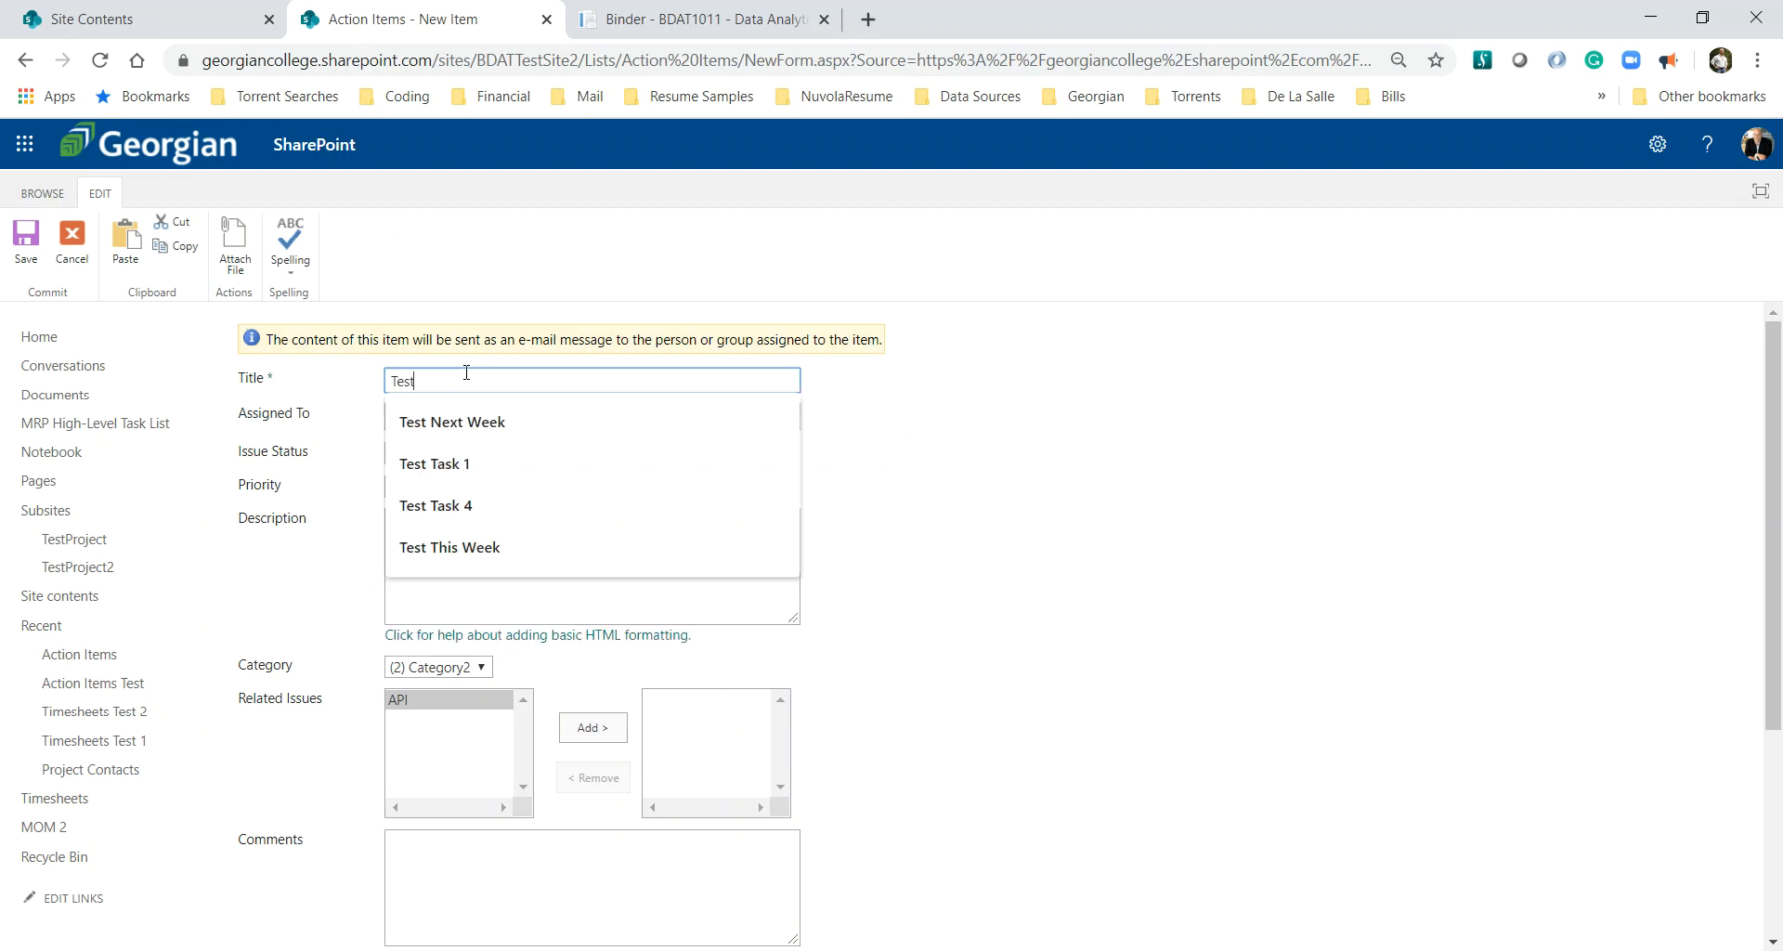
text( 2)
click(477, 417)
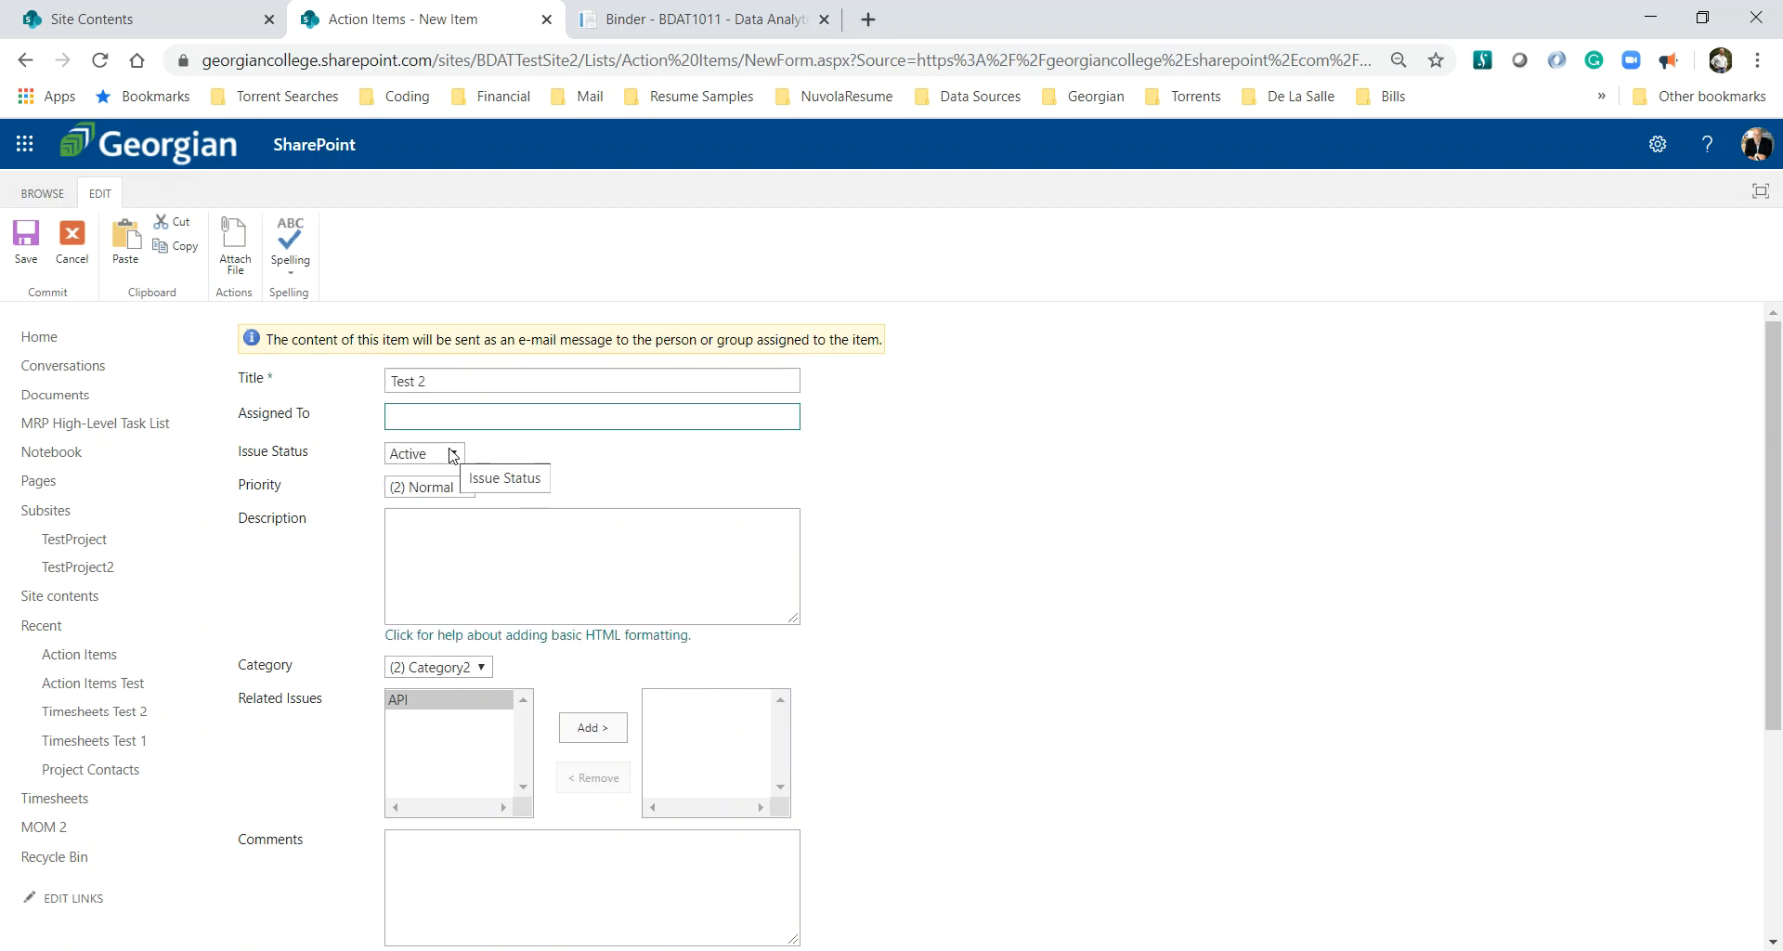
scroll(1027, 637, down, 1)
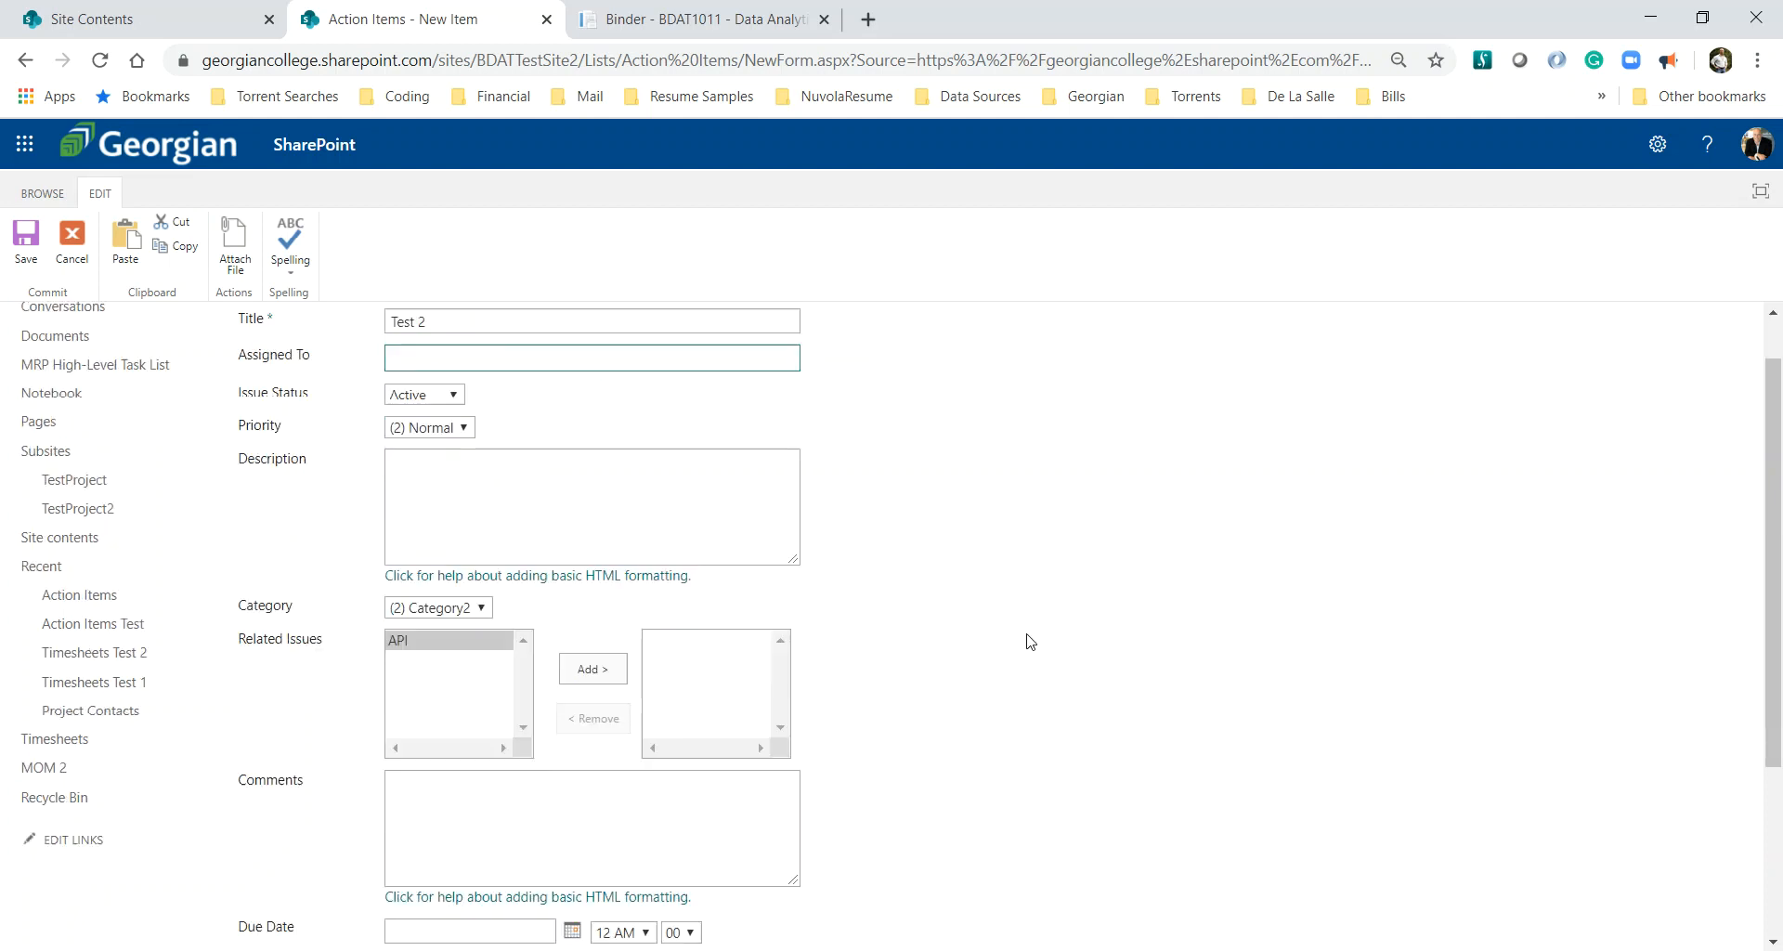
scroll(1026, 640, down, 1)
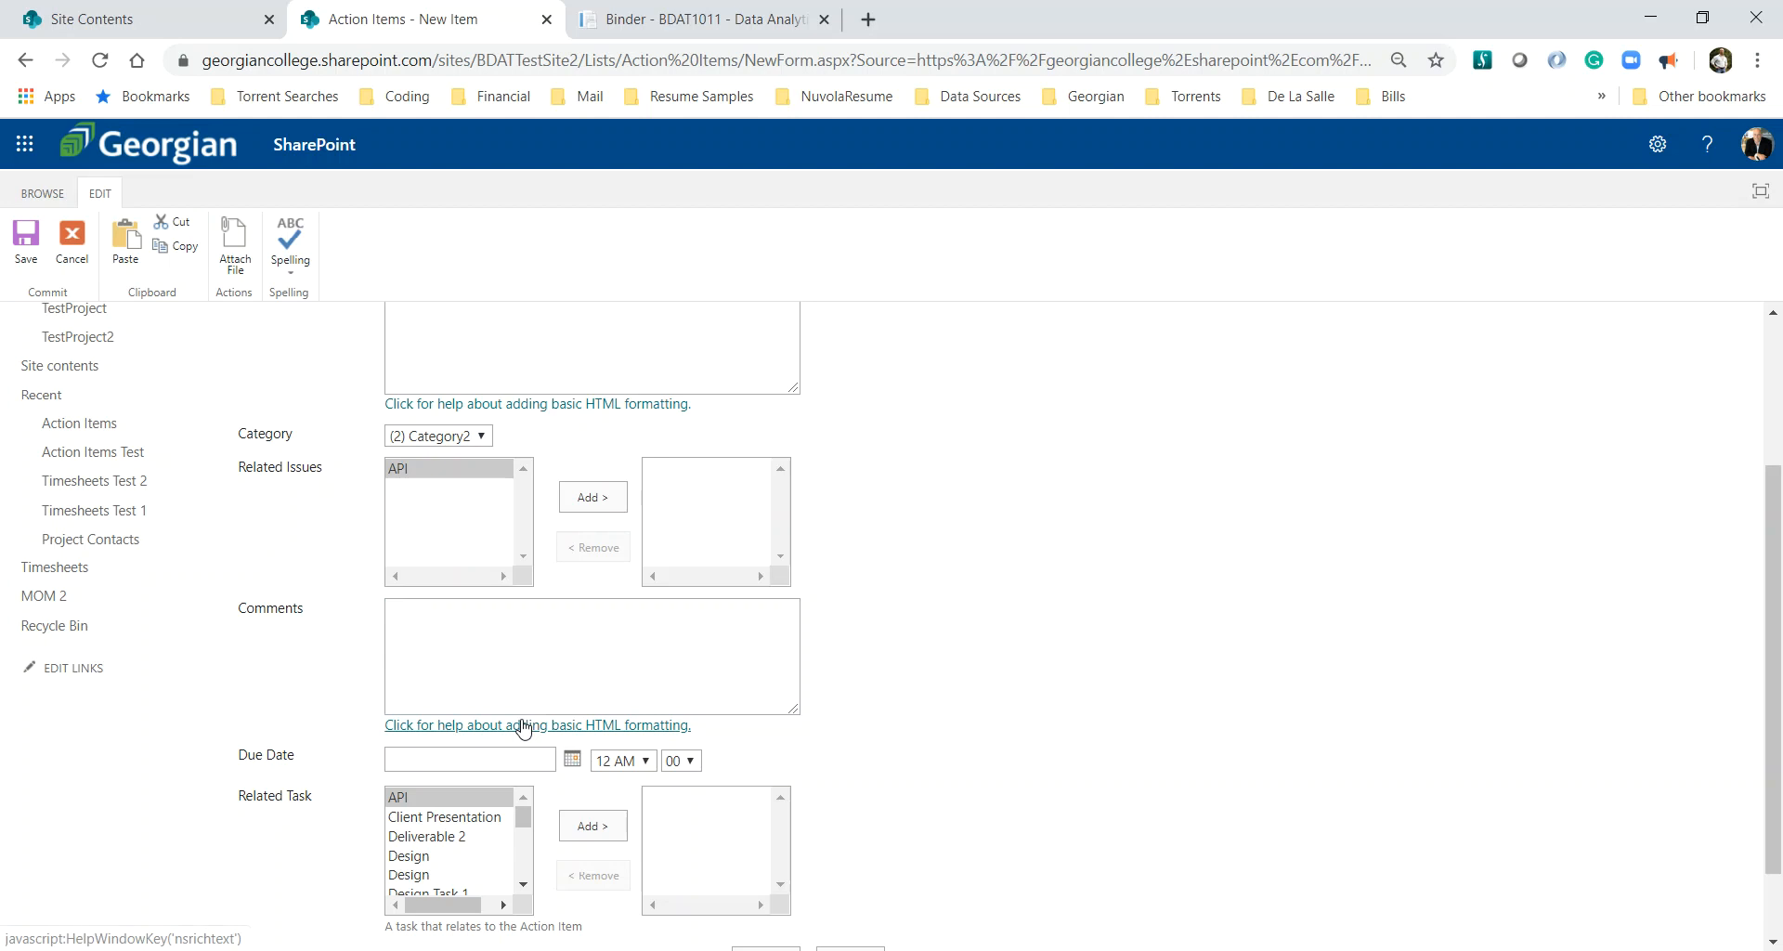
scroll(788, 728, down, 1)
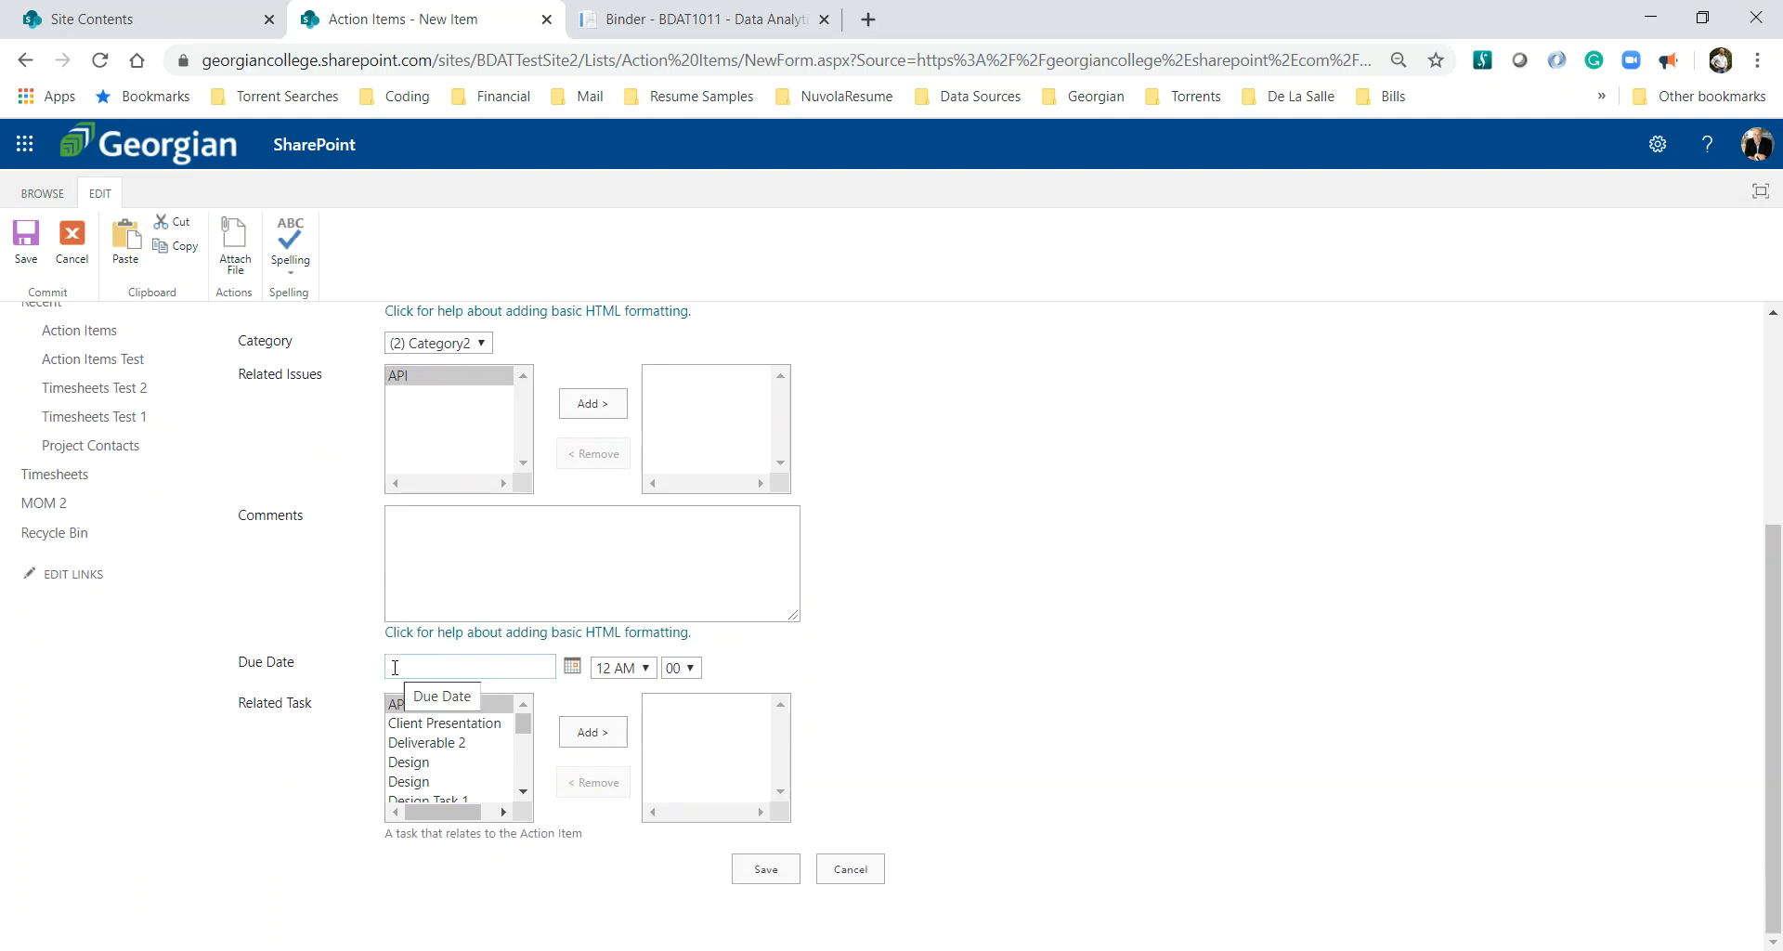
click(745, 868)
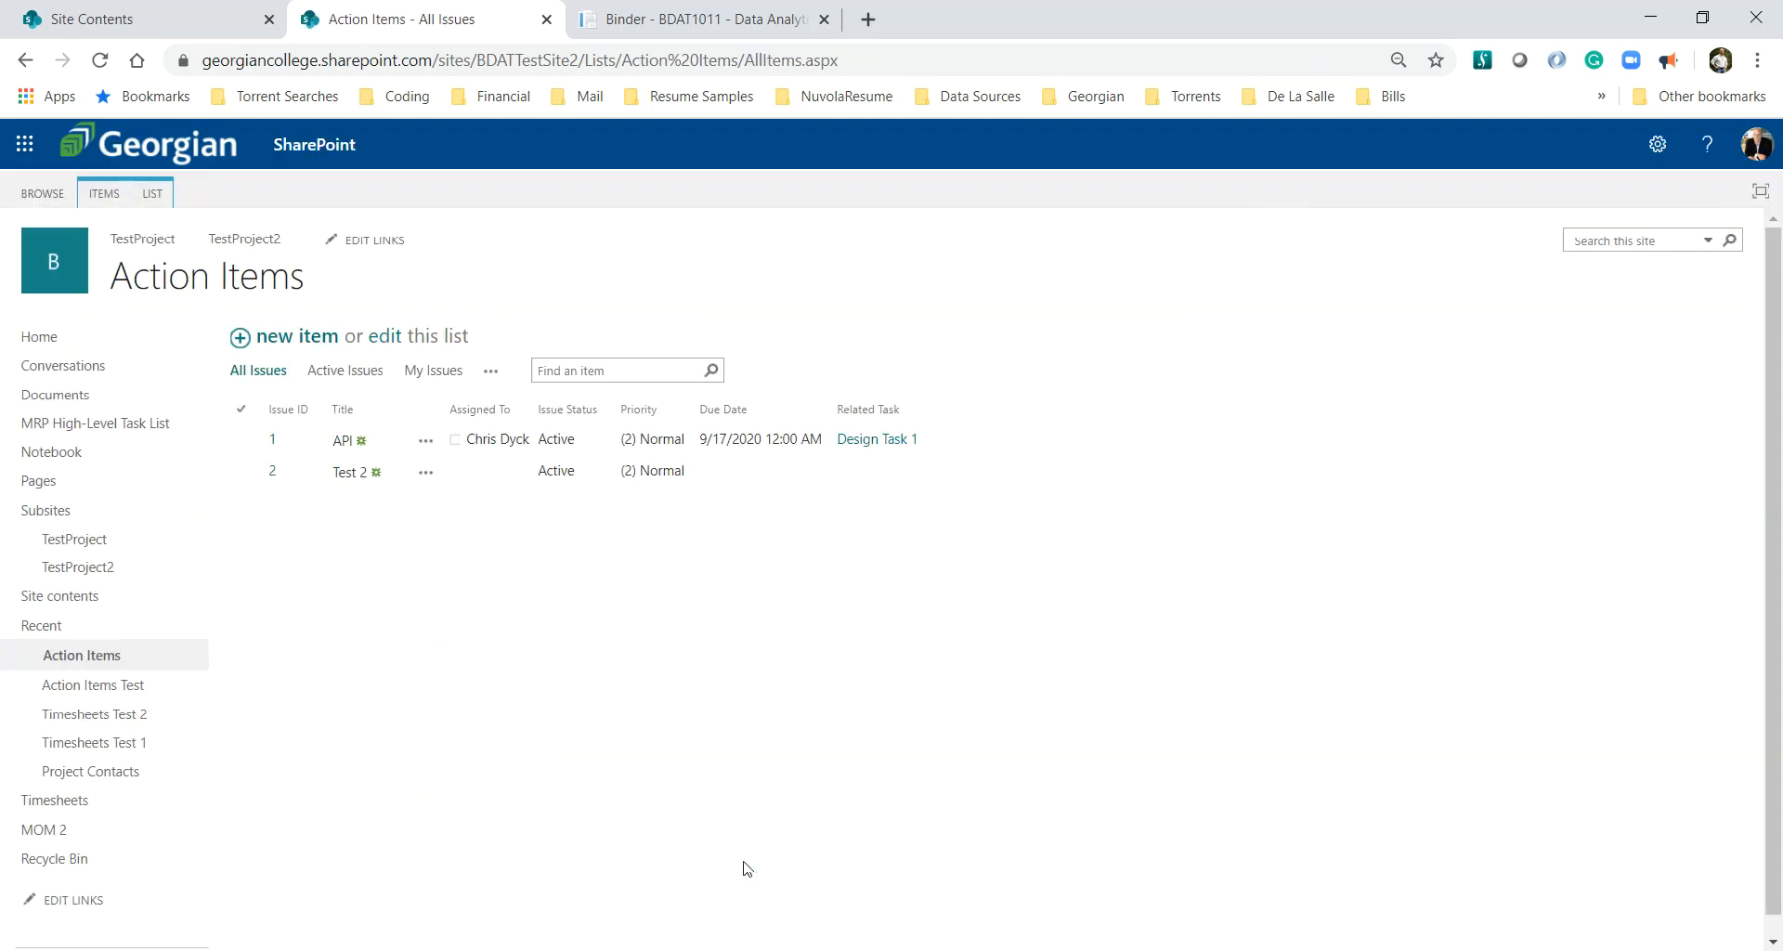
- Edit the Test 2 action item, enter the description "Just checking in to see if this feature works.", and save it
click(364, 475)
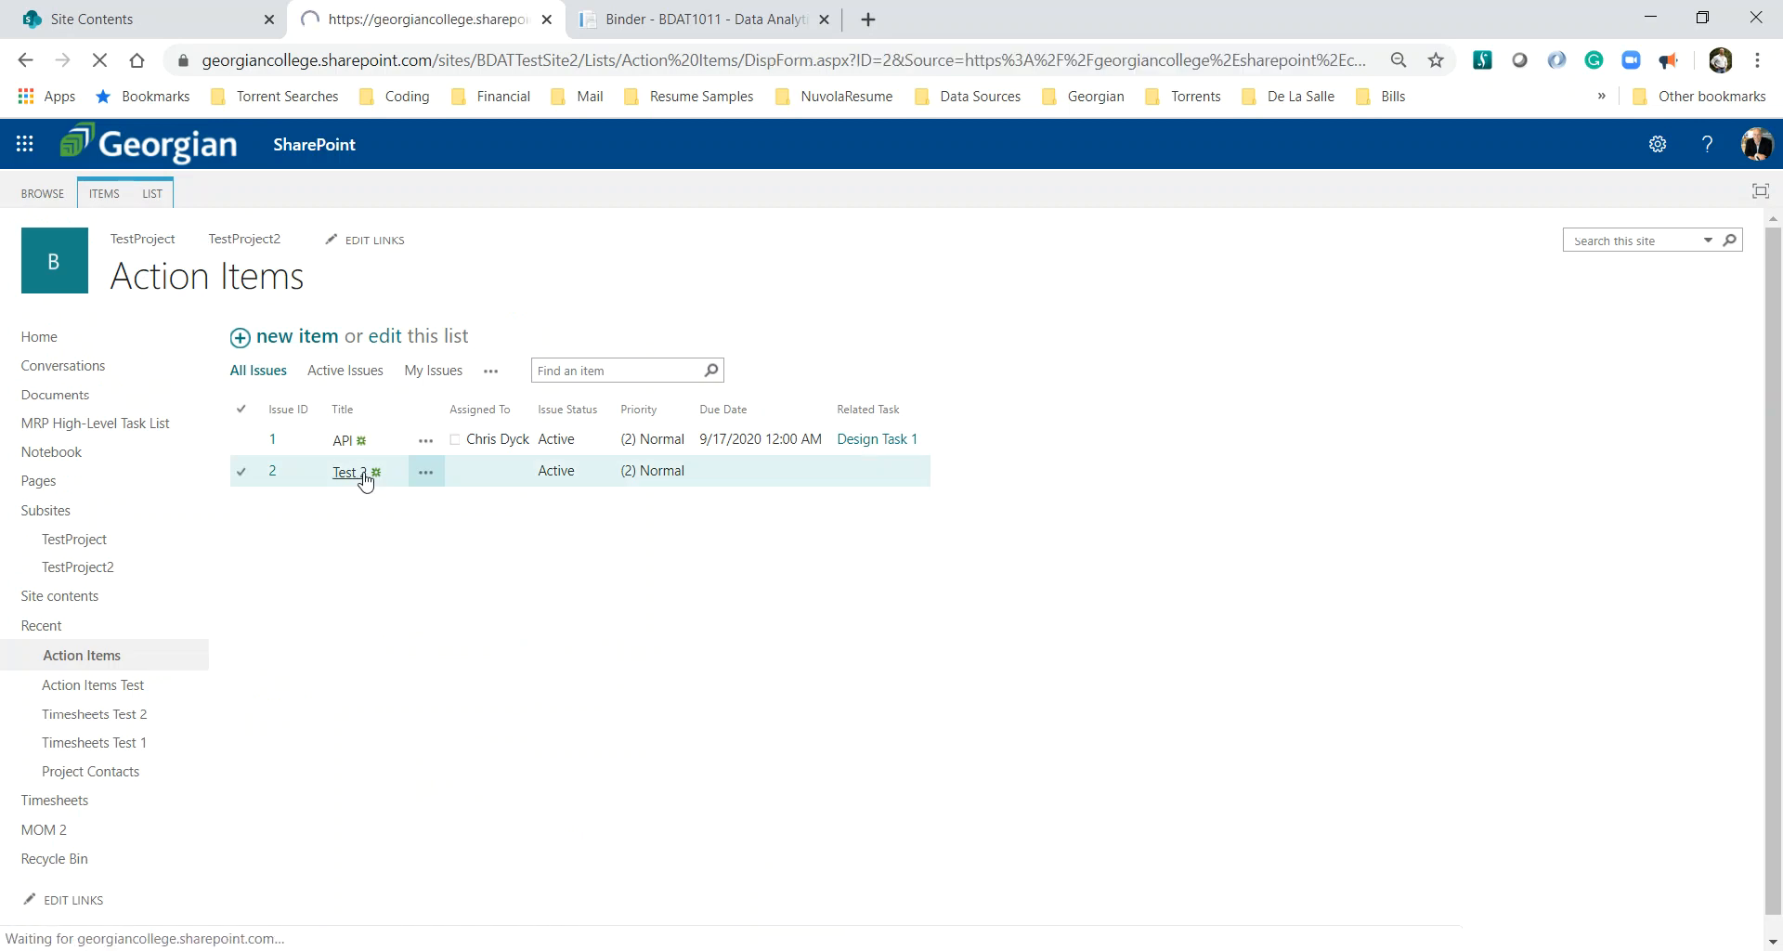
click(26, 243)
click(435, 541)
text(Just check)
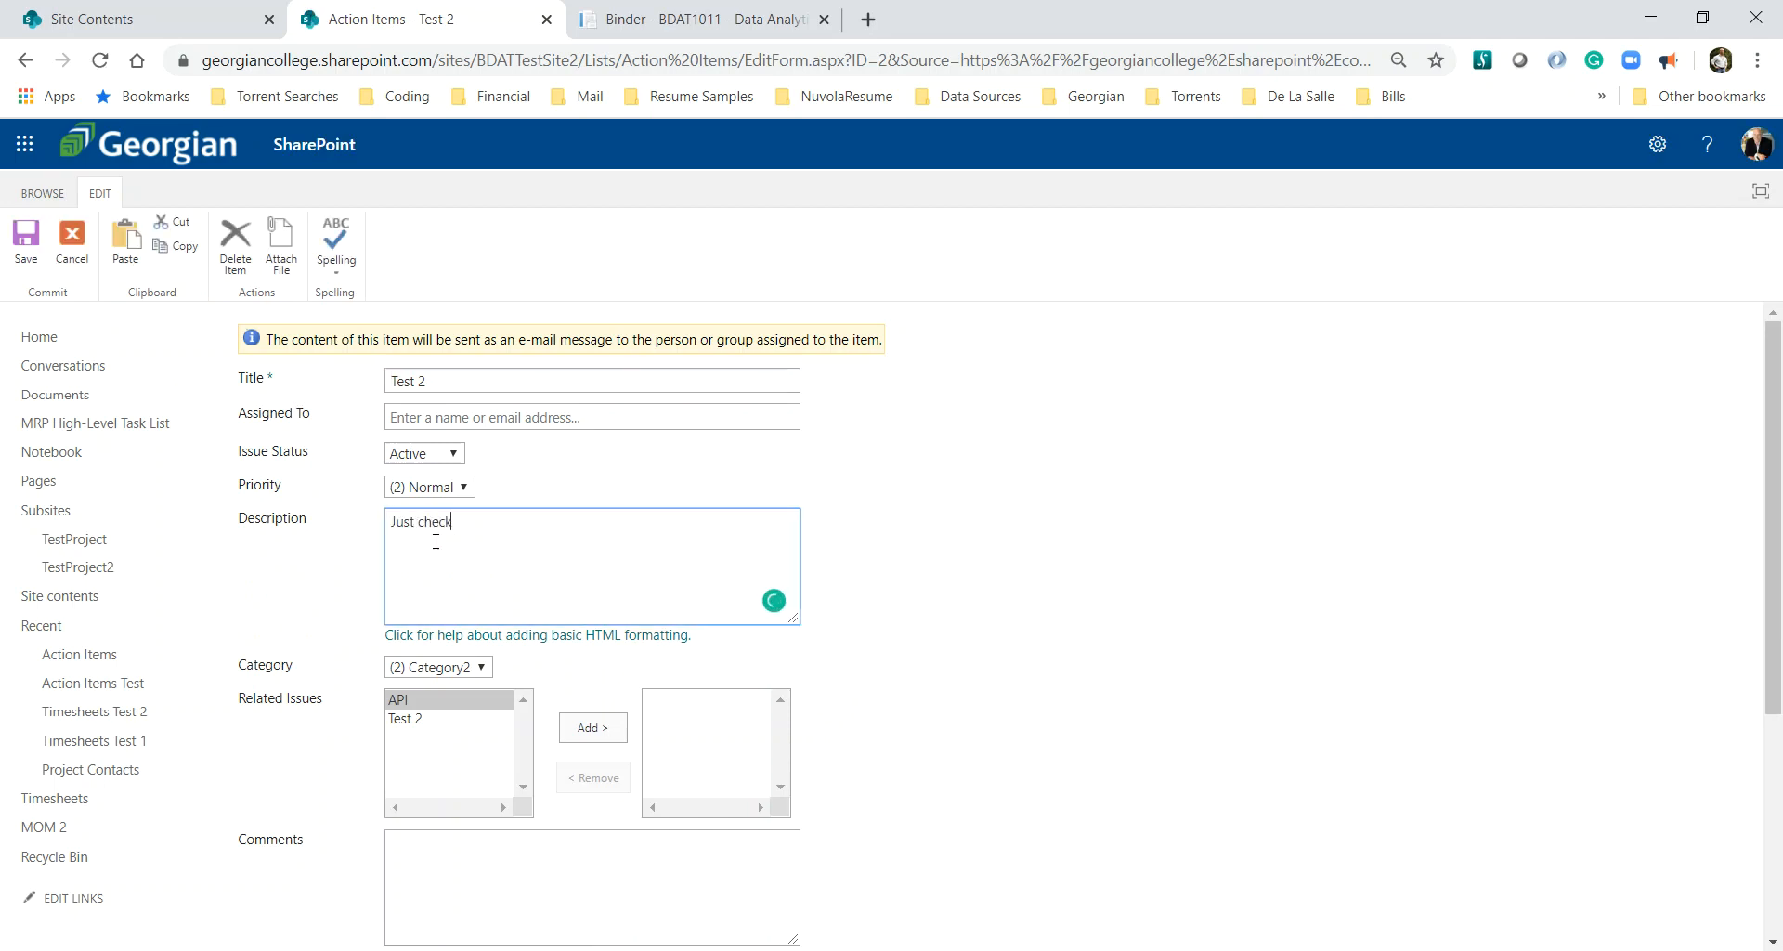
text(ing in to see if this feature works.)
scroll(928, 605, down, 4)
click(765, 850)
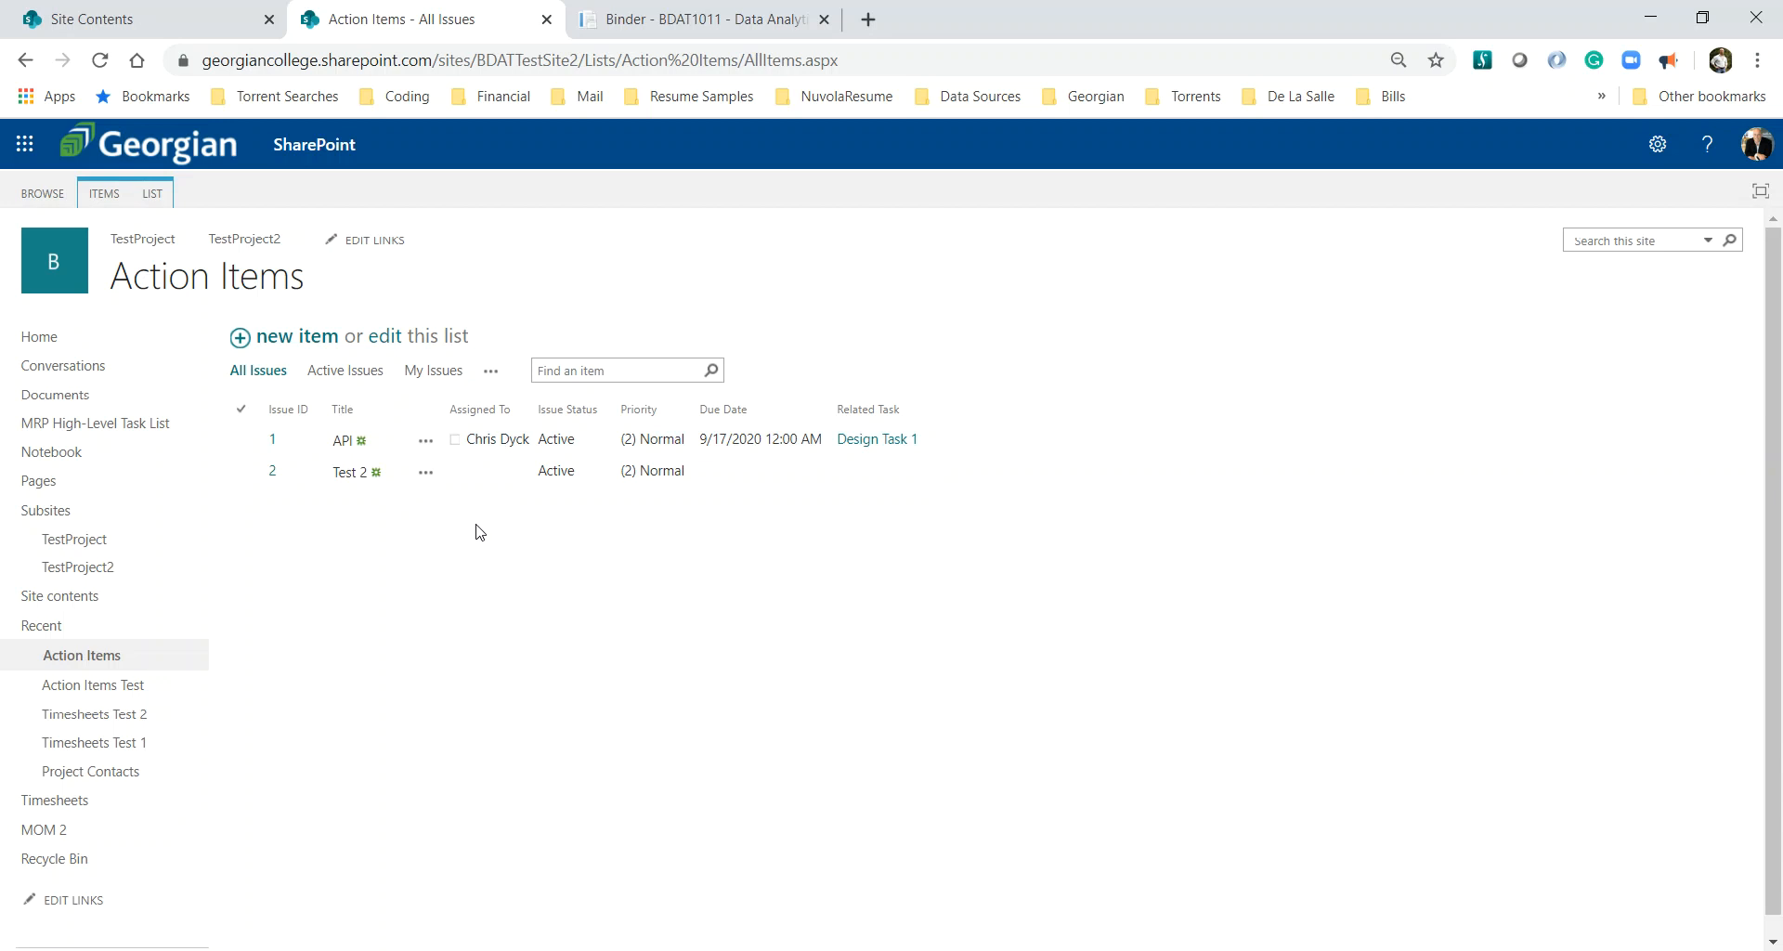
- Check the Binder lesson page's instructions for the Related Task column and return to the Action Items list
click(624, 33)
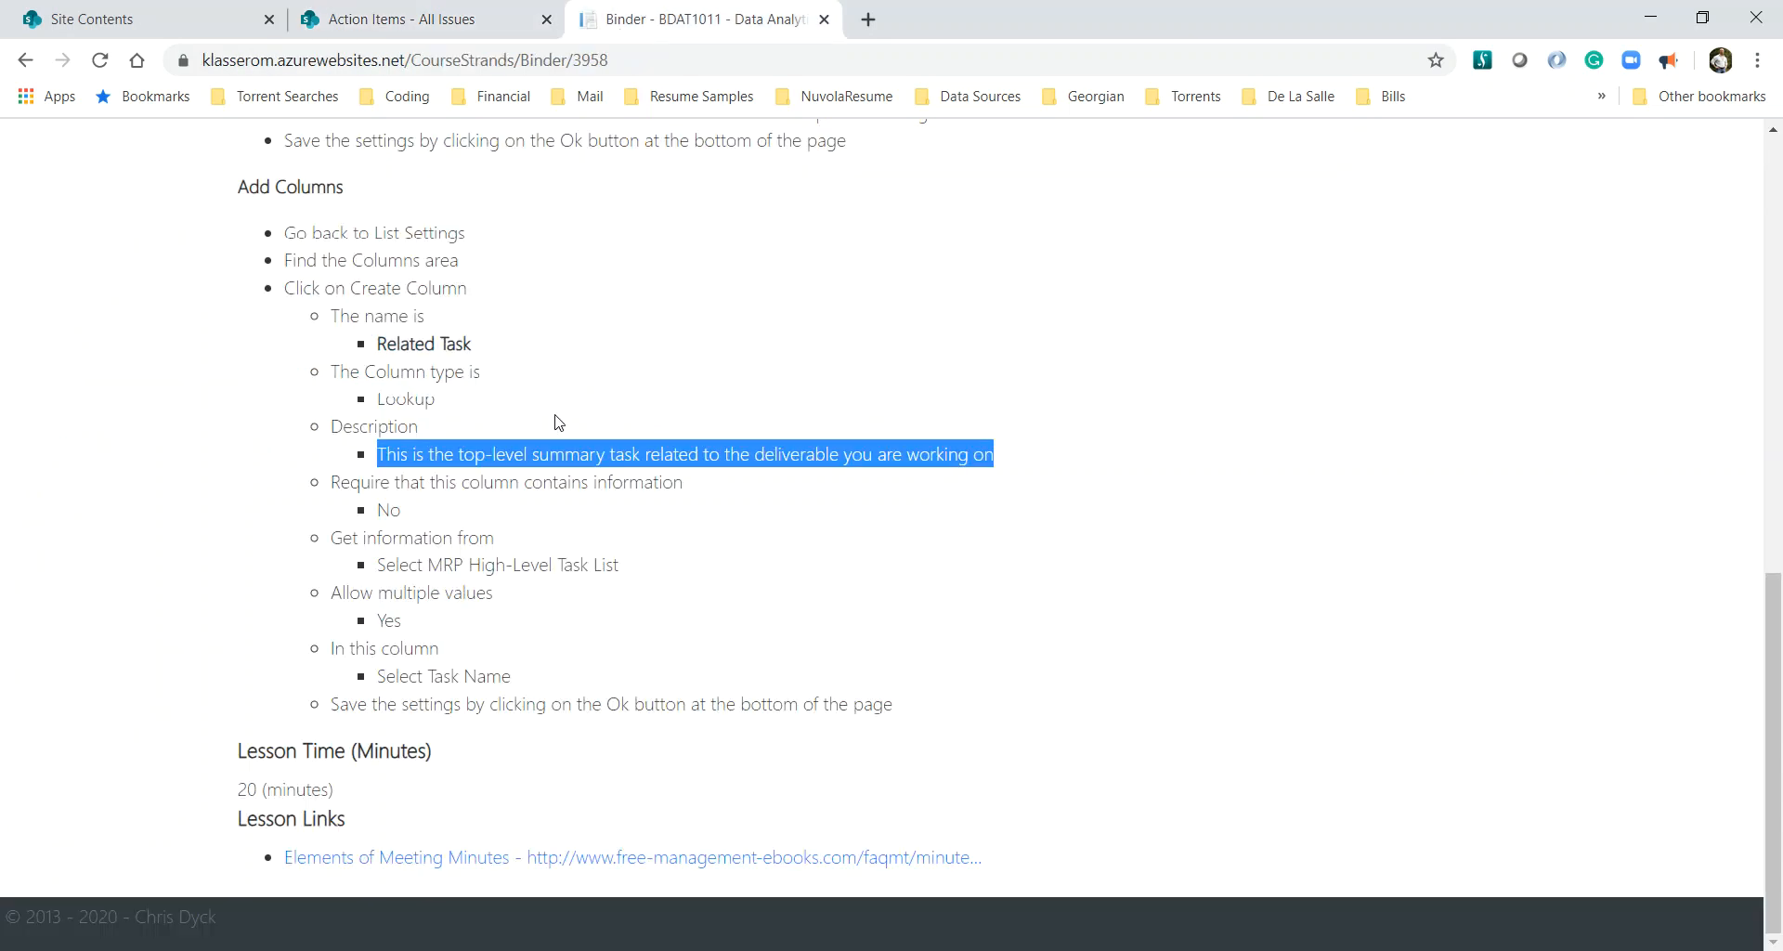
click(384, 28)
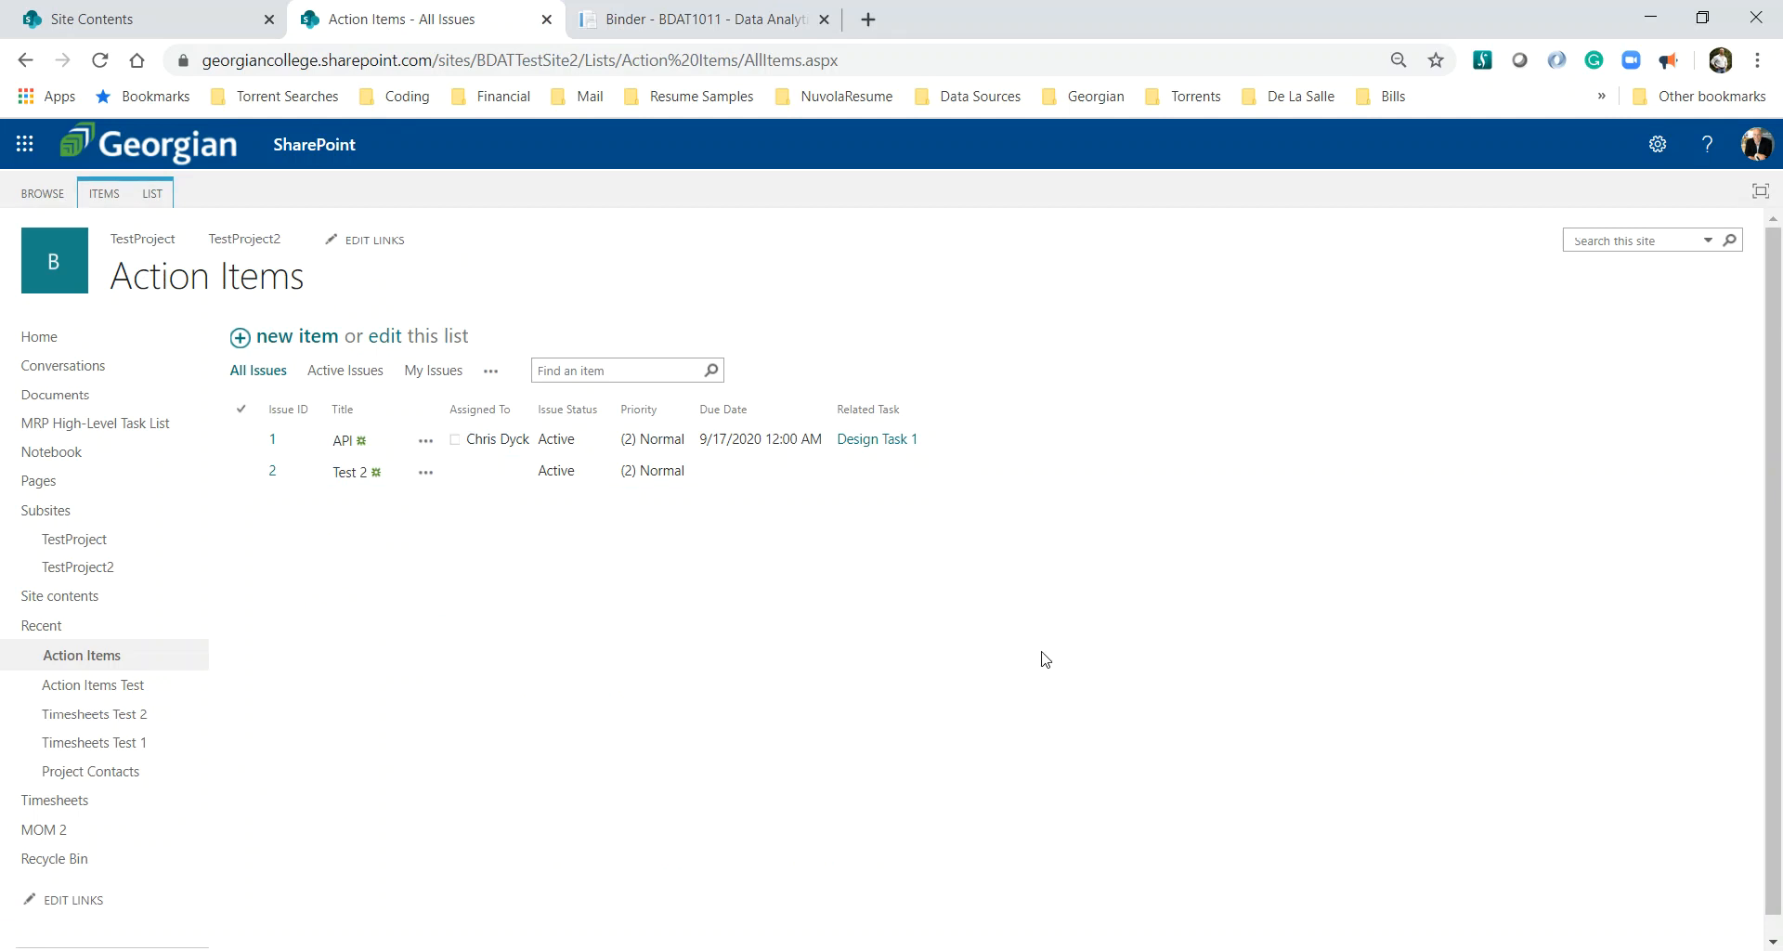